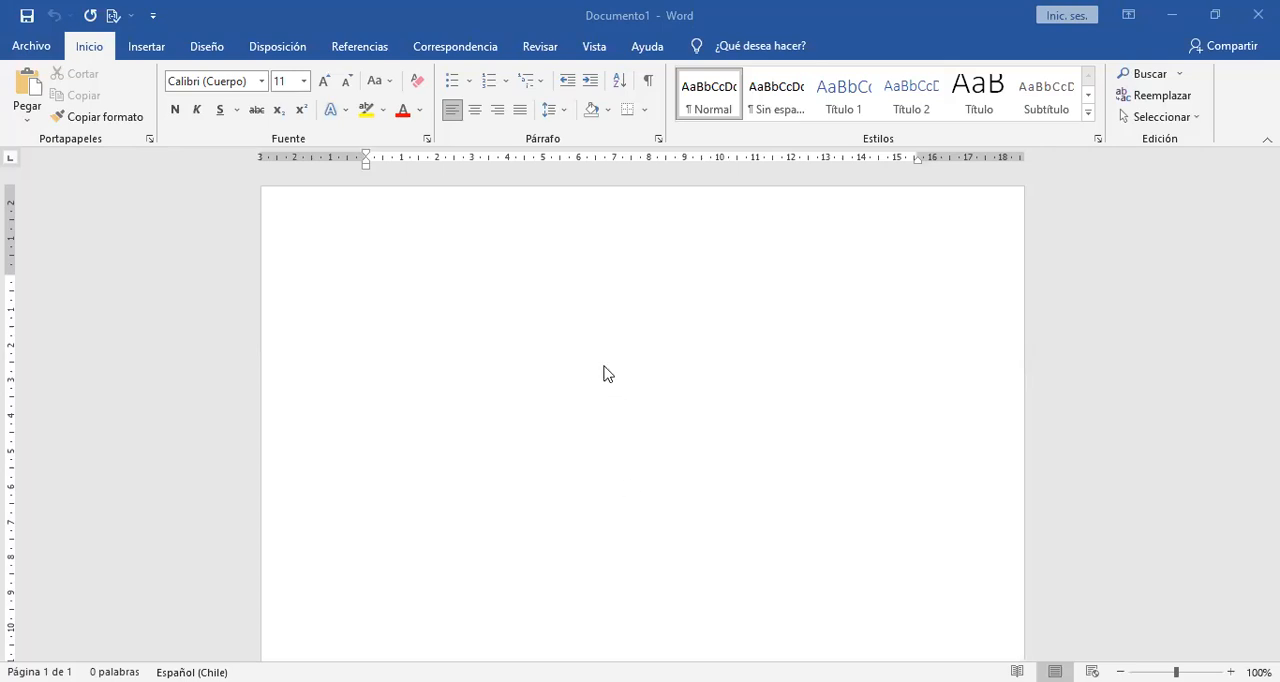
Enter the word "trabajo" as the first line of the blank document and centre it.
{"action": "left_click", "coordinate": [580, 326]}
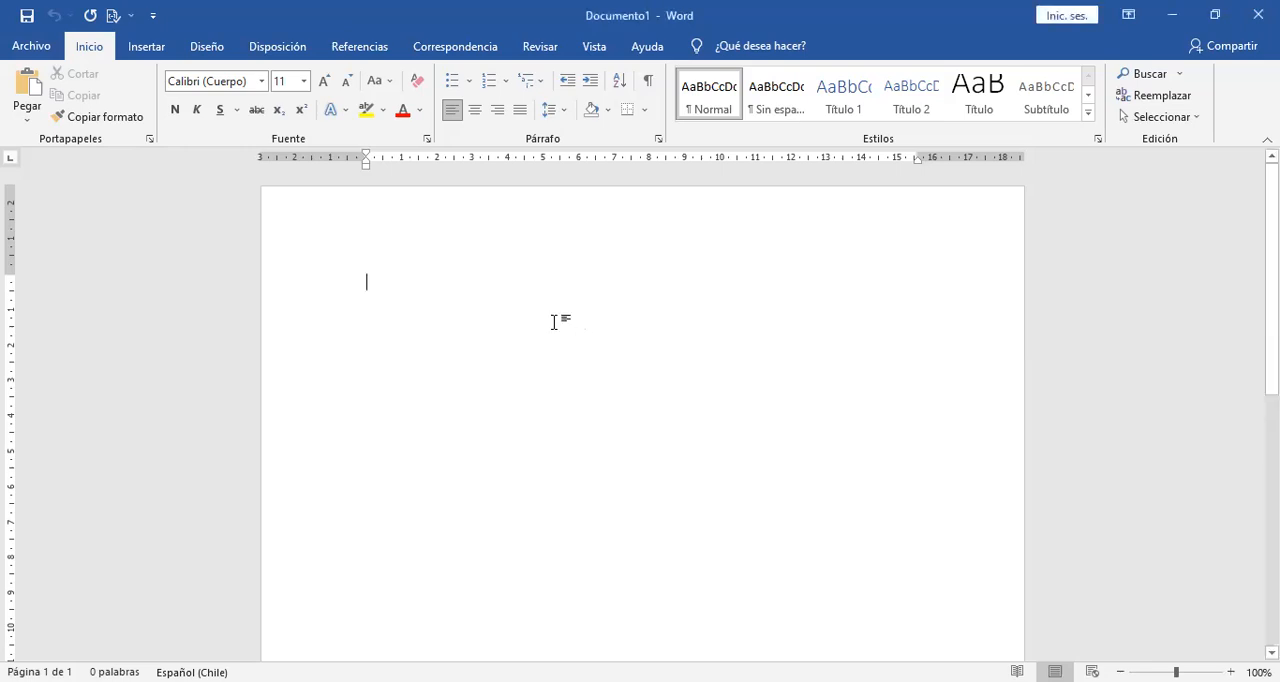
{"action": "type", "text": "trabajo"}
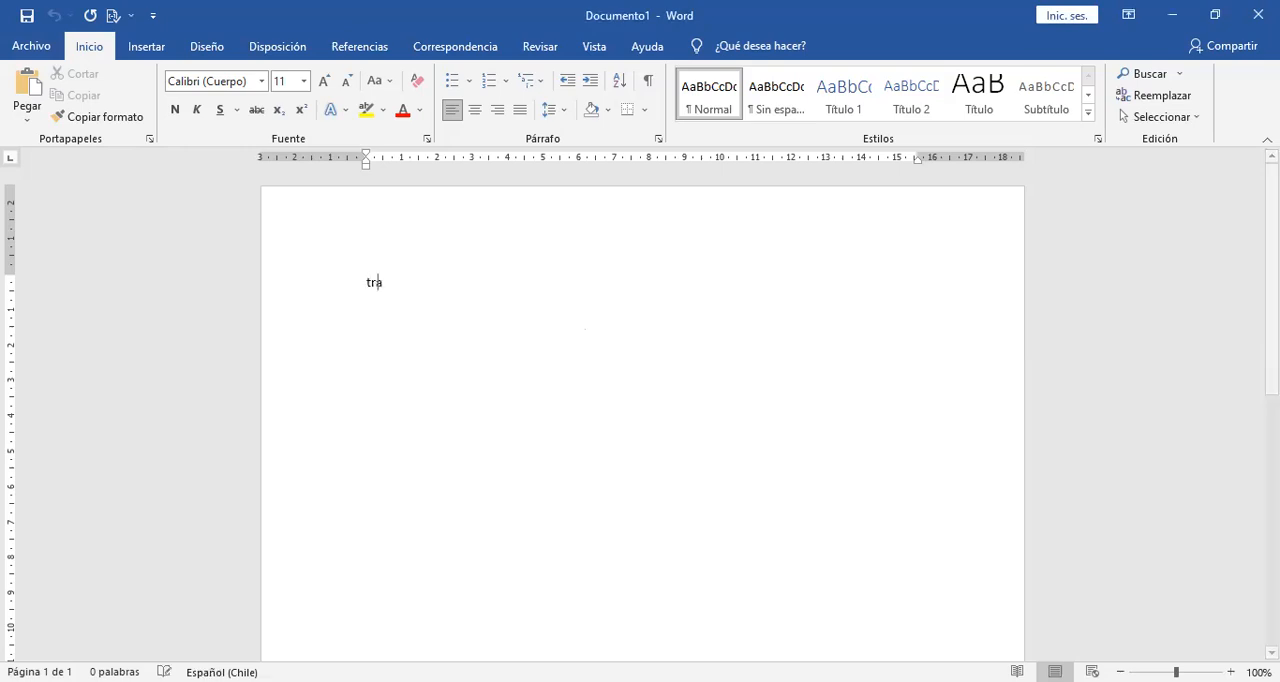
{"action": "left_click", "coordinate": [315, 298]}
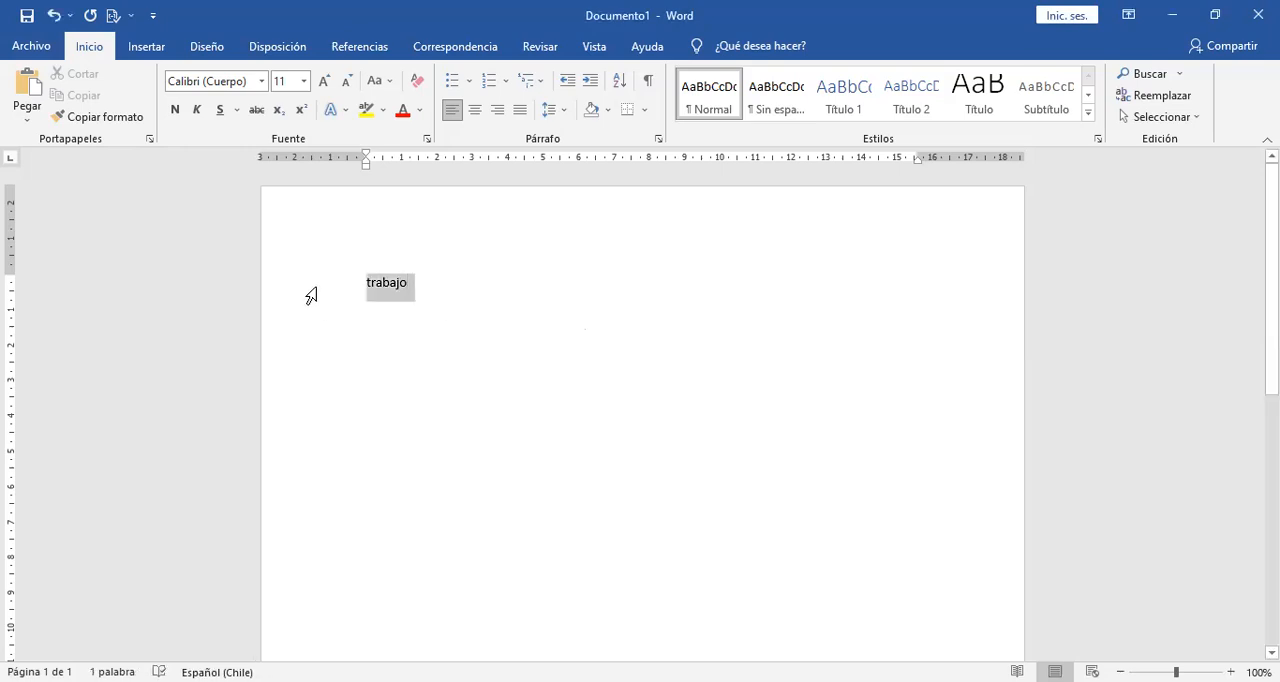
{"action": "left_click", "coordinate": [476, 110]}
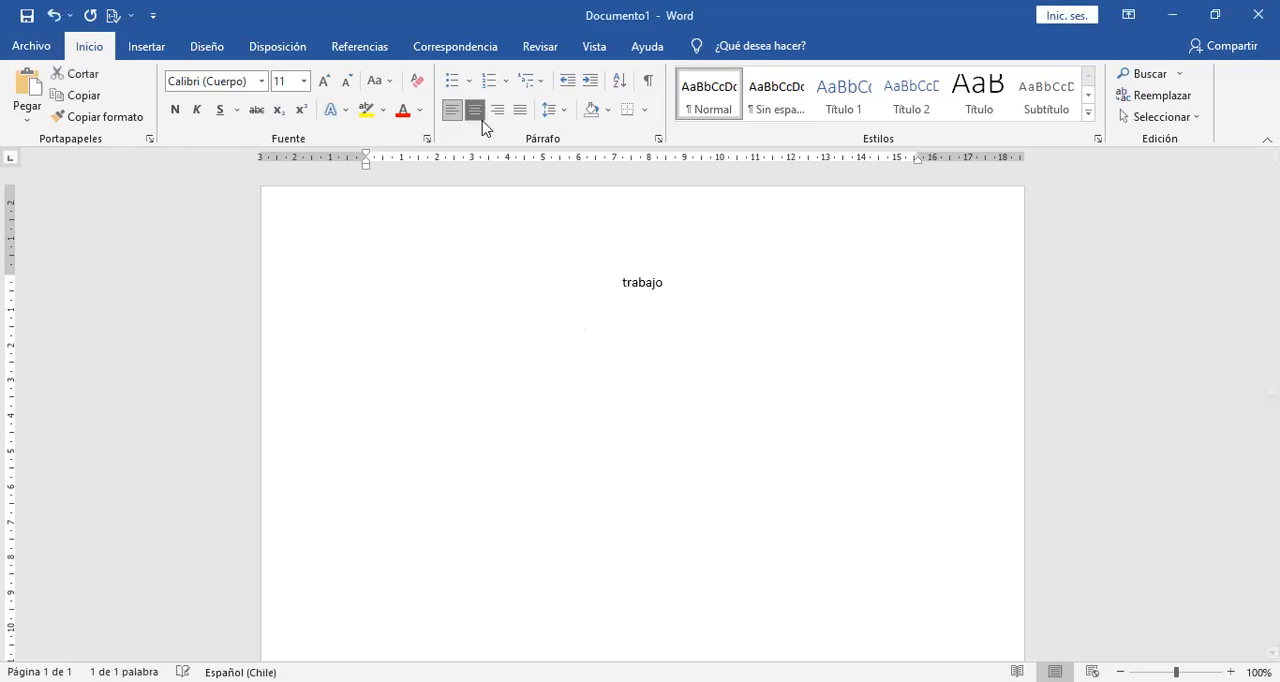
Enlarge the "trabajo" line to font size 26 and underline it.
{"action": "left_click", "coordinate": [330, 82]}
{"action": "left_click", "coordinate": [330, 82]}
{"action": "left_click", "coordinate": [330, 82]}
{"action": "left_click", "coordinate": [330, 82]}
{"action": "left_click", "coordinate": [330, 82]}
{"action": "left_click", "coordinate": [330, 82]}
{"action": "left_click", "coordinate": [330, 82]}
{"action": "left_click", "coordinate": [330, 82]}
{"action": "left_click", "coordinate": [220, 110]}
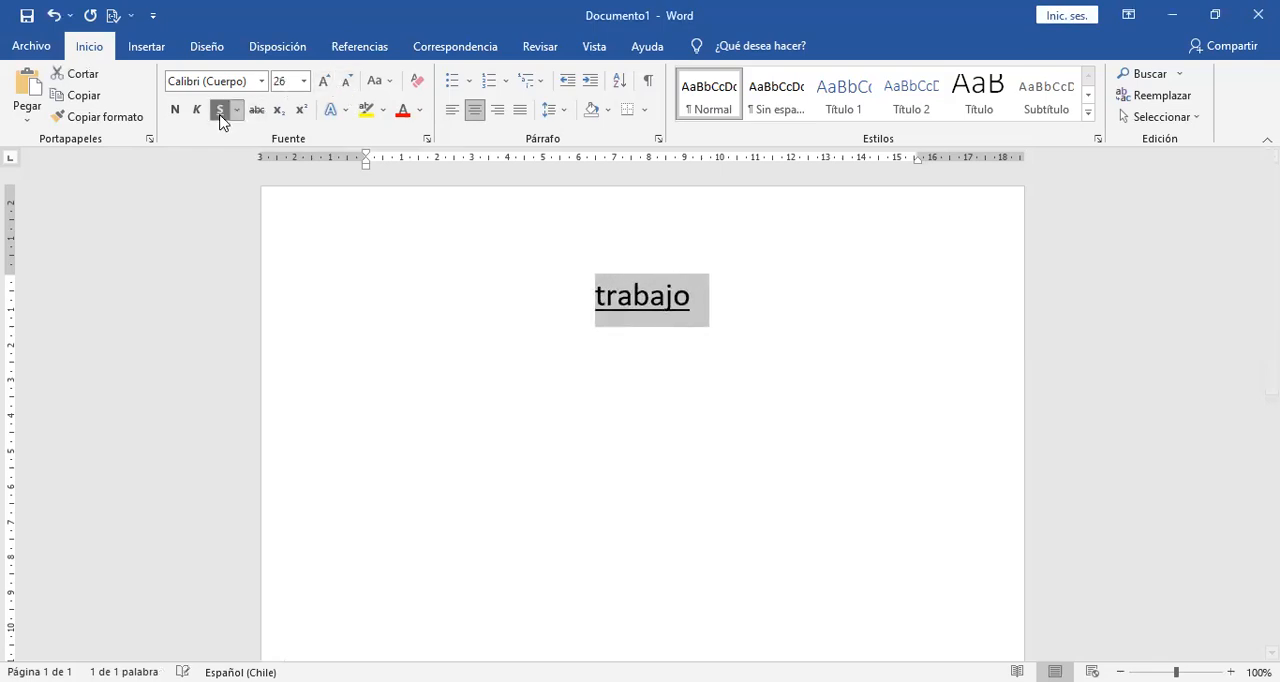
Capitalise the title's first letter so it reads "Trabajo" and start a new line below it.
{"action": "left_click", "coordinate": [606, 297]}
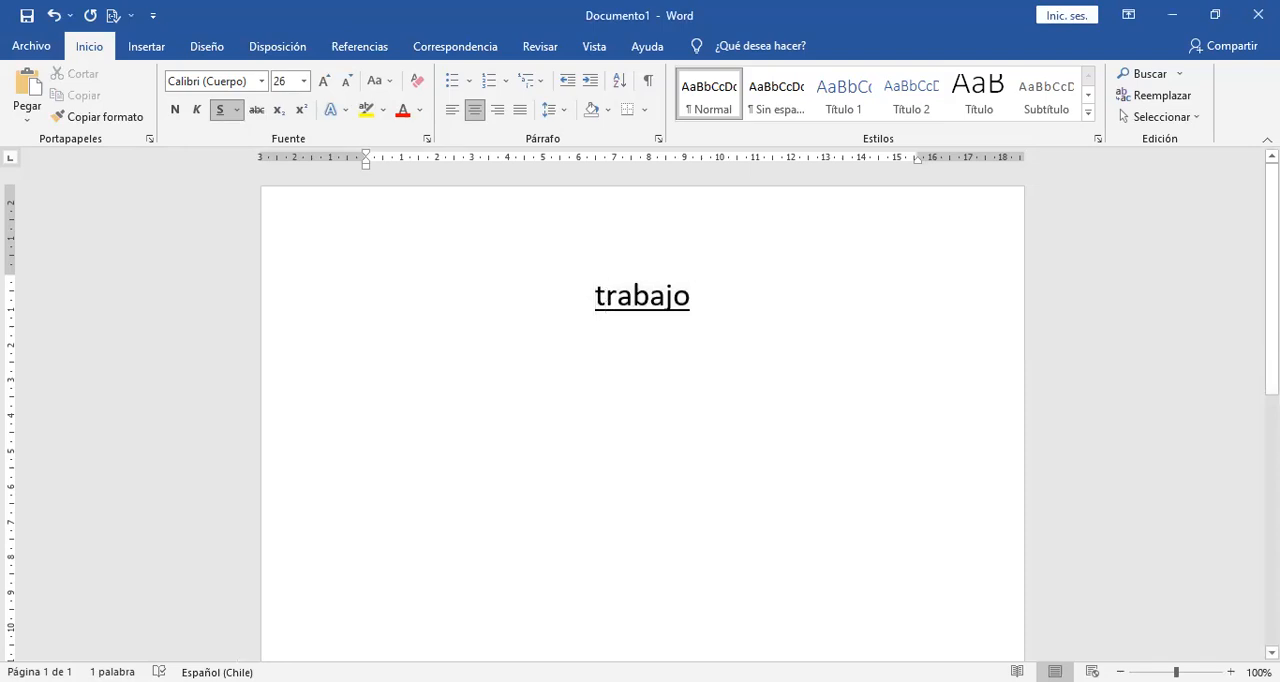
{"action": "key", "text": "BackSpace"}
{"action": "type", "text": "T"}
{"action": "left_click", "coordinate": [717, 306]}
{"action": "key", "text": "Return"}
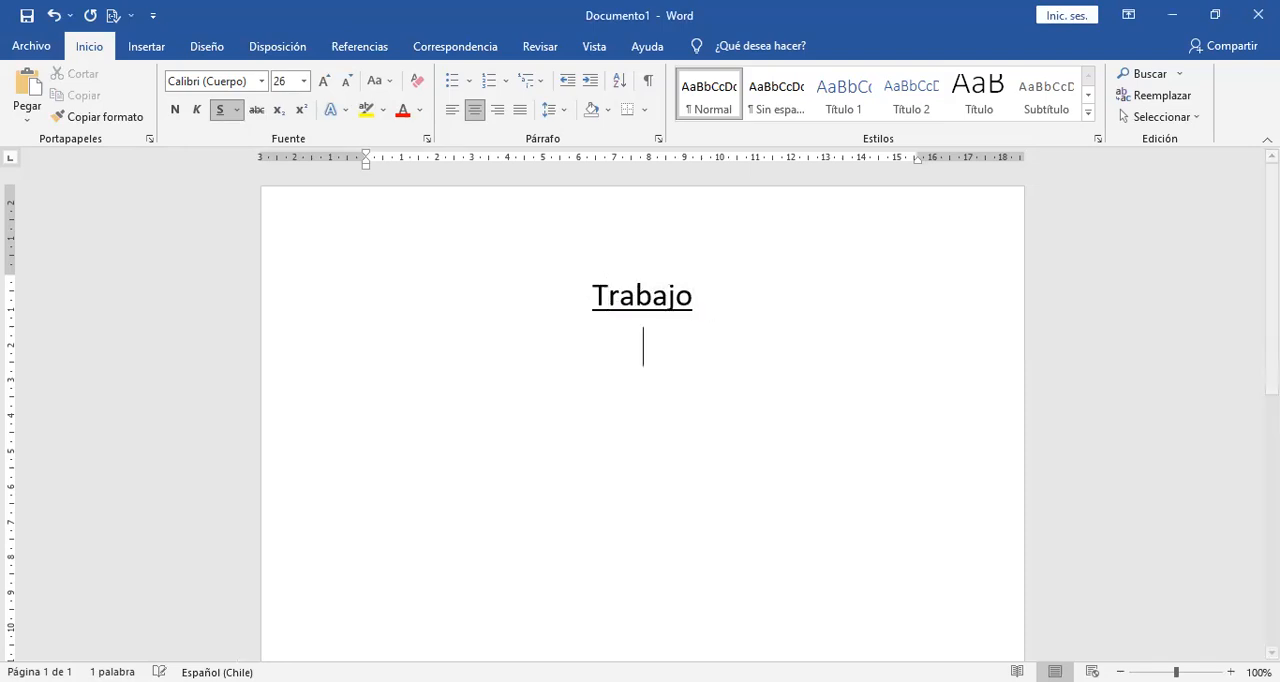
Add six left-aligned Normal-style lines below the title: sdasdasadgsdf, adsfas, dfasdf, sadf, asd and ff.
{"action": "left_click", "coordinate": [441, 114]}
{"action": "left_click", "coordinate": [712, 100]}
{"action": "type", "text": "sdasdasadgsdf"}
{"action": "key", "text": "Return"}
{"action": "type", "text": "adsfas"}
{"action": "key", "text": "Return"}
{"action": "type", "text": "dfasdf"}
{"action": "key", "text": "Return"}
{"action": "type", "text": "sadf"}
{"action": "key", "text": "Return"}
{"action": "type", "text": "asd"}
{"action": "key", "text": "Return"}
{"action": "type", "text": "ff"}
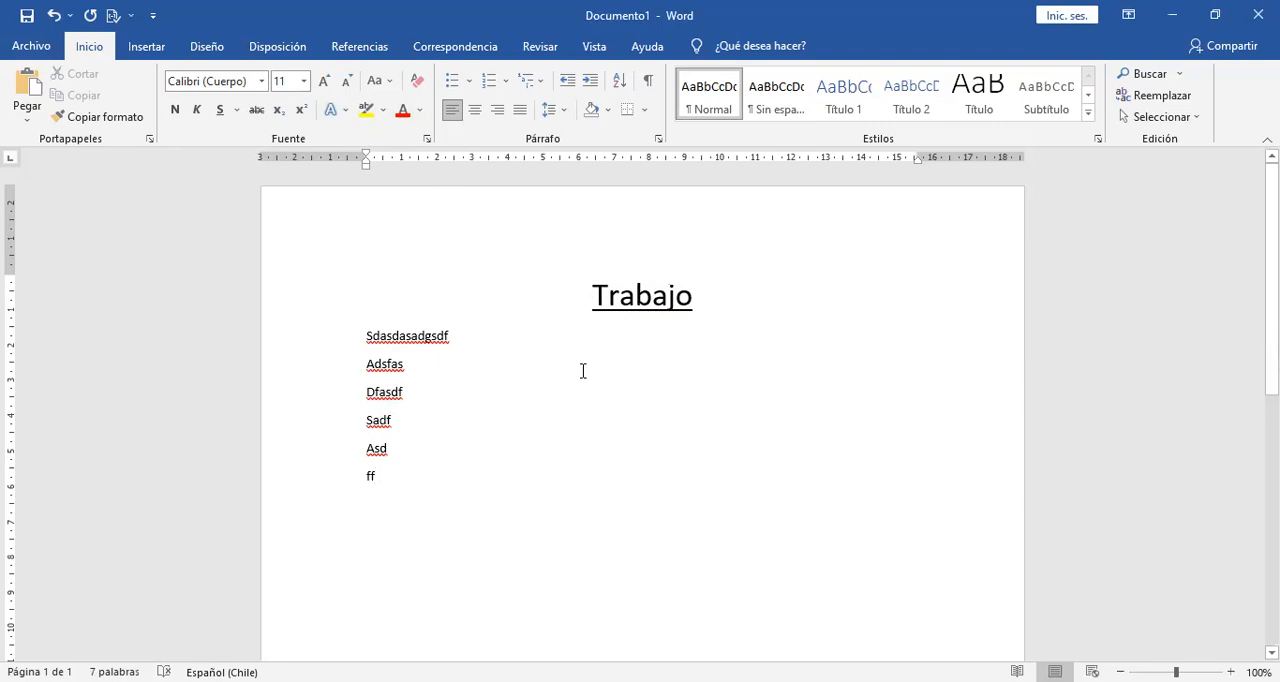
{"action": "left_click", "coordinate": [320, 309]}
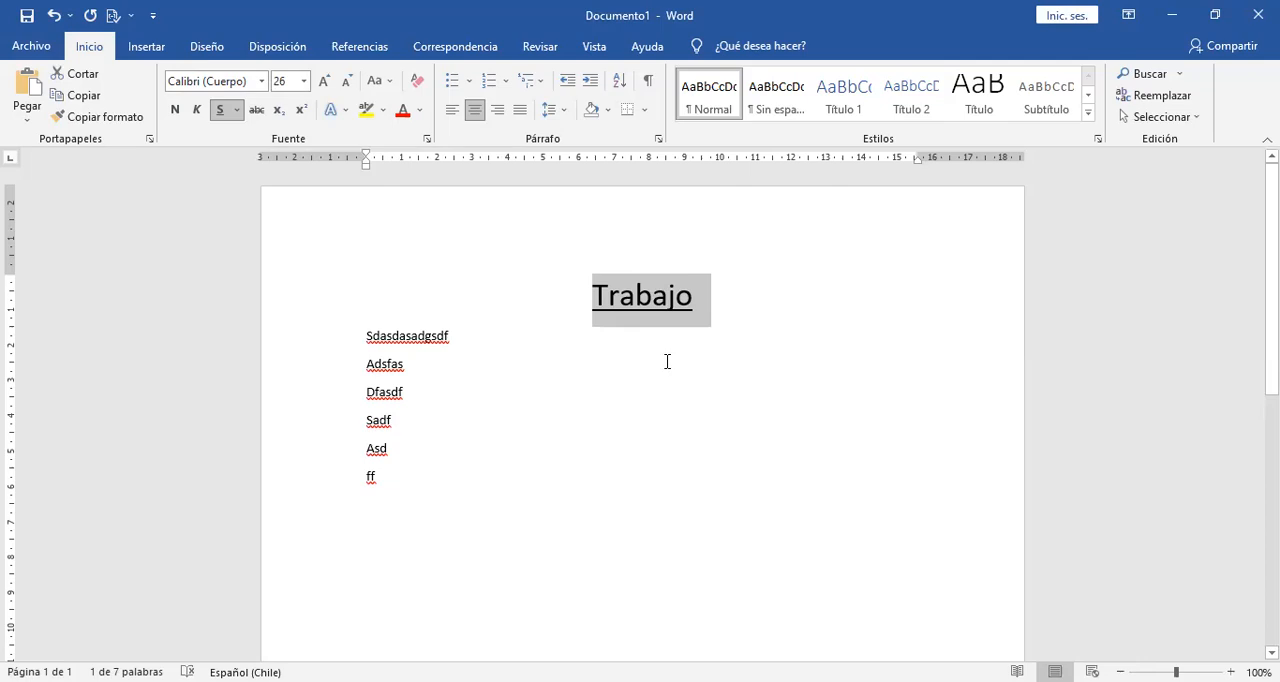
{"action": "left_click", "coordinate": [743, 306]}
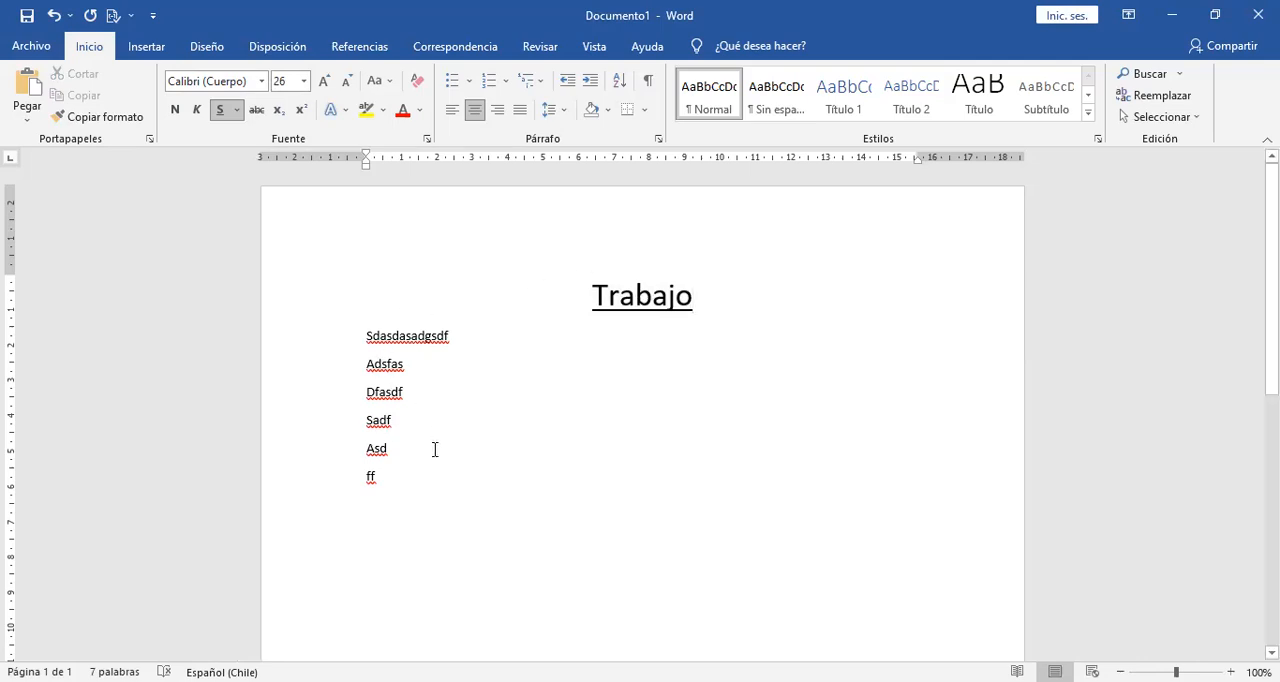
{"action": "left_click_drag", "start_coordinate": [348, 345], "coordinate": [354, 479]}
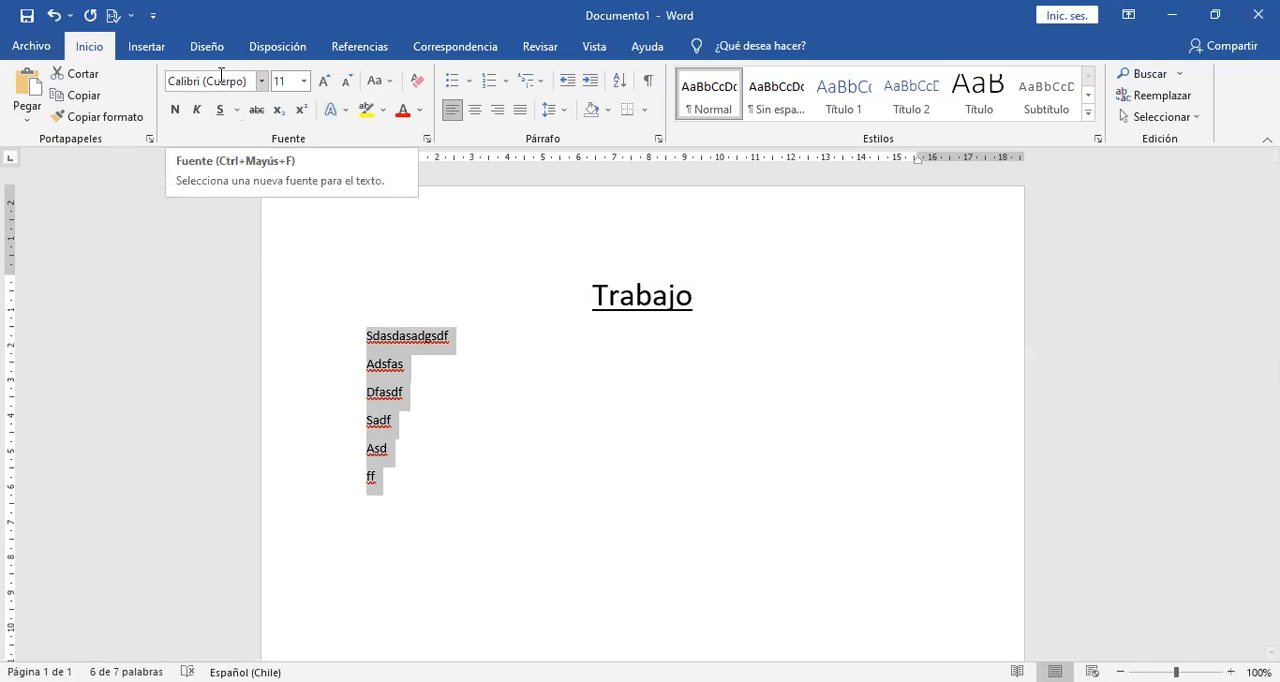
{"action": "left_click", "coordinate": [452, 394]}
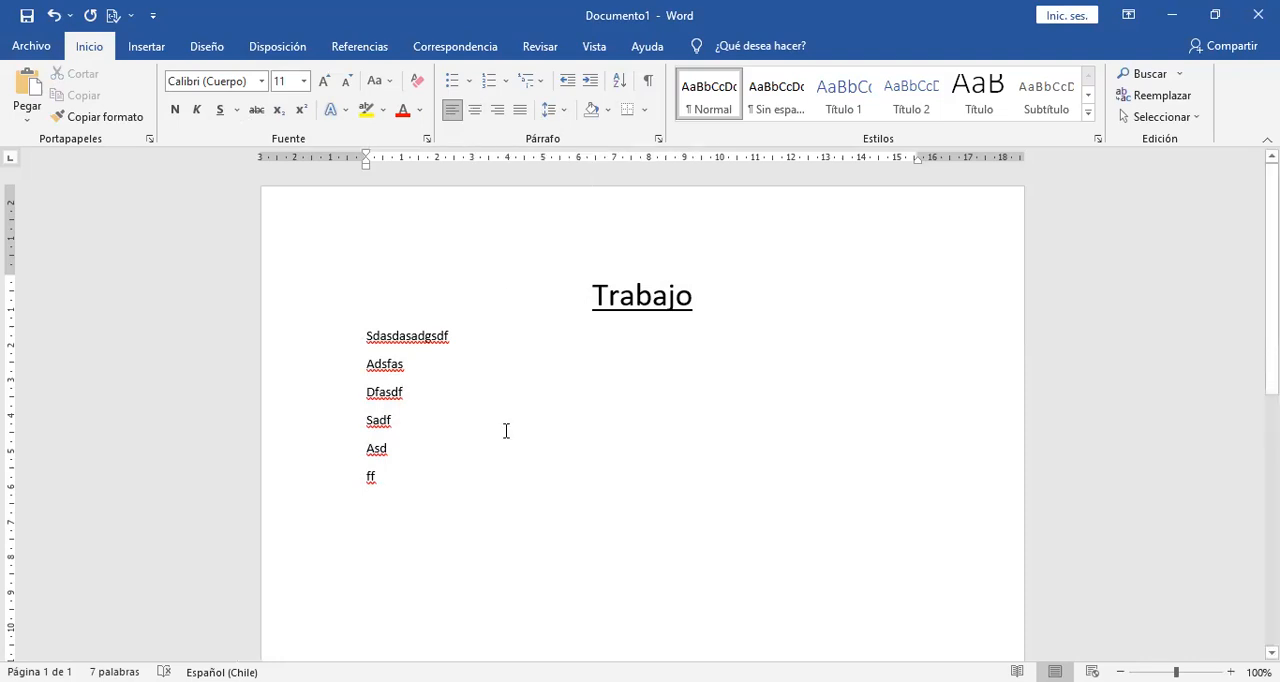
{"action": "left_click", "coordinate": [330, 309]}
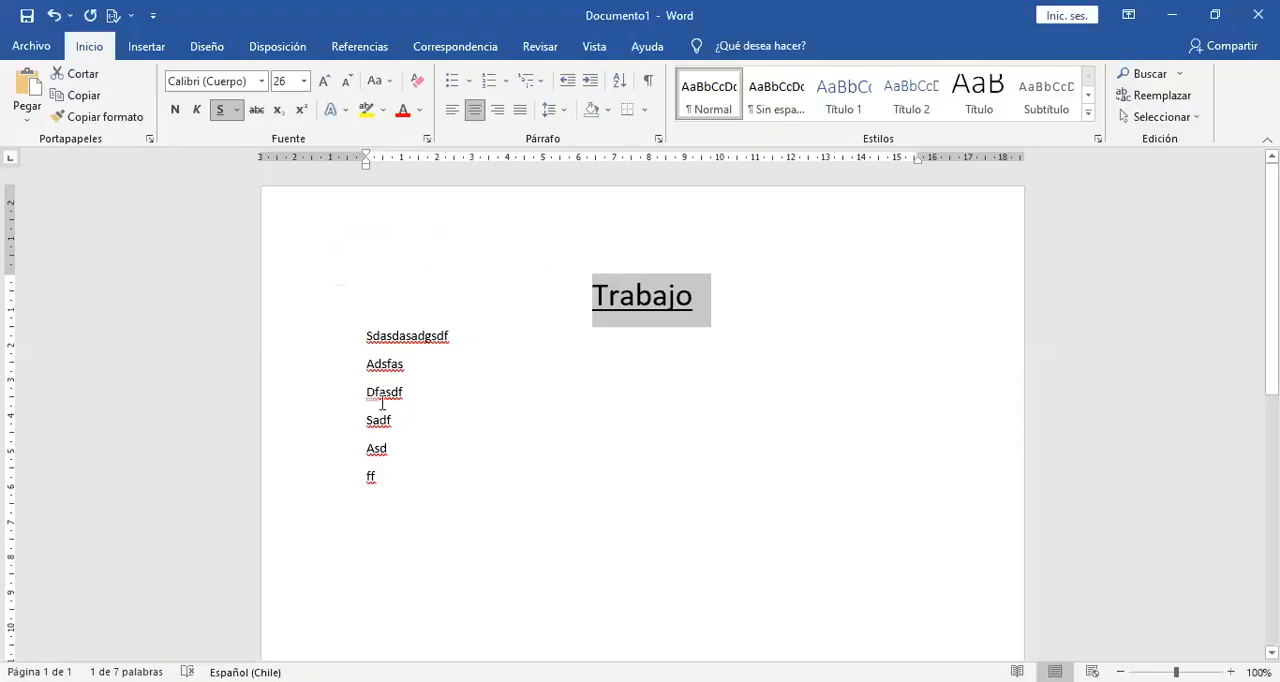
Set the font size of the word "Dfasdf" in the body text to 12.
{"action": "double_click", "coordinate": [384, 393], "text": "ctrl"}
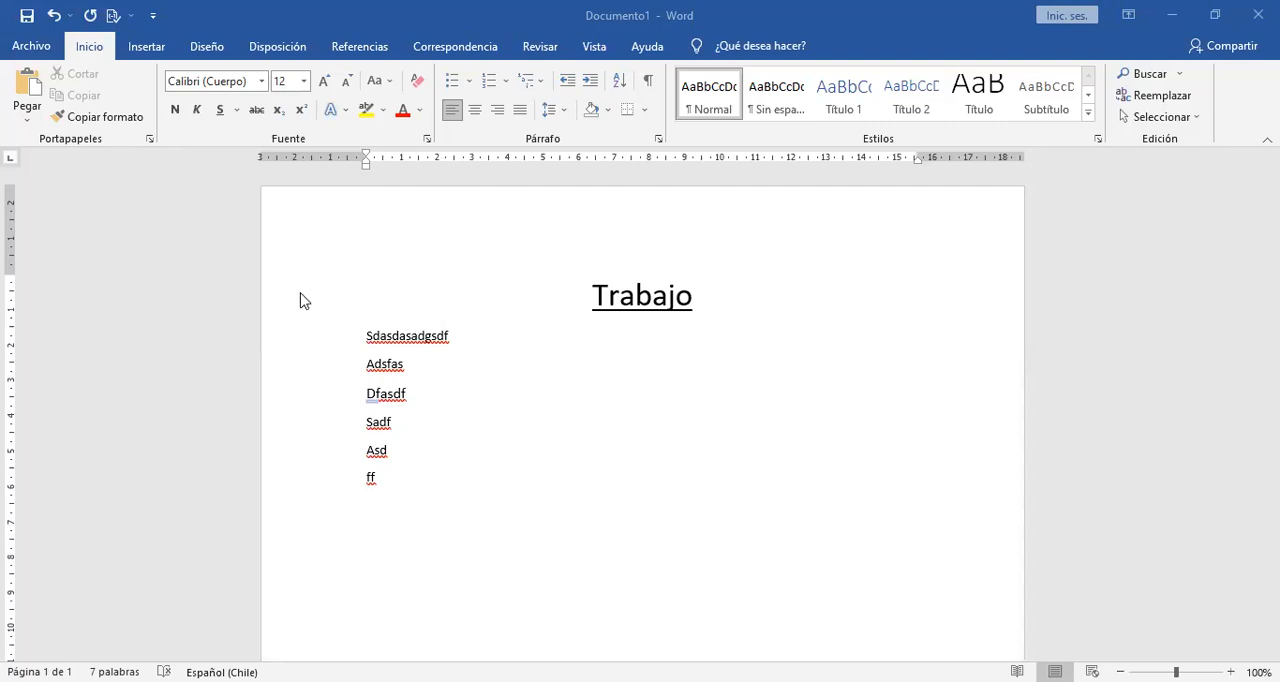
Apply the Título 1 style to the title "Trabajo".
{"action": "double_click", "coordinate": [668, 307]}
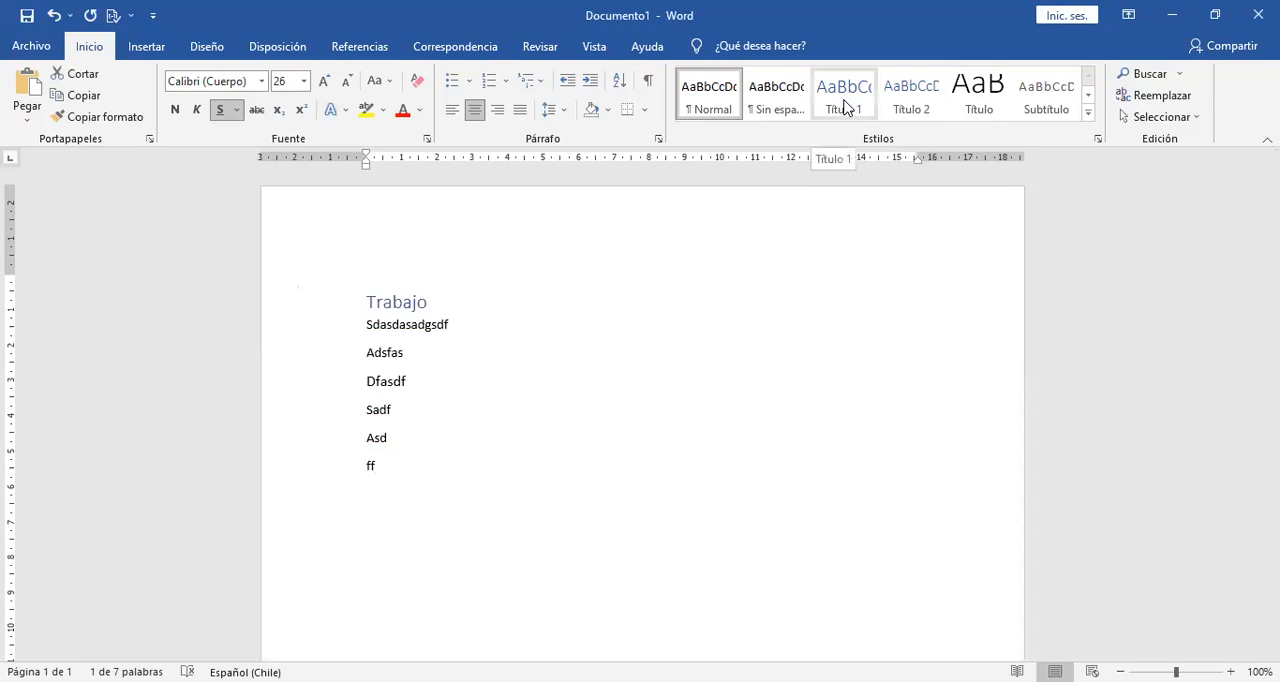
{"action": "left_click", "coordinate": [845, 100]}
{"action": "left_click", "coordinate": [453, 300]}
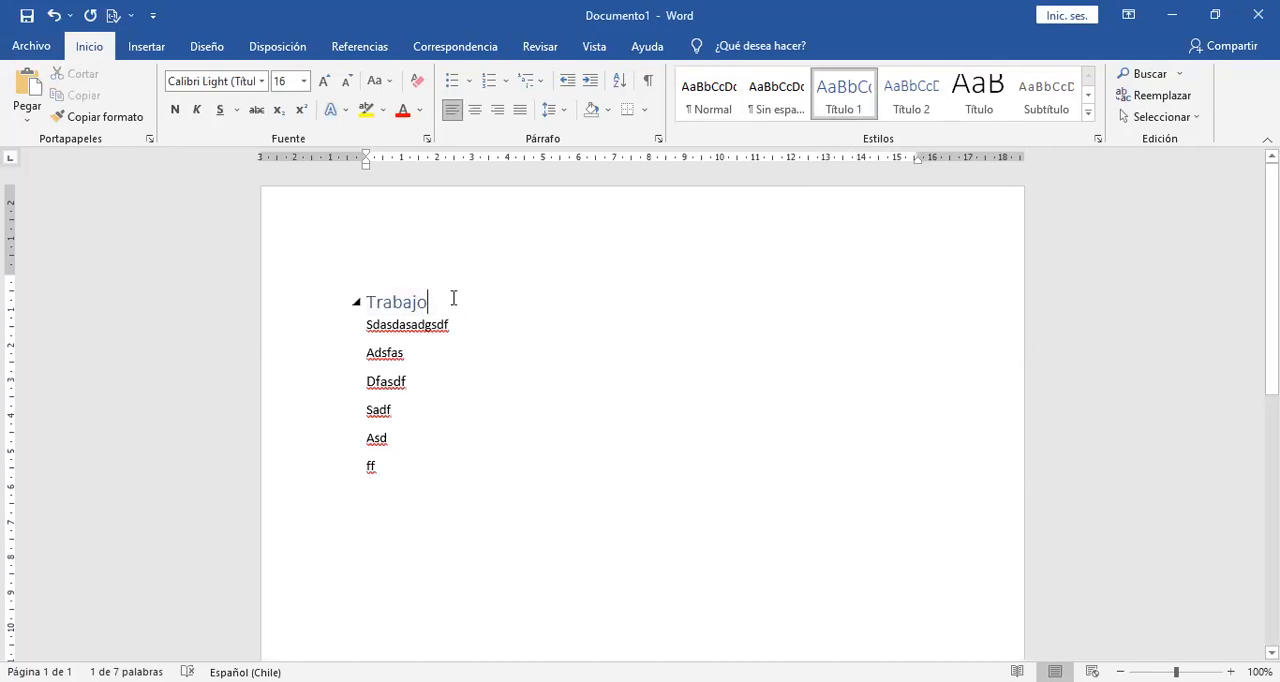
{"action": "left_click", "coordinate": [381, 352]}
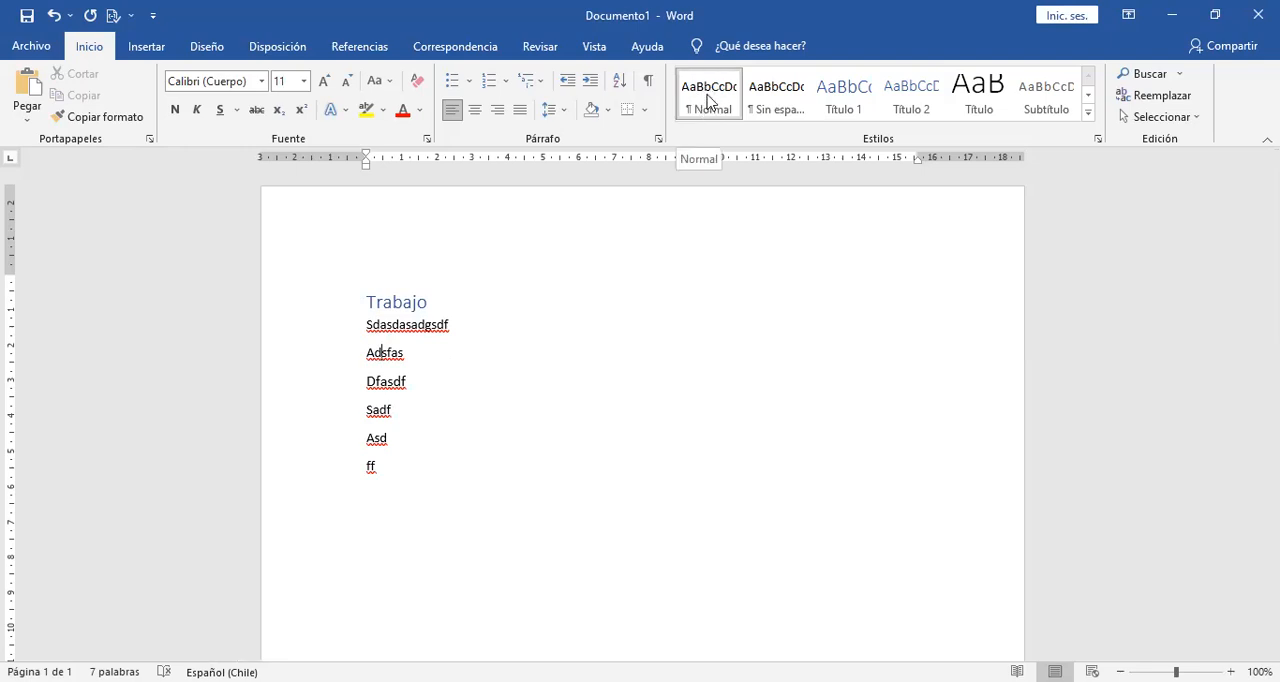
Manually format the "Asd" line as a title with font size 28, centred alignment and underlining.
{"action": "left_click", "coordinate": [318, 450]}
{"action": "left_click", "coordinate": [324, 80]}
{"action": "left_click", "coordinate": [324, 80]}
{"action": "left_click", "coordinate": [324, 80]}
{"action": "left_click", "coordinate": [324, 80]}
{"action": "left_click", "coordinate": [324, 80]}
{"action": "left_click", "coordinate": [324, 80]}
{"action": "left_click", "coordinate": [326, 82]}
{"action": "left_click", "coordinate": [326, 82]}
{"action": "left_click", "coordinate": [326, 82]}
{"action": "left_click", "coordinate": [475, 110]}
{"action": "left_click", "coordinate": [226, 112]}
{"action": "left_click", "coordinate": [730, 540]}
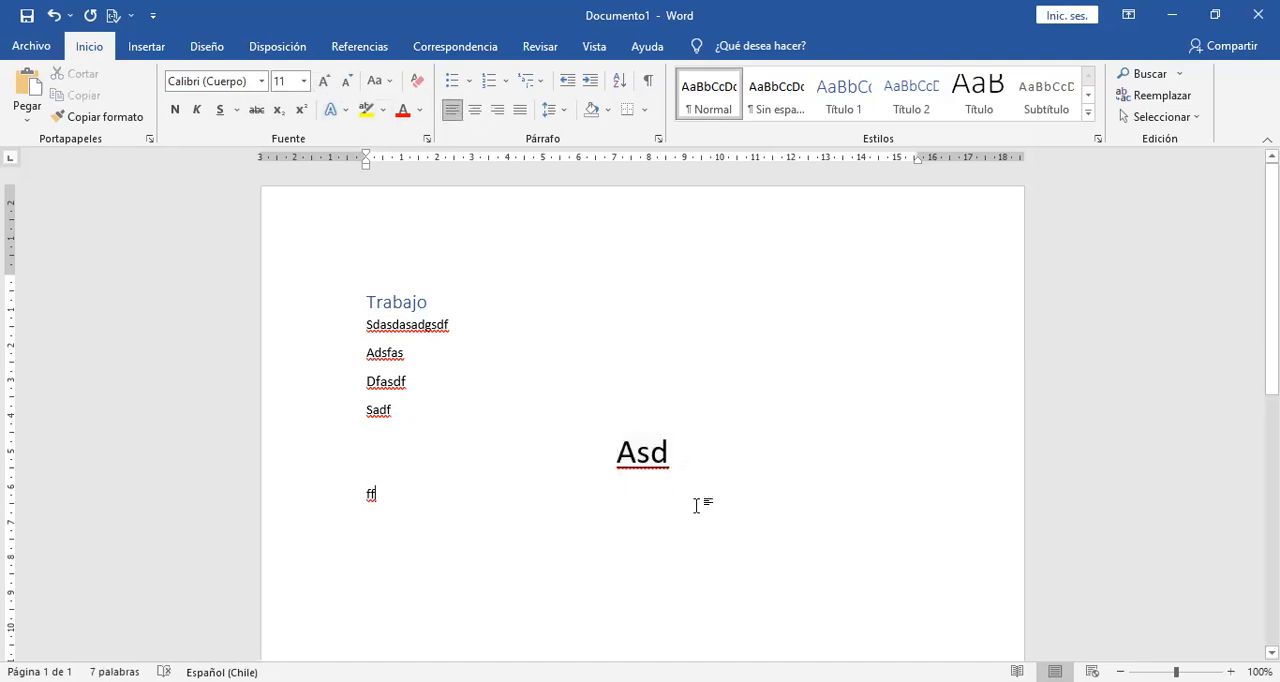
Return the enlarged "Asd" line to plain body text with the Normal style.
{"action": "left_click", "coordinate": [637, 456]}
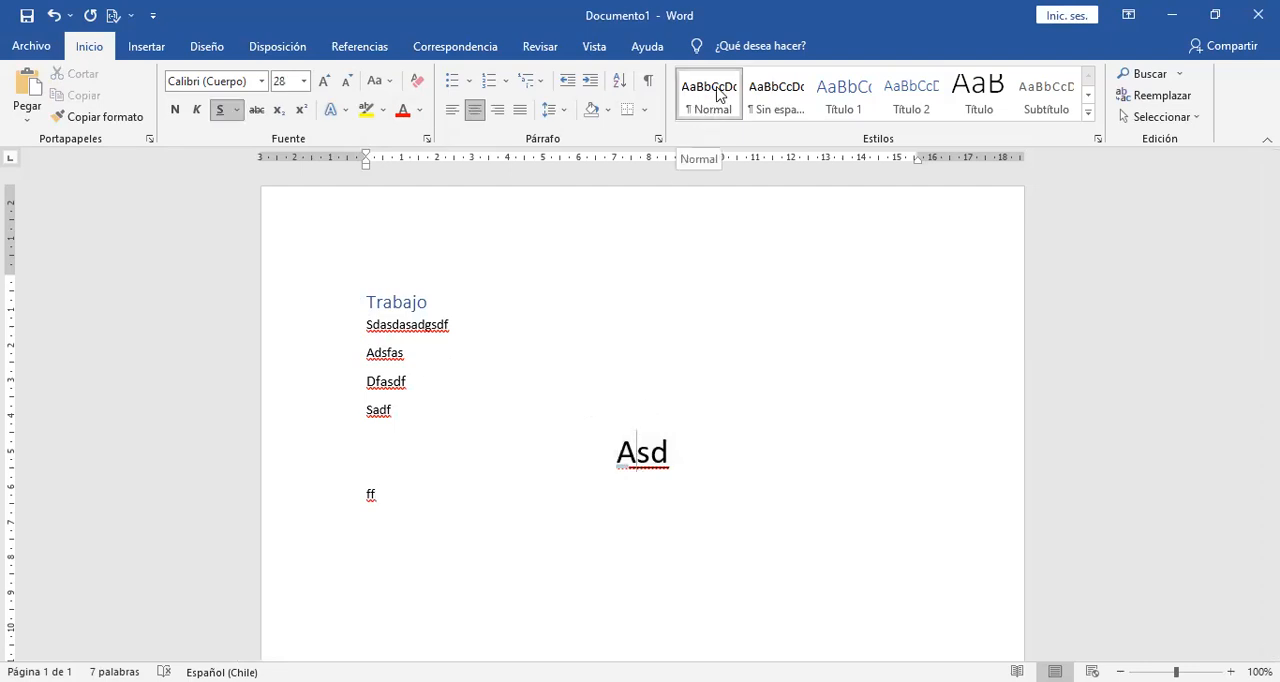
{"action": "left_click", "coordinate": [281, 478]}
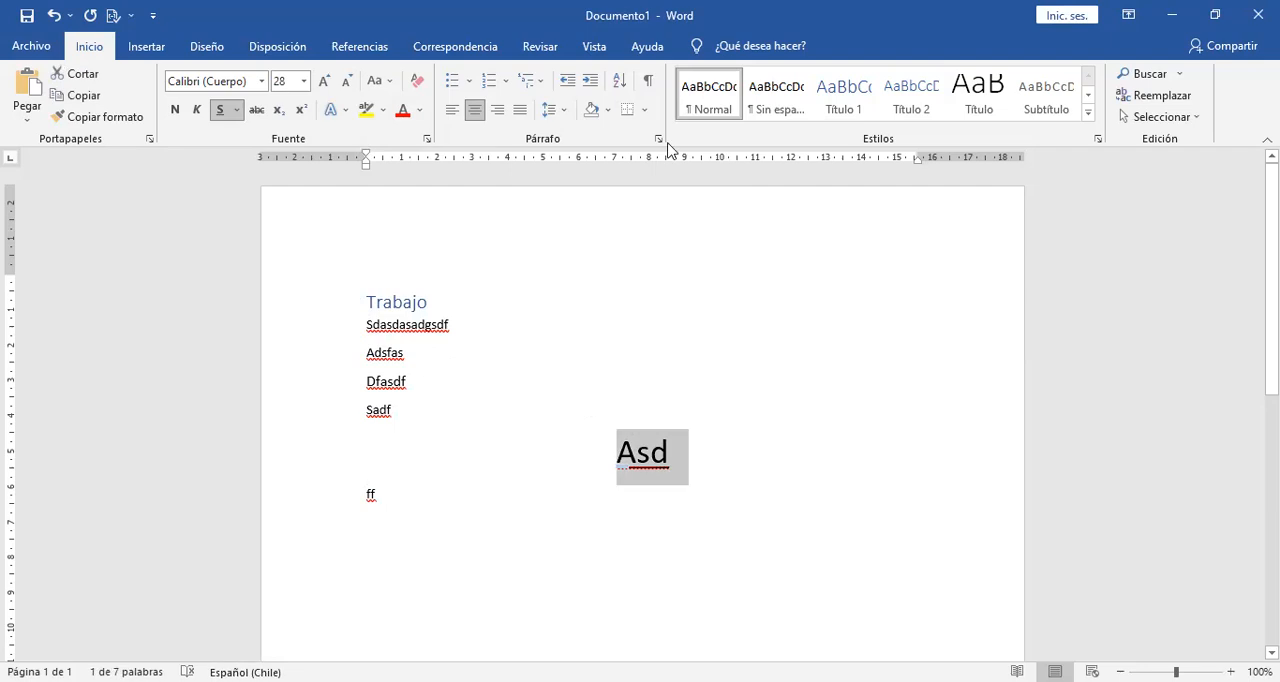
{"action": "left_click", "coordinate": [710, 100]}
{"action": "left_click", "coordinate": [543, 354]}
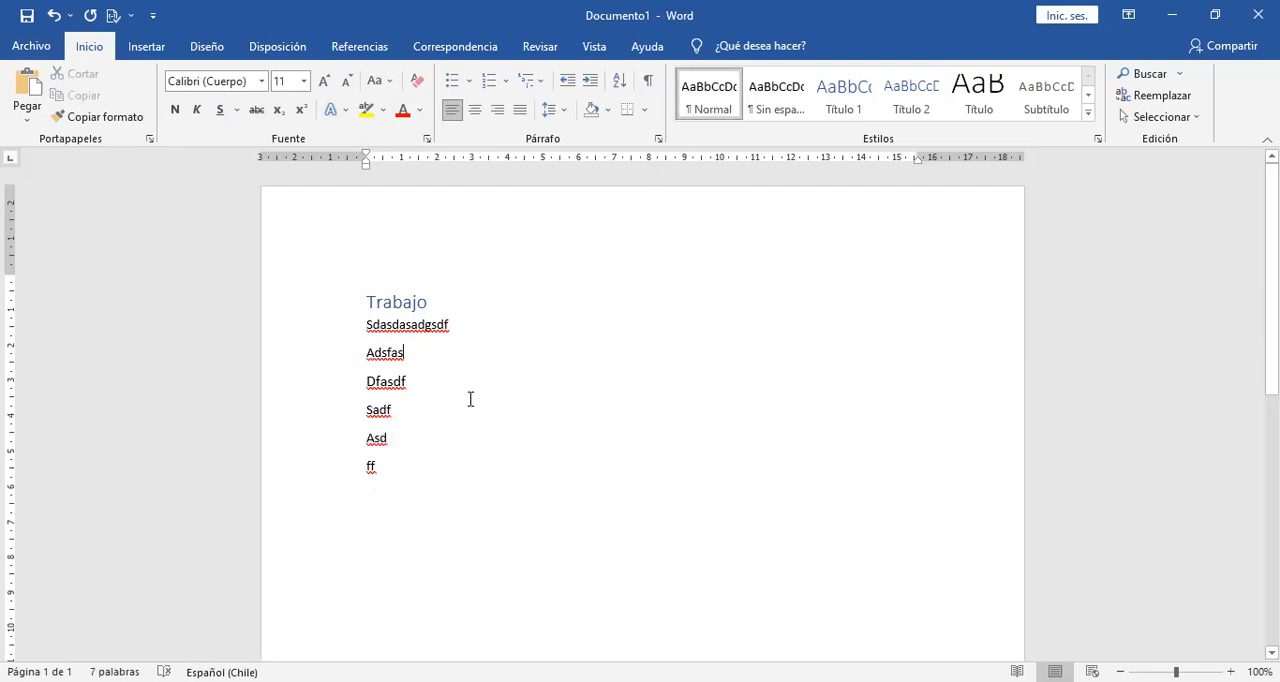
{"action": "left_click", "coordinate": [384, 300]}
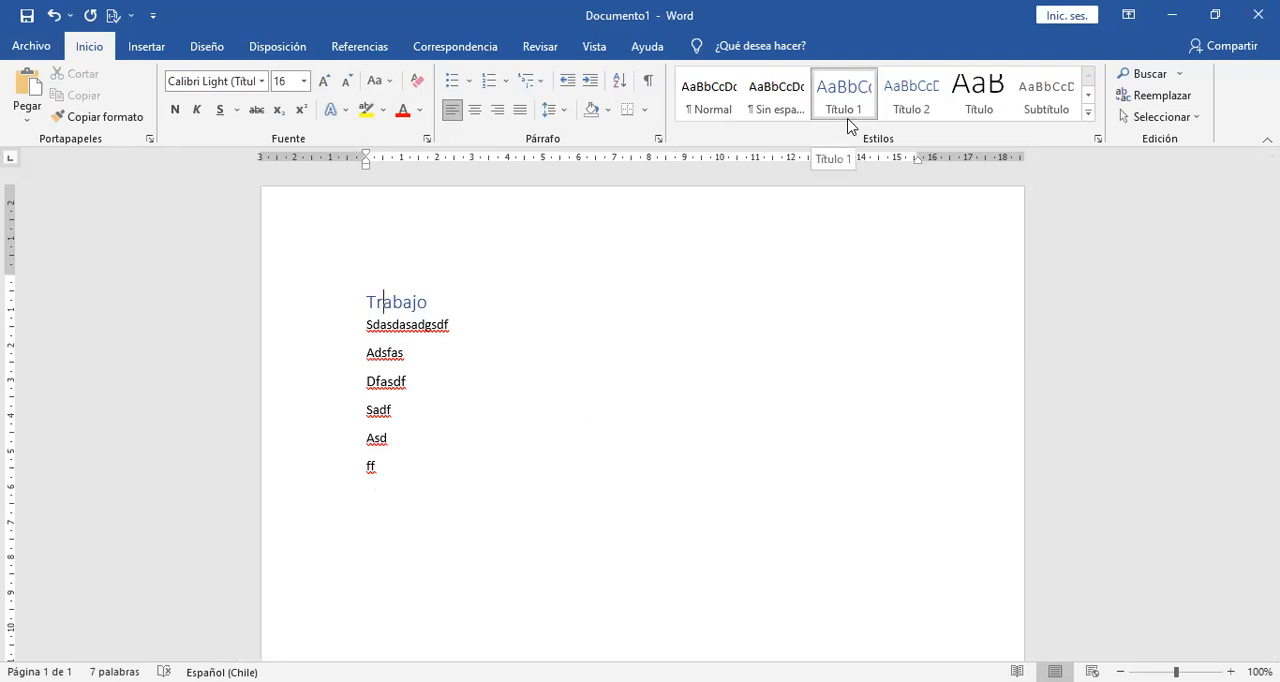
{"action": "left_click", "coordinate": [320, 315]}
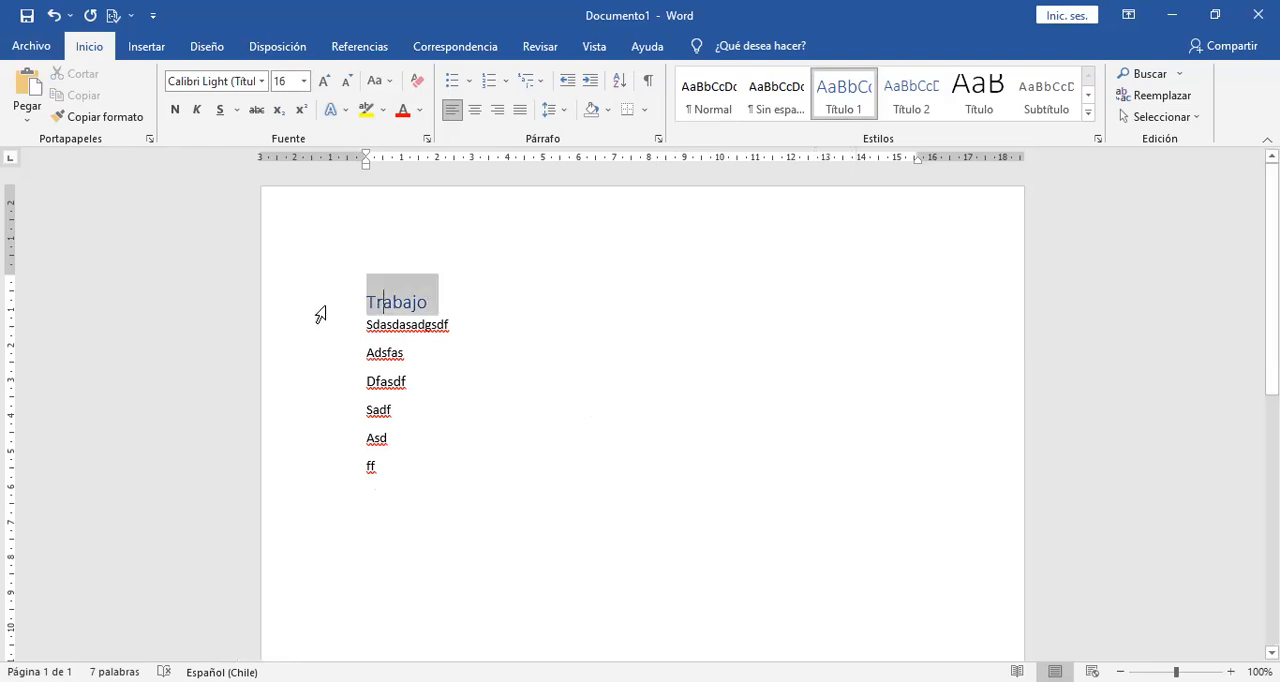
{"action": "left_click", "coordinate": [486, 380]}
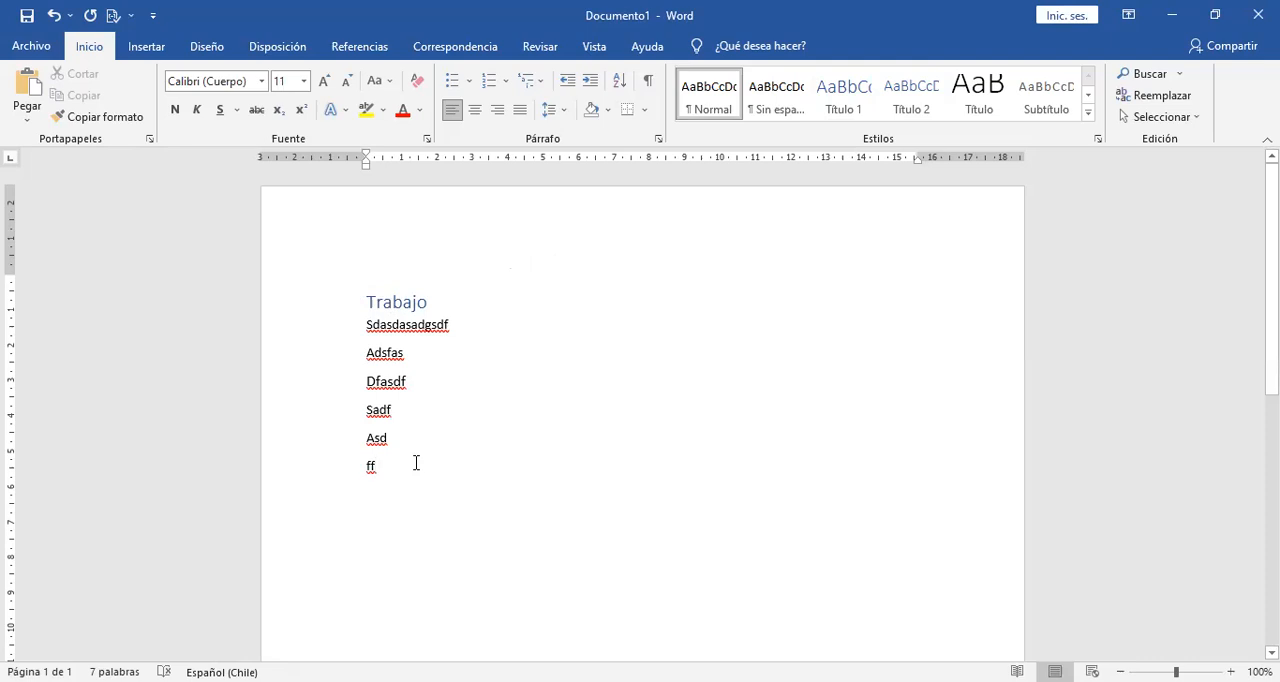
Add the line "Otro titulo" after a blank line below "ff", followed by the lines adfaf, df, asd, fa and dfs.
{"action": "key", "text": "Return"}
{"action": "type", "text": "O"}
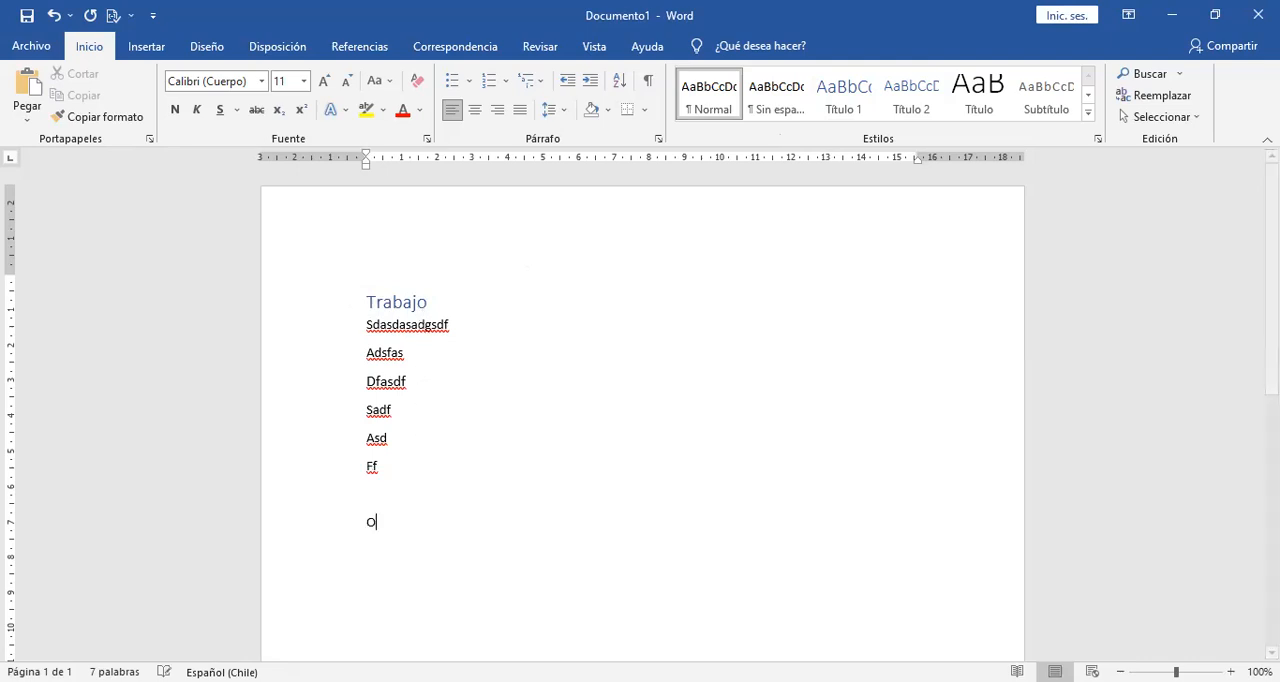
{"action": "type", "text": "tro titulo"}
{"action": "key", "text": "Return"}
{"action": "type", "text": "adfaf"}
{"action": "key", "text": "Return"}
{"action": "type", "text": "df asd fa"}
{"action": "key", "text": "Return"}
{"action": "type", "text": "dfs"}
Apply the Título 1 style to the "Otro titulo" line.
{"action": "left_click", "coordinate": [284, 487]}
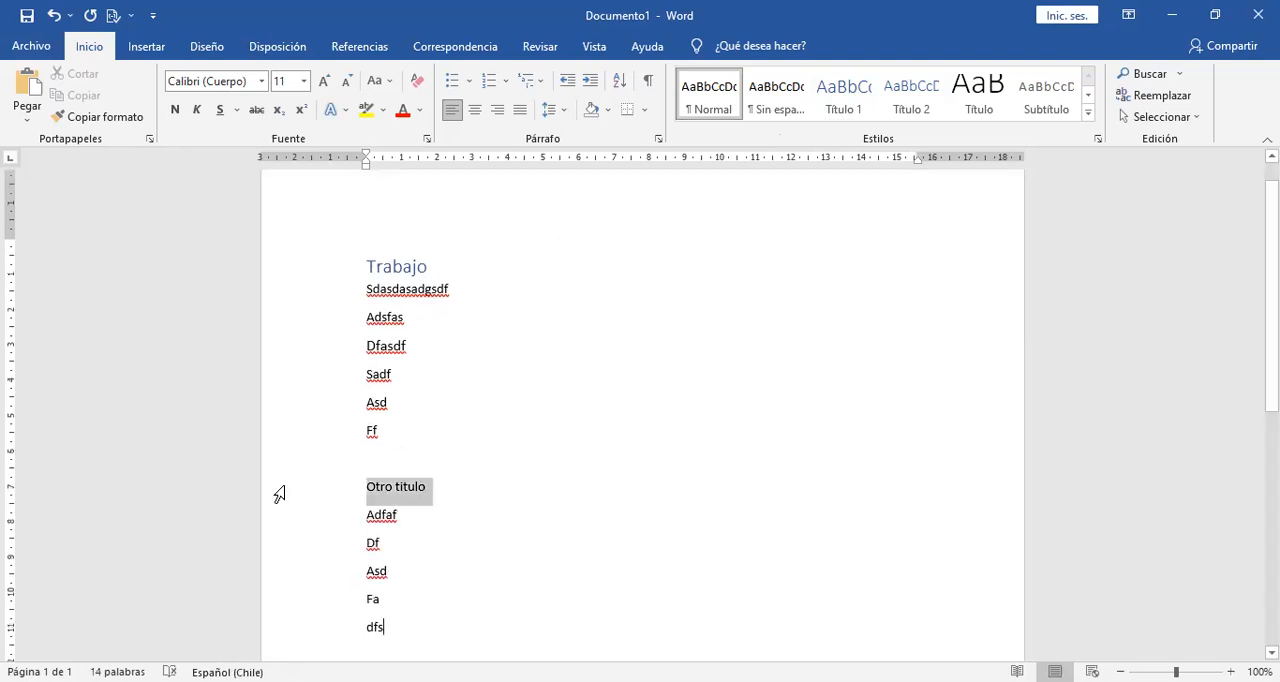
{"action": "left_click", "coordinate": [840, 100]}
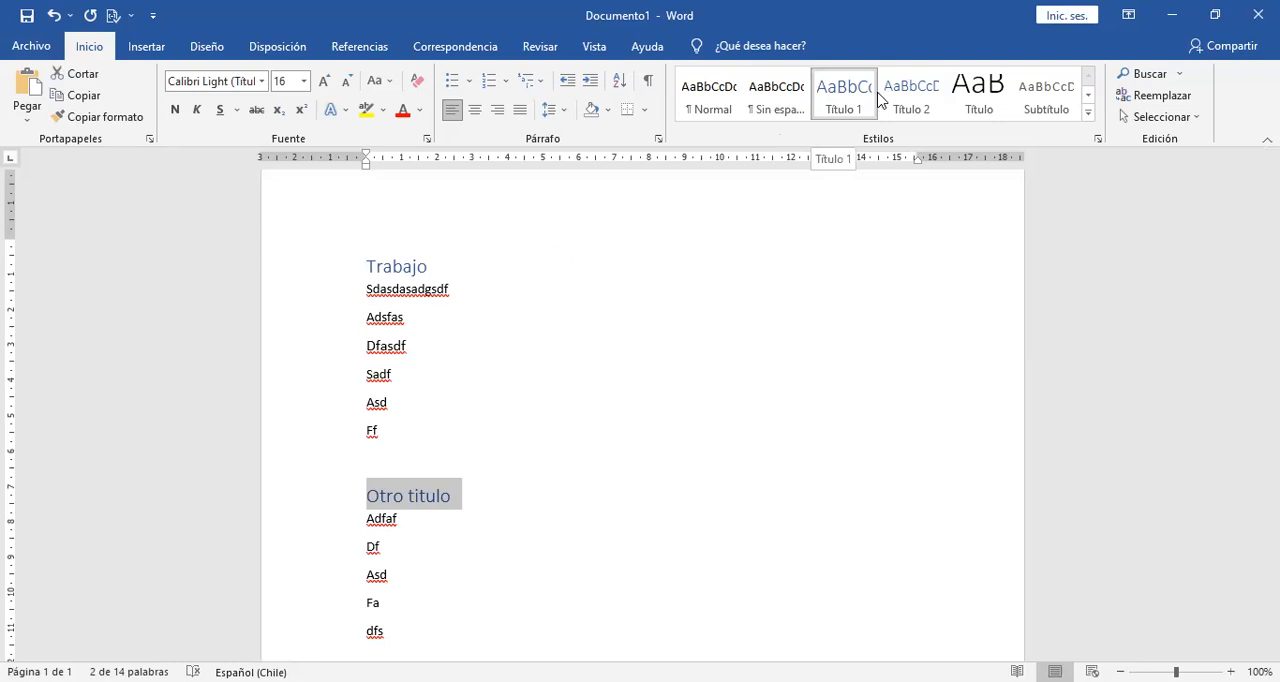
{"action": "left_click", "coordinate": [708, 386]}
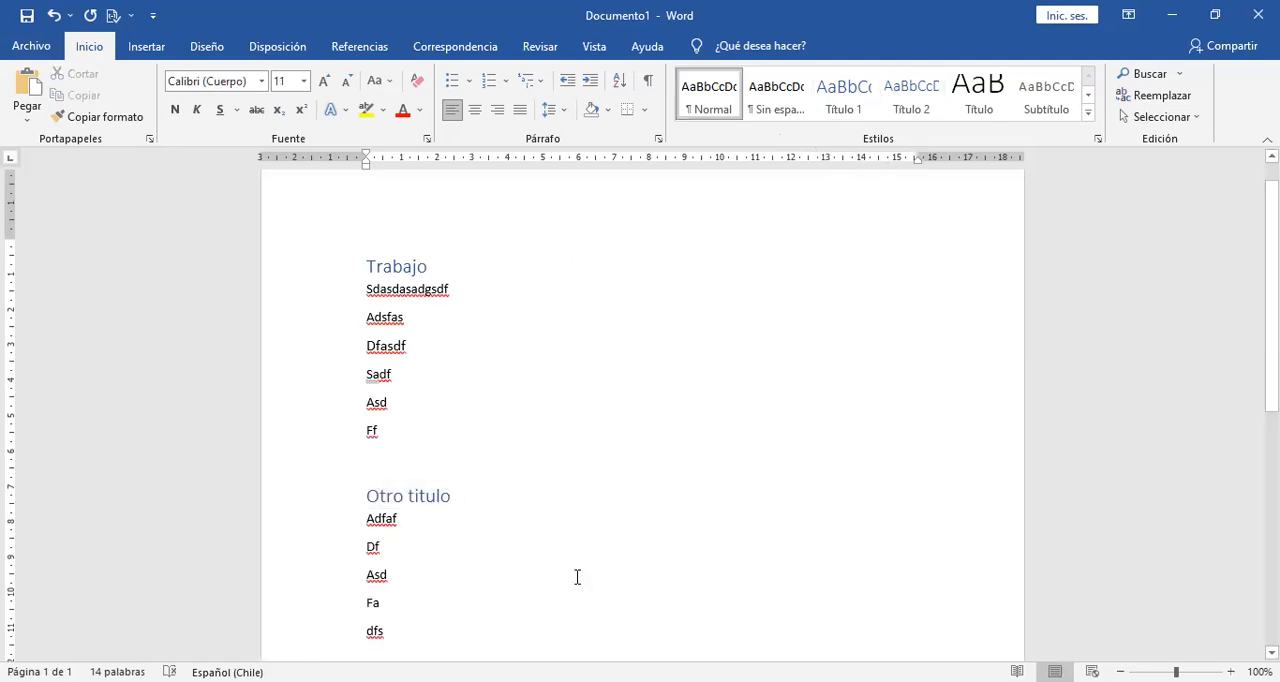
Add the line "Sub titulo" at the end of the document and apply the Título 2 style to it.
{"action": "left_click", "coordinate": [449, 627]}
{"action": "key", "text": "Return"}
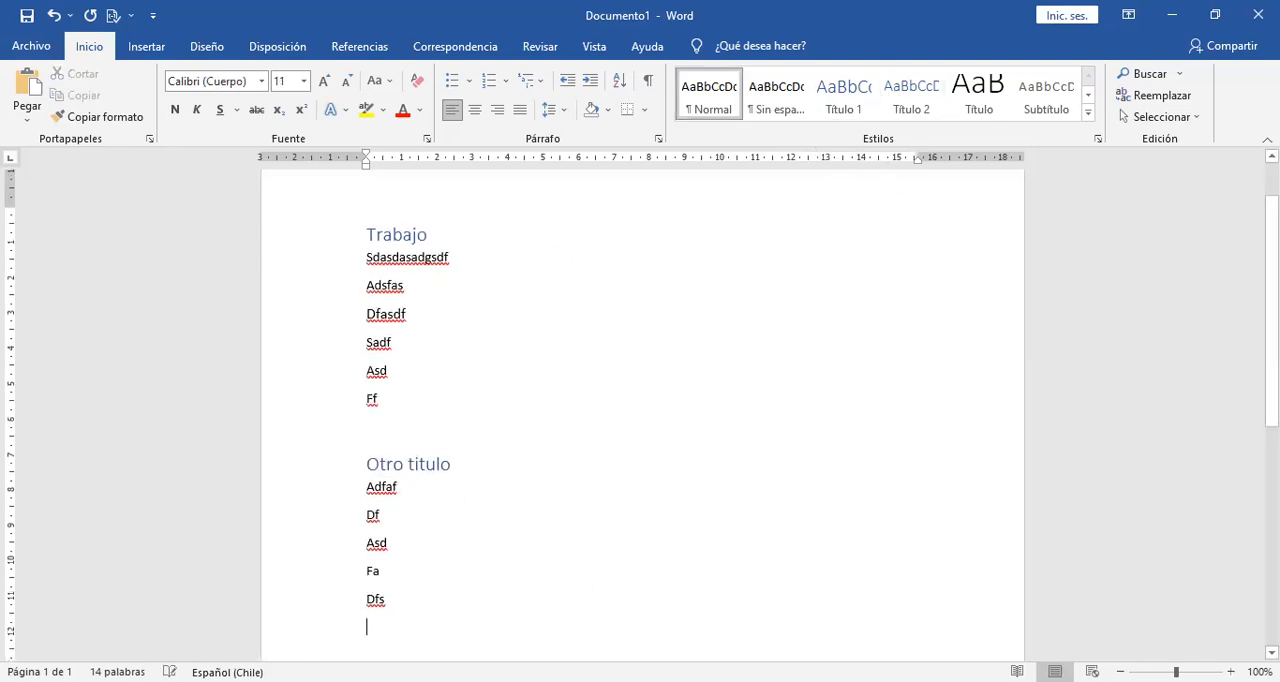
{"action": "type", "text": "Sub t"}
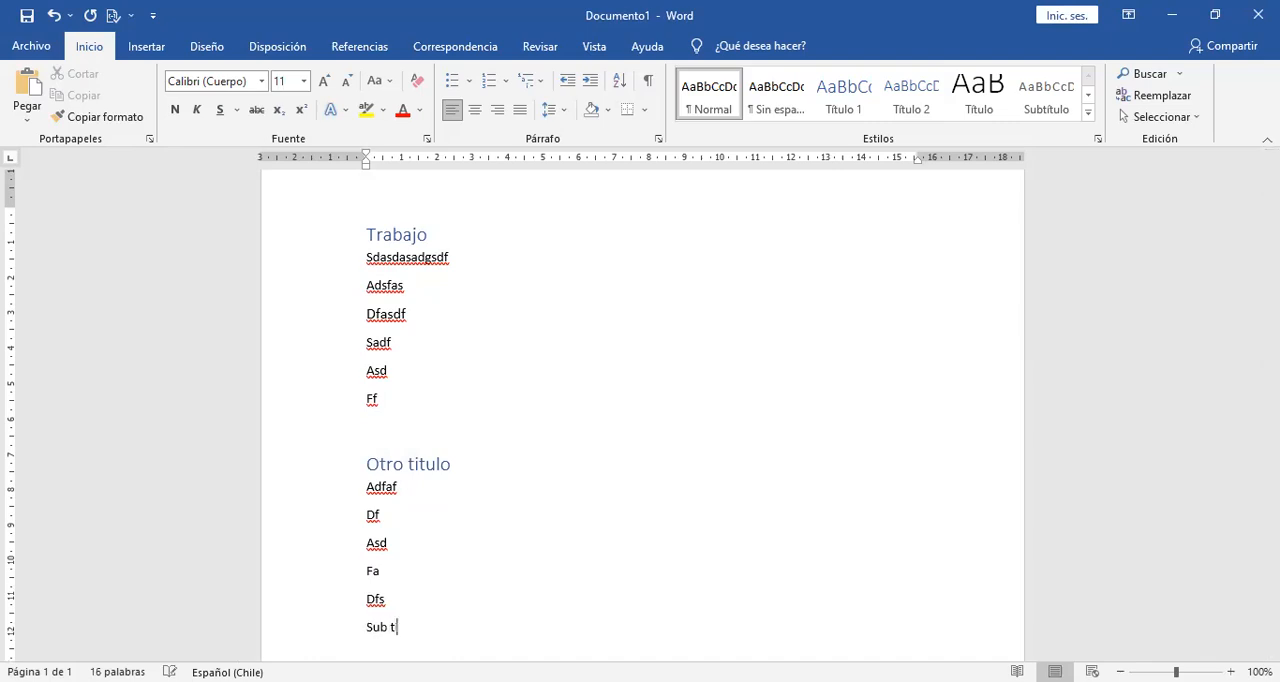
{"action": "type", "text": "itulo"}
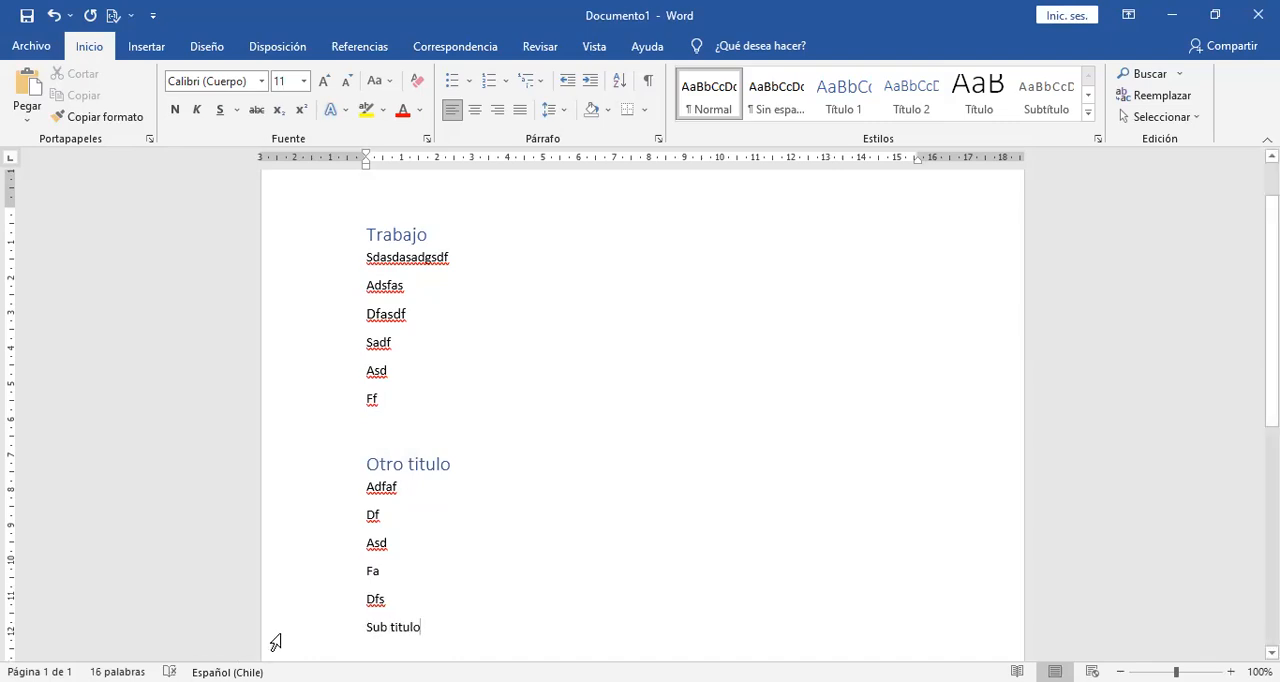
{"action": "left_click", "coordinate": [278, 637]}
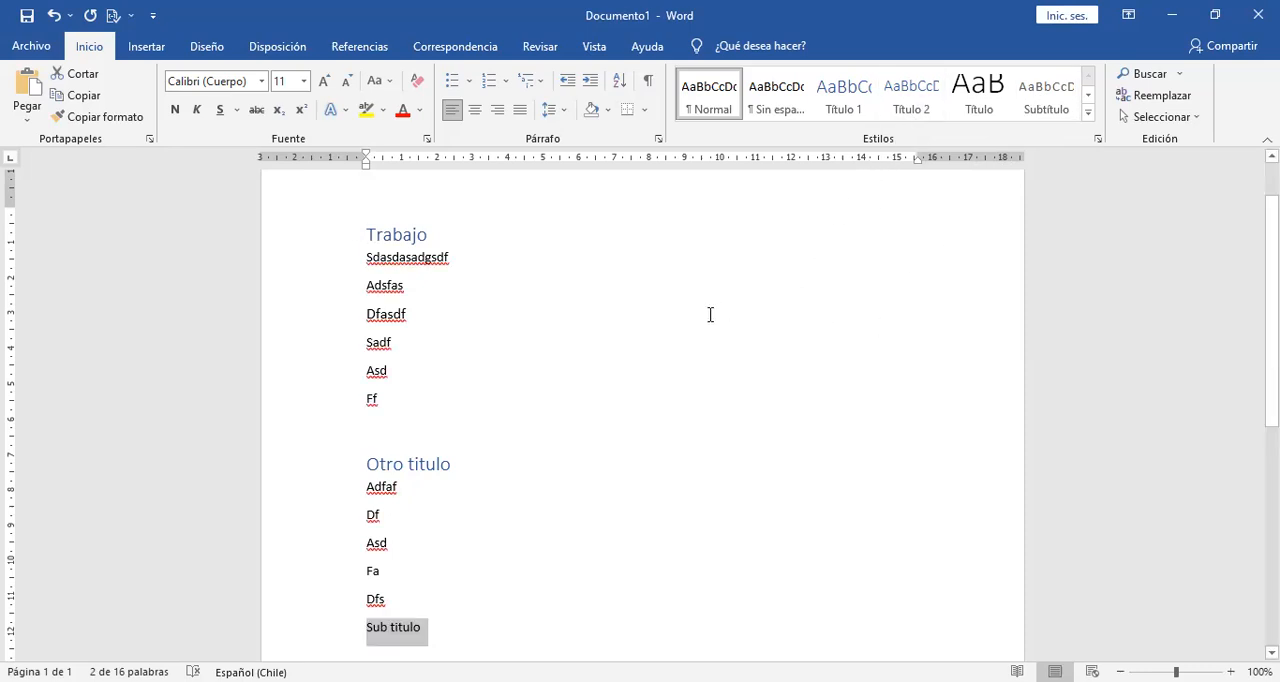
{"action": "mouse_move", "coordinate": [431, 451]}
{"action": "left_click", "coordinate": [907, 97]}
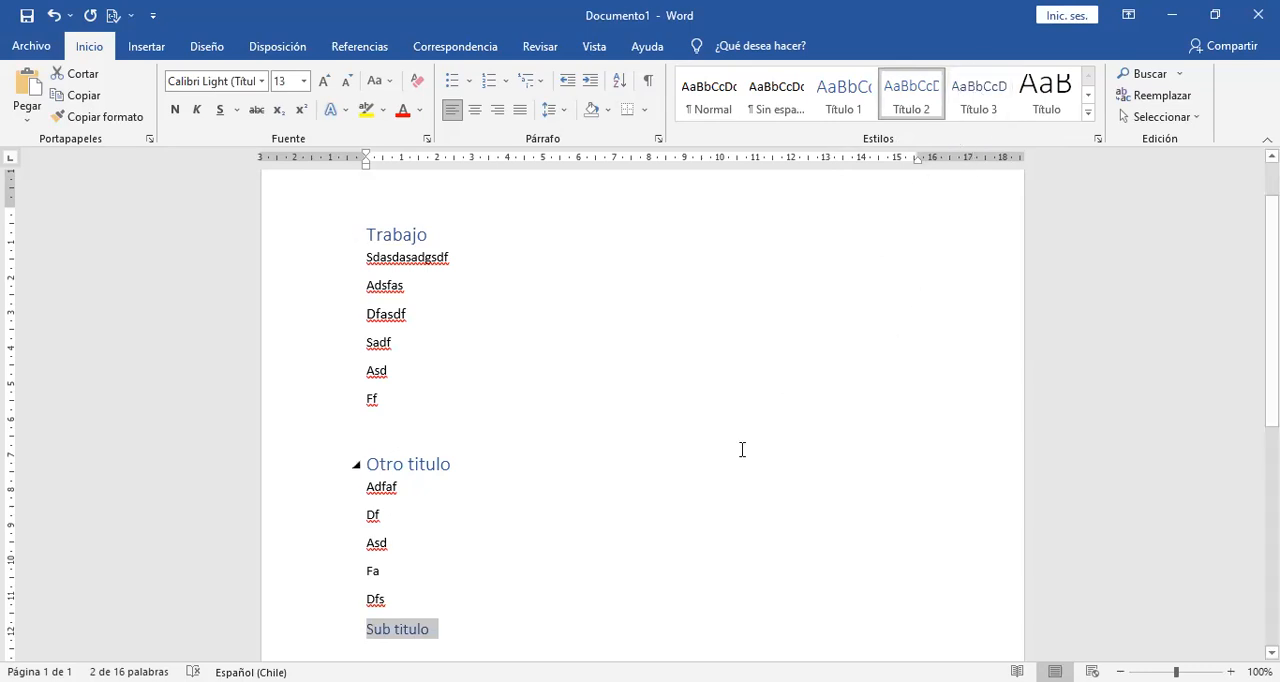
Add the body lines adfad, sad, fasf, ads and asdf beneath the "Sub titulo" heading.
{"action": "left_click", "coordinate": [490, 635]}
{"action": "key", "text": "Return"}
{"action": "type", "text": "adfad"}
{"action": "key", "text": "Return"}
{"action": "type", "text": "sad"}
{"action": "key", "text": "Return"}
{"action": "type", "text": "fasf ads asdf"}
{"action": "key", "text": "Return"}
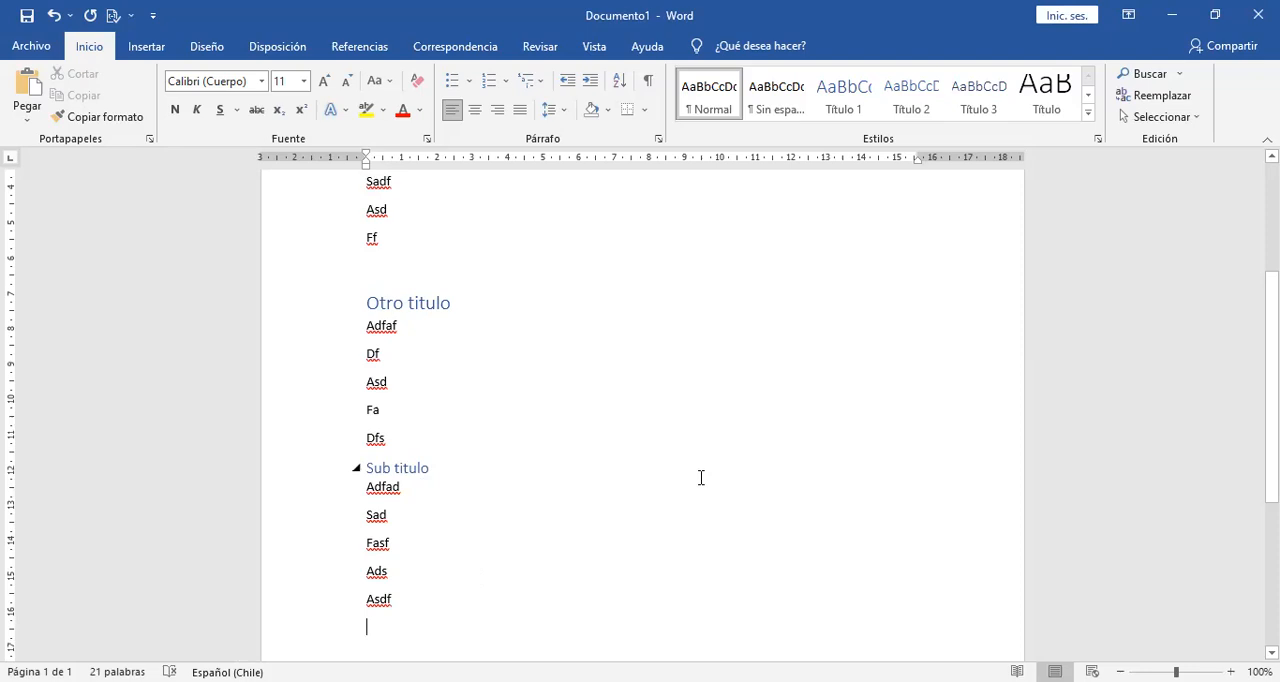
{"action": "left_click_drag", "start_coordinate": [1273, 386], "coordinate": [1273, 289]}
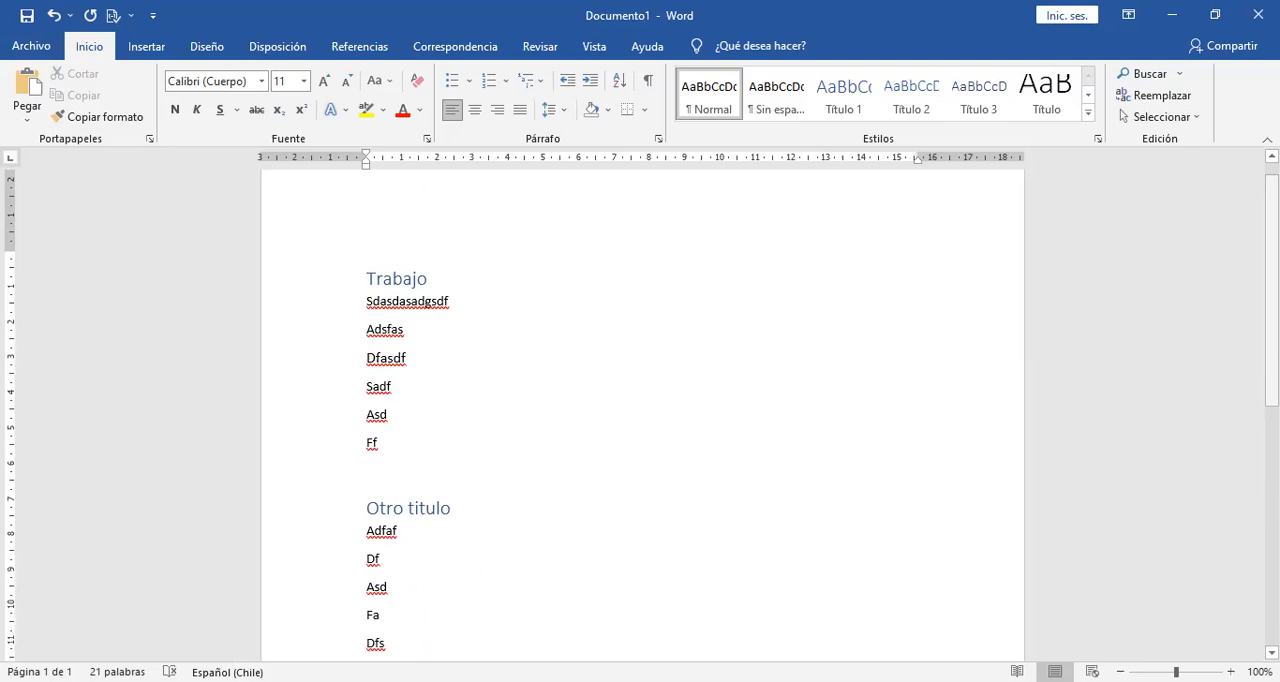
Examine the styles and fonts used by the "Trabajo" heading and the body lines beneath each heading.
{"action": "left_click_drag", "start_coordinate": [1273, 289], "coordinate": [1273, 279]}
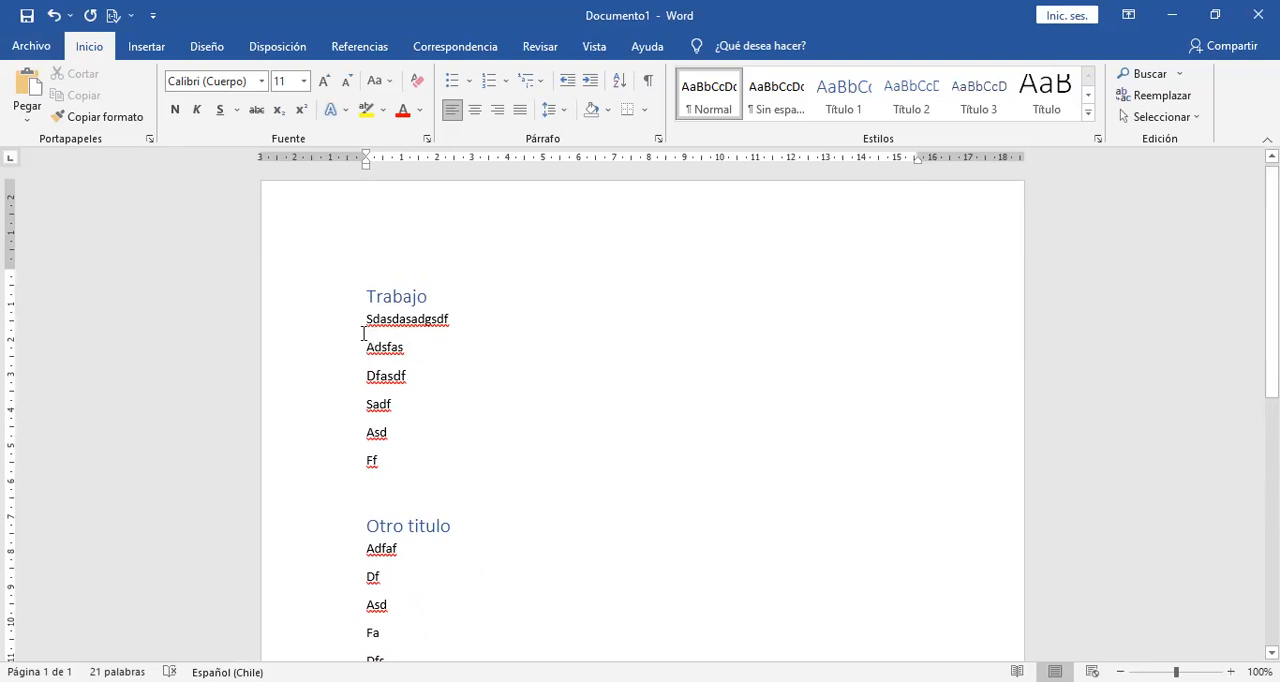
{"action": "left_click", "coordinate": [392, 294]}
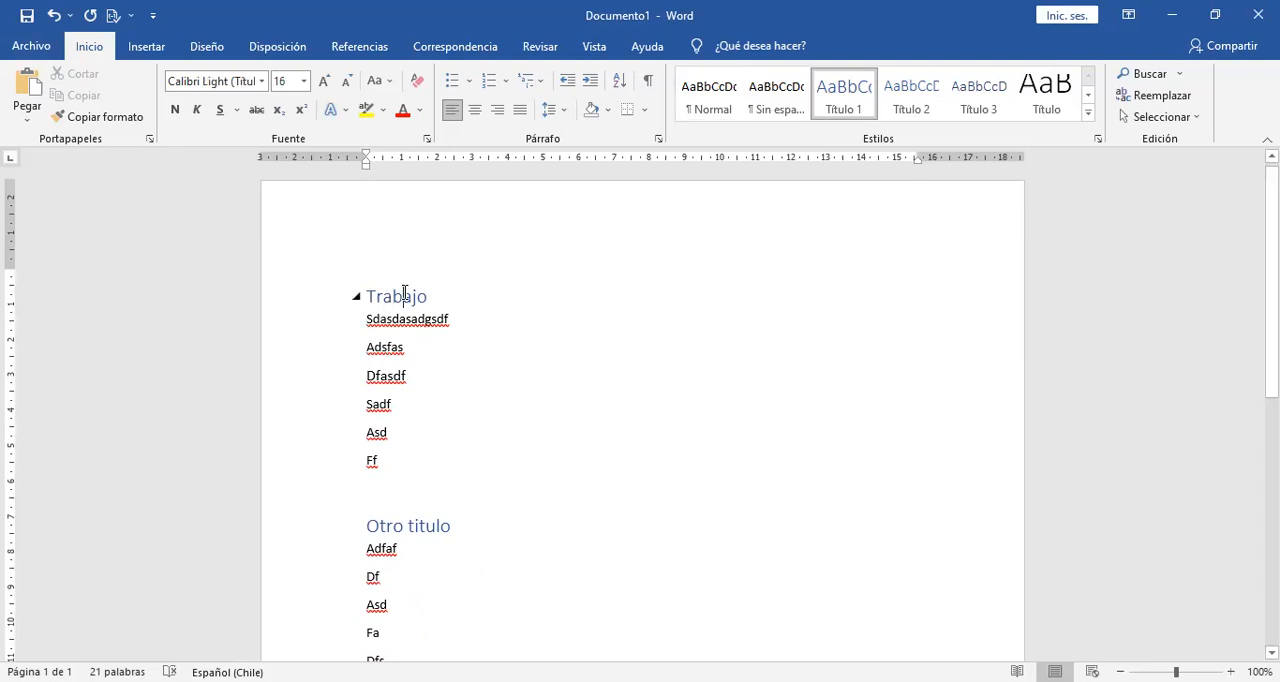
{"action": "left_click", "coordinate": [404, 293]}
{"action": "left_click", "coordinate": [396, 343]}
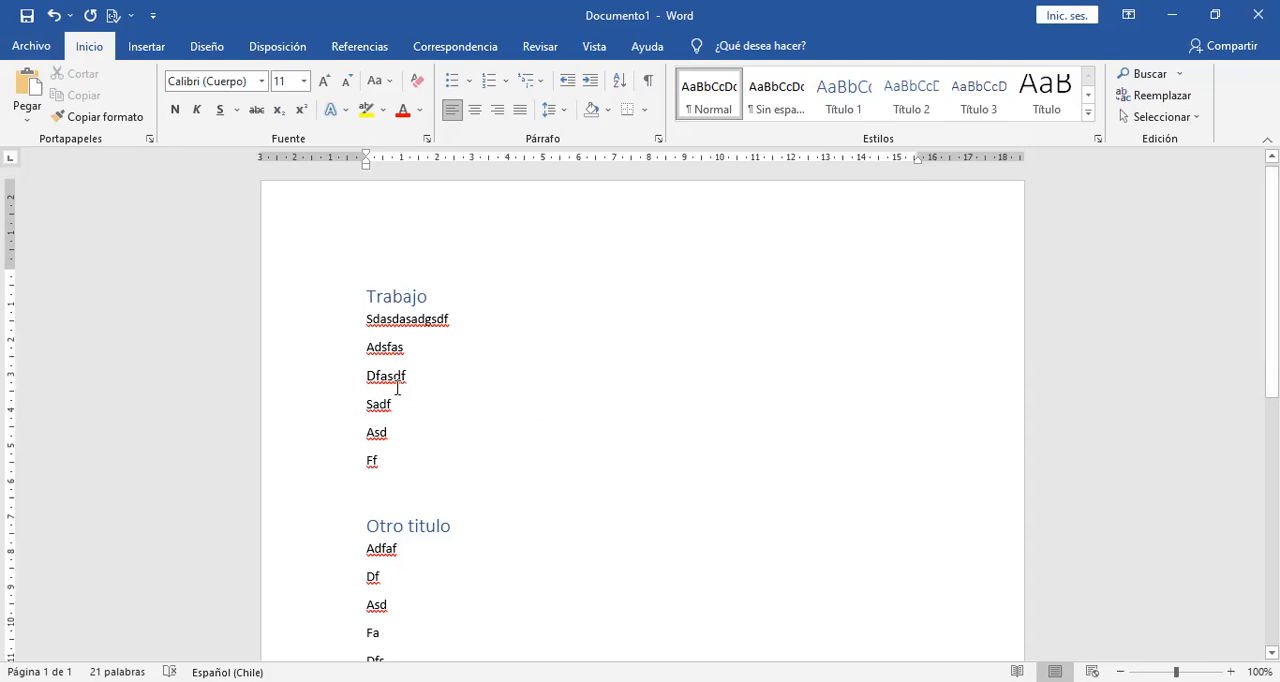
{"action": "left_click_drag", "start_coordinate": [309, 315], "coordinate": [307, 626]}
{"action": "left_click", "coordinate": [450, 318]}
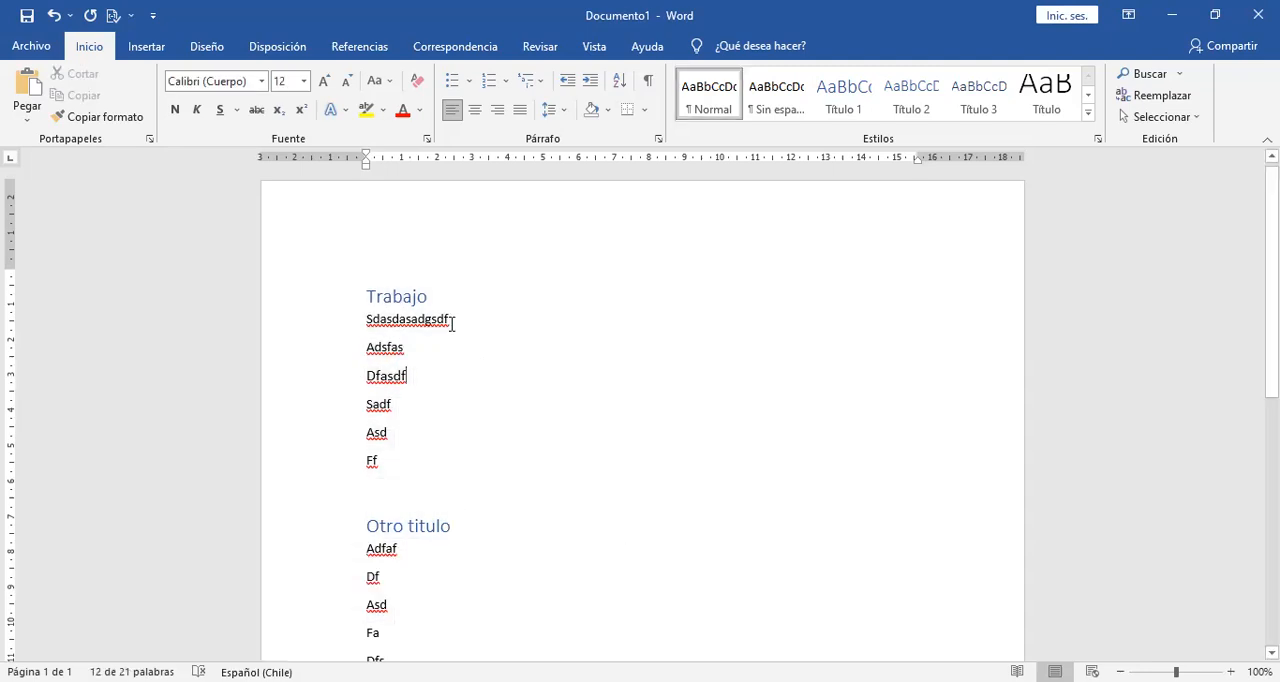
{"action": "left_click_drag", "start_coordinate": [294, 331], "coordinate": [303, 665]}
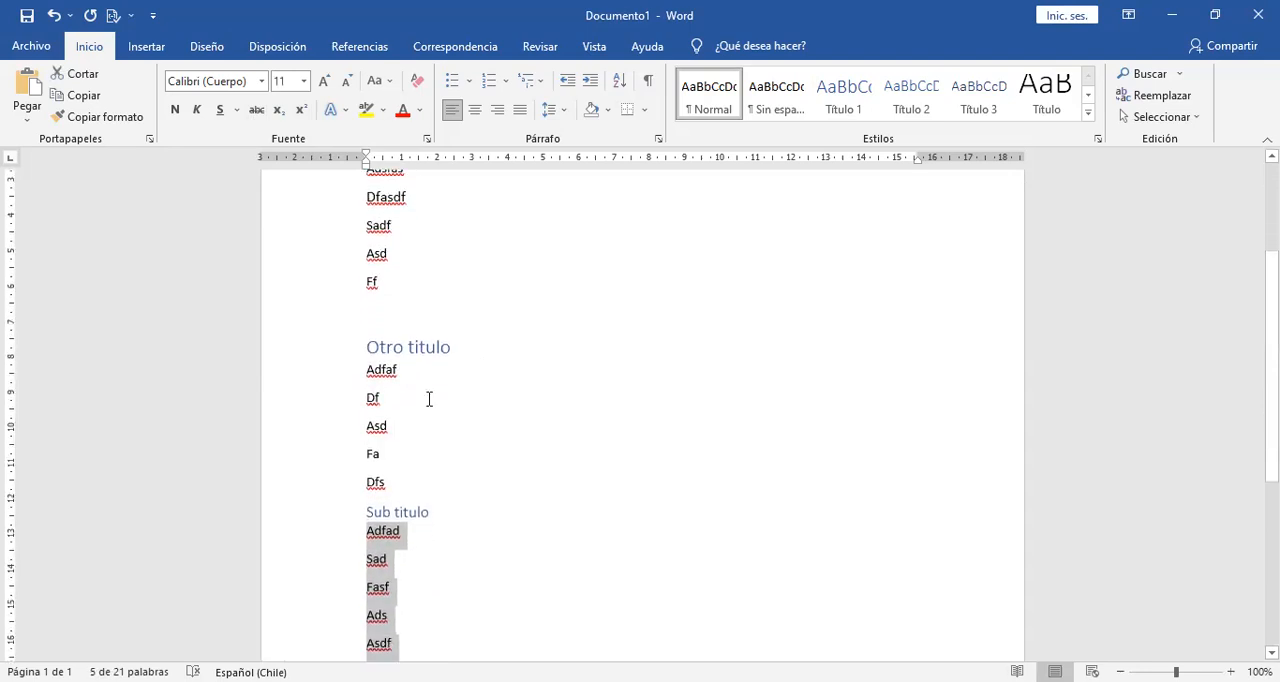
{"action": "left_click", "coordinate": [486, 377]}
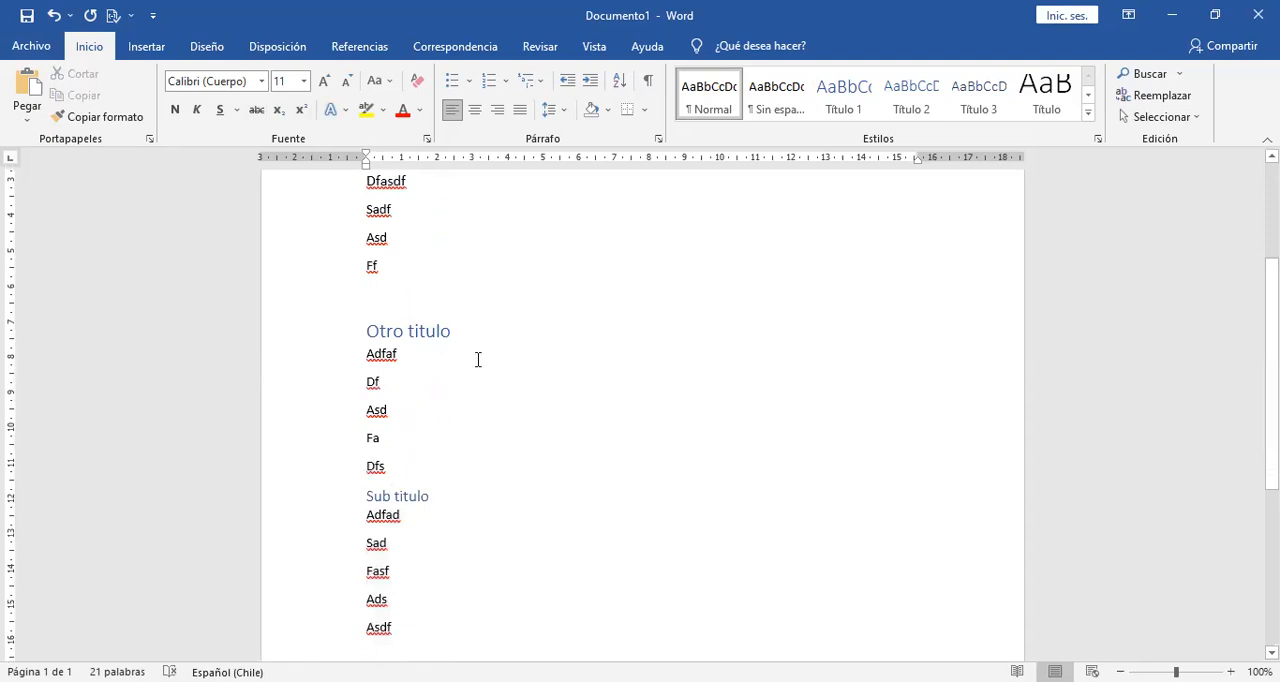
{"action": "key", "text": "Up"}
{"action": "key", "text": "Up"}
{"action": "key", "text": "Up"}
{"action": "key", "text": "Up"}
{"action": "key", "text": "Up"}
{"action": "key", "text": "Up"}
{"action": "key", "text": "Up"}
{"action": "key", "text": "Up"}
{"action": "key", "text": "Up"}
{"action": "key", "text": "Up"}
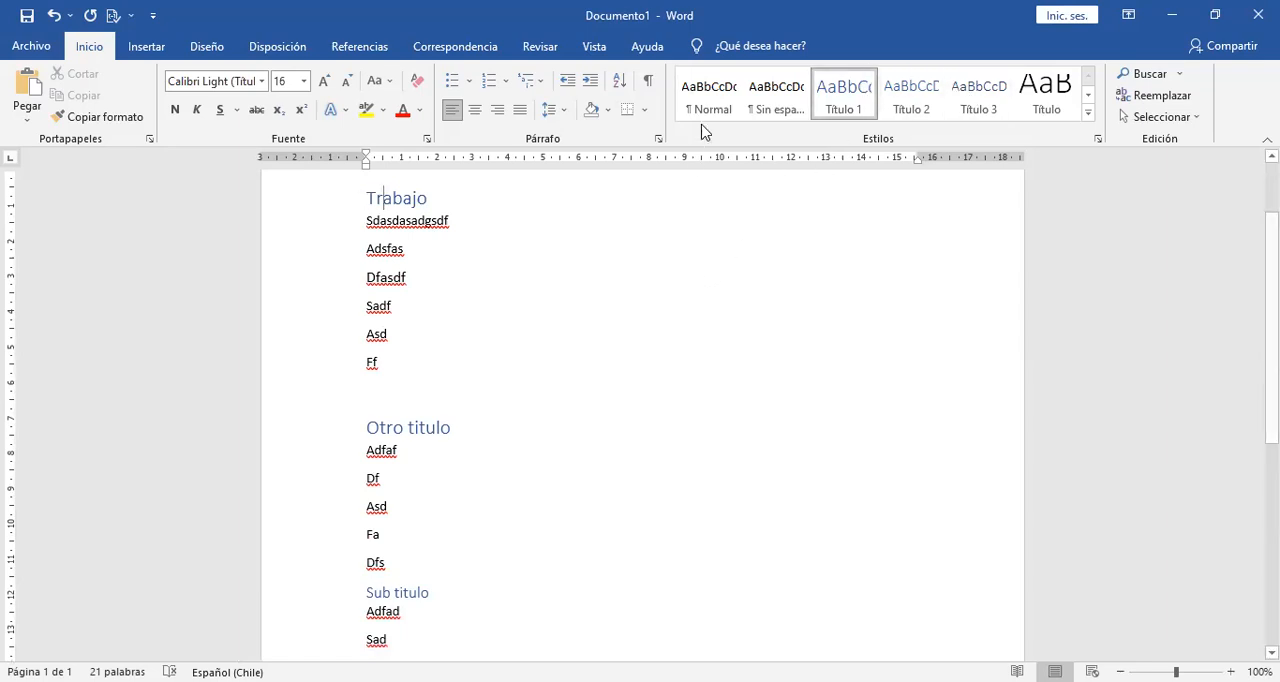
Modify the Normal style so its font is Times New Roman at size 12.
{"action": "left_click", "coordinate": [372, 279]}
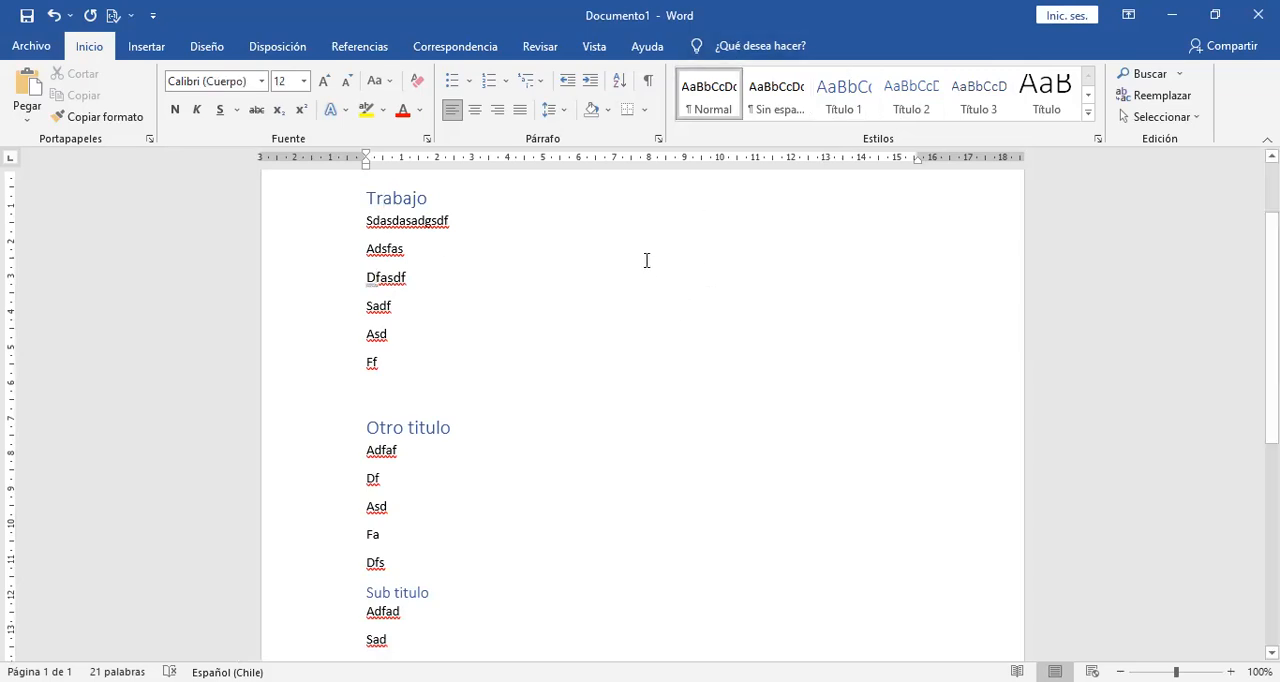
{"action": "right_click", "coordinate": [716, 93]}
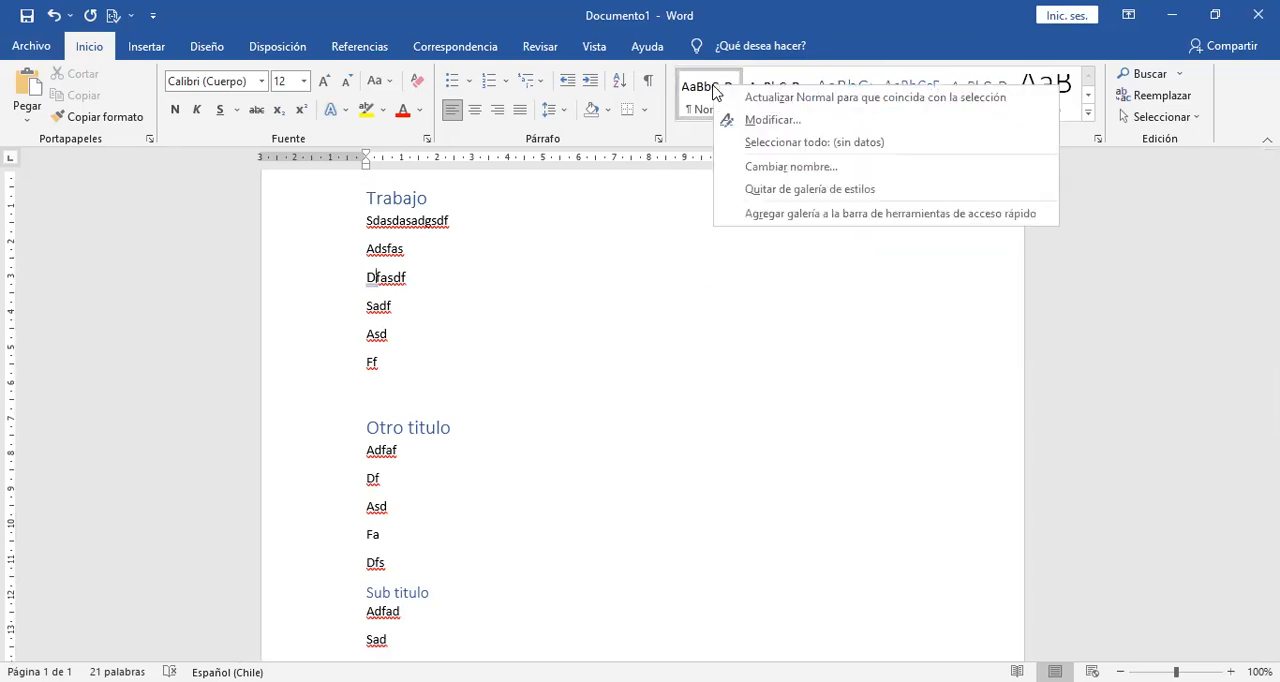
{"action": "left_click", "coordinate": [770, 120]}
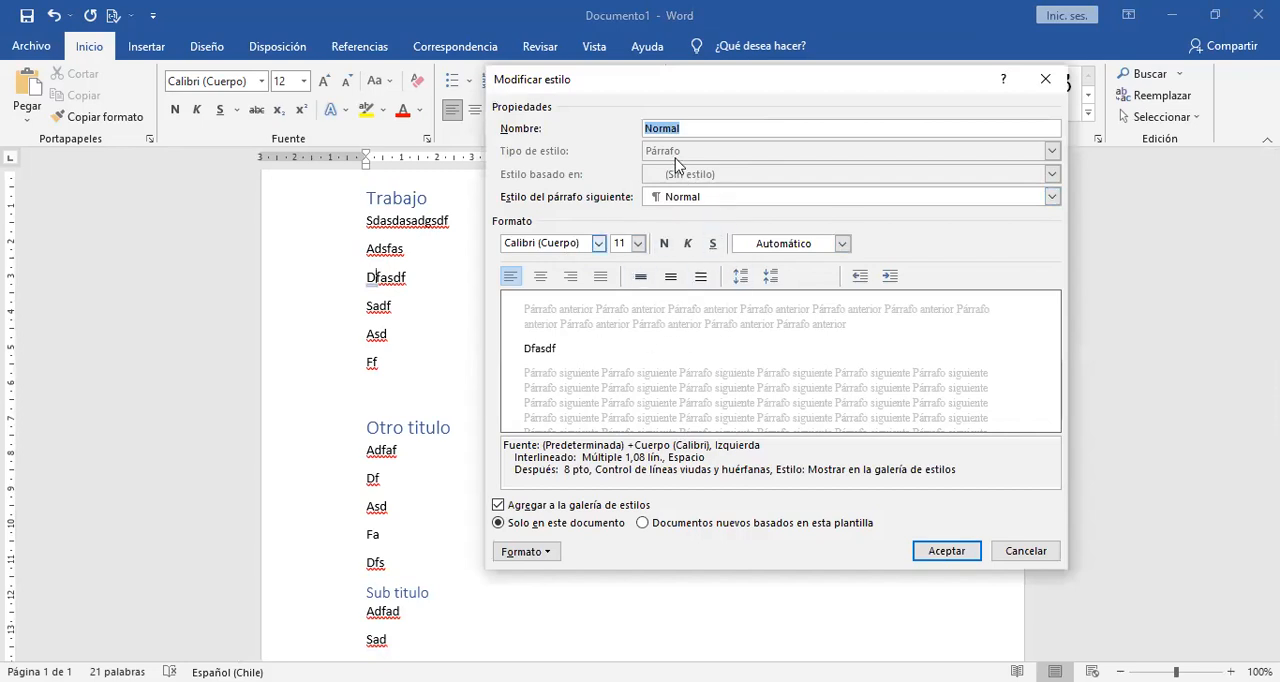
{"action": "left_click", "coordinate": [598, 243]}
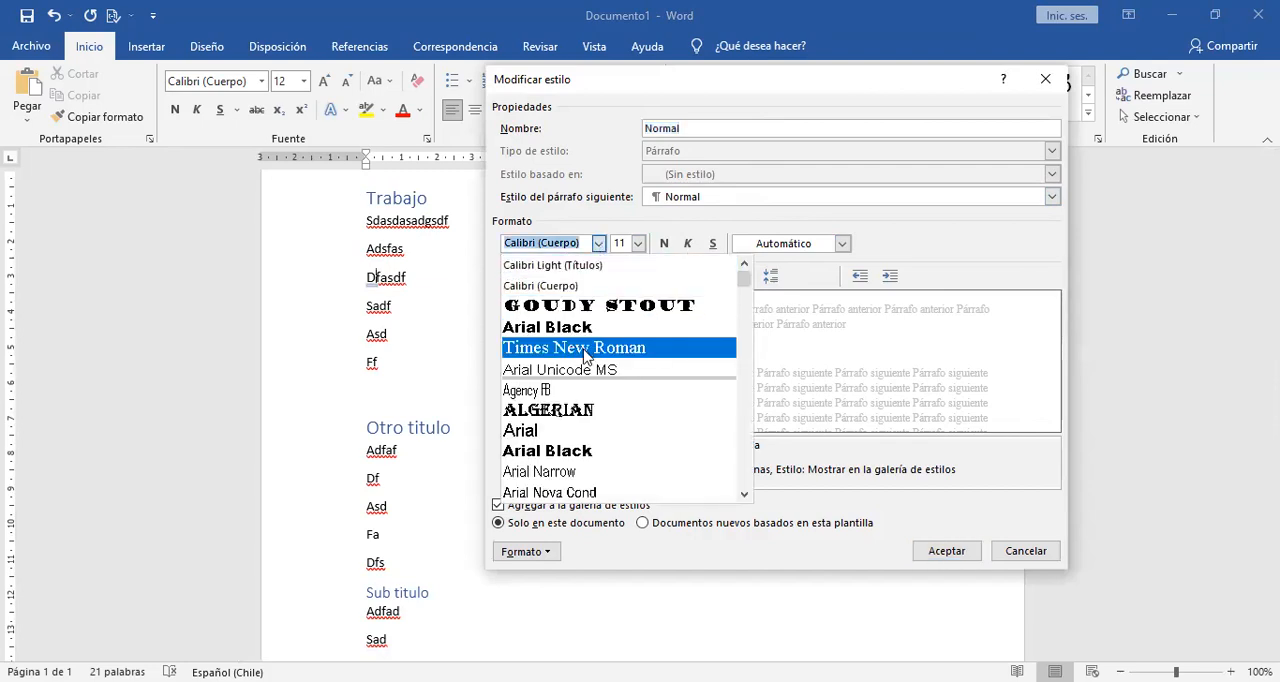
{"action": "left_click", "coordinate": [575, 348]}
{"action": "left_click", "coordinate": [637, 243]}
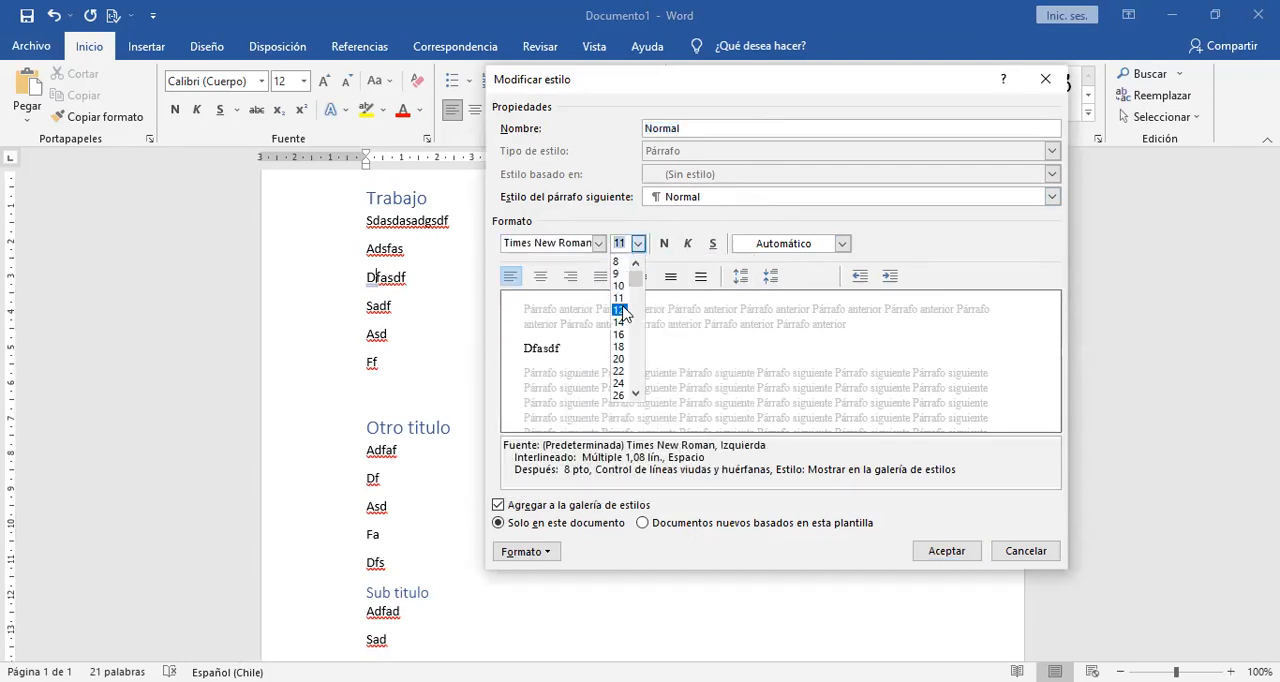
{"action": "left_click", "coordinate": [618, 310]}
Give the Normal style justified alignment and single line spacing, and accept the style changes.
{"action": "left_click", "coordinate": [600, 277]}
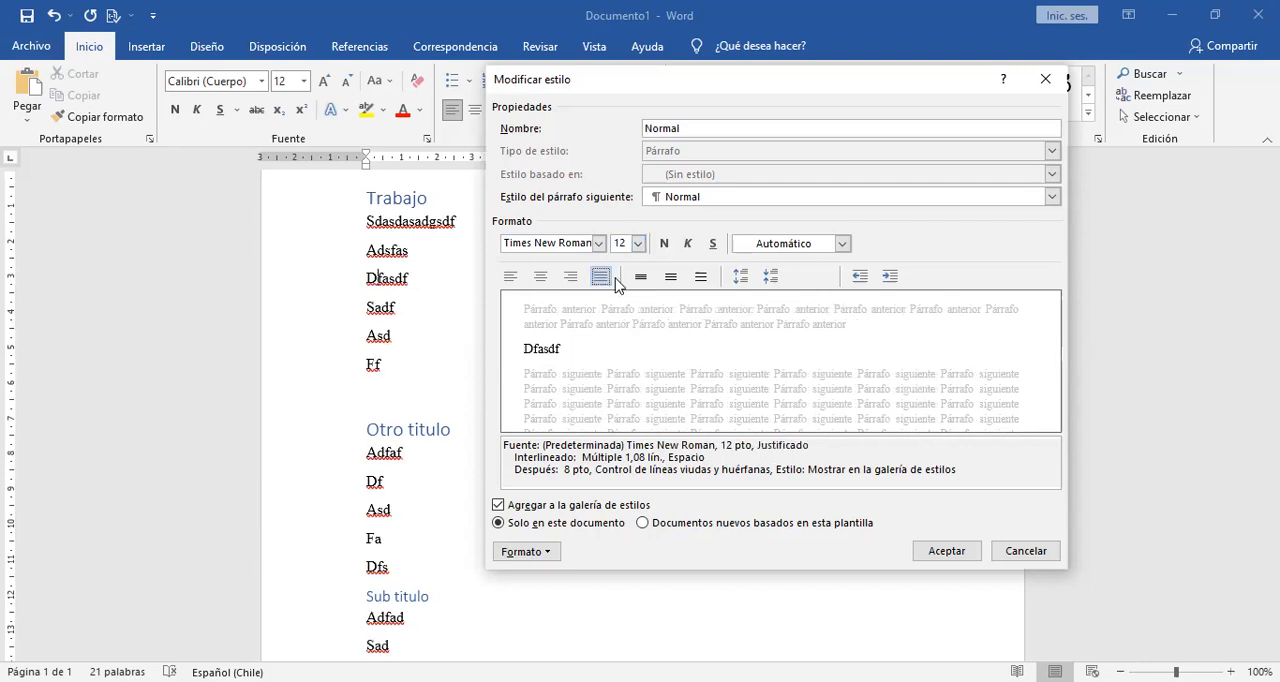
{"action": "left_click", "coordinate": [670, 277]}
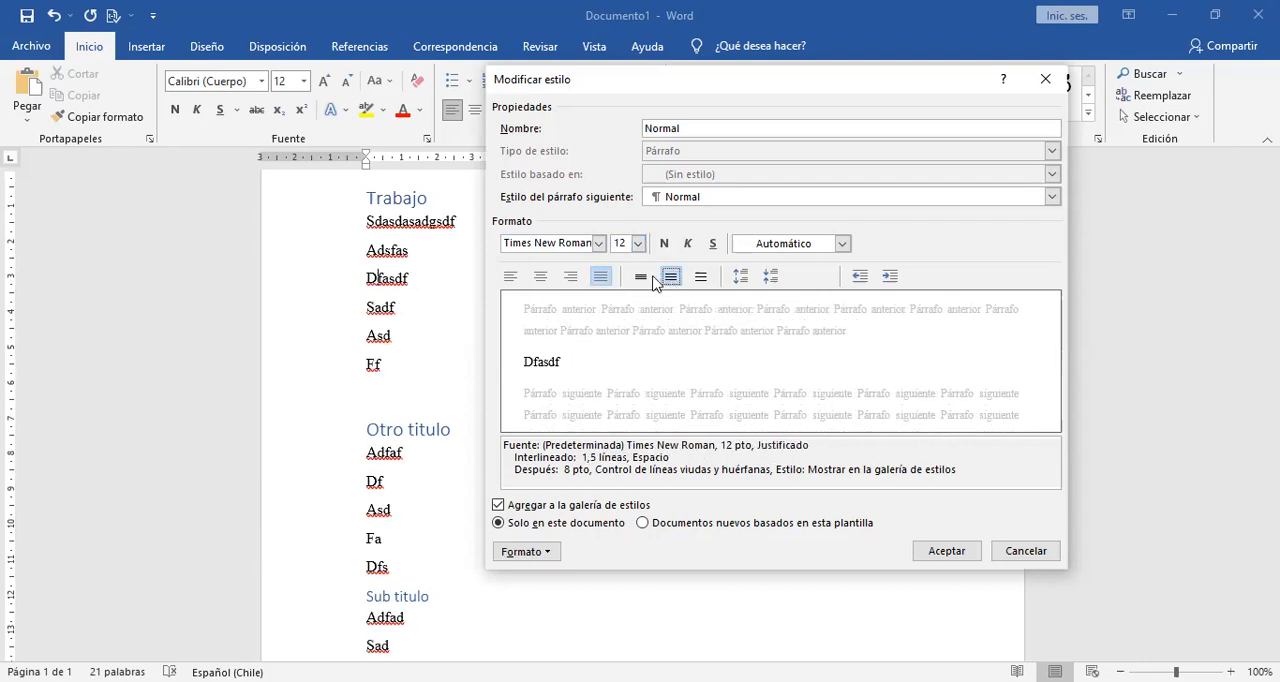
{"action": "left_click", "coordinate": [641, 277]}
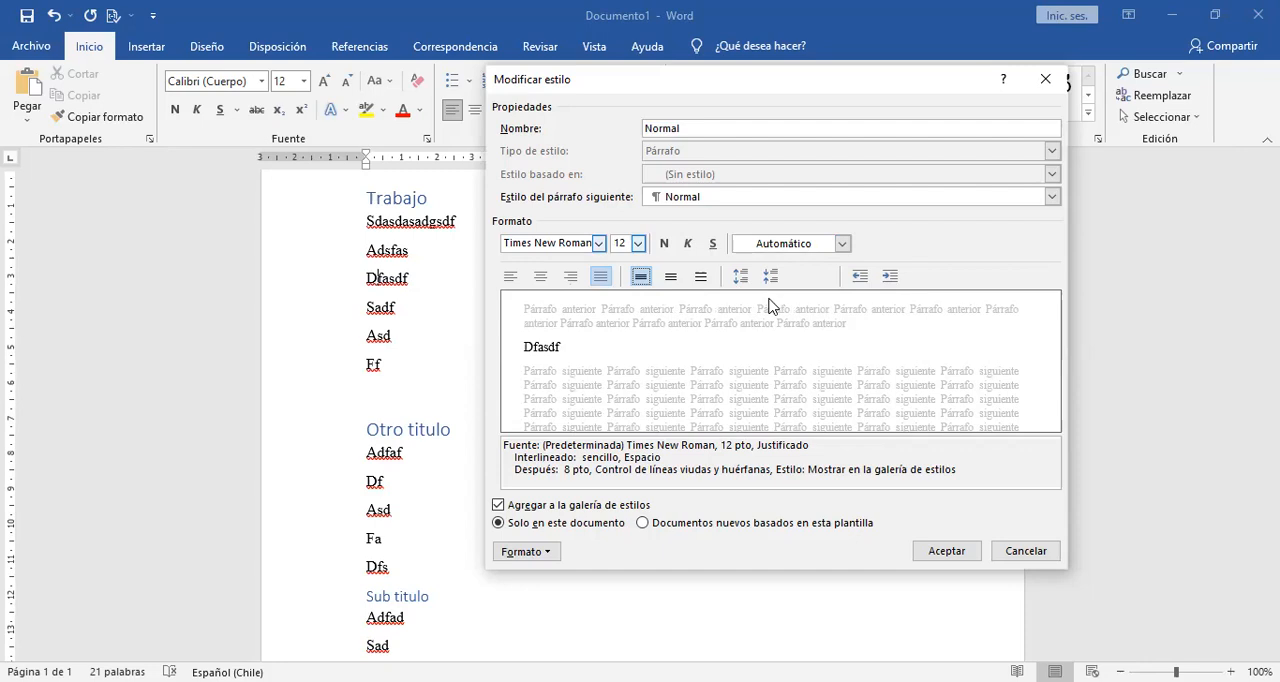
{"action": "left_click", "coordinate": [945, 551]}
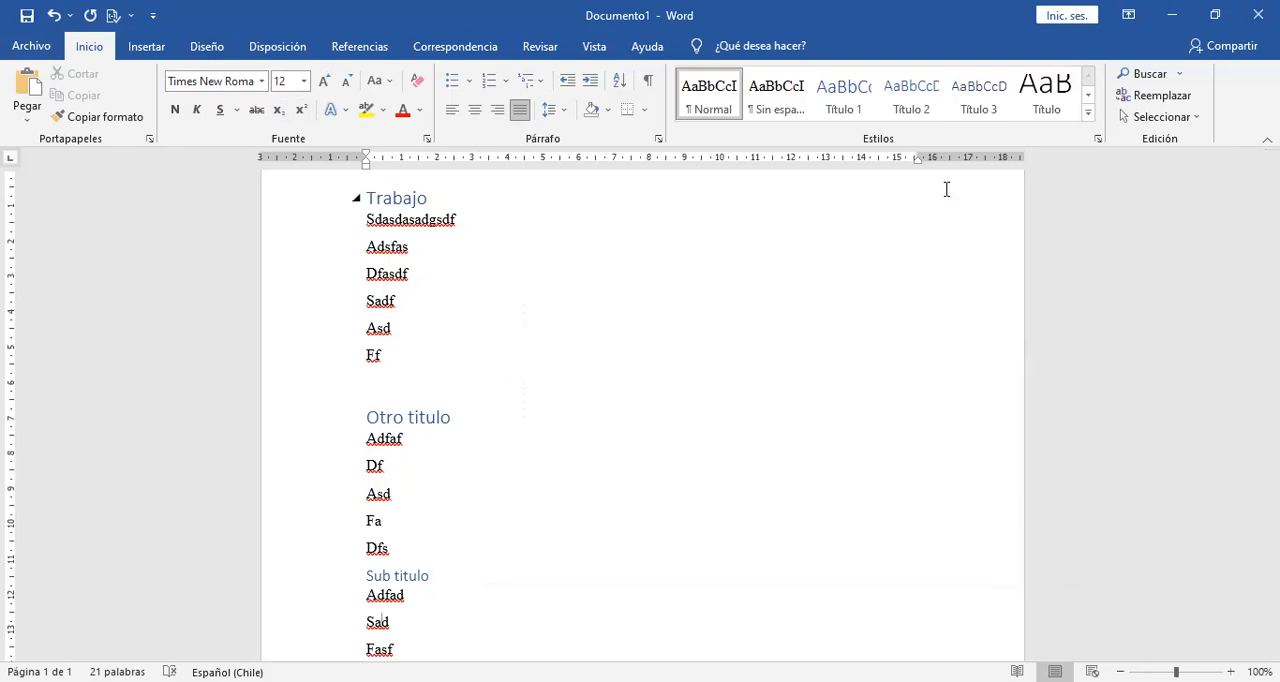
Add the body lines Asdfasdfasdf, Asdf, Asdf, Asd and Fa at the end of the document, followed by a new line.
{"action": "scroll", "coordinate": [608, 470], "scroll_direction": "down", "scroll_amount": 4}
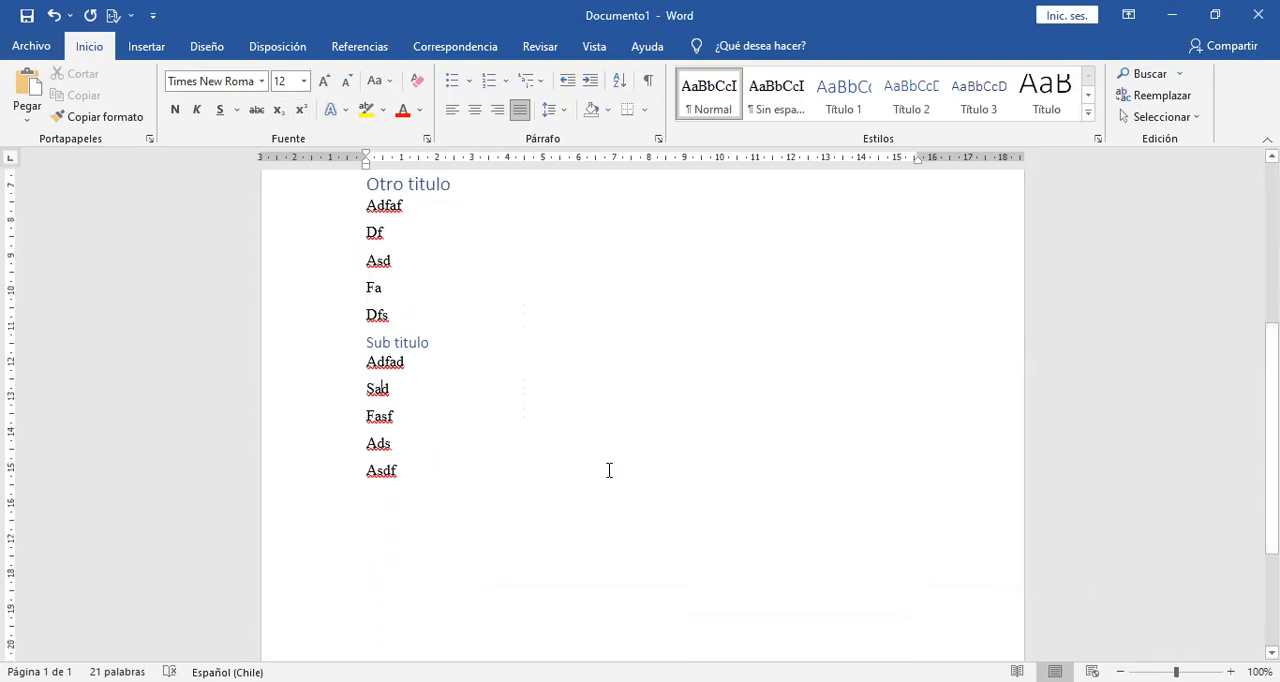
{"action": "type", "text": "asdfasdfasdf asdf asdf asd fa"}
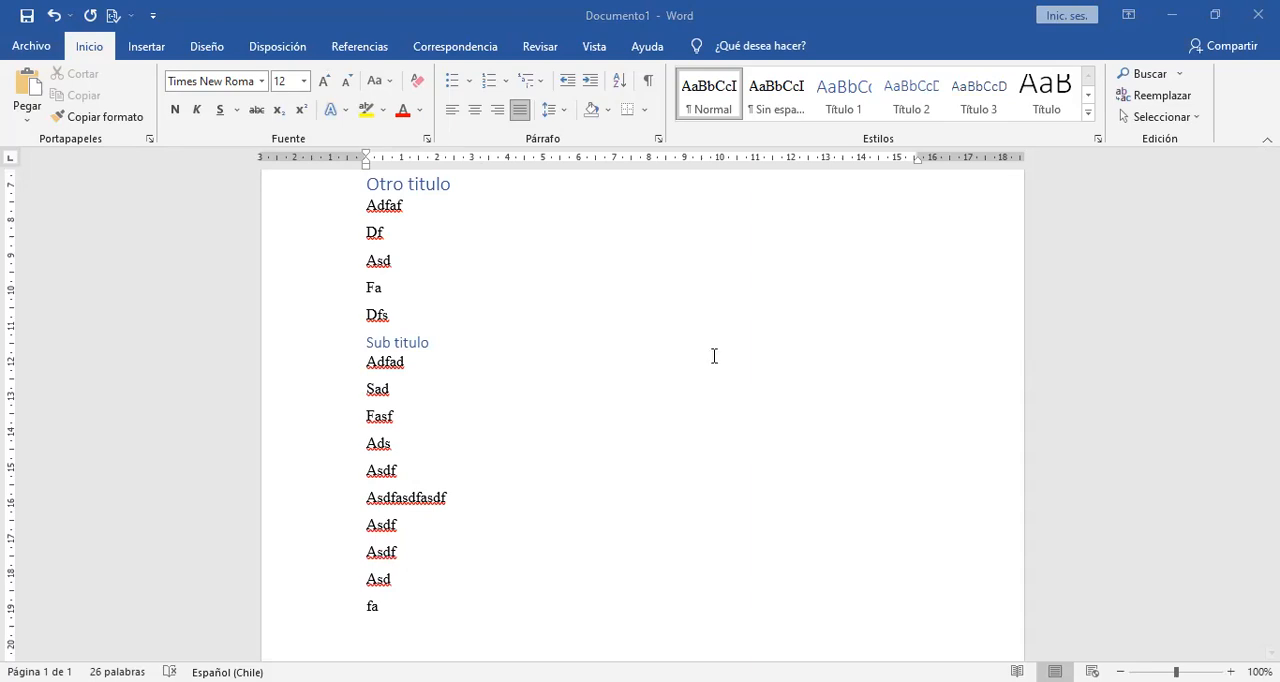
{"action": "key", "text": "Return"}
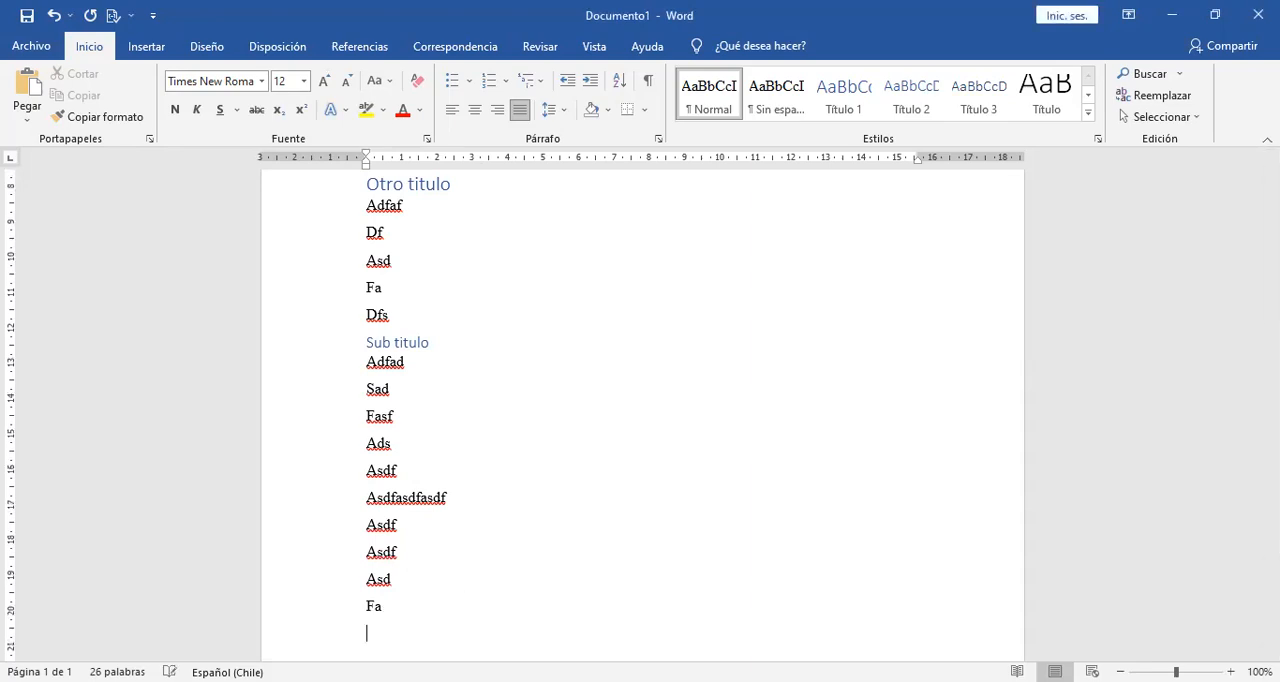
{"action": "key", "text": "Return"}
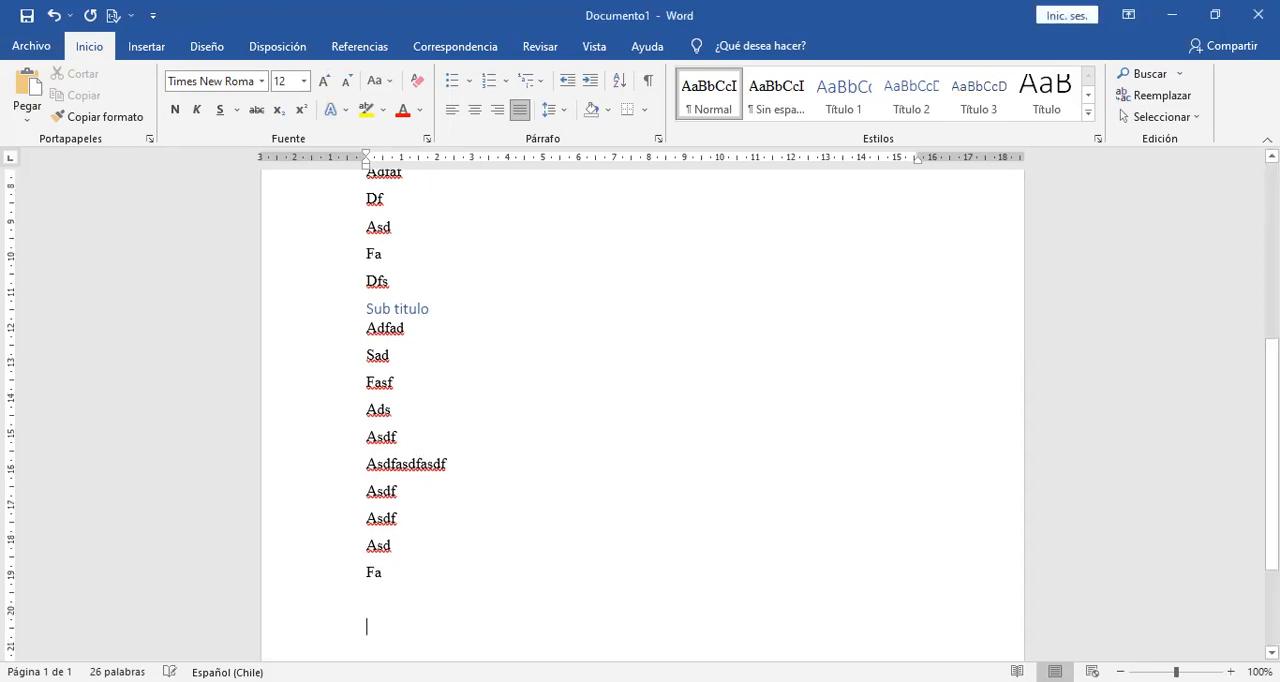
Try pasting the two copied paragraphs about REUNA with their hyperlink below "Fa", and delete them.
{"action": "right_click", "coordinate": [378, 614]}
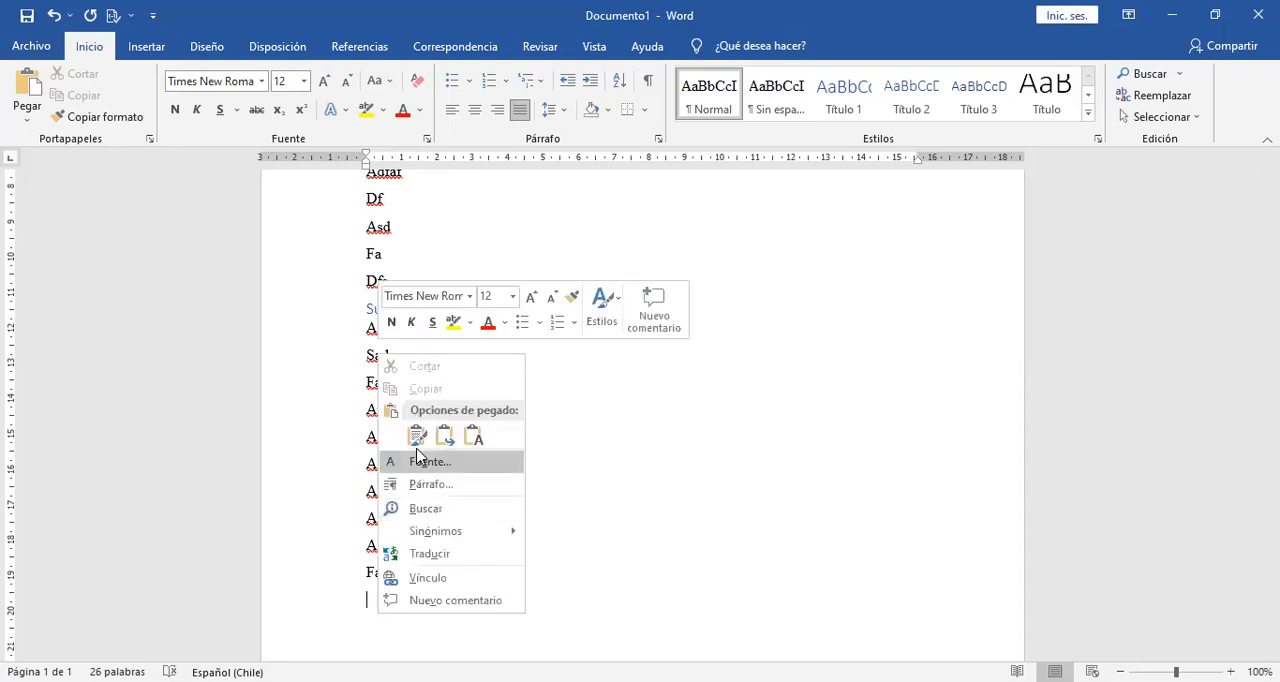
{"action": "left_click", "coordinate": [416, 430]}
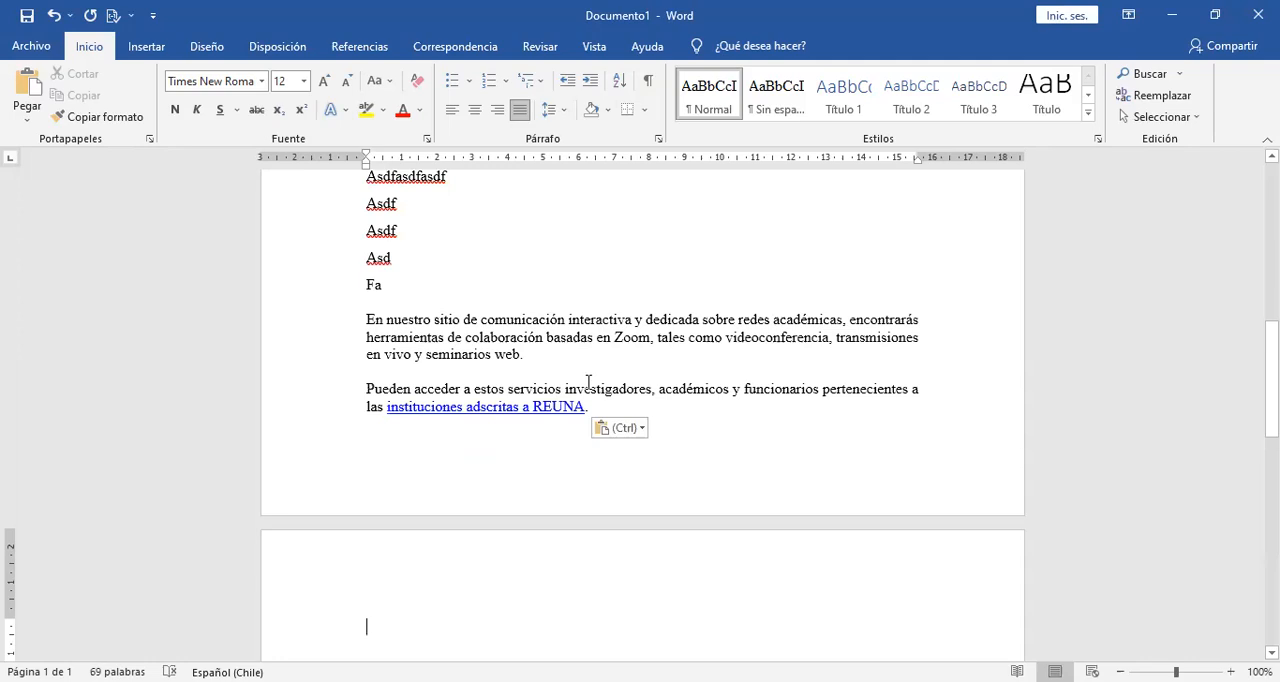
{"action": "left_click", "coordinate": [463, 320]}
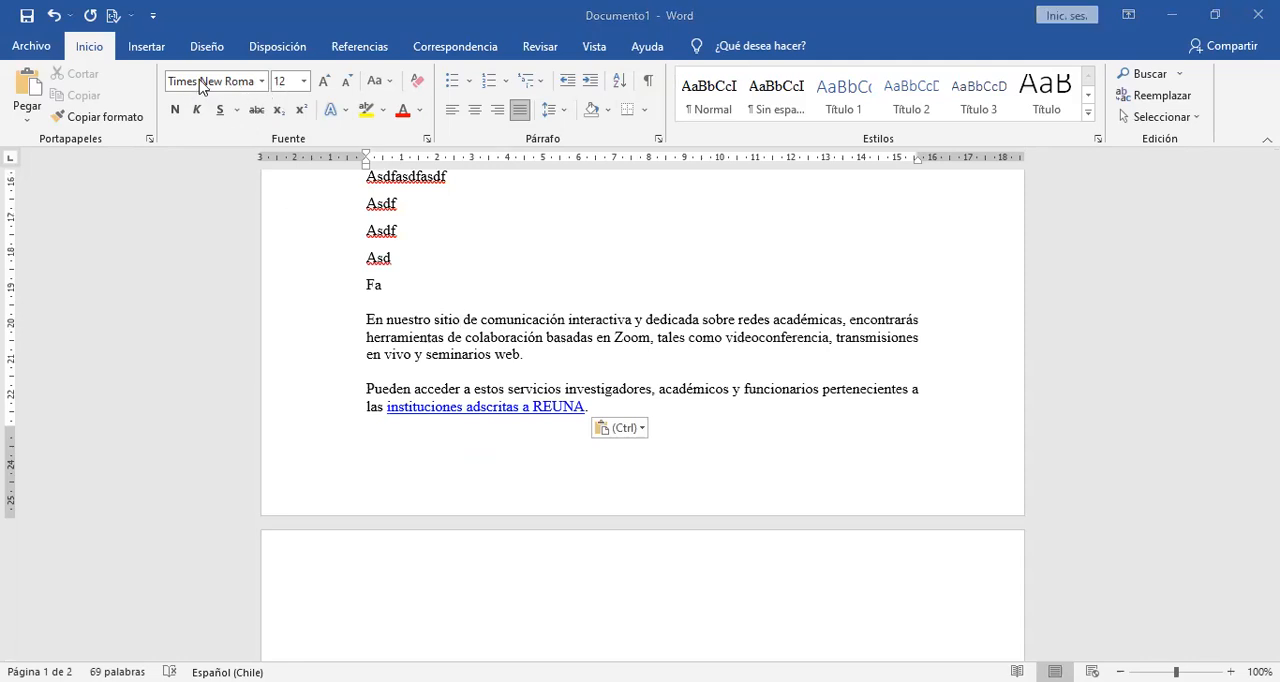
{"action": "left_click", "coordinate": [462, 320]}
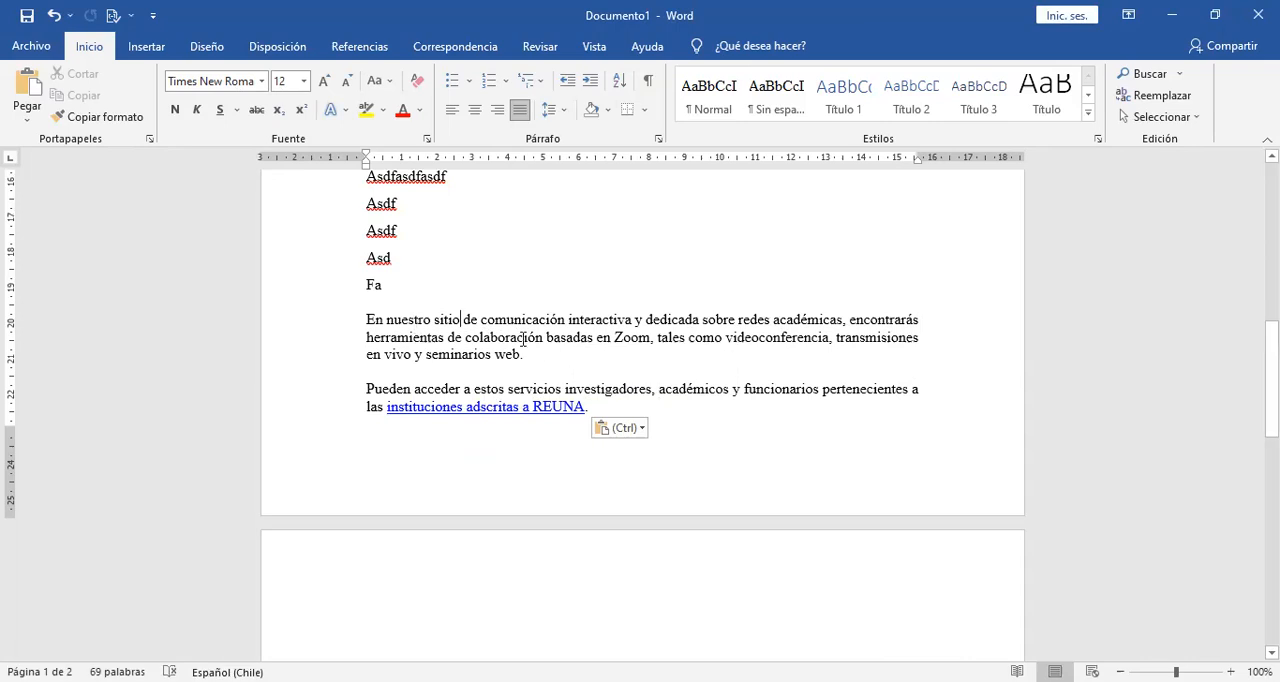
{"action": "left_click_drag", "start_coordinate": [581, 411], "coordinate": [359, 326]}
{"action": "key", "text": "ctrl+c"}
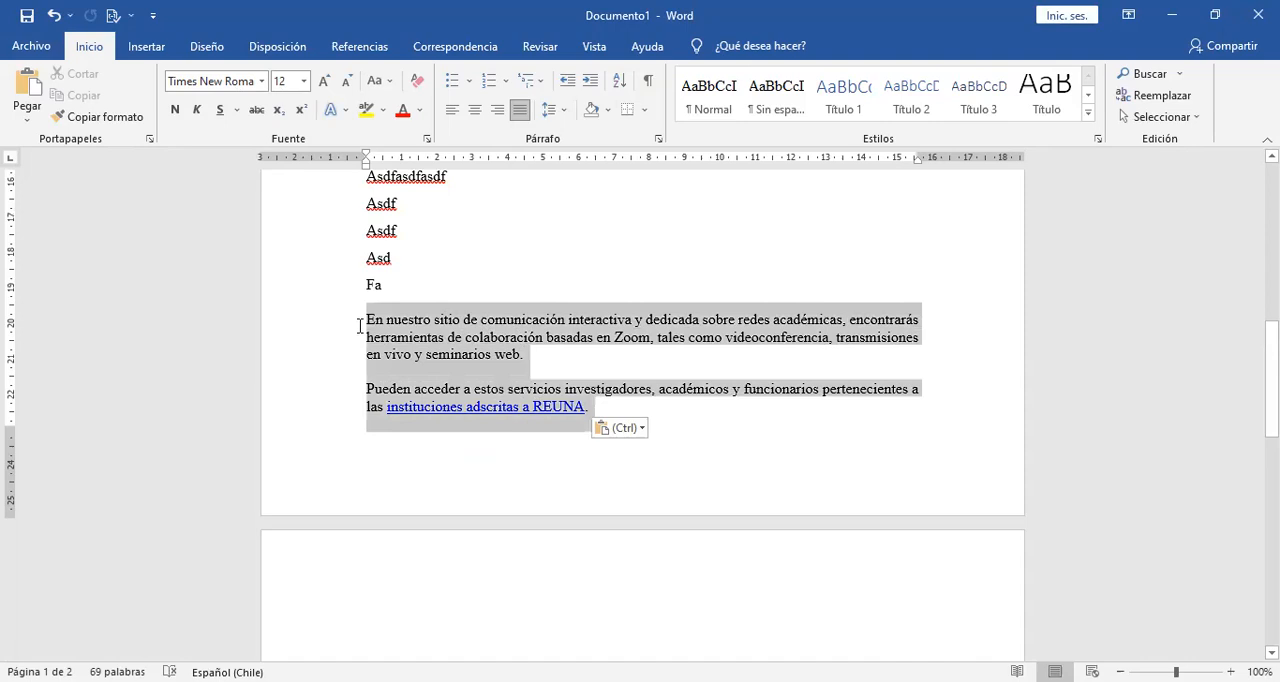
{"action": "key", "text": "Delete"}
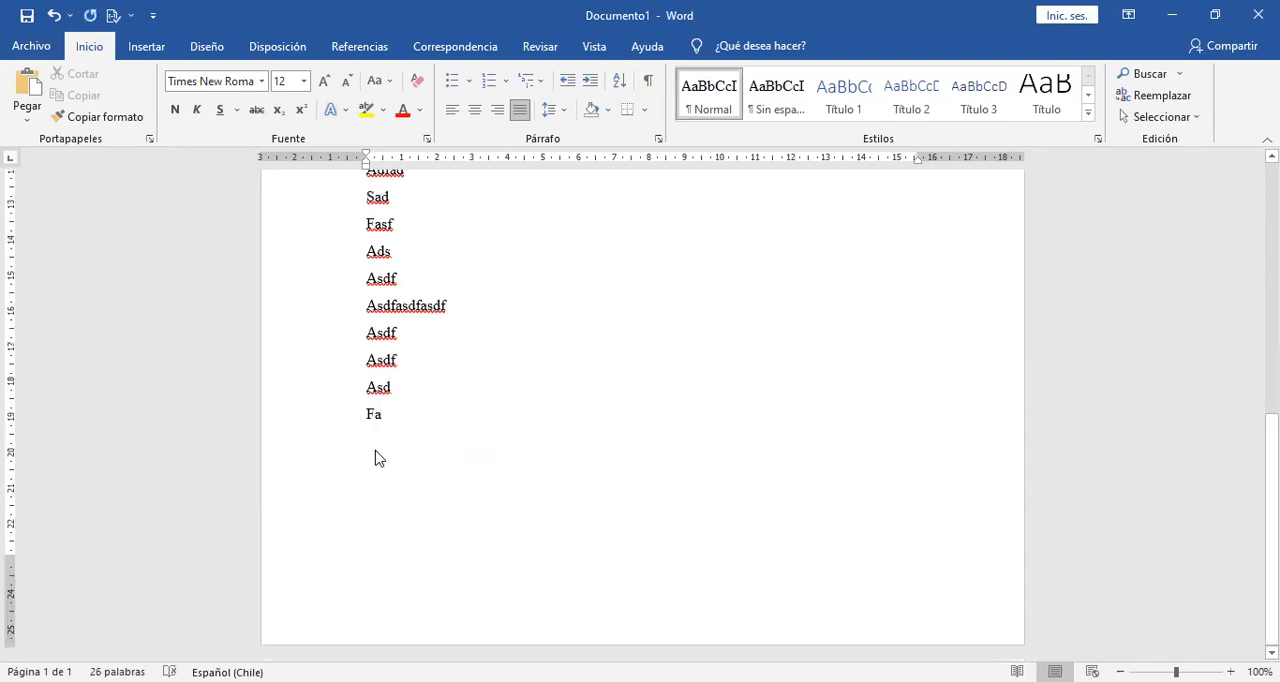
Paste the two copied REUNA paragraphs below "Fa" as text only and remove the blank lines above the first one.
{"action": "right_click", "coordinate": [376, 452]}
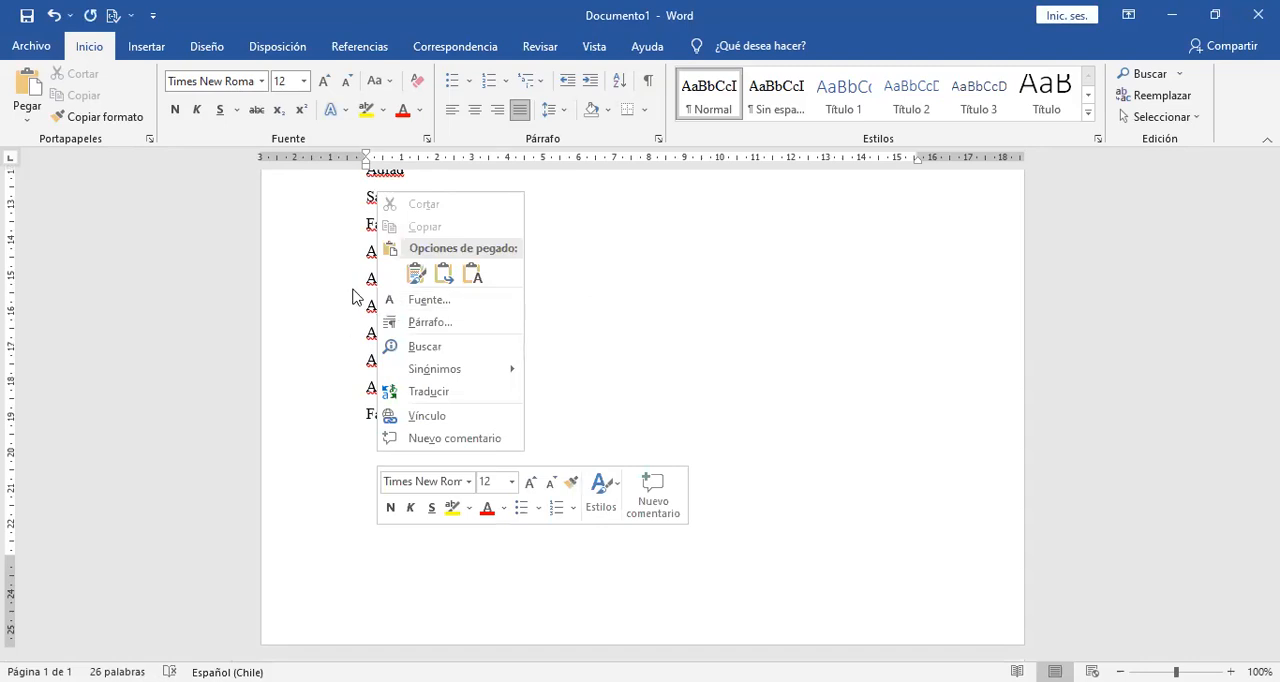
{"action": "left_click", "coordinate": [416, 273]}
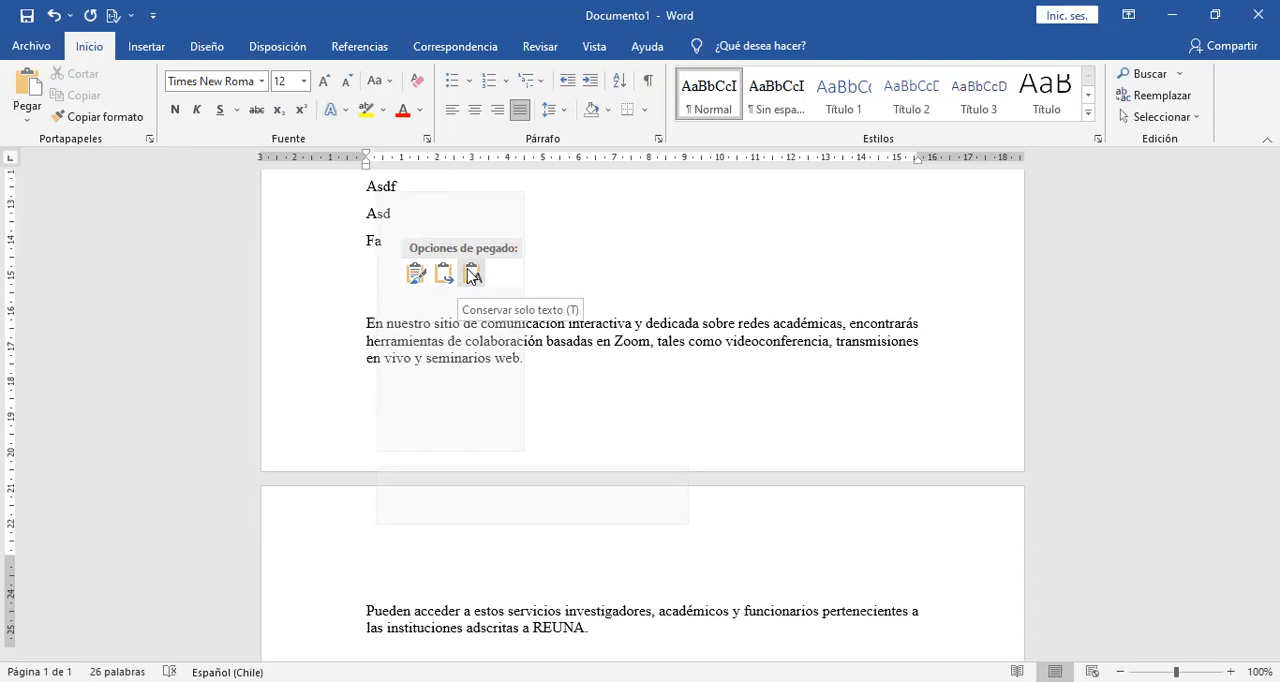
{"action": "left_click", "coordinate": [400, 261]}
{"action": "key", "text": "Delete"}
{"action": "key", "text": "Delete"}
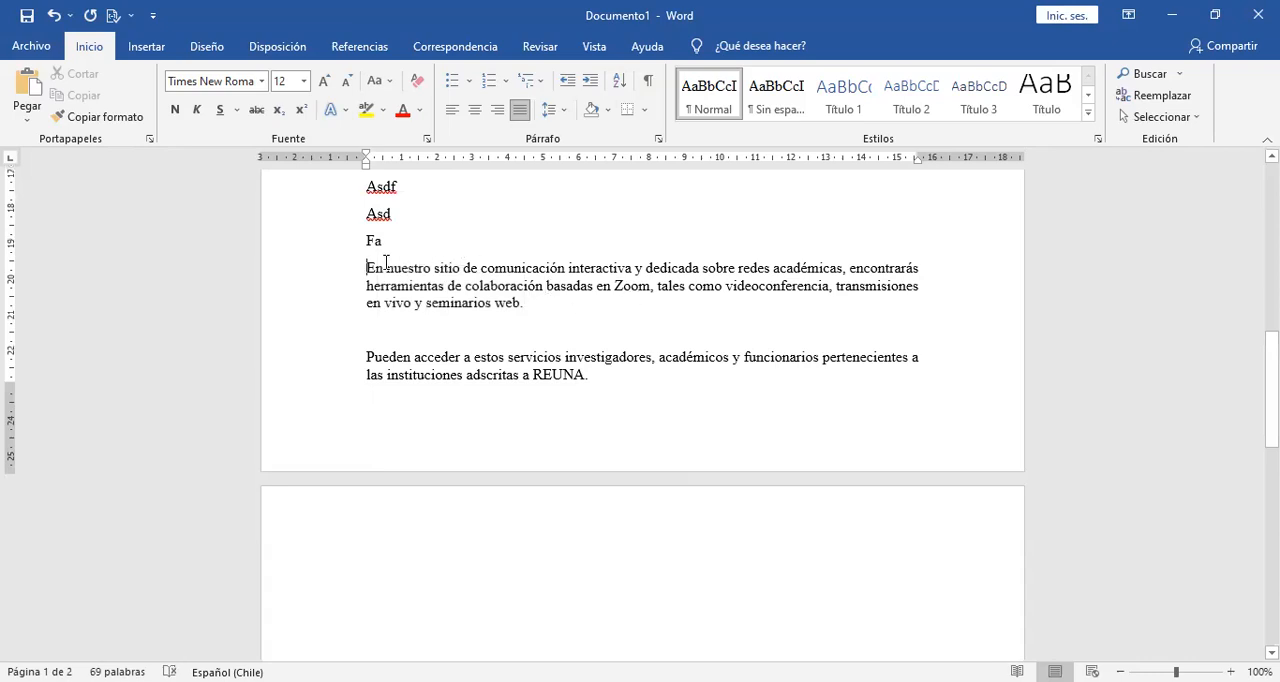
{"action": "left_click", "coordinate": [508, 268]}
{"action": "left_click", "coordinate": [662, 96]}
Modify the Título 1 style to use the automatic font colour and centred alignment.
{"action": "scroll", "coordinate": [636, 390], "scroll_direction": "up", "scroll_amount": 2}
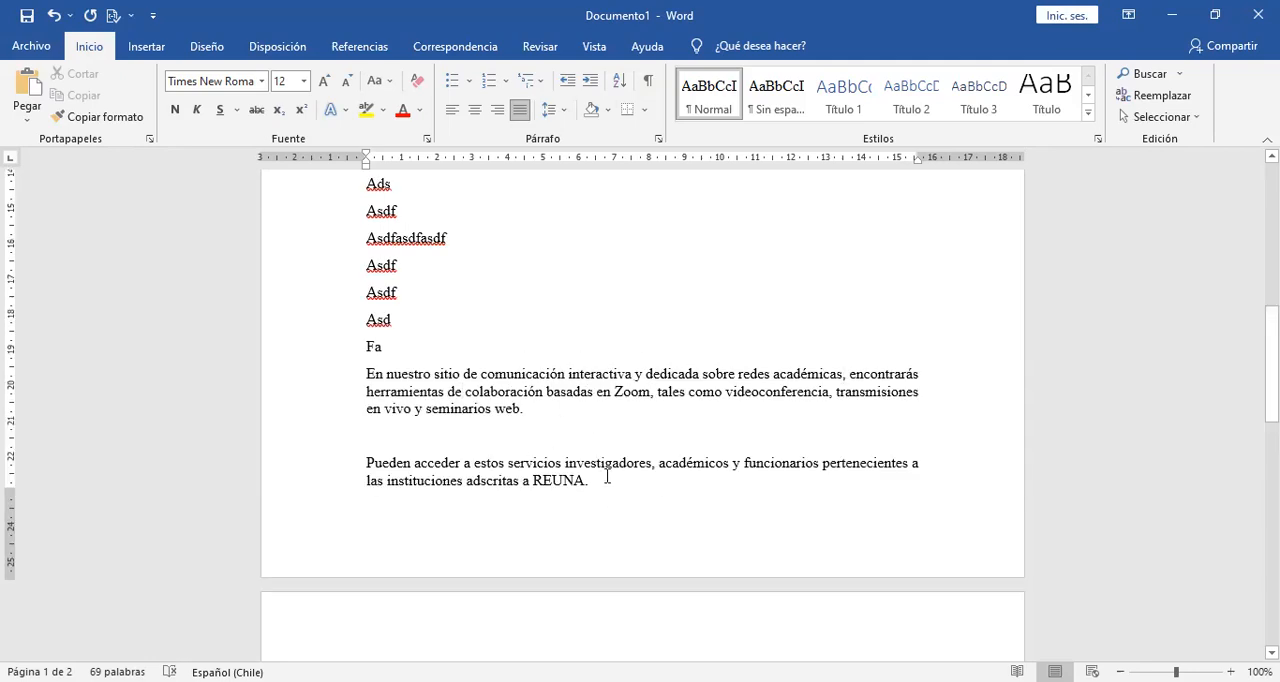
{"action": "scroll", "coordinate": [1271, 380], "scroll_direction": "up", "scroll_amount": 10}
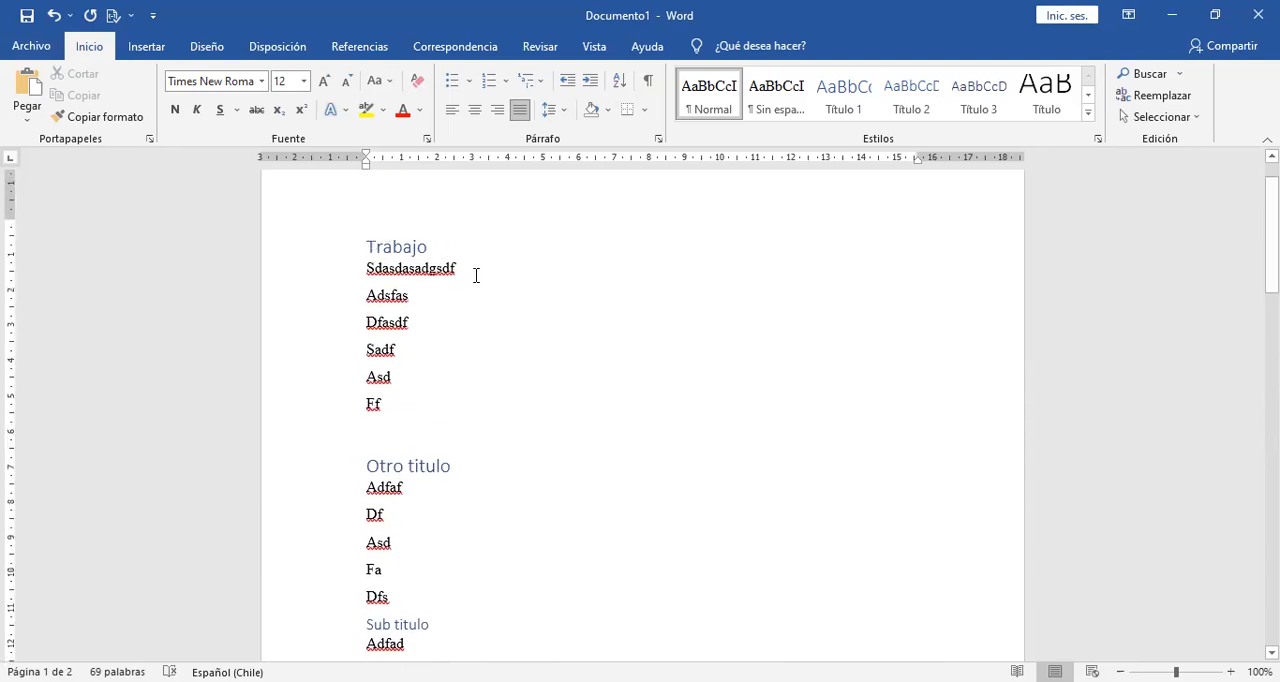
{"action": "left_click", "coordinate": [845, 90]}
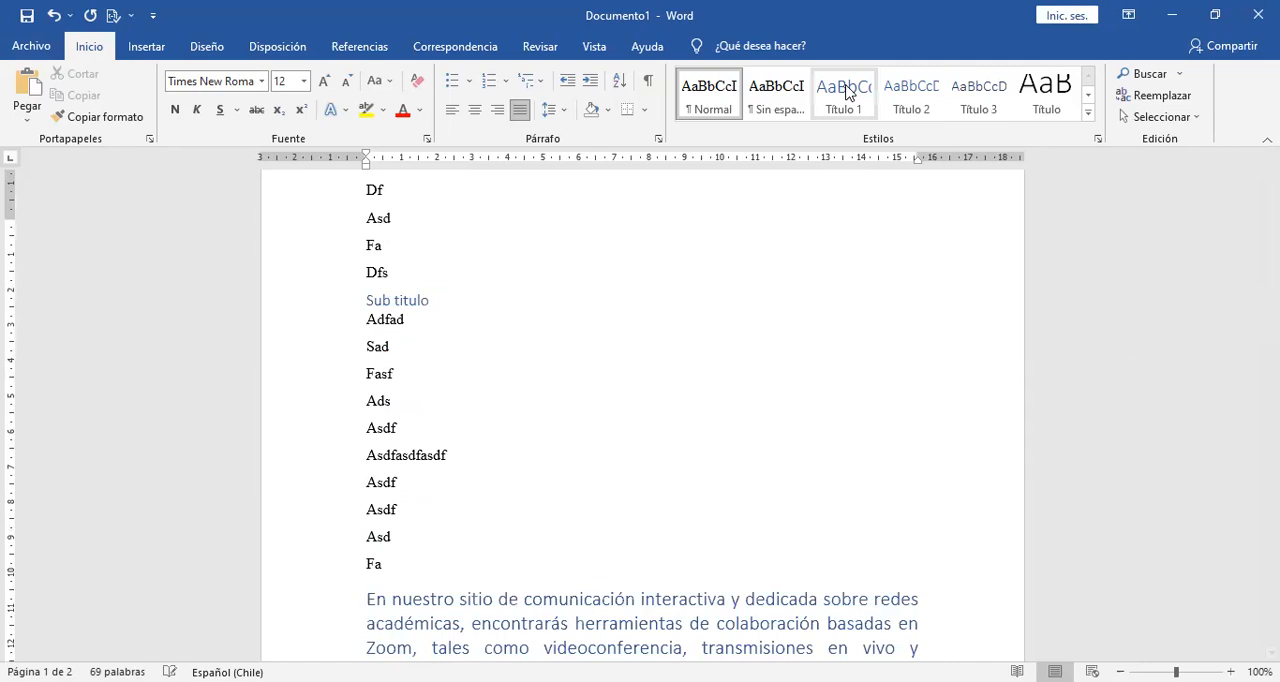
{"action": "right_click", "coordinate": [846, 90]}
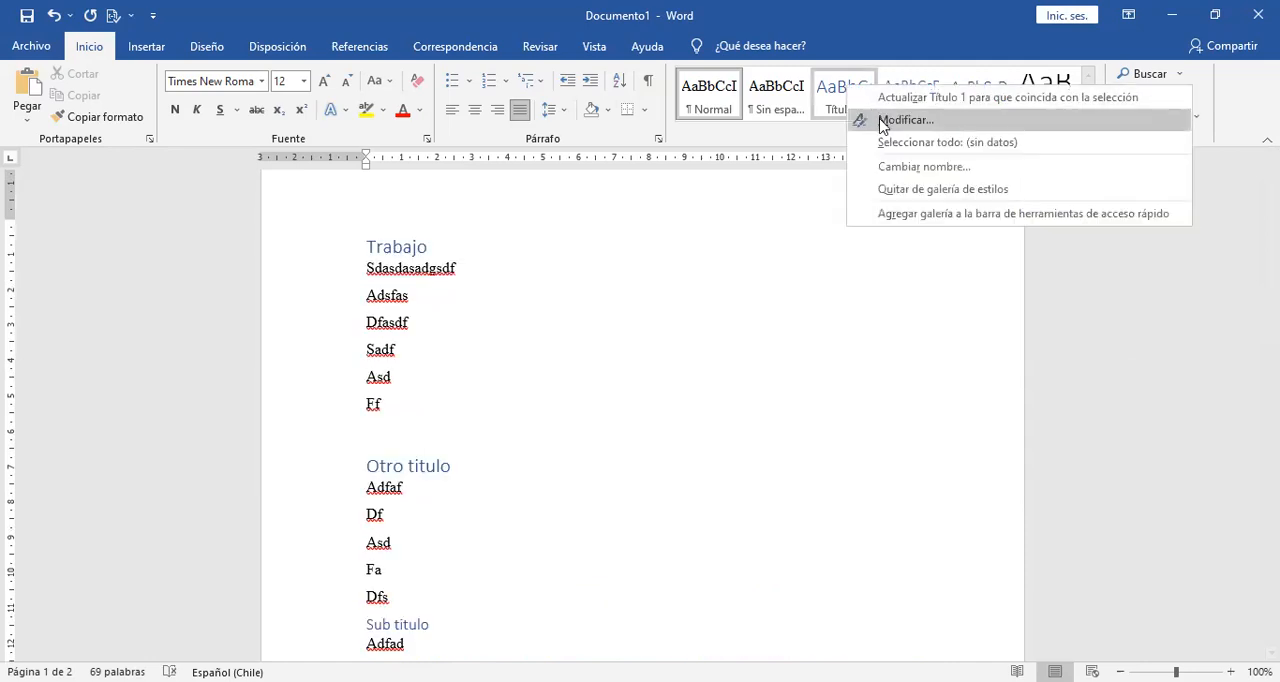
{"action": "left_click", "coordinate": [882, 121]}
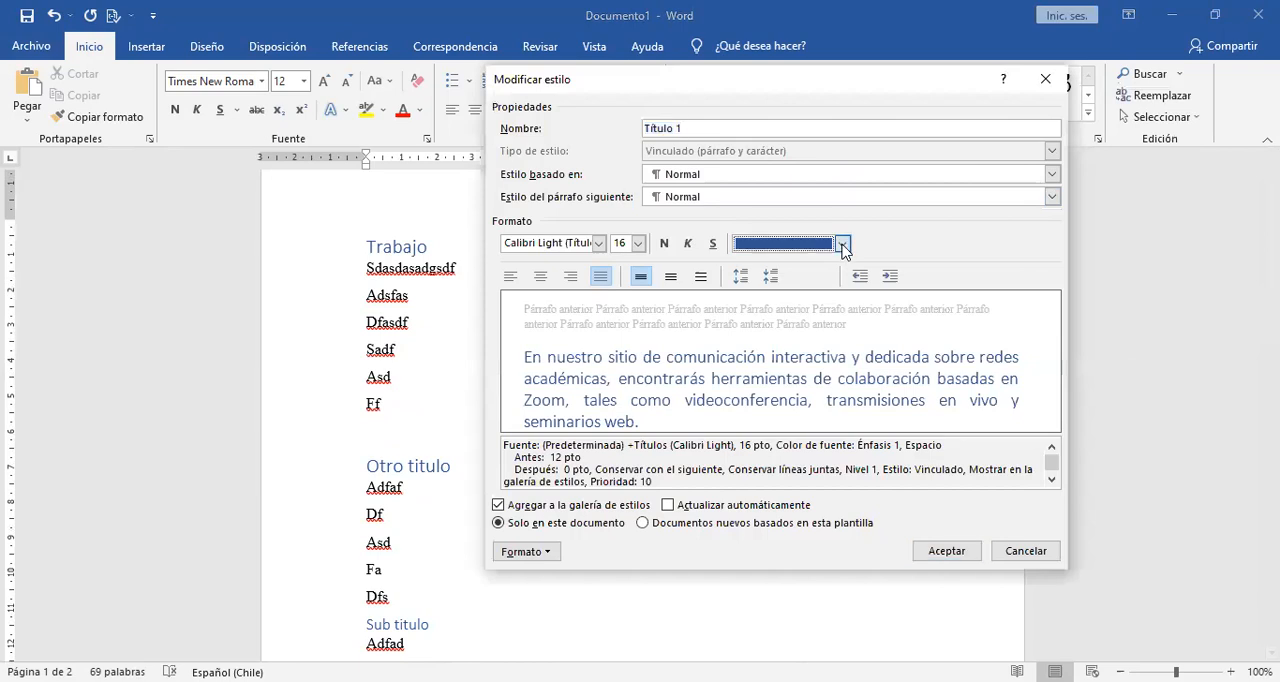
{"action": "left_click", "coordinate": [843, 245]}
{"action": "left_click", "coordinate": [763, 266]}
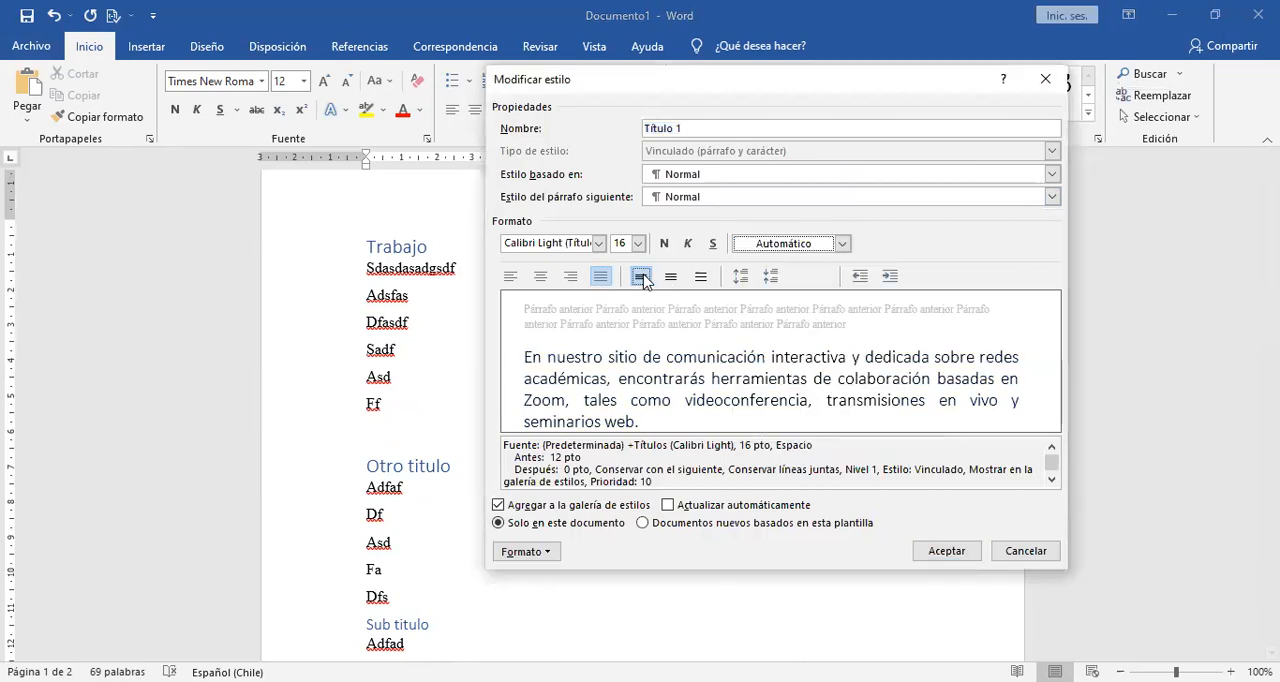
{"action": "left_click", "coordinate": [540, 277]}
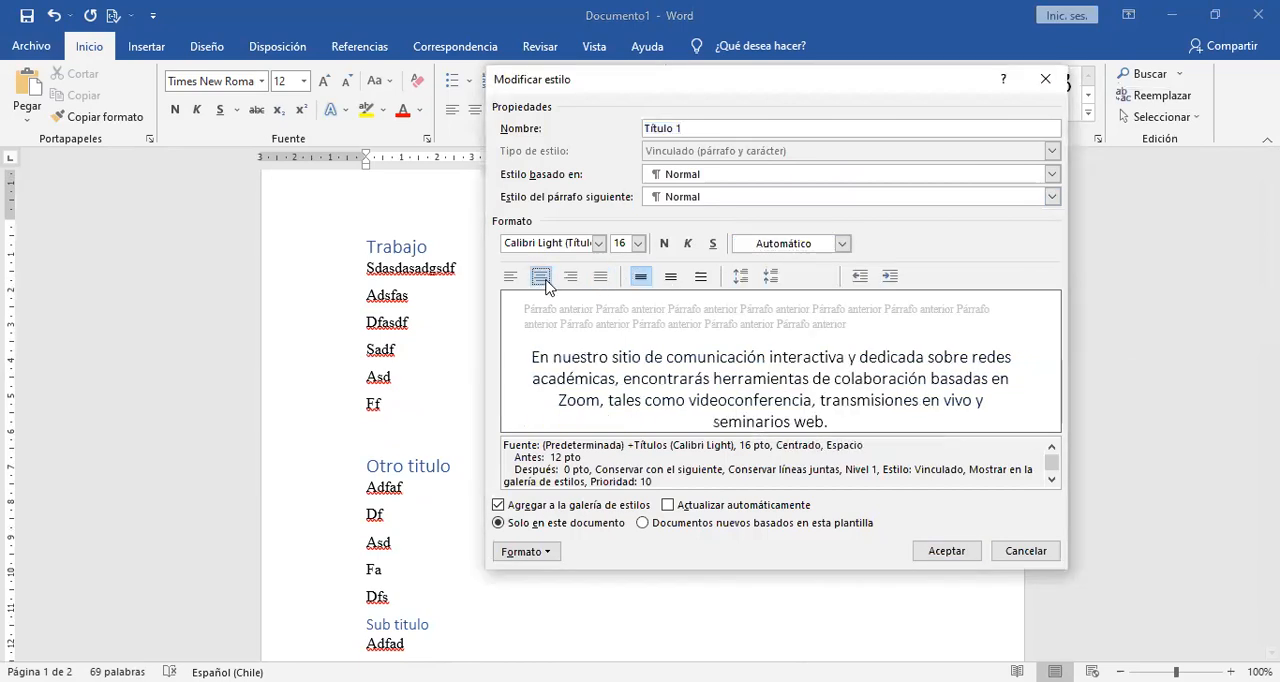
Make the Título 1 style bold in Arial Nova Cond and accept the style changes.
{"action": "left_click", "coordinate": [664, 243]}
{"action": "left_click", "coordinate": [600, 244]}
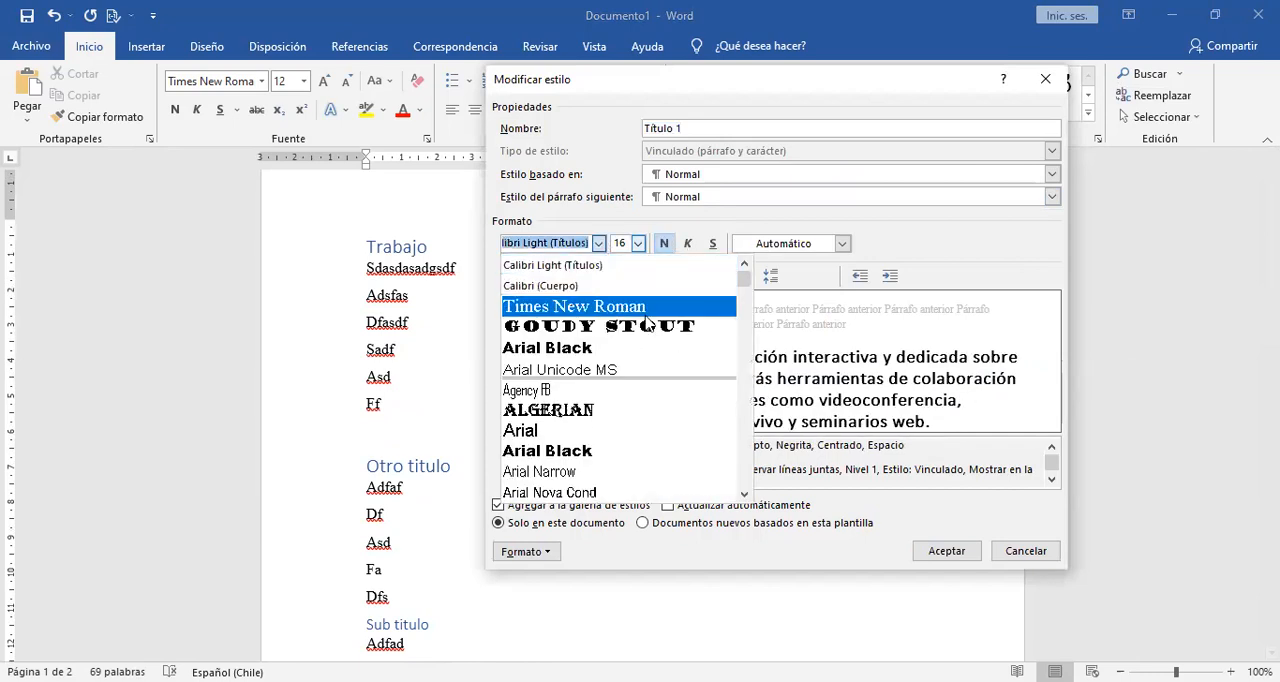
{"action": "left_click", "coordinate": [608, 492]}
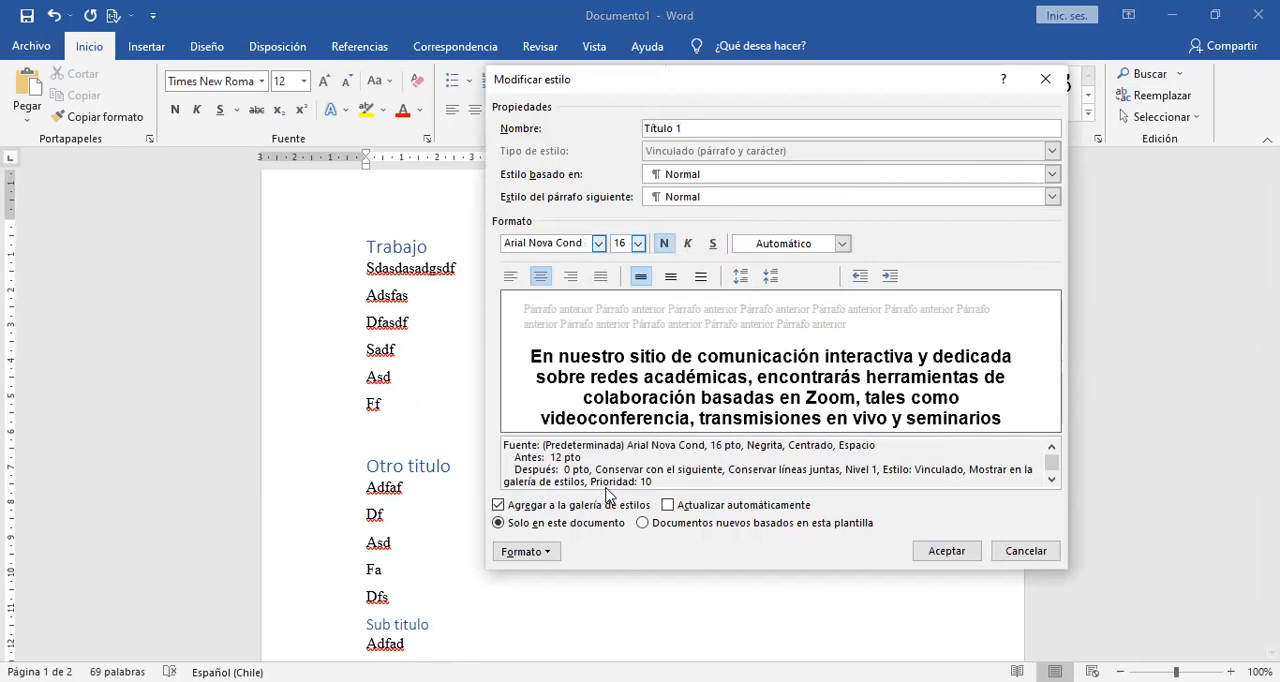
{"action": "left_click", "coordinate": [945, 551]}
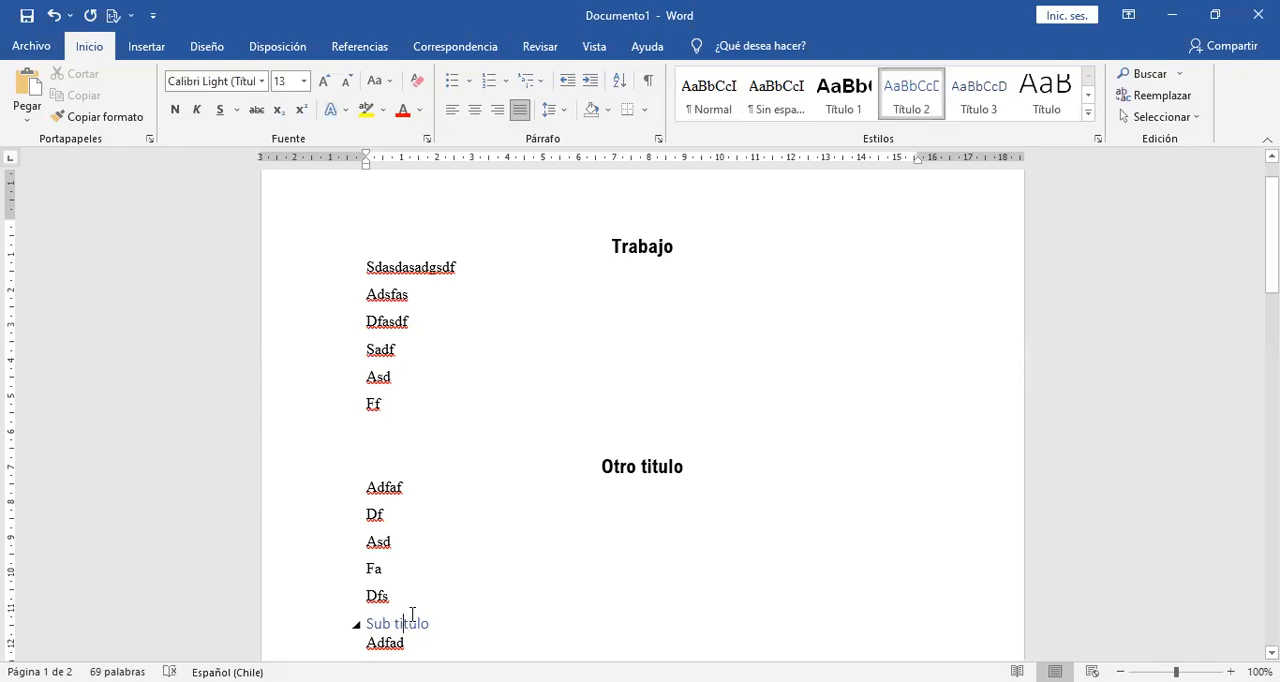
{"action": "left_click", "coordinate": [908, 94]}
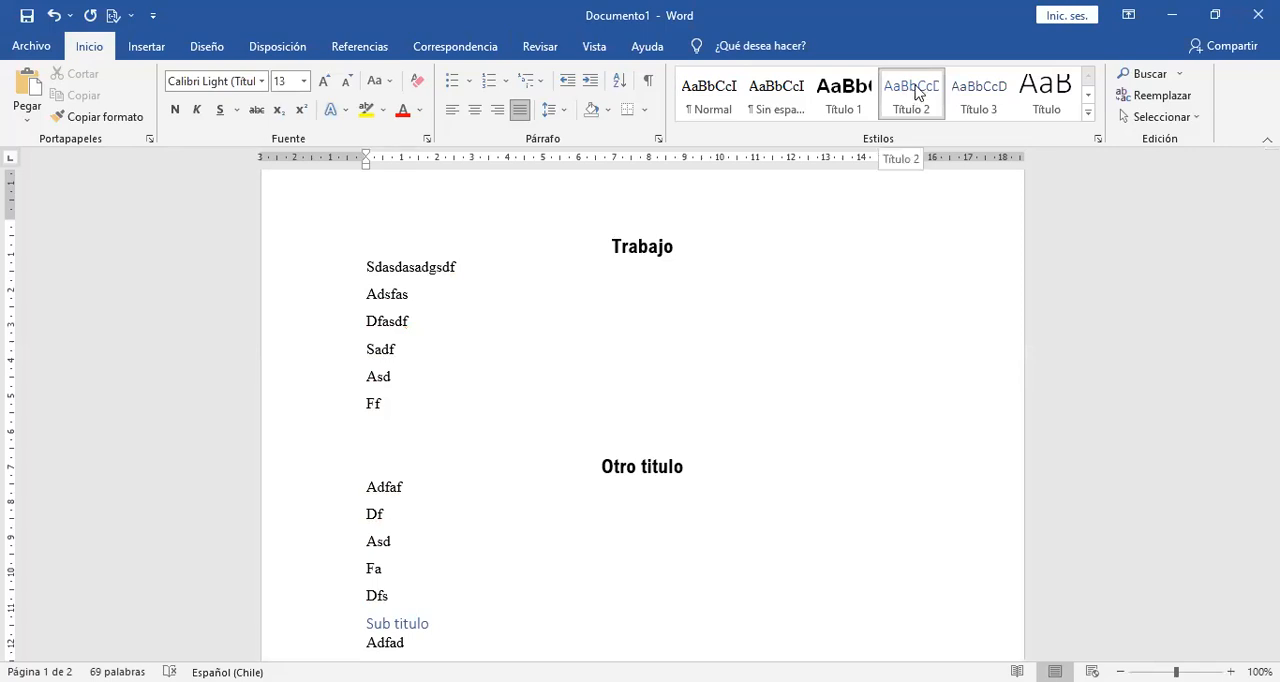
{"action": "left_click", "coordinate": [783, 580]}
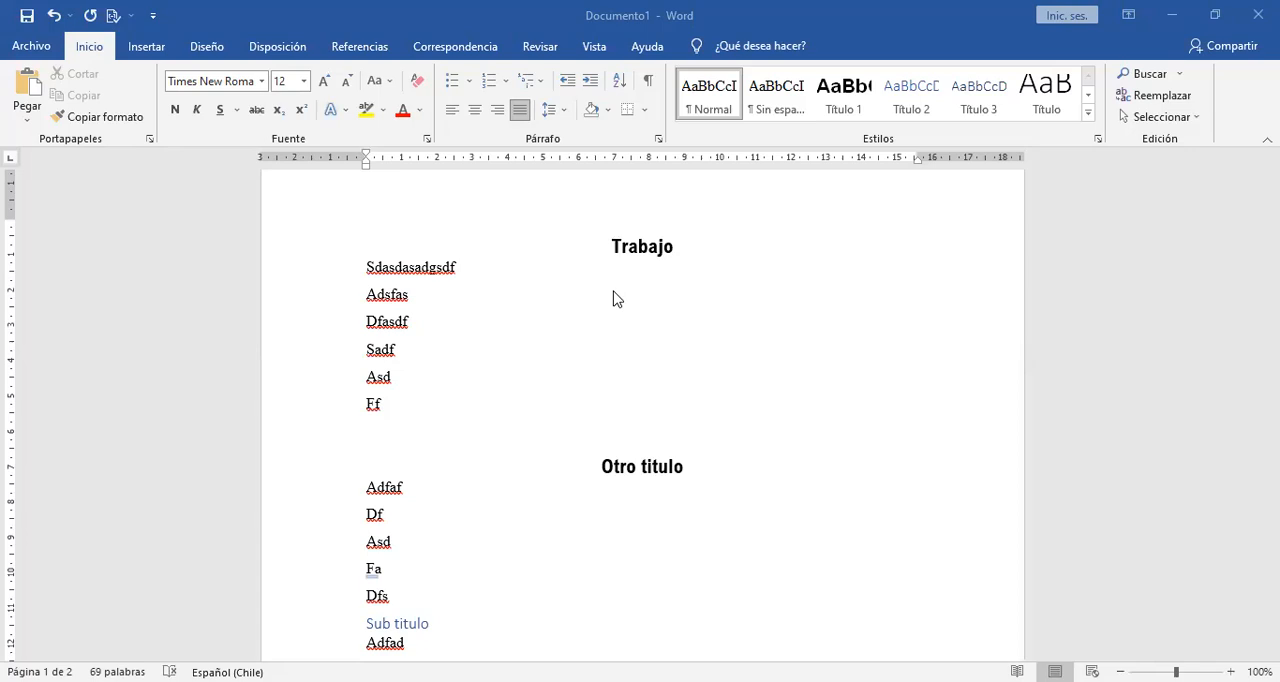
{"action": "left_click", "coordinate": [590, 246]}
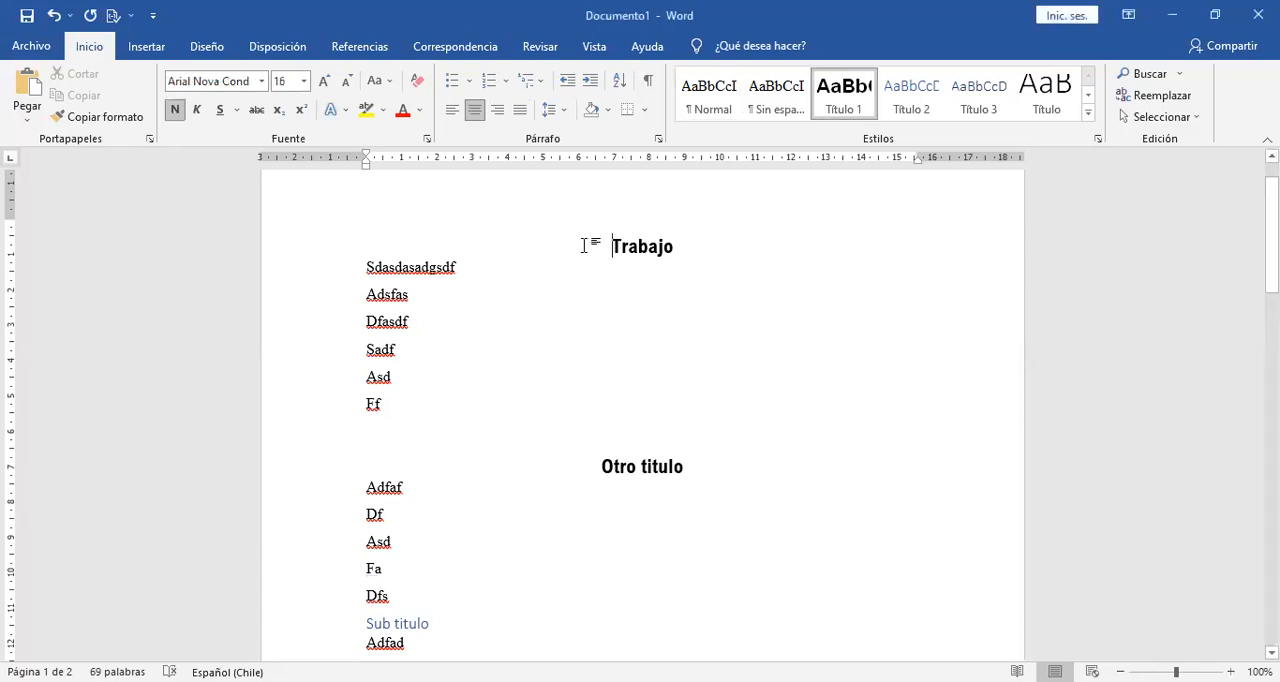
Replace the line "Fa" above the pasted paragraphs with REUNA and apply the Título 1 style to it.
{"action": "left_click_drag", "start_coordinate": [1271, 235], "coordinate": [1271, 384]}
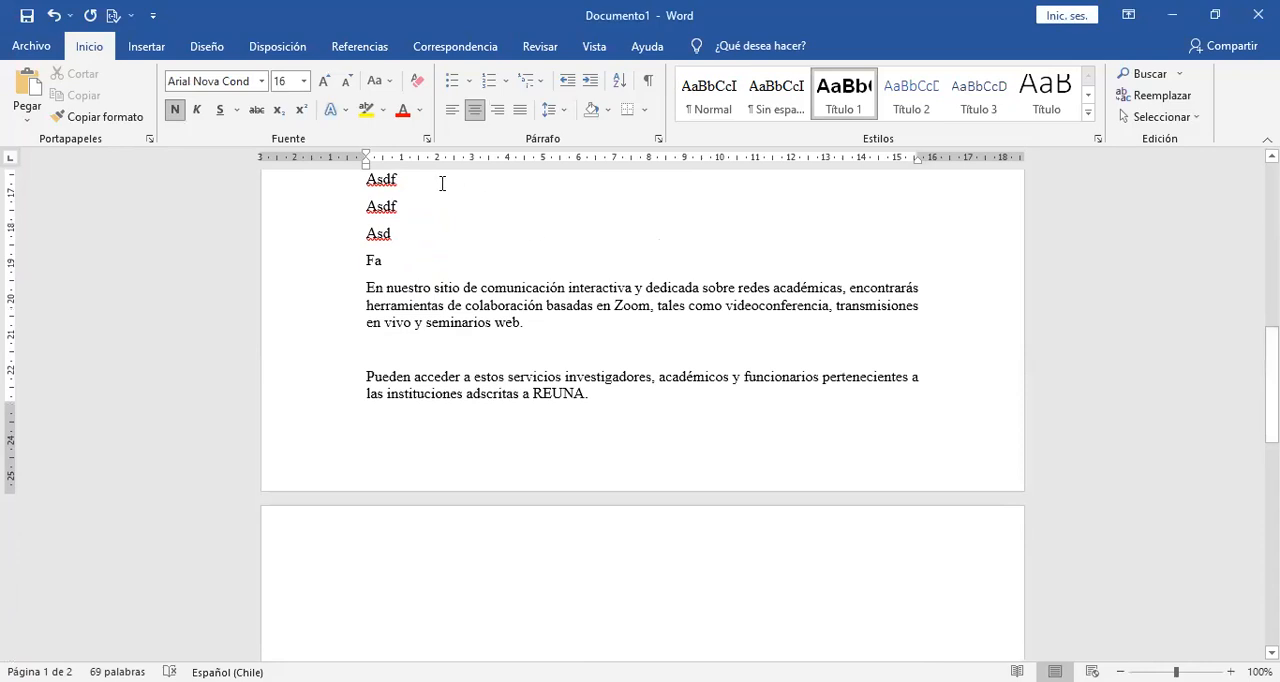
{"action": "left_click_drag", "start_coordinate": [395, 263], "coordinate": [368, 263]}
{"action": "type", "text": "REUNA"}
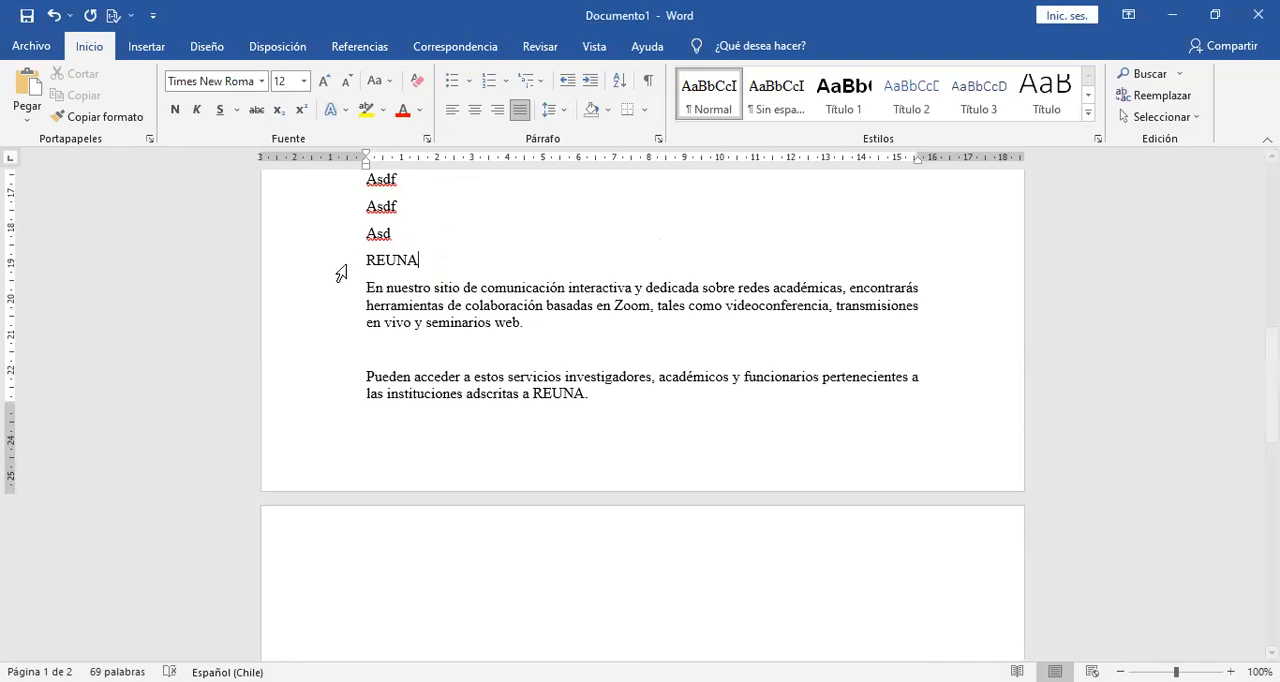
{"action": "left_click", "coordinate": [340, 262]}
{"action": "left_click", "coordinate": [843, 95]}
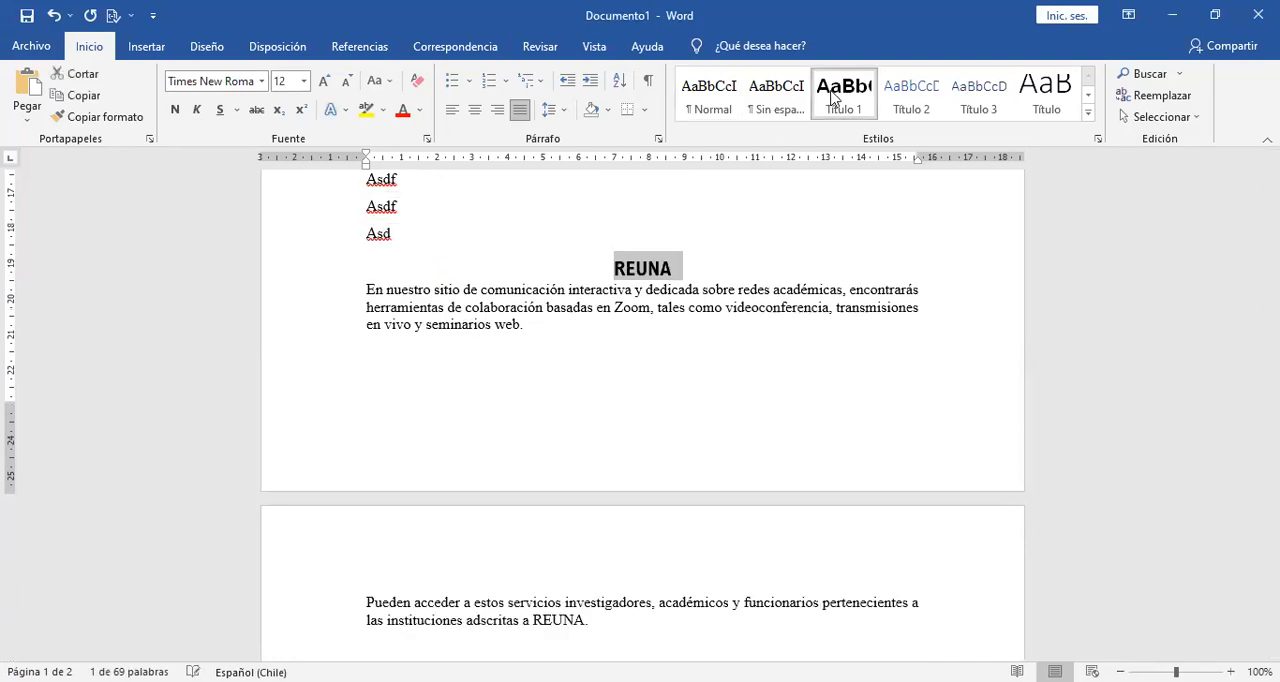
{"action": "left_click", "coordinate": [756, 251]}
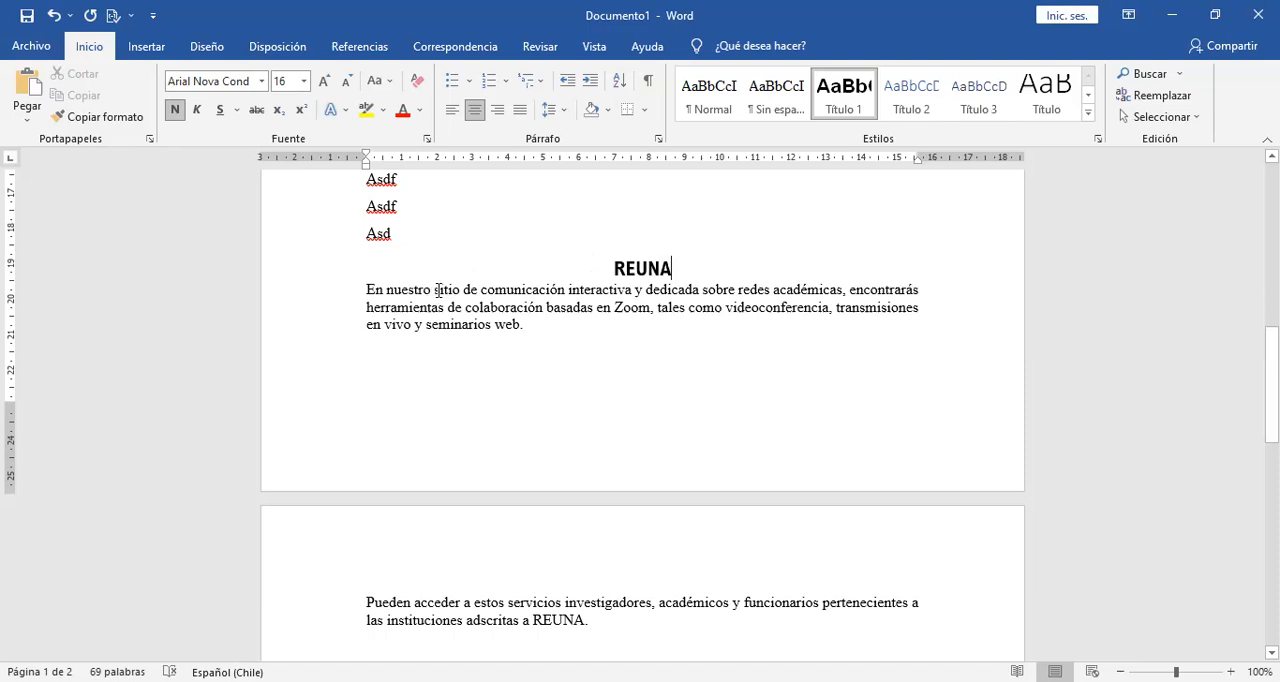
Insert three blank lines after the last "Asd" to push the REUNA heading onto the second page.
{"action": "mouse_move", "coordinate": [642, 274]}
{"action": "left_click", "coordinate": [421, 237]}
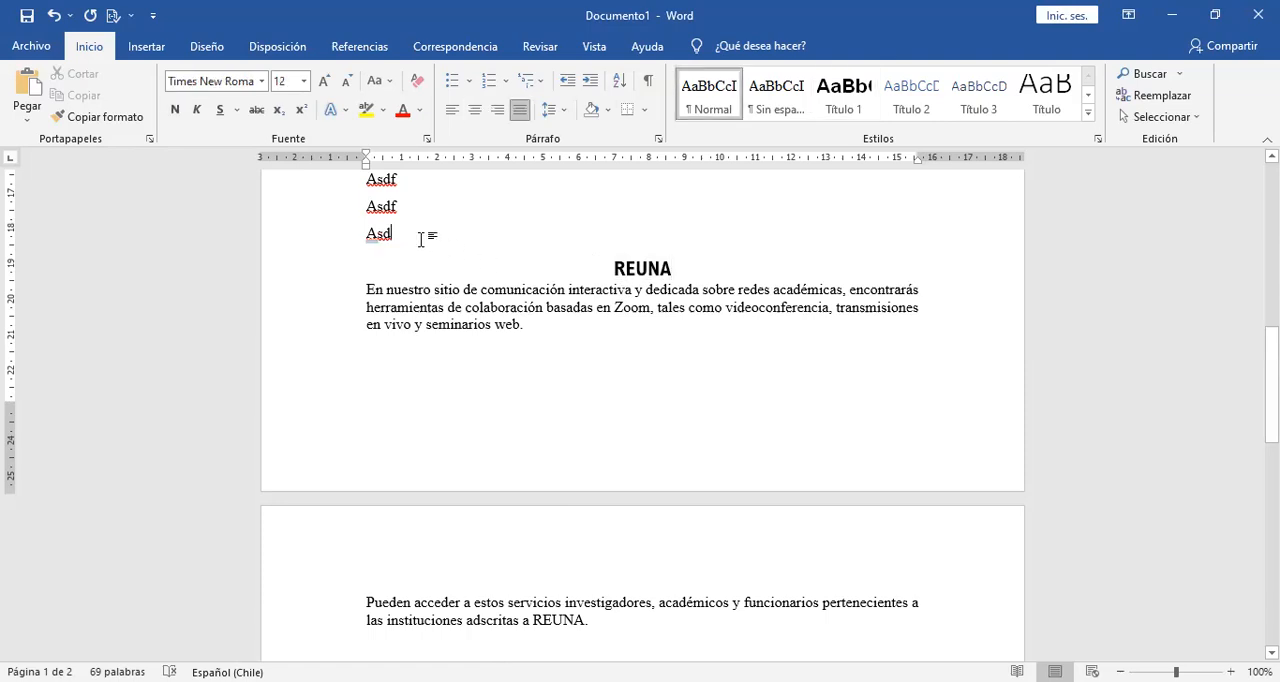
{"action": "key", "text": "Return"}
{"action": "key", "text": "Return"}
{"action": "key", "text": "Return"}
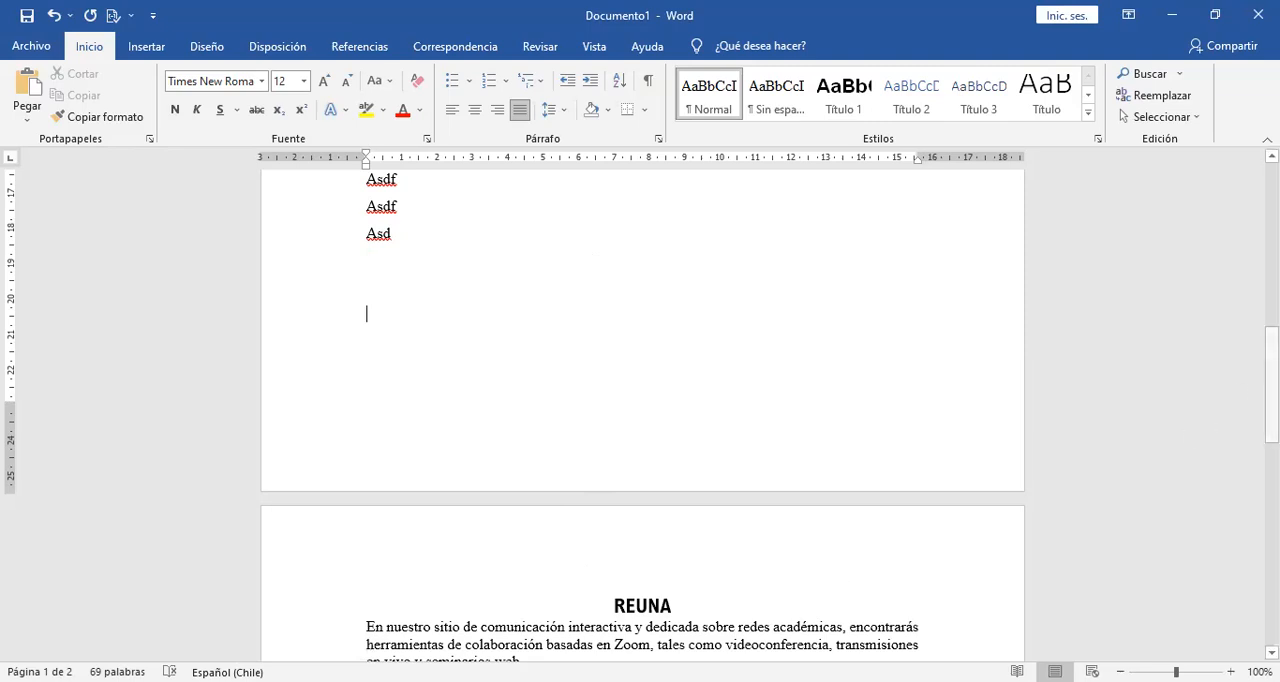
{"action": "left_click_drag", "start_coordinate": [1271, 385], "coordinate": [1271, 405]}
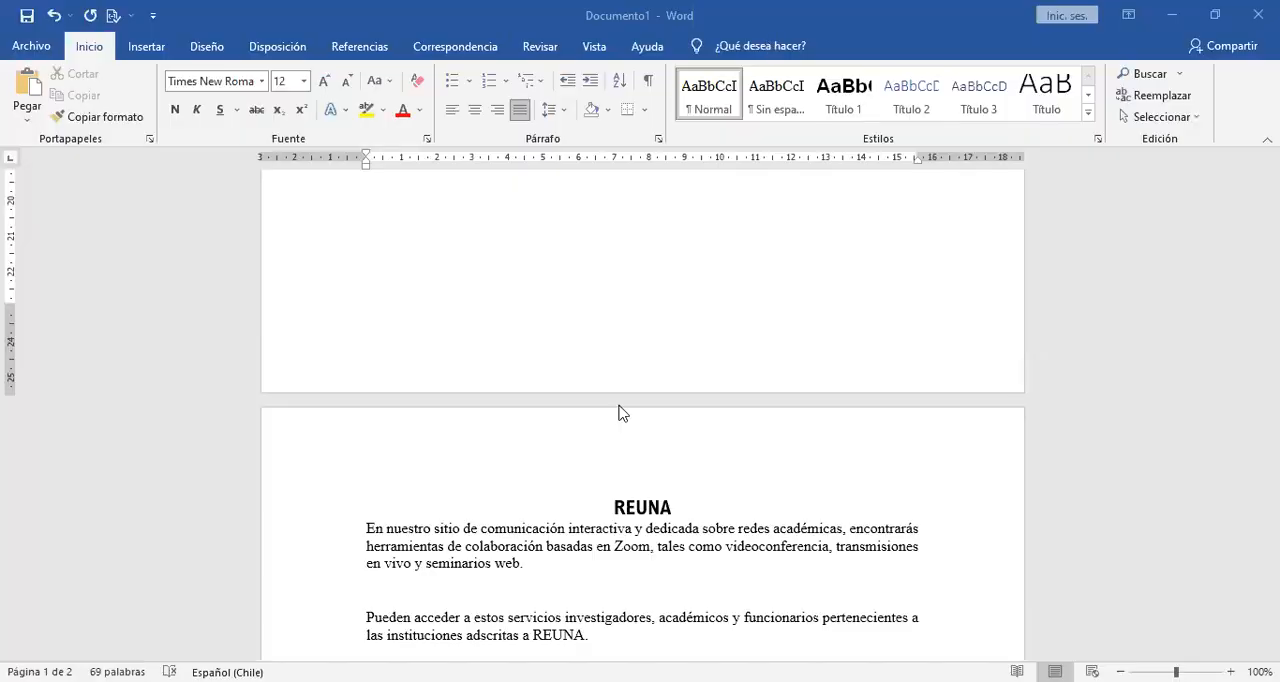
{"action": "left_click", "coordinate": [778, 341]}
Extend "Asd" under Otro titulo to "Asdasd" and add two "Asd" lines and a blank line below it.
{"action": "left_click_drag", "start_coordinate": [1271, 405], "coordinate": [1271, 313]}
{"action": "left_click", "coordinate": [454, 214]}
{"action": "type", "text": "asd"}
{"action": "key", "text": "Return"}
{"action": "type", "text": "asd"}
{"action": "key", "text": "Return"}
{"action": "type", "text": "asd"}
{"action": "key", "text": "Return"}
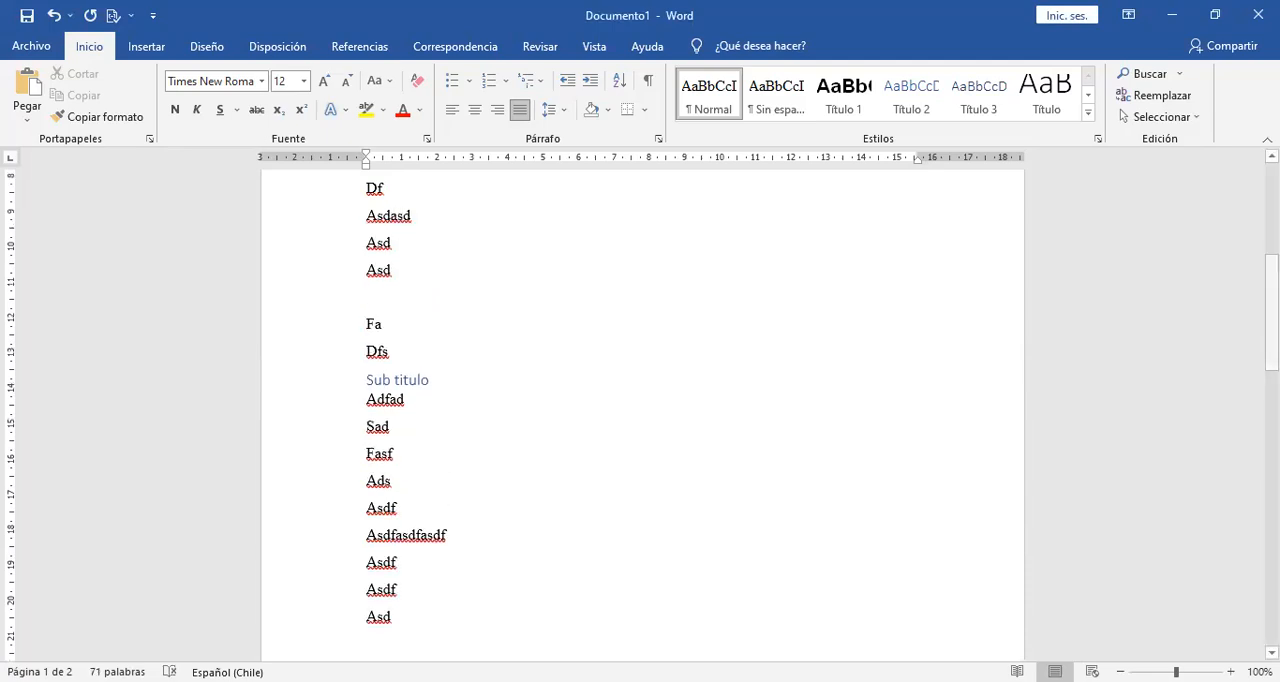
Select the blank line directly above the REUNA heading on the second page.
{"action": "left_click_drag", "start_coordinate": [1271, 313], "coordinate": [1271, 428]}
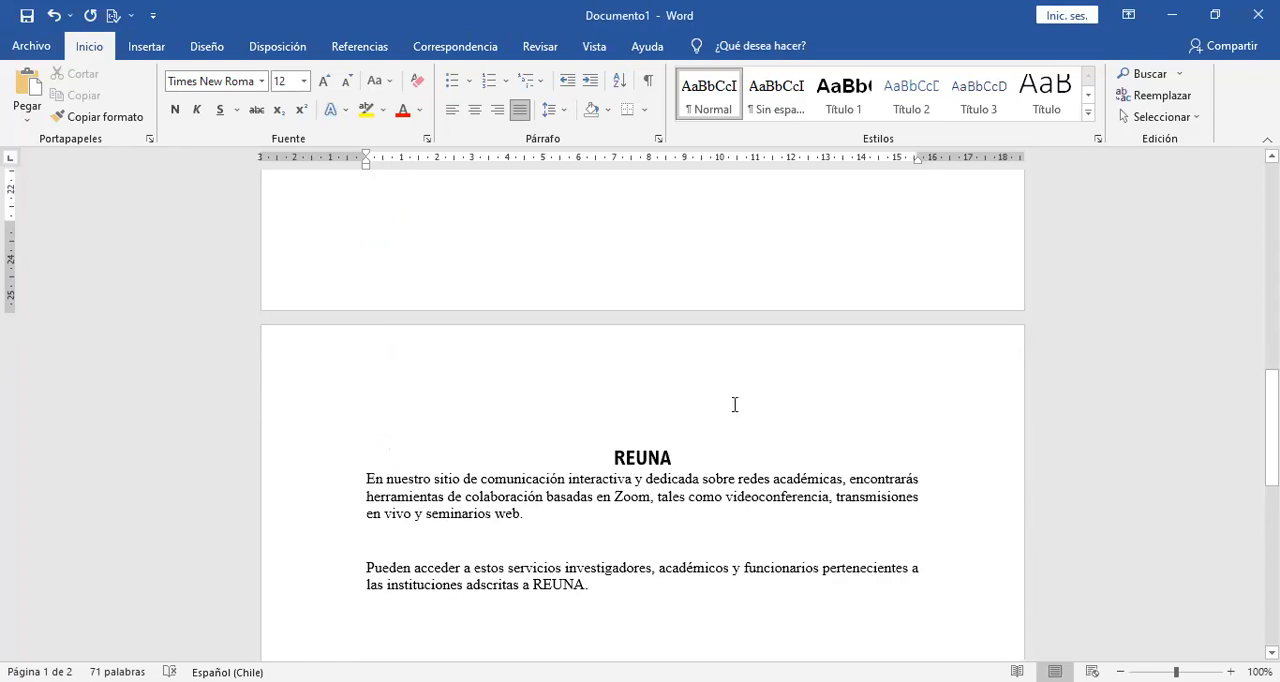
{"action": "left_click", "coordinate": [617, 400]}
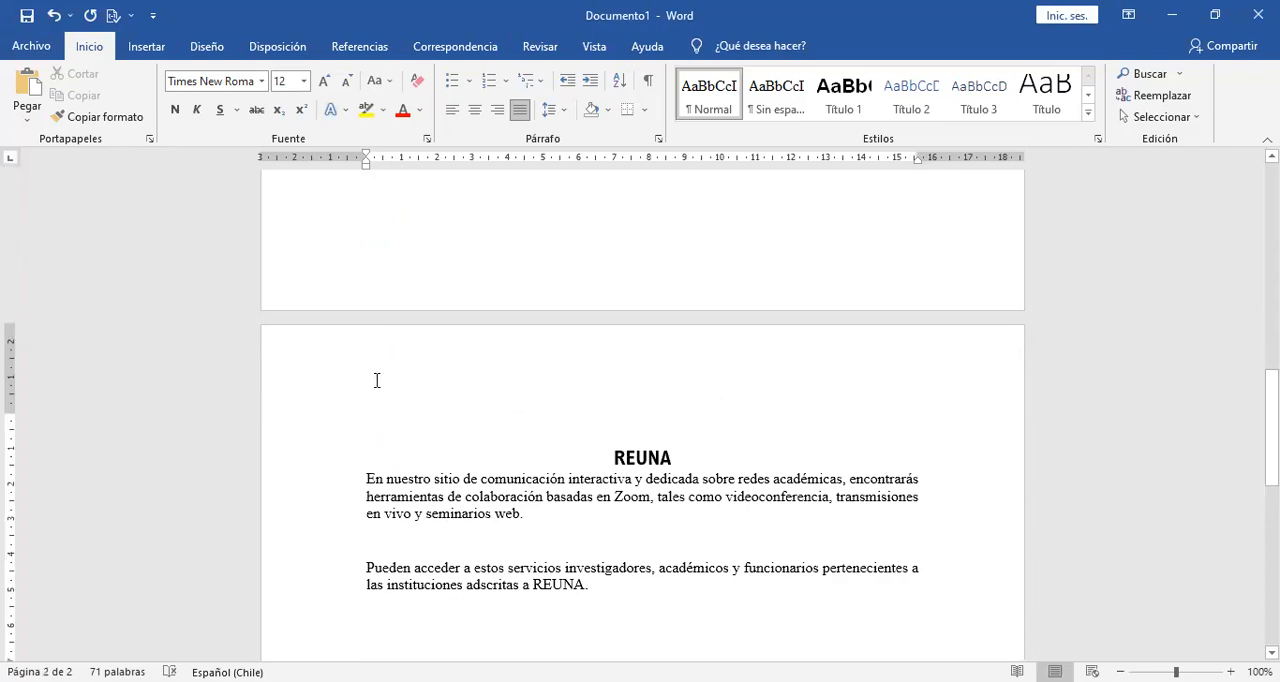
{"action": "left_click_drag", "start_coordinate": [383, 411], "coordinate": [391, 430]}
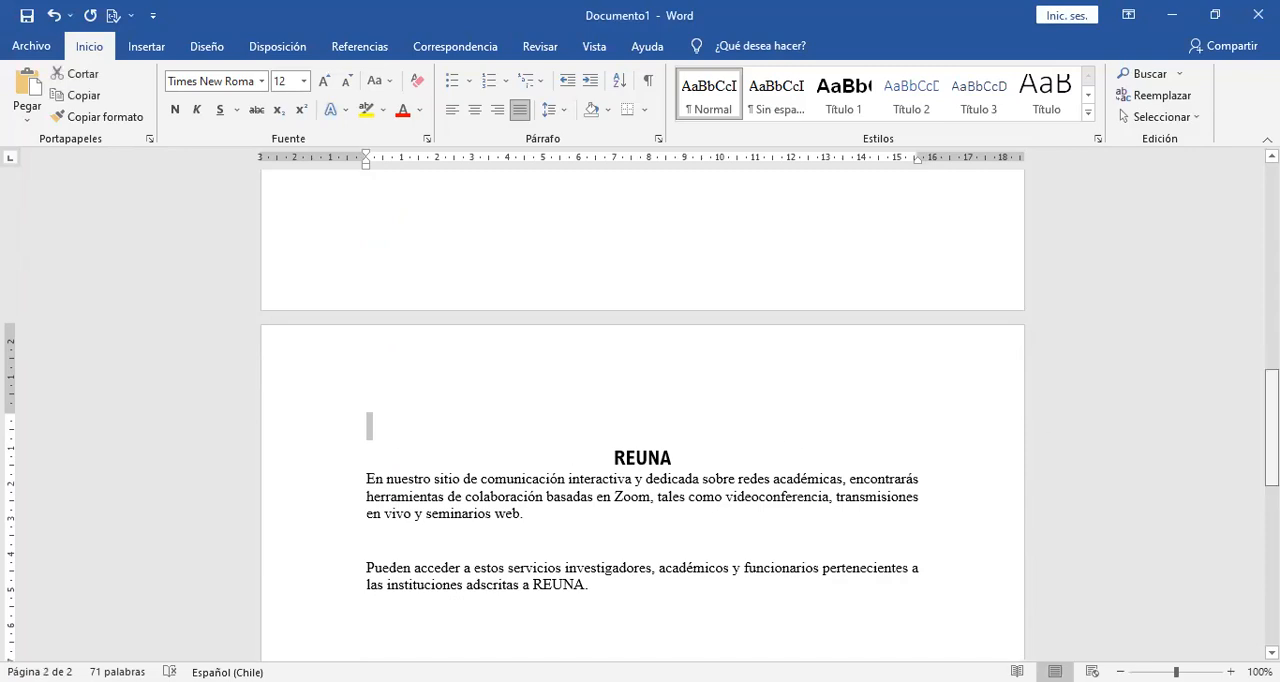
Extend "Fasf" under Sub titulo to "Fasfasd" and add the lines As, Das and d below it.
{"action": "scroll", "coordinate": [602, 328], "scroll_direction": "up", "scroll_amount": 6}
{"action": "left_click", "coordinate": [602, 324]}
{"action": "key", "text": "Return"}
{"action": "type", "text": "As"}
{"action": "key", "text": "Return"}
{"action": "type", "text": "Das"}
{"action": "key", "text": "Return"}
{"action": "type", "text": "d"}
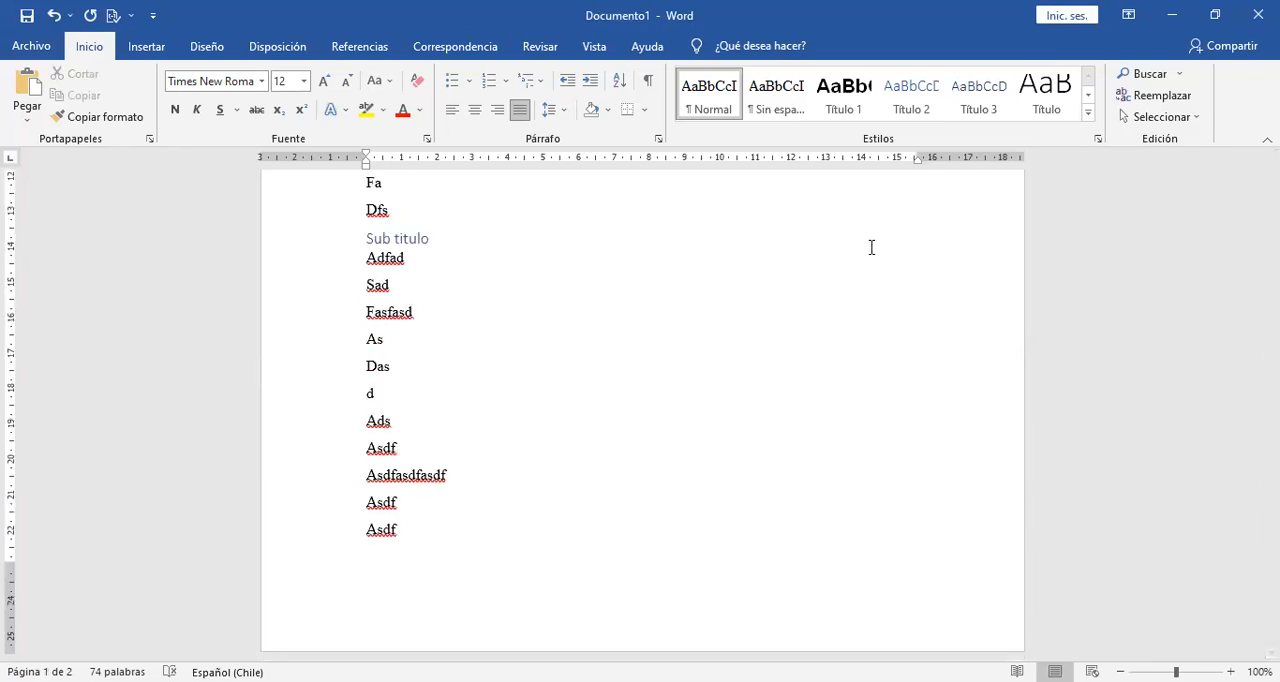
{"action": "left_click_drag", "start_coordinate": [1271, 322], "coordinate": [1271, 452]}
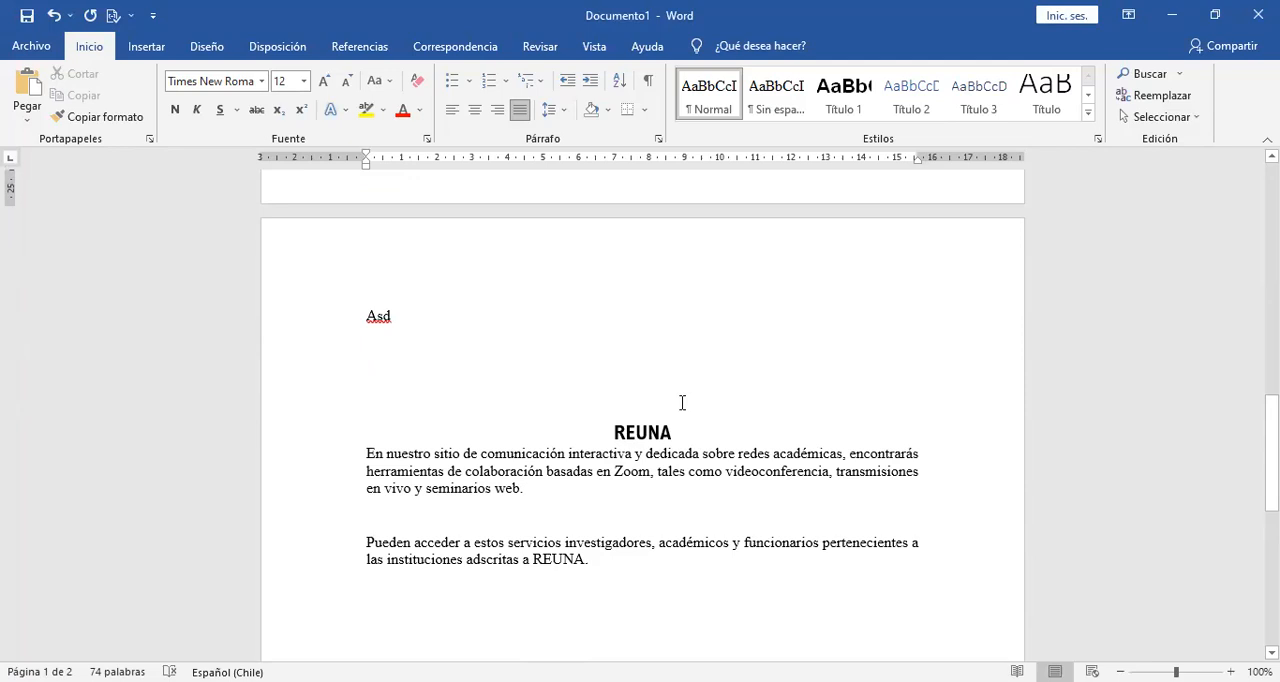
Delete the lines from "Sad" to the "Asdf" above "Asdfasdfasdf" under Sub titulo.
{"action": "left_click_drag", "start_coordinate": [1271, 452], "coordinate": [1226, 336]}
{"action": "left_click_drag", "start_coordinate": [483, 397], "coordinate": [300, 240]}
{"action": "key", "text": "Delete"}
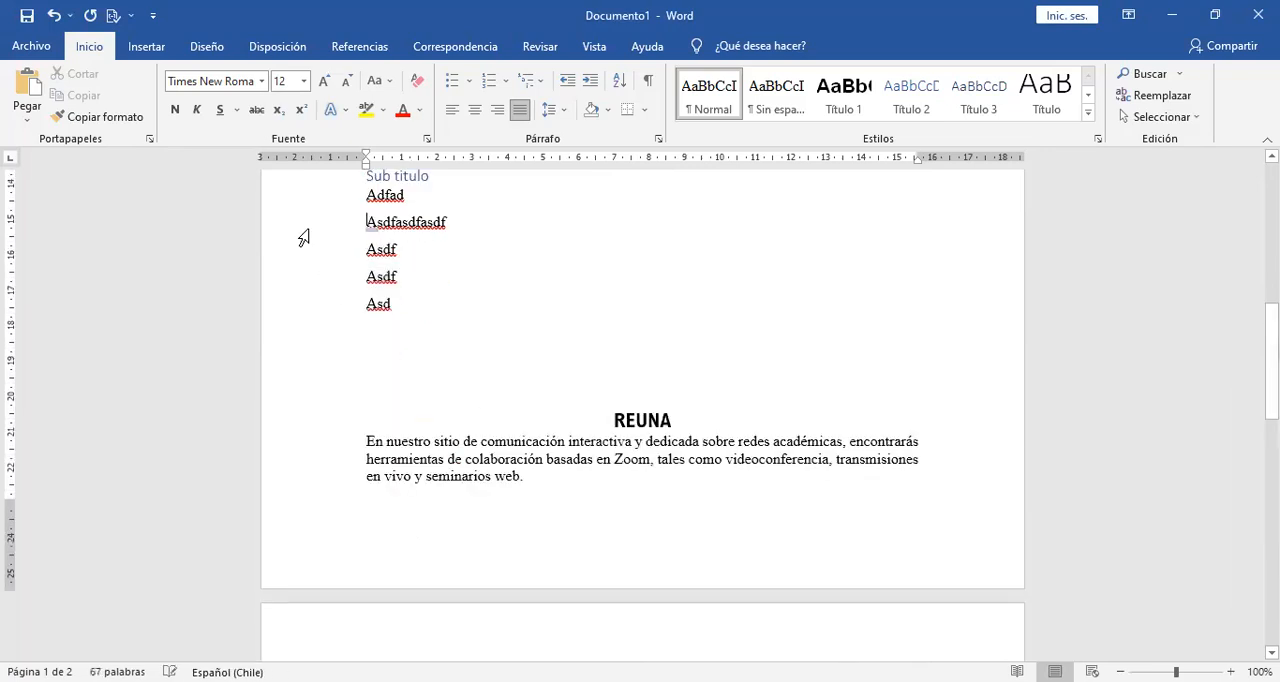
Delete the blank lines between the last "Asd" and the REUNA heading.
{"action": "key", "text": "Down"}
{"action": "key", "text": "Down"}
{"action": "key", "text": "Down"}
{"action": "key", "text": "Down"}
{"action": "key", "text": "Down"}
{"action": "key", "text": "Down"}
{"action": "left_click", "coordinate": [450, 305]}
{"action": "key", "text": "Delete"}
{"action": "key", "text": "Delete"}
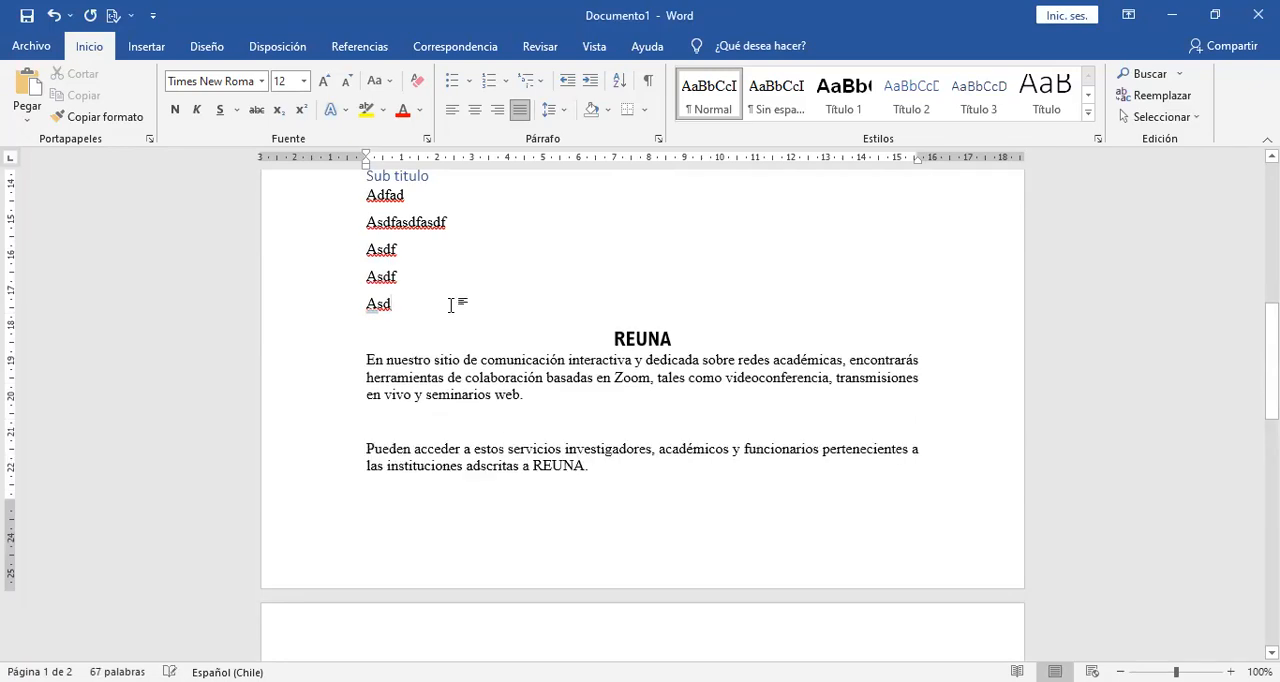
Add blank lines again below the last "Asd" to push the REUNA heading onto the second page.
{"action": "key", "text": "Return"}
{"action": "key", "text": "Return"}
{"action": "key", "text": "Return"}
{"action": "key", "text": "Return"}
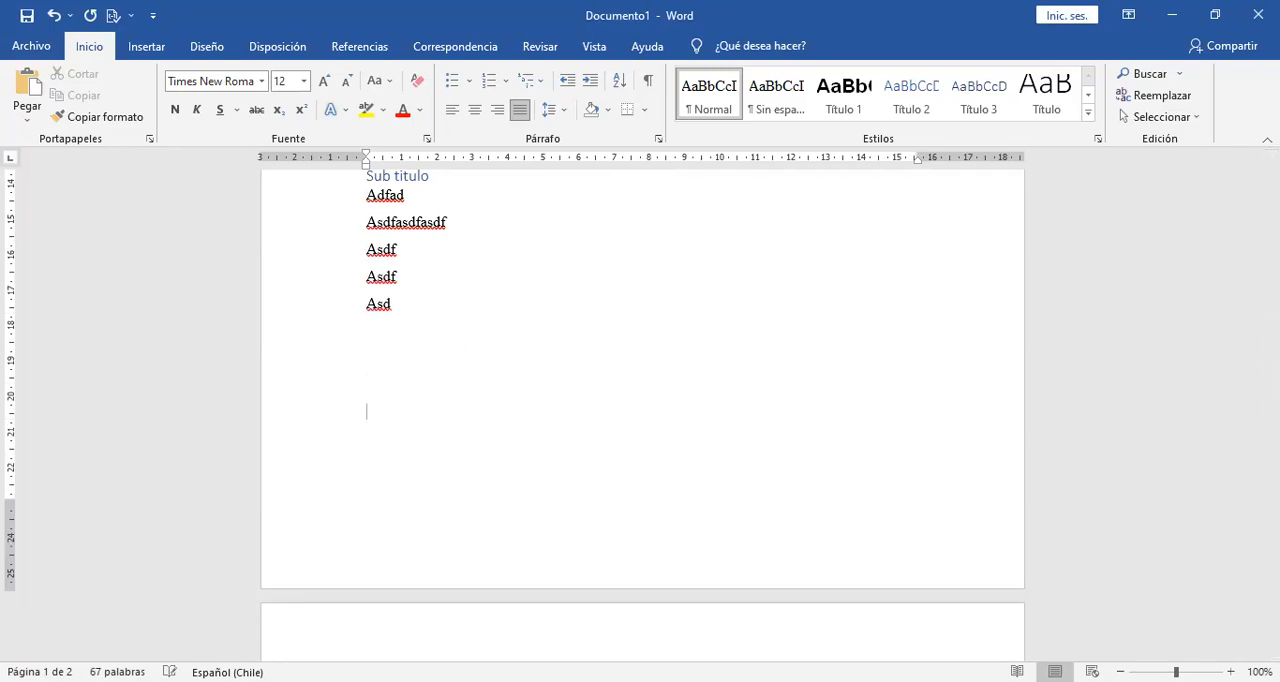
Add the lines Asdasdas, Daasd, Sdf and Df above the REUNA heading, followed by a new line.
{"action": "left_click_drag", "start_coordinate": [1272, 360], "coordinate": [1272, 398]}
{"action": "type", "text": "asdasdas"}
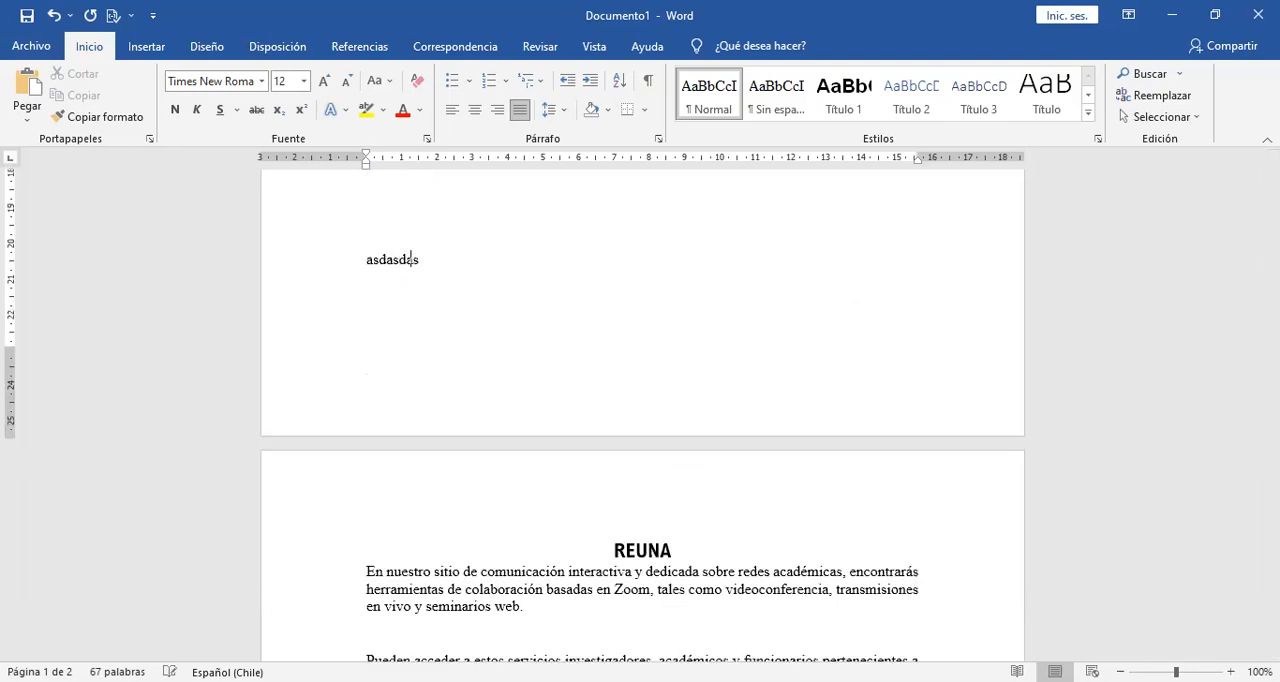
{"action": "key", "text": "Return"}
{"action": "type", "text": "daasd"}
{"action": "key", "text": "Return"}
{"action": "type", "text": "sdf"}
{"action": "key", "text": "Return"}
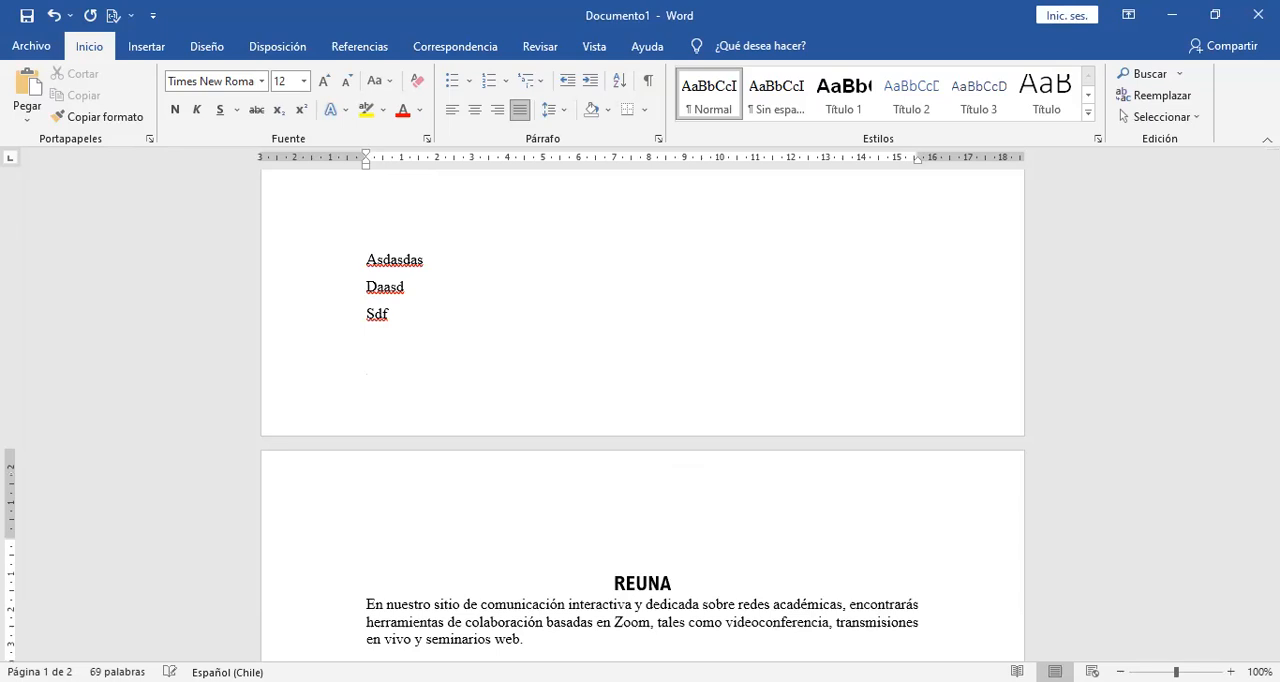
{"action": "type", "text": "df"}
{"action": "key", "text": "Return"}
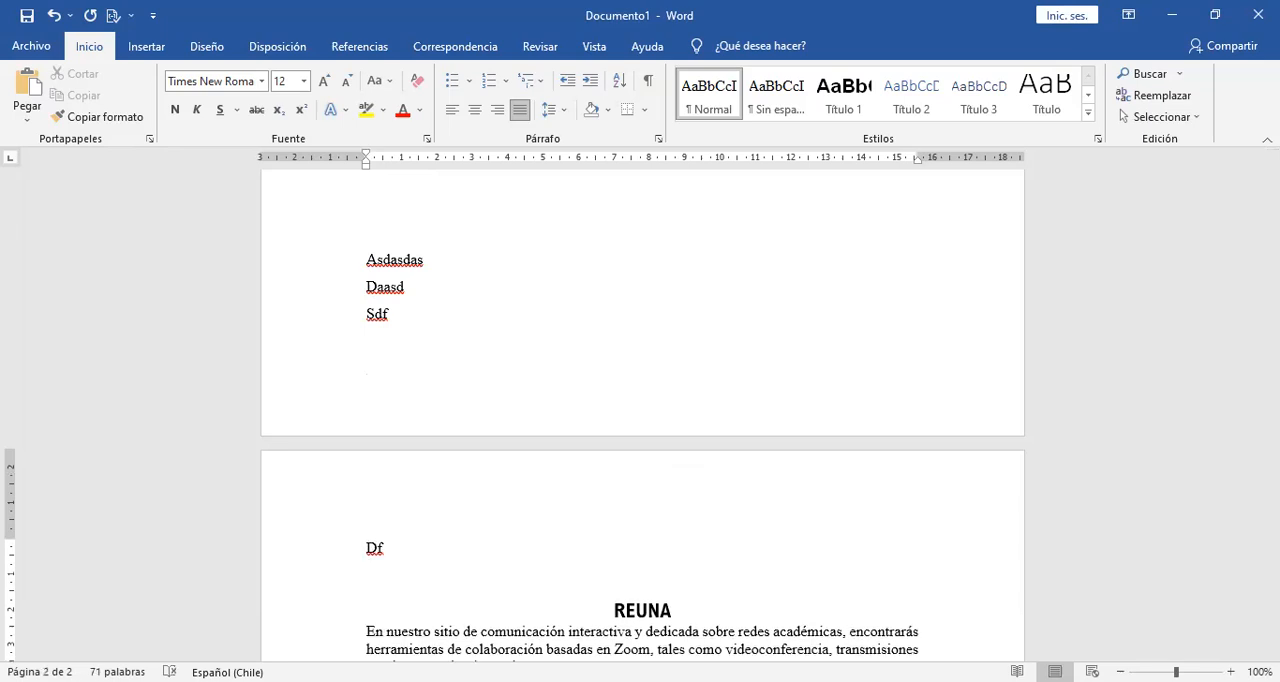
Remove the added lines Asdasdas, Daasd, Sdf and Df together with the empty line above REUNA, and place the cursor below the last "Asd".
{"action": "key", "text": "BackSpace"}
{"action": "key", "text": "BackSpace"}
{"action": "key", "text": "BackSpace"}
{"action": "key", "text": "BackSpace"}
{"action": "key", "text": "BackSpace"}
{"action": "key", "text": "BackSpace"}
{"action": "key", "text": "BackSpace"}
{"action": "key", "text": "BackSpace"}
{"action": "key", "text": "BackSpace"}
{"action": "key", "text": "BackSpace"}
{"action": "key", "text": "BackSpace"}
{"action": "key", "text": "BackSpace"}
{"action": "key", "text": "BackSpace"}
{"action": "key", "text": "BackSpace"}
{"action": "key", "text": "BackSpace"}
{"action": "key", "text": "BackSpace"}
{"action": "key", "text": "BackSpace"}
{"action": "key", "text": "BackSpace"}
{"action": "key", "text": "BackSpace"}
{"action": "key", "text": "BackSpace"}
{"action": "key", "text": "BackSpace"}
{"action": "key", "text": "BackSpace"}
{"action": "key", "text": "Delete"}
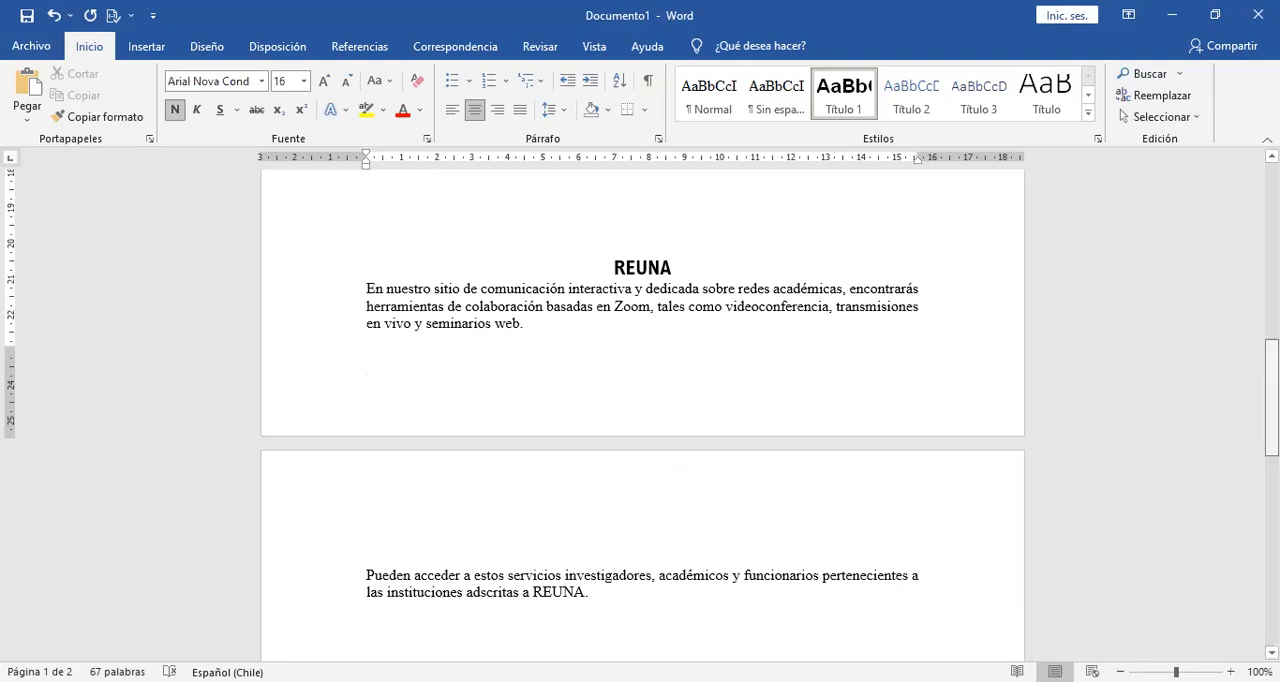
{"action": "left_click_drag", "start_coordinate": [1271, 400], "coordinate": [1271, 372]}
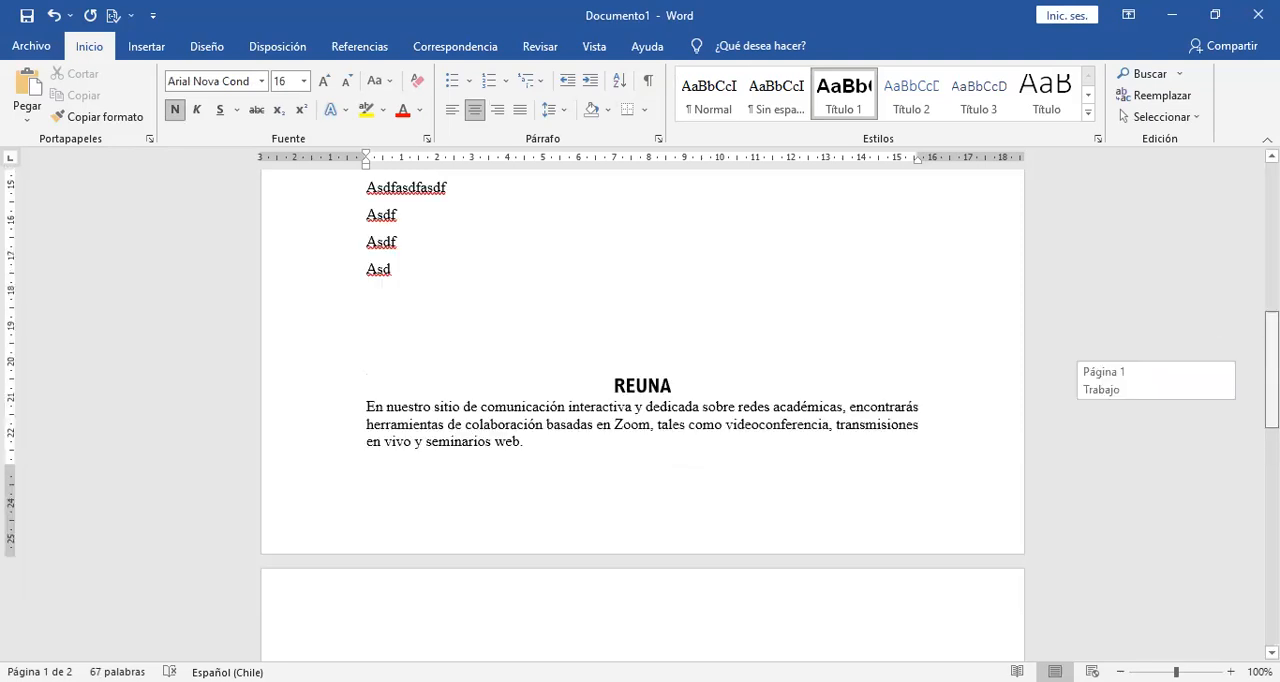
{"action": "left_click", "coordinate": [480, 289]}
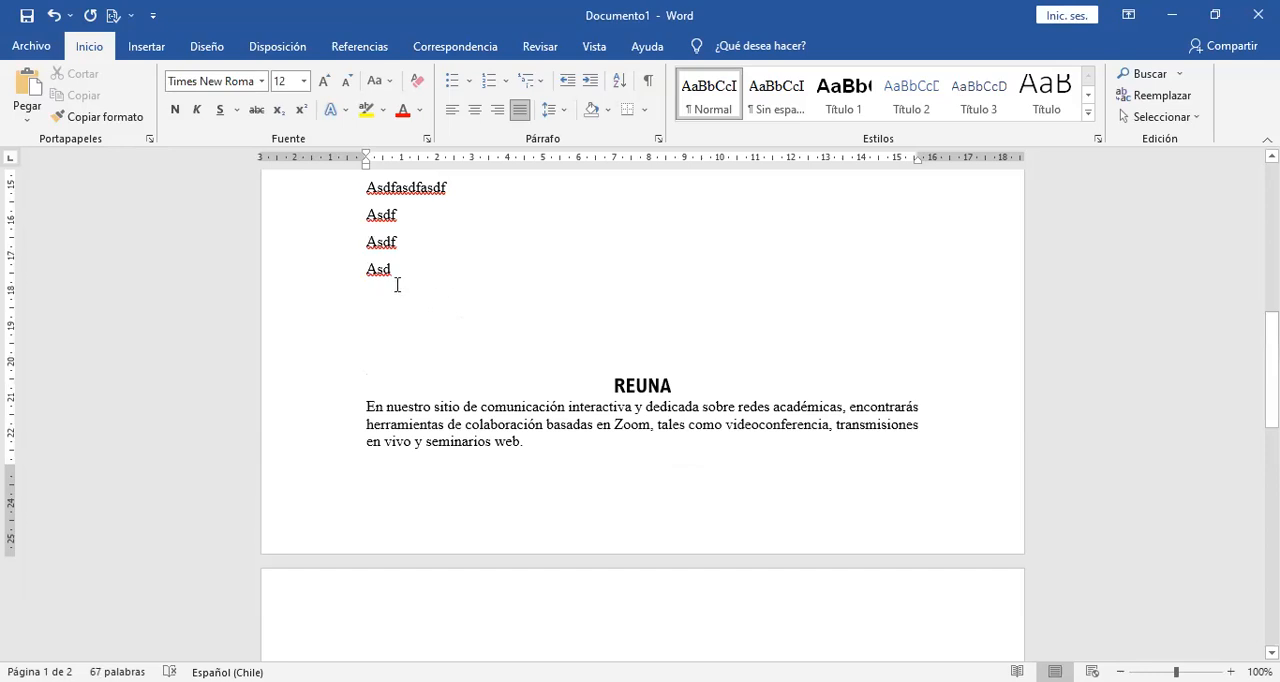
Show the paragraph marks and hidden formatting symbols to examine the blank lines between the last "Asd" and the REUNA heading.
{"action": "left_click_drag", "start_coordinate": [397, 288], "coordinate": [403, 335]}
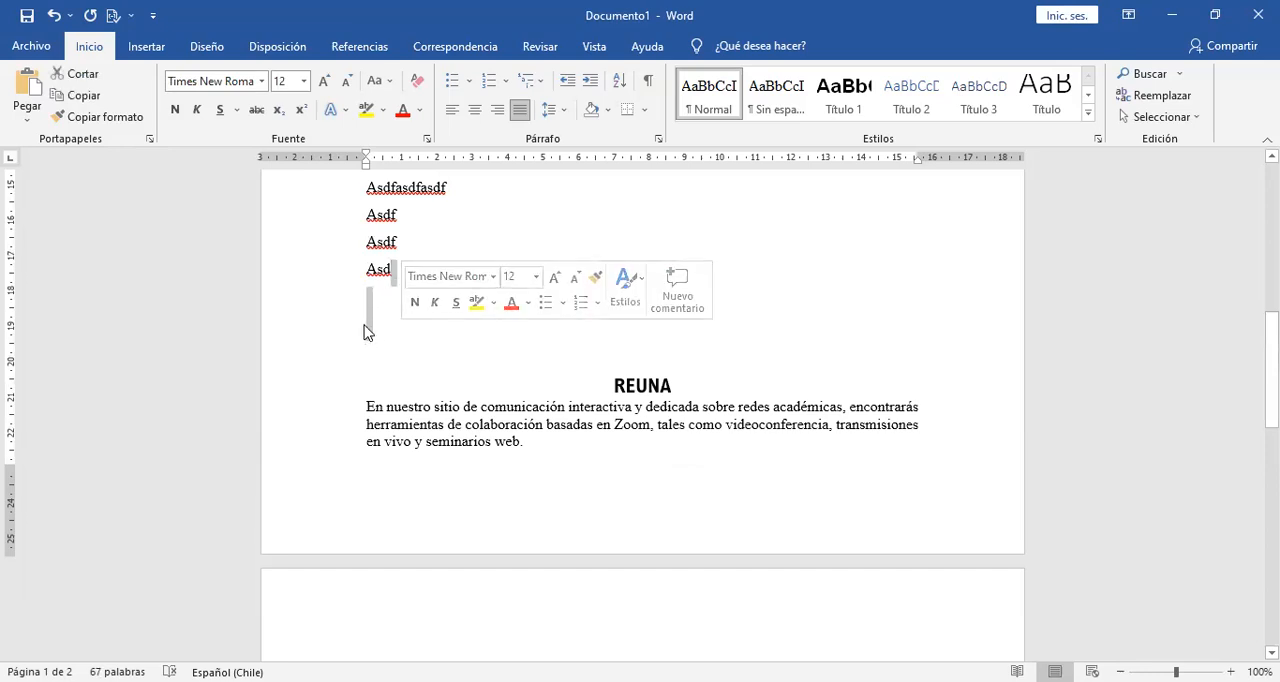
{"action": "left_click", "coordinate": [420, 394]}
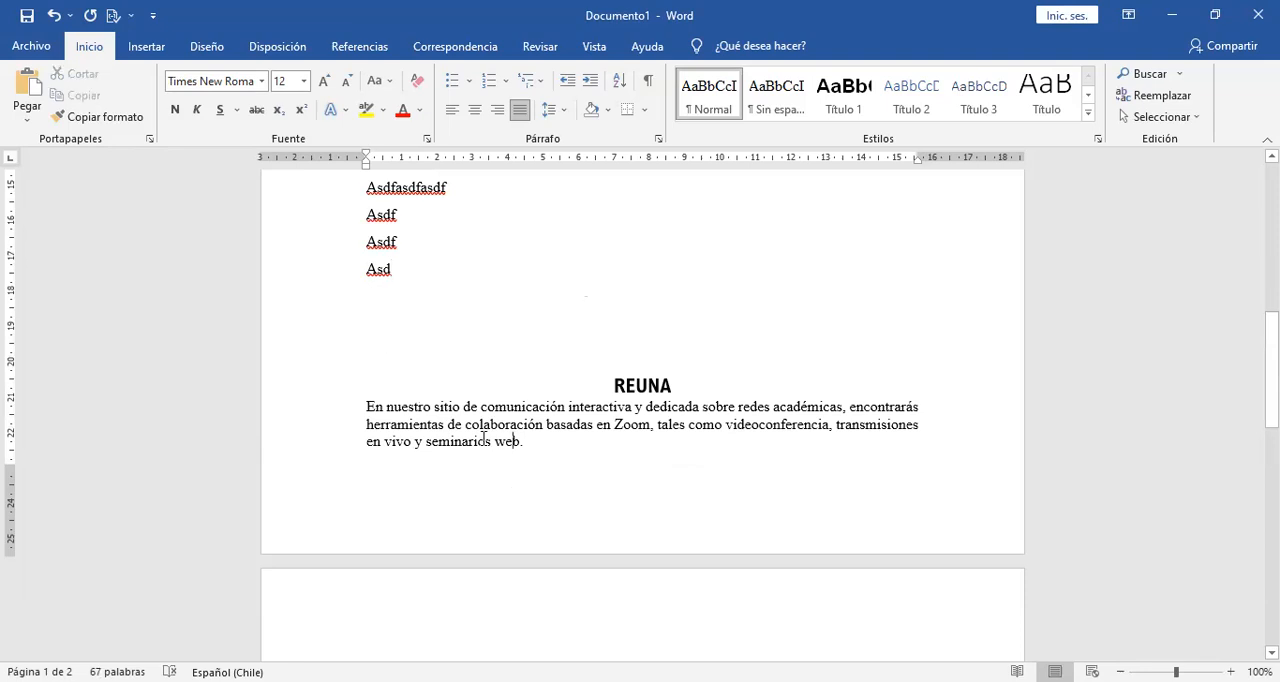
{"action": "left_click", "coordinate": [647, 84]}
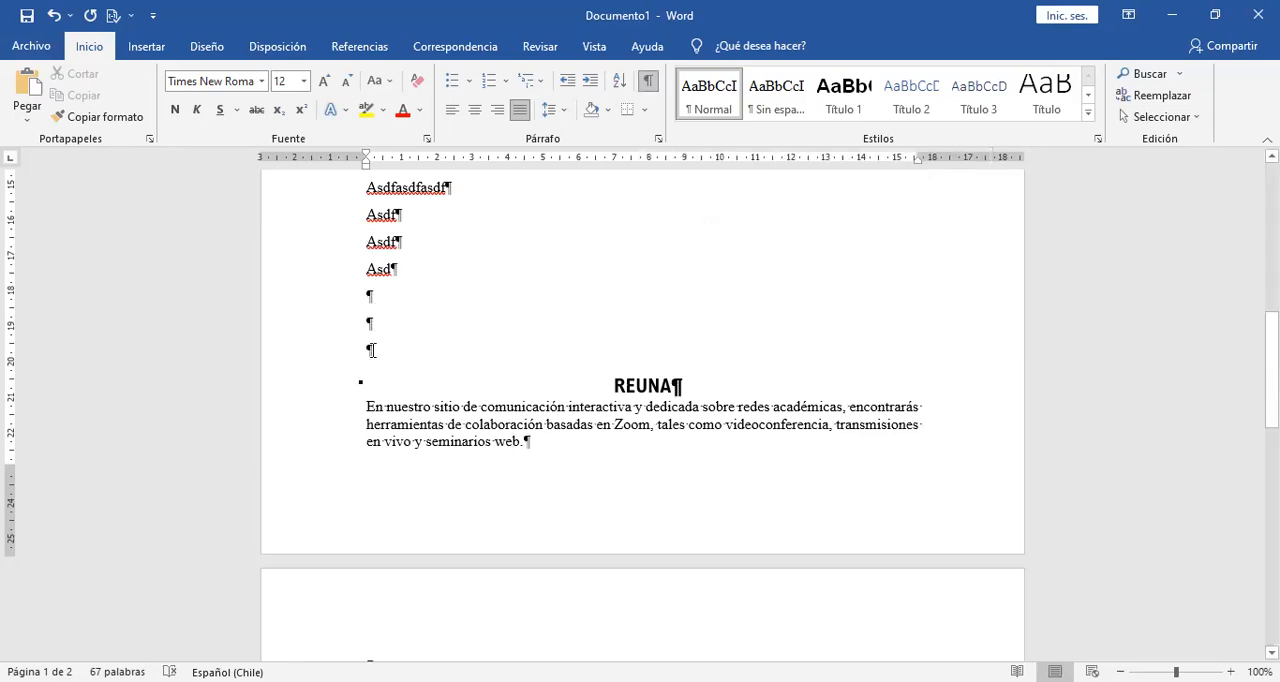
{"action": "double_click", "coordinate": [379, 270]}
{"action": "left_click_drag", "start_coordinate": [380, 277], "coordinate": [380, 281]}
{"action": "left_click", "coordinate": [392, 307]}
Add more blank lines below the last "Asd" to push the REUNA heading down the second page.
{"action": "key", "text": "ctrl+z"}
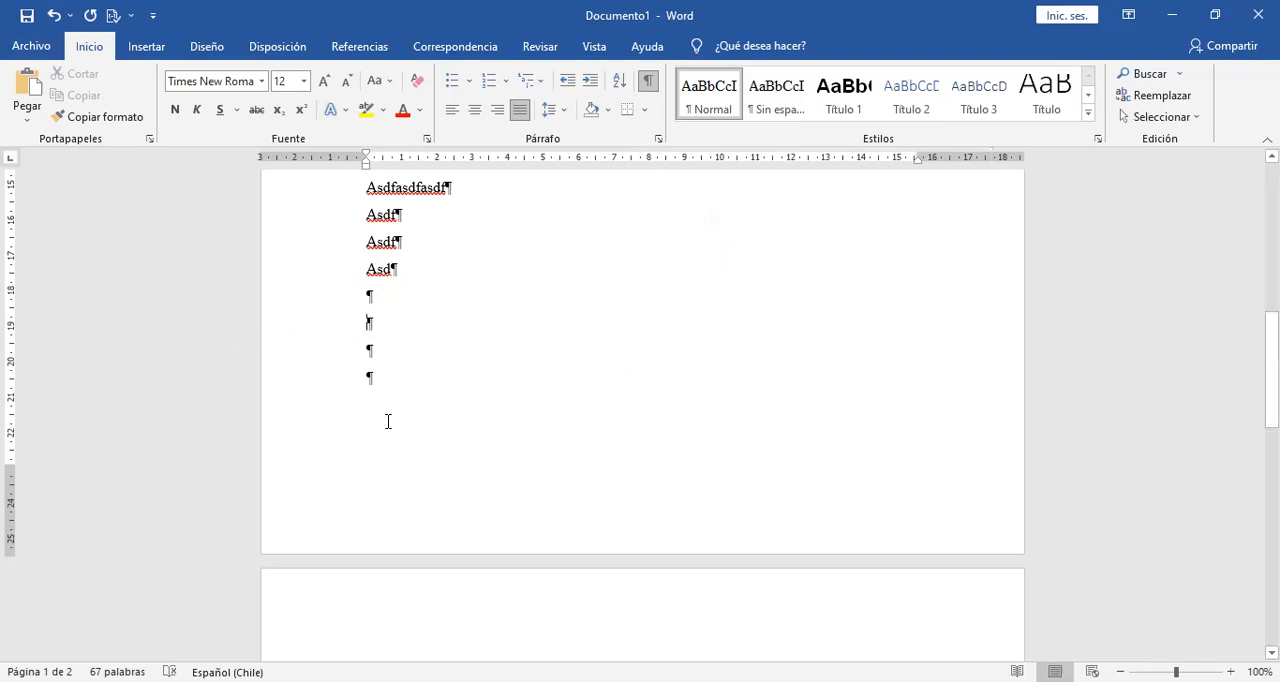
{"action": "key", "text": "Return"}
{"action": "key", "text": "Return"}
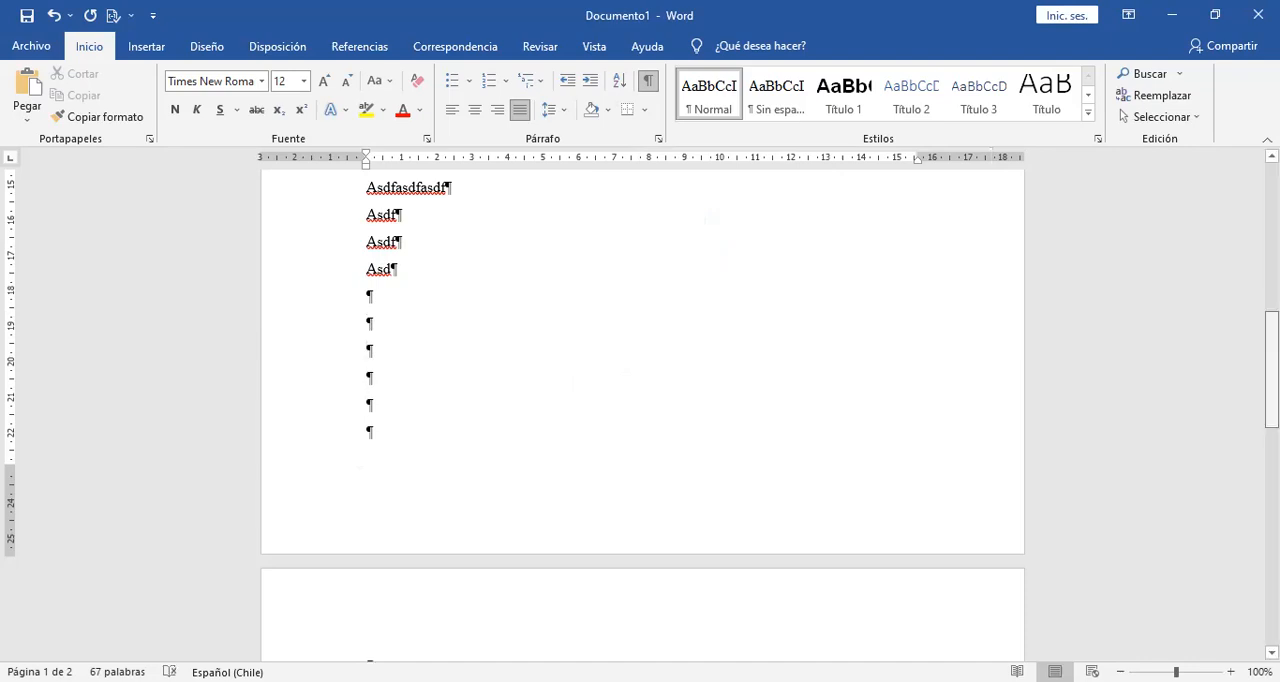
{"action": "scroll", "coordinate": [372, 470], "scroll_direction": "down", "scroll_amount": 3}
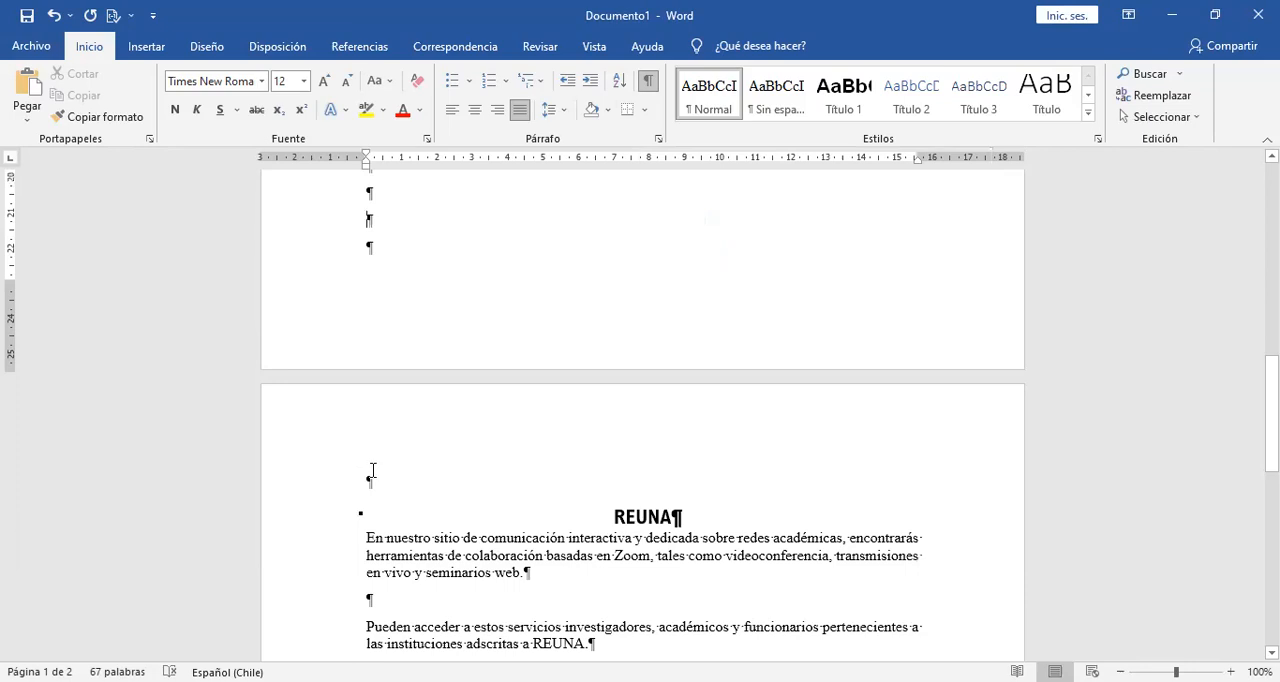
{"action": "key", "text": "Return"}
{"action": "key", "text": "Return"}
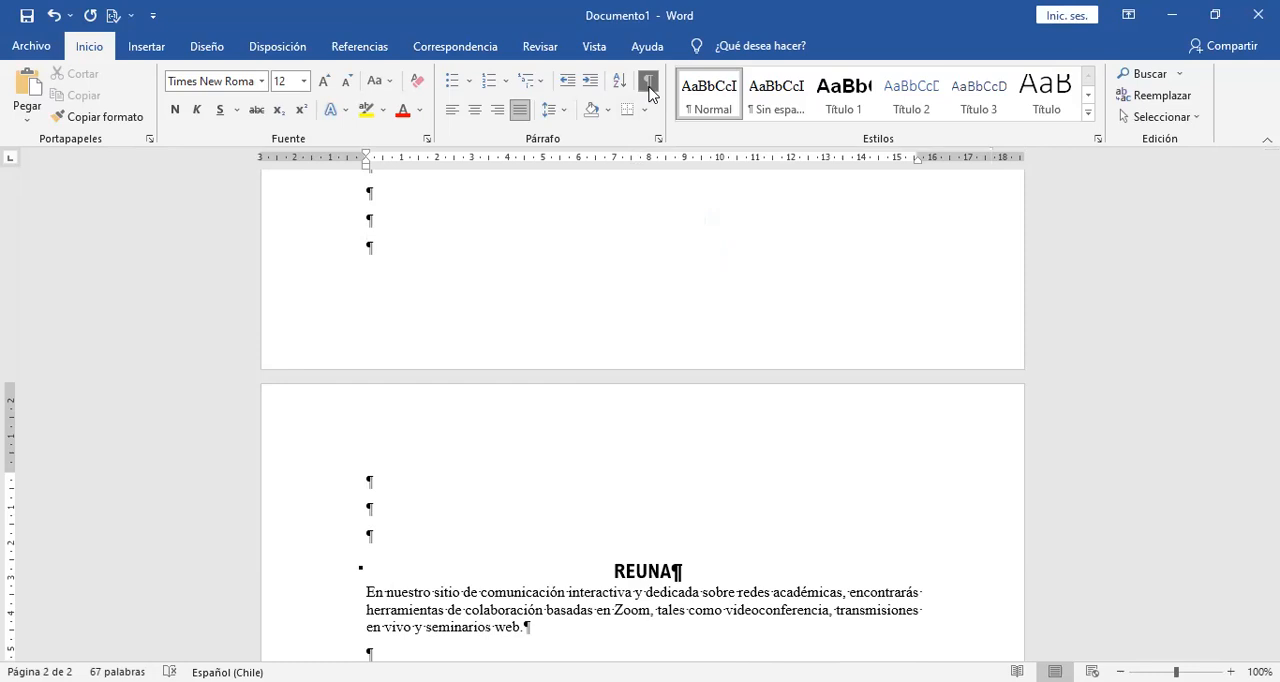
Delete the blank lines between the last "Asd" and the REUNA heading except one, and hide the paragraph marks.
{"action": "left_click_drag", "start_coordinate": [411, 529], "coordinate": [355, 328]}
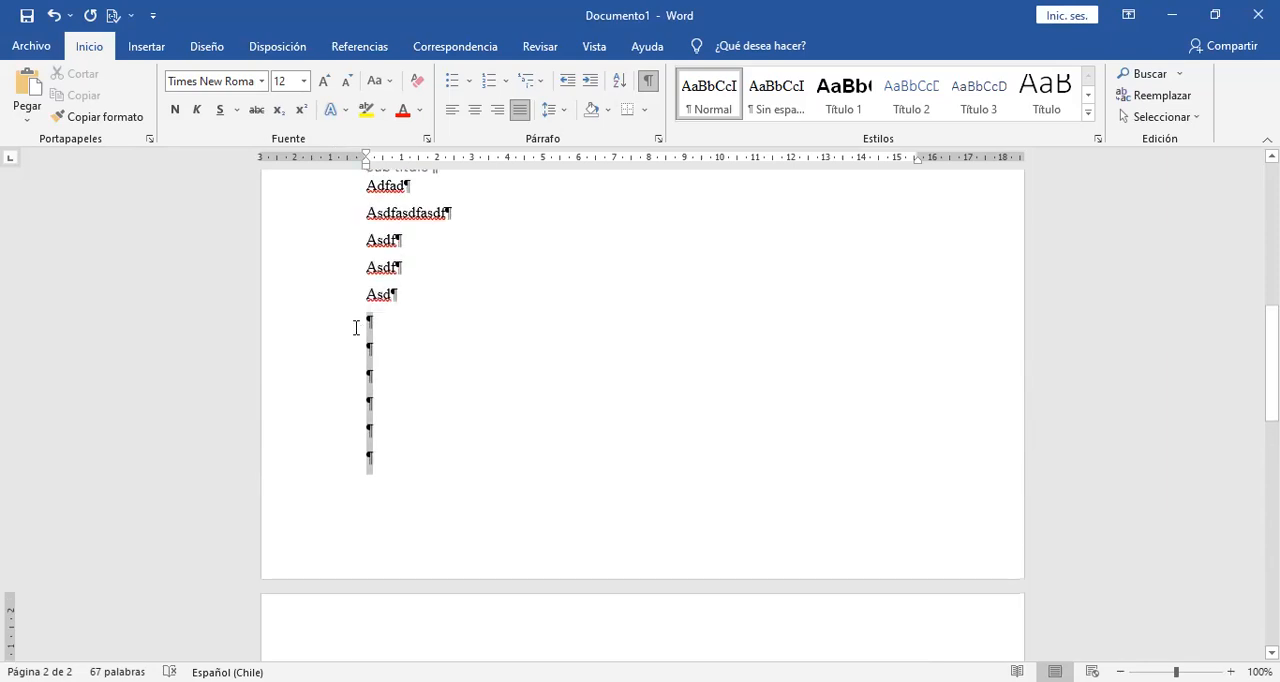
{"action": "key", "text": "Delete"}
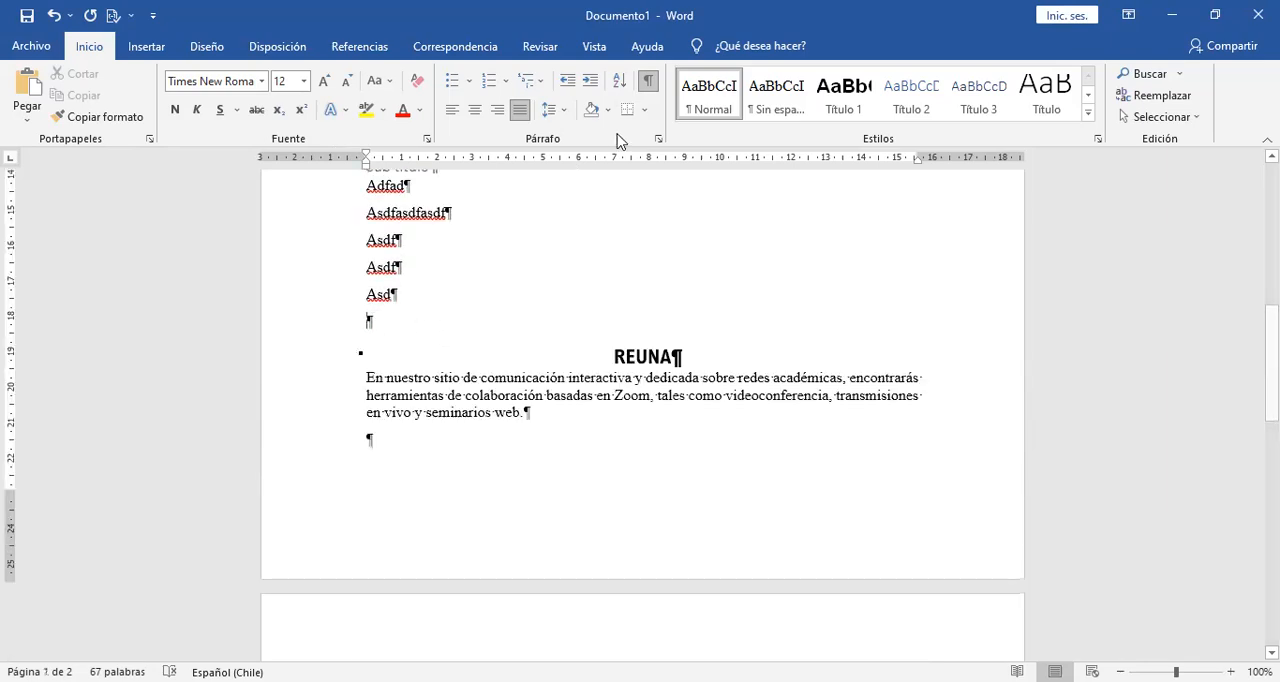
{"action": "left_click", "coordinate": [645, 88]}
{"action": "left_click", "coordinate": [645, 88]}
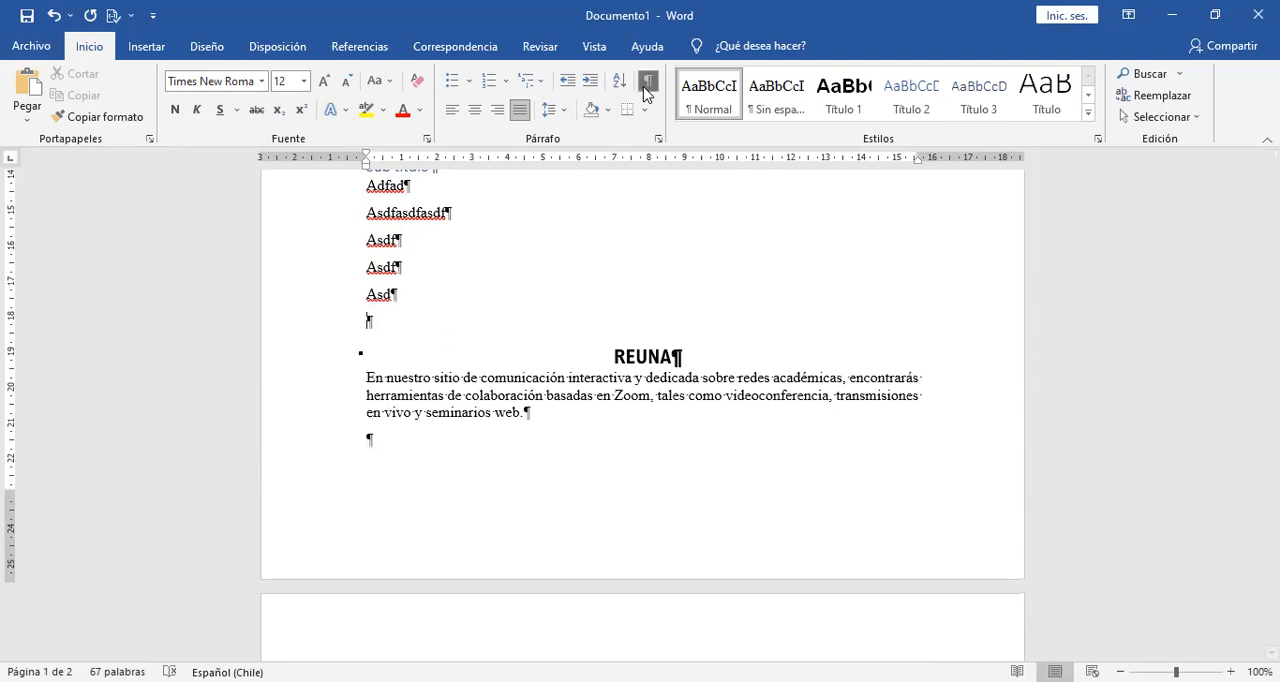
{"action": "left_click", "coordinate": [645, 88]}
{"action": "left_click", "coordinate": [645, 88]}
{"action": "left_click", "coordinate": [645, 88]}
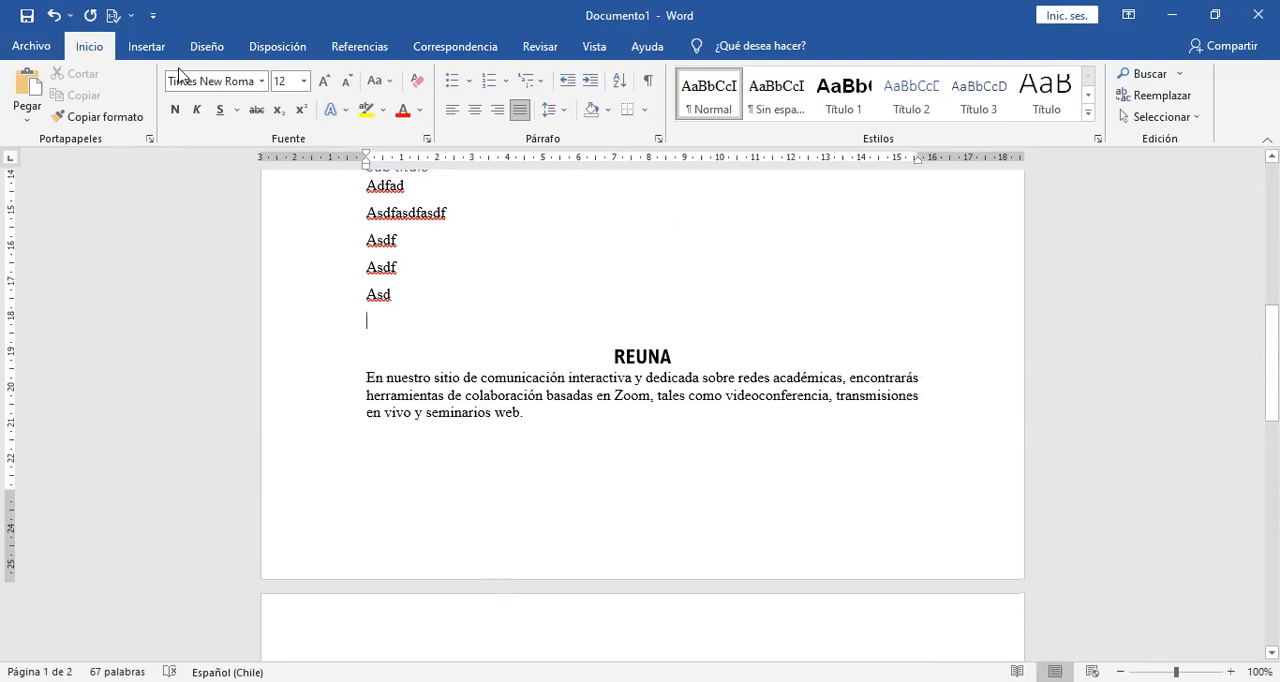
Insert a page break on the empty line below the last "Asd" so the REUNA heading starts the second page.
{"action": "left_click", "coordinate": [155, 47]}
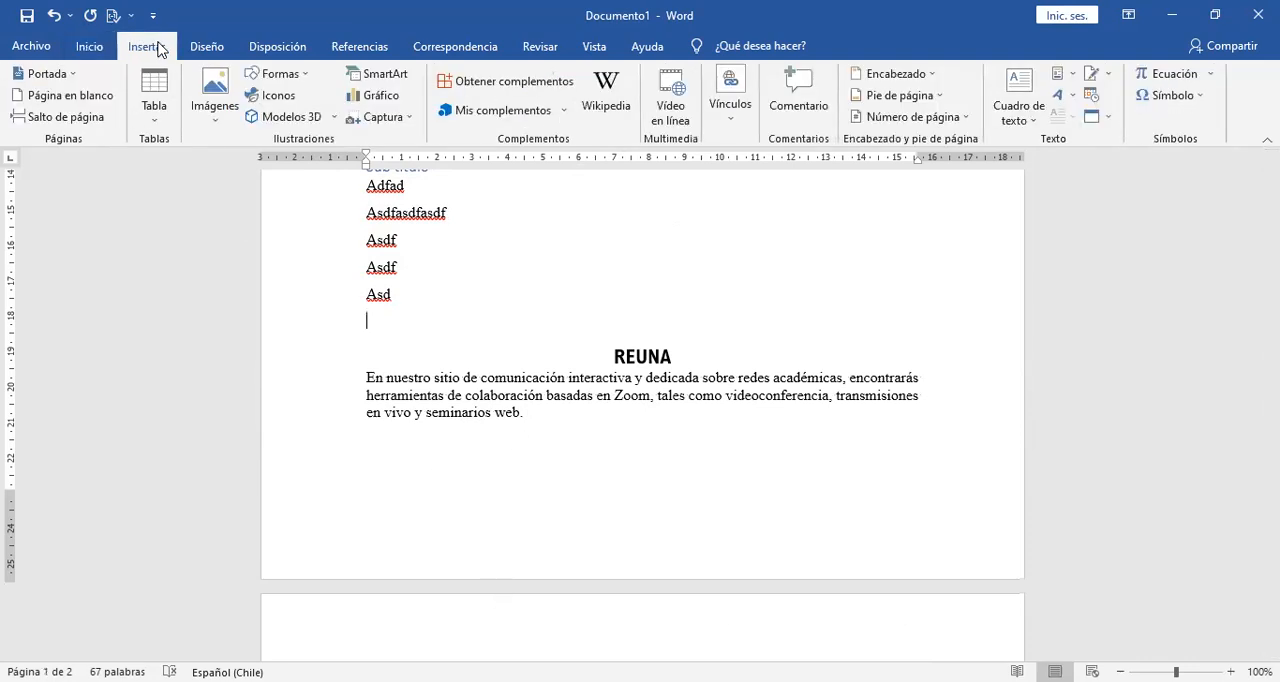
{"action": "left_click", "coordinate": [84, 124]}
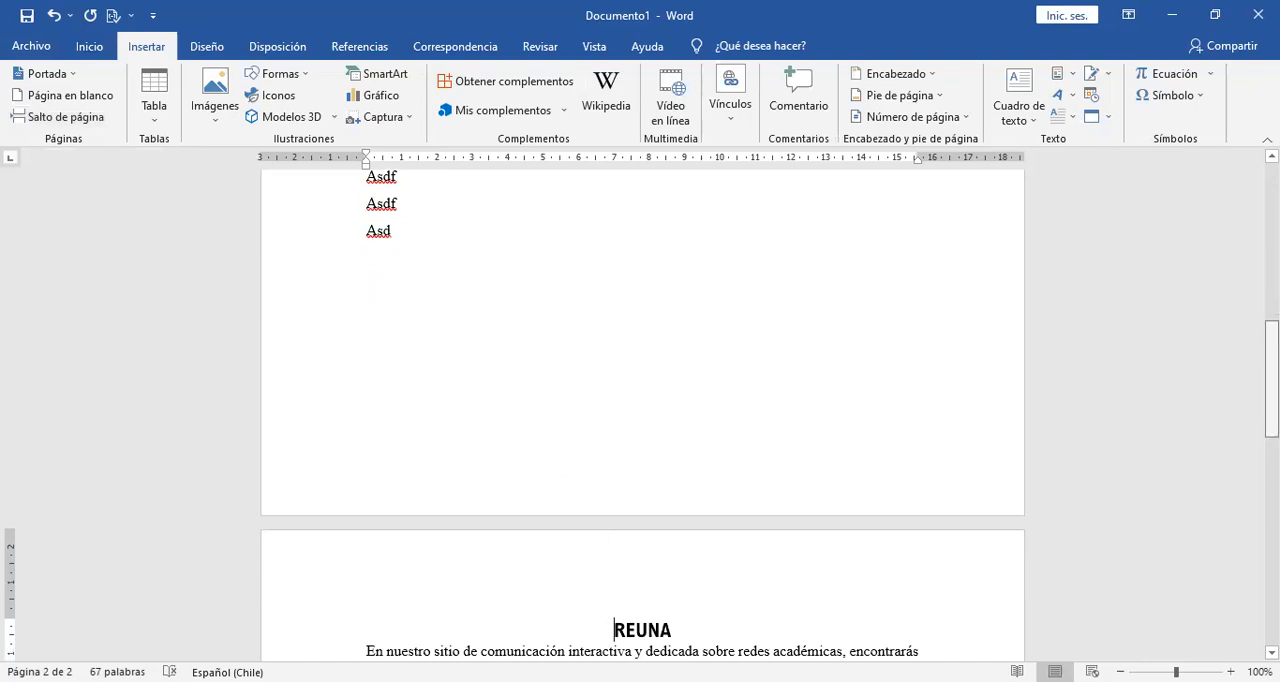
{"action": "left_click_drag", "start_coordinate": [1272, 374], "coordinate": [1272, 376]}
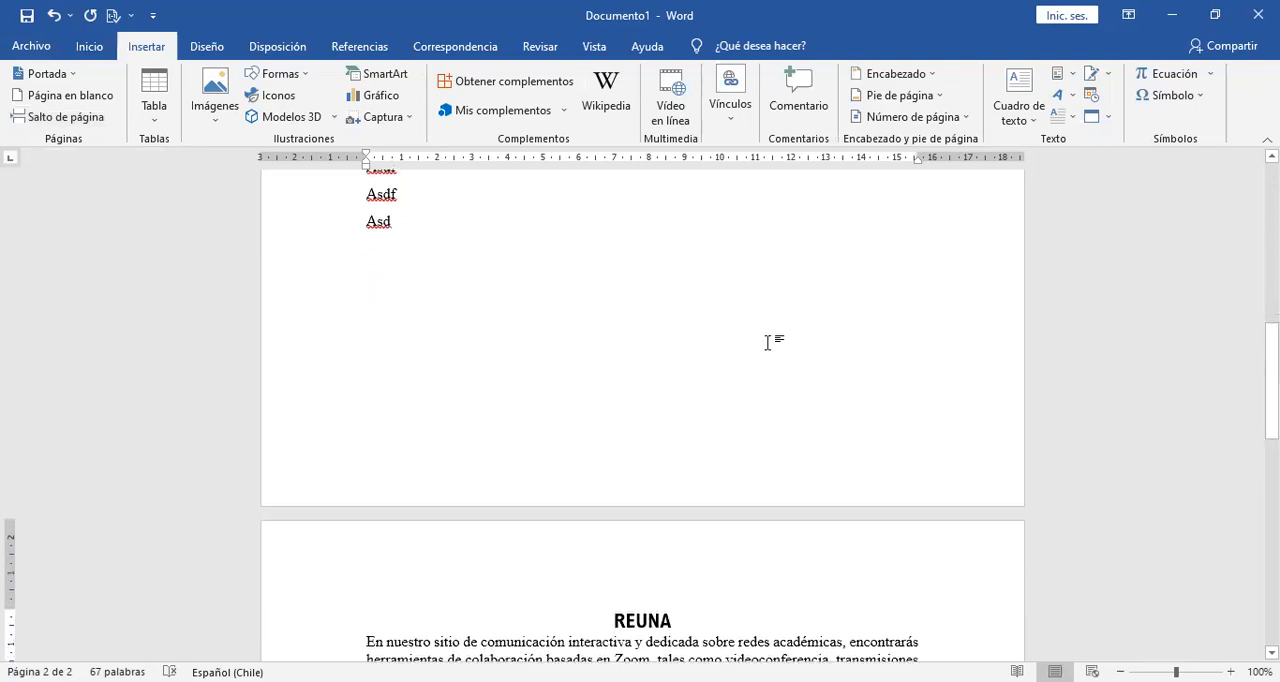
Delete the text from "Asdasd" to the last "Asd", check where the REUNA heading sits, and undo the deletion.
{"action": "left_click_drag", "start_coordinate": [403, 228], "coordinate": [344, 337]}
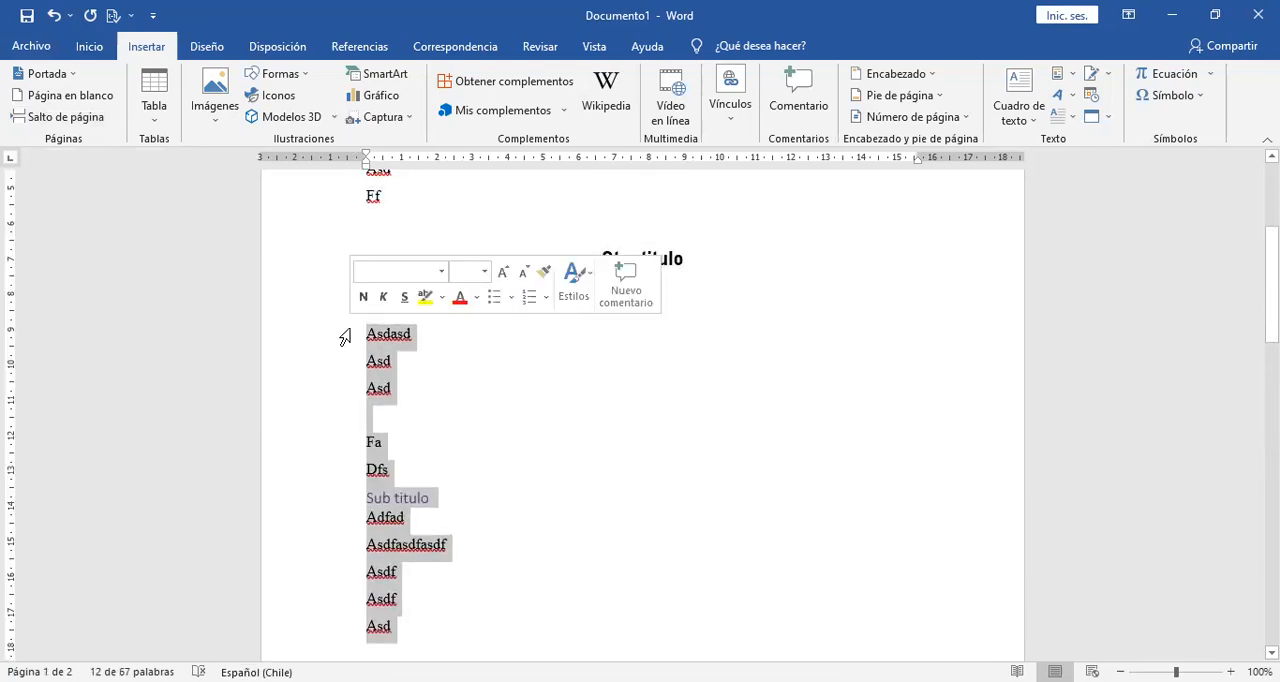
{"action": "key", "text": "Delete"}
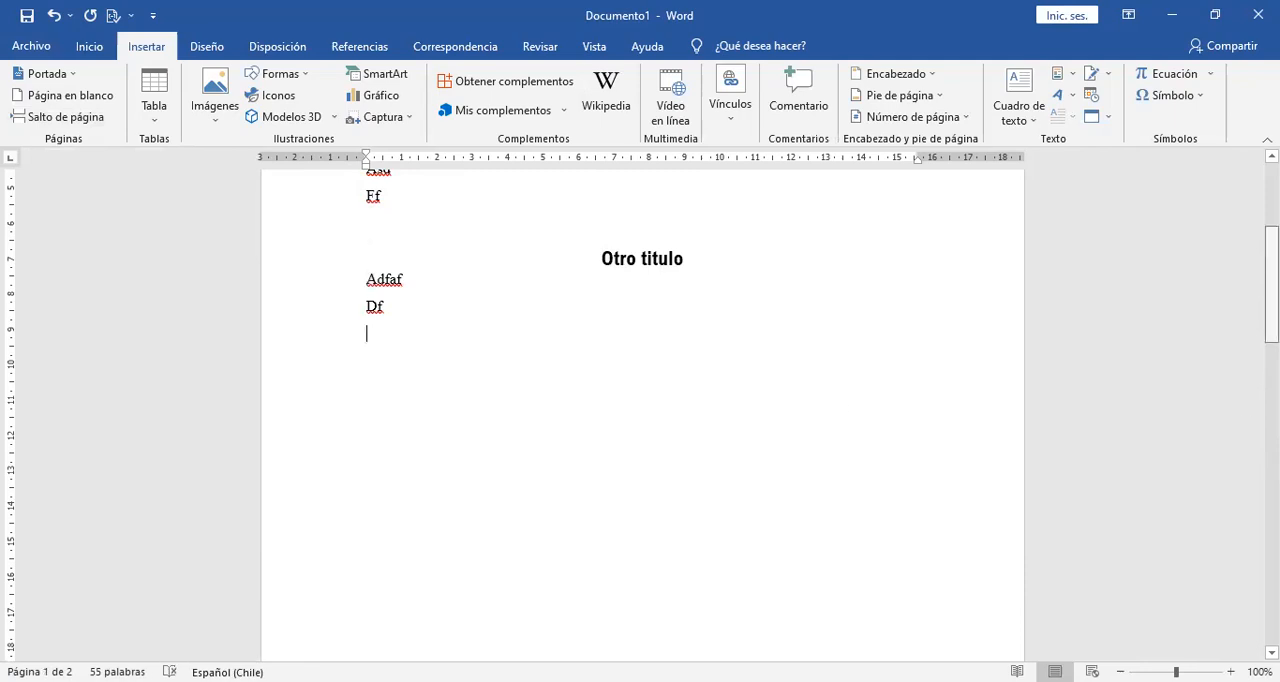
{"action": "left_click_drag", "start_coordinate": [1272, 285], "coordinate": [1272, 395]}
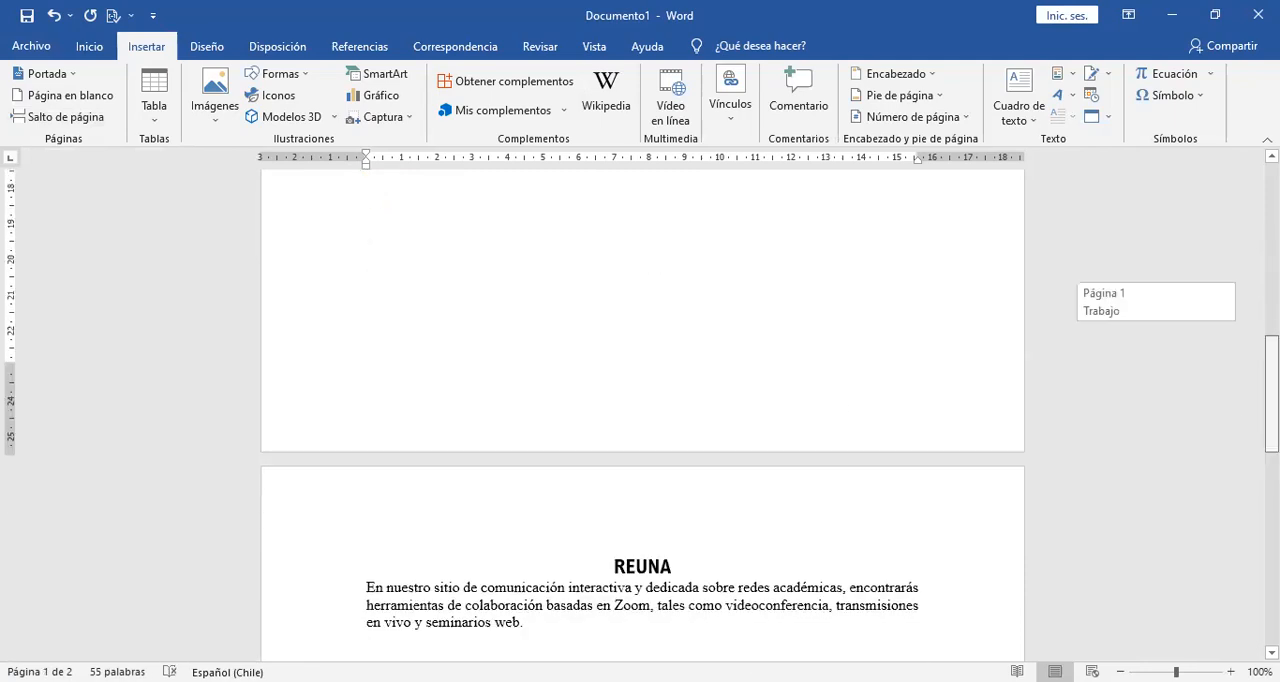
{"action": "key", "text": "ctrl+z"}
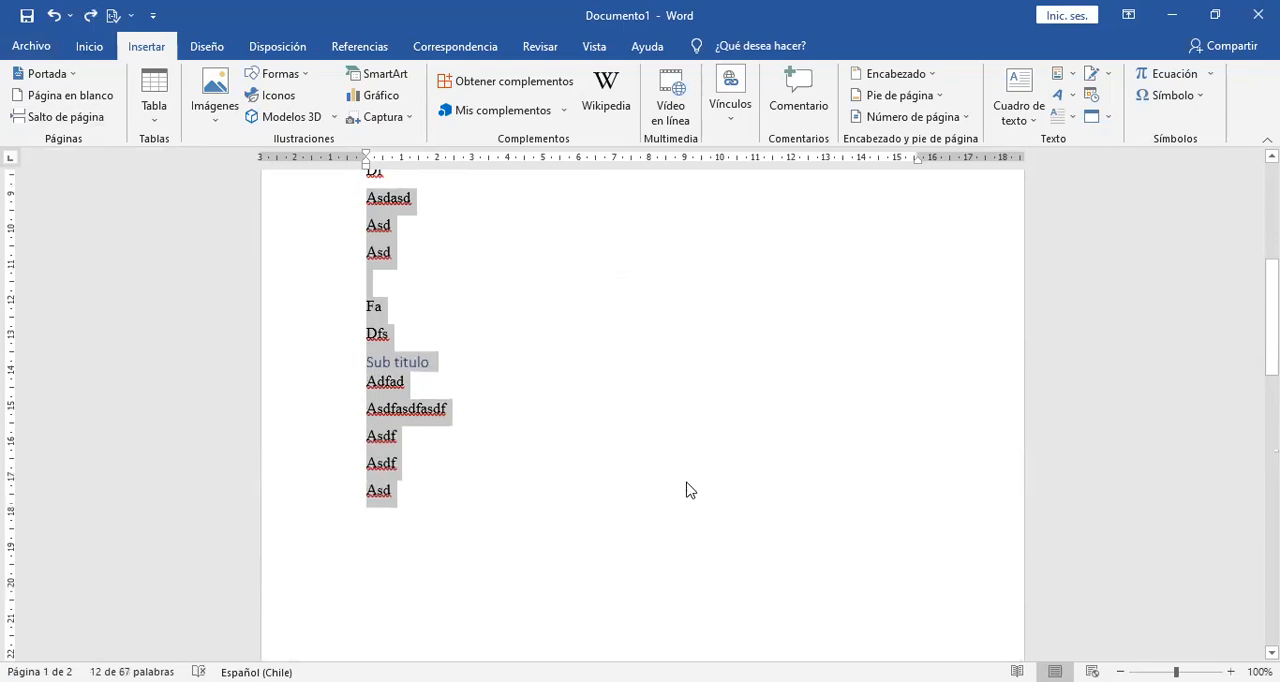
{"action": "left_click", "coordinate": [525, 504]}
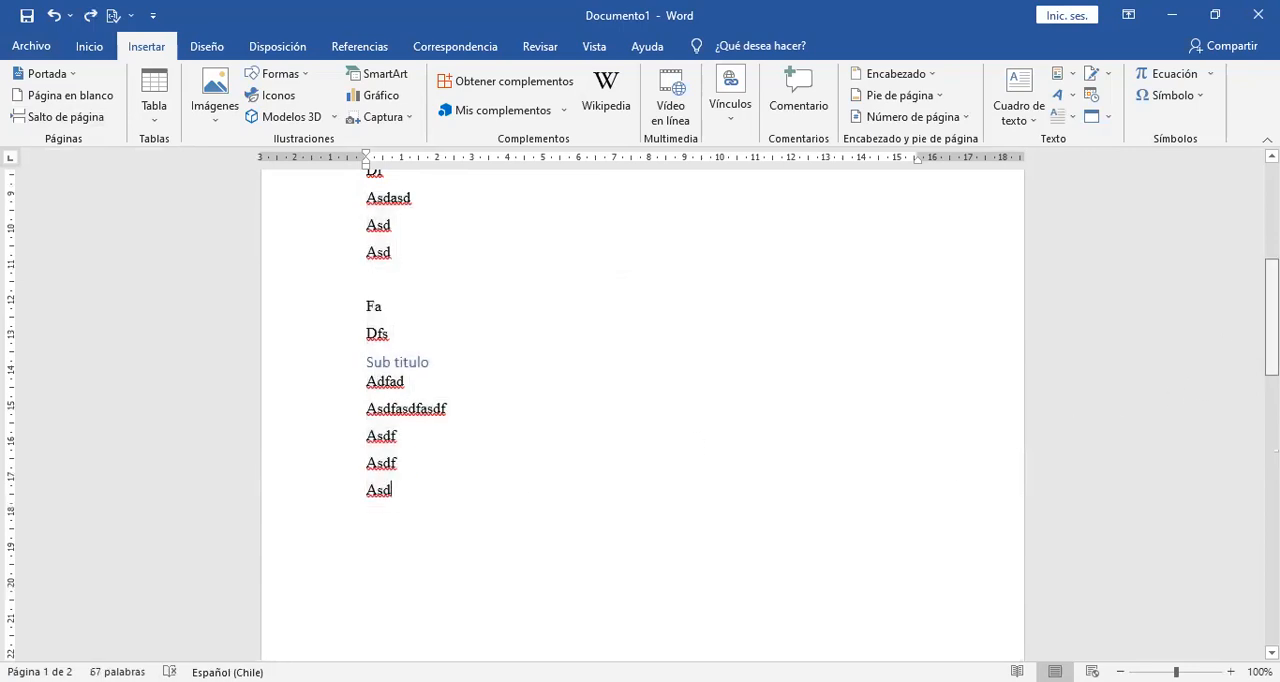
Show the formatting symbols to reveal the page break below the last "Asd".
{"action": "left_click_drag", "start_coordinate": [1272, 317], "coordinate": [1272, 385]}
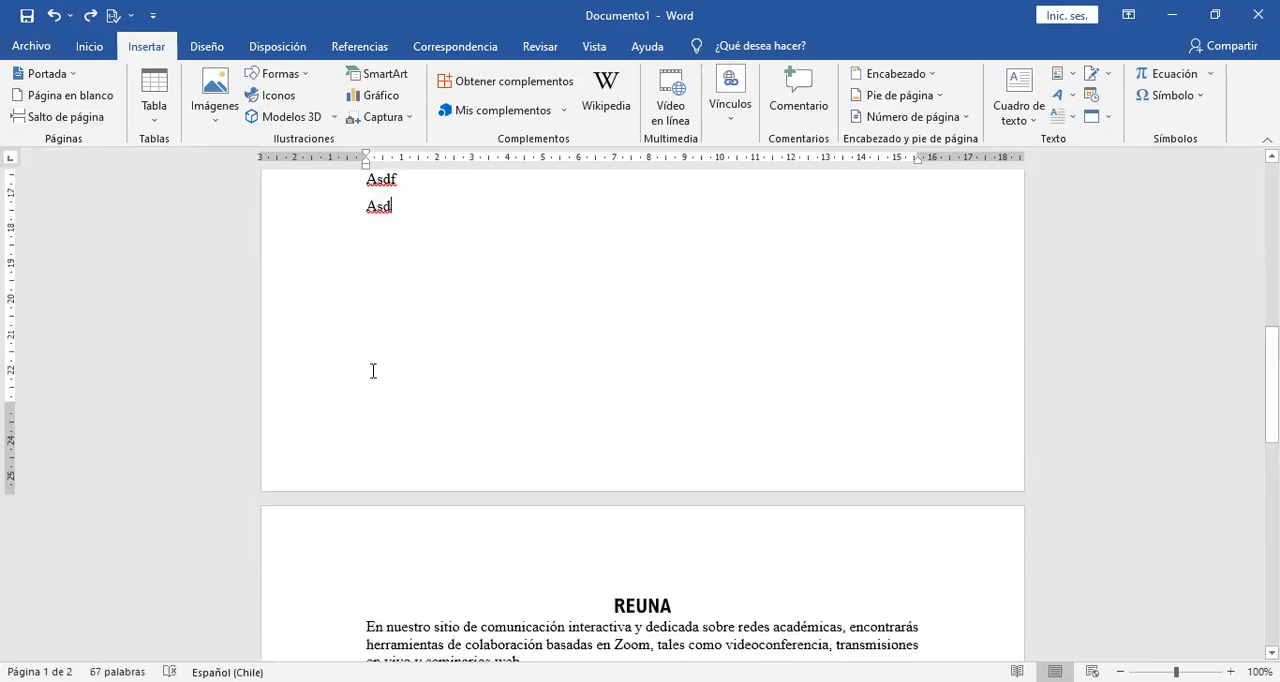
{"action": "left_click", "coordinate": [100, 47]}
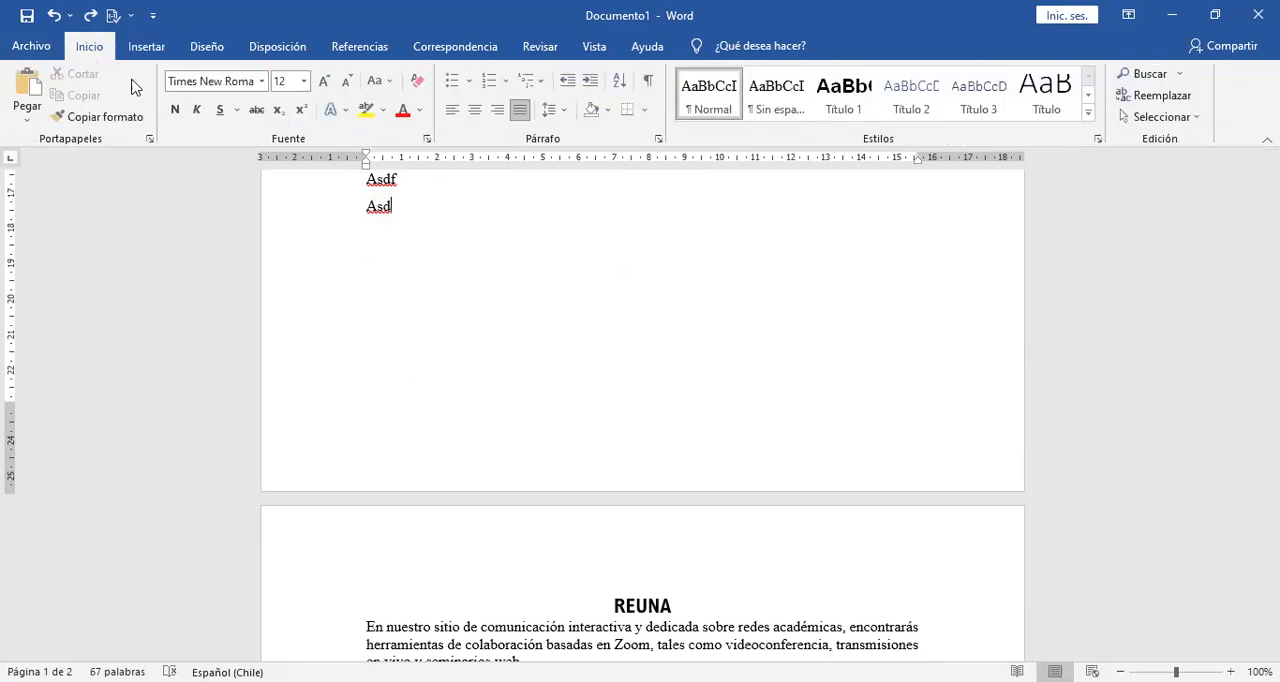
{"action": "left_click", "coordinate": [649, 82]}
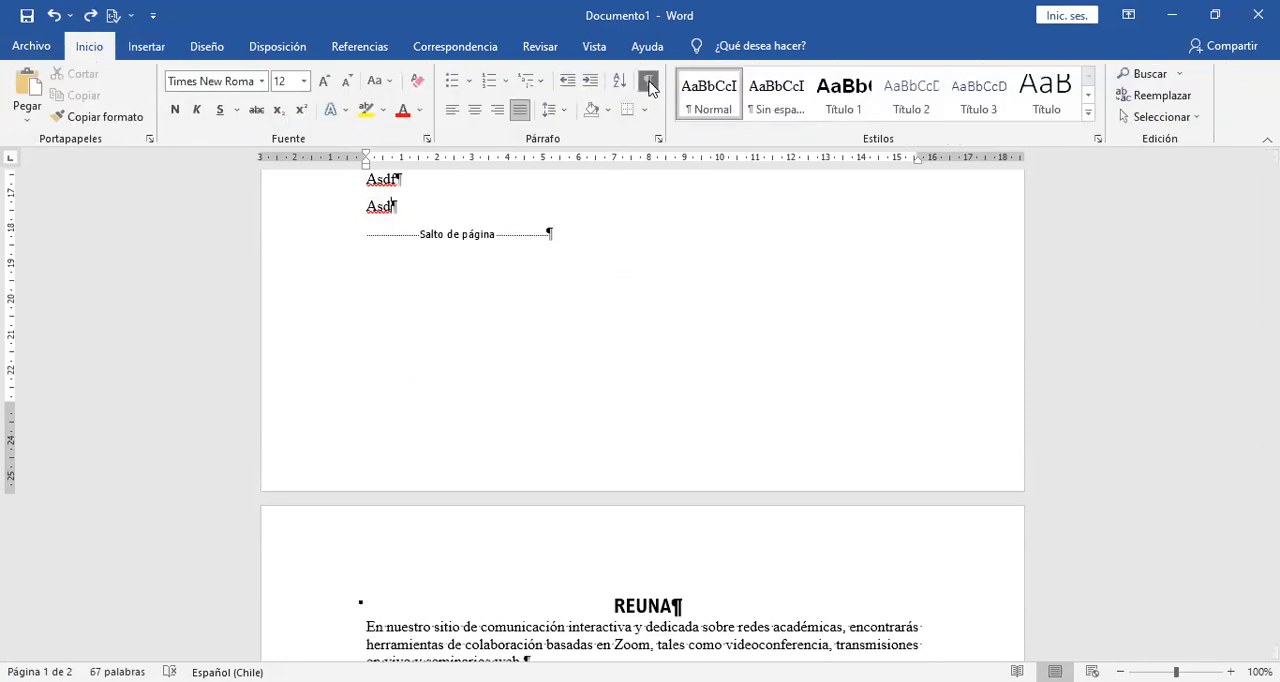
Add blank lines and an "Asd" line followed by a new line above the page break.
{"action": "left_click", "coordinate": [463, 211]}
{"action": "key", "text": "Return"}
{"action": "key", "text": "Return"}
{"action": "key", "text": "Return"}
{"action": "key", "text": "Return"}
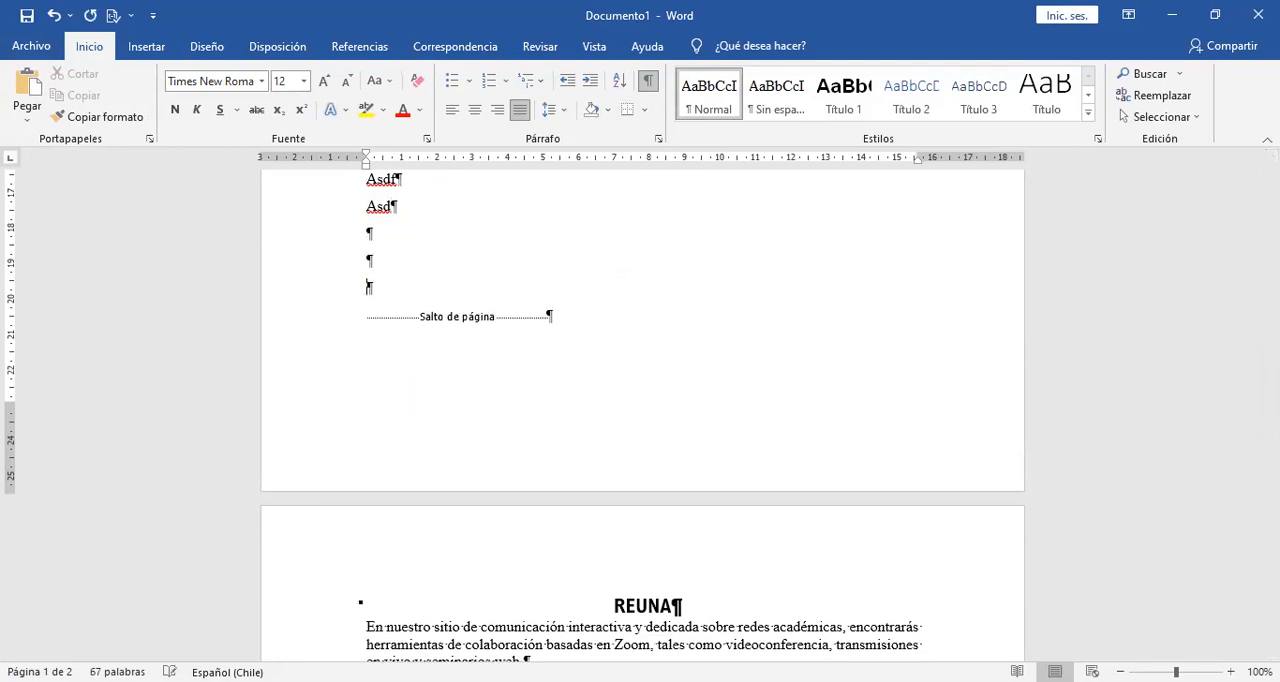
{"action": "type", "text": "asd"}
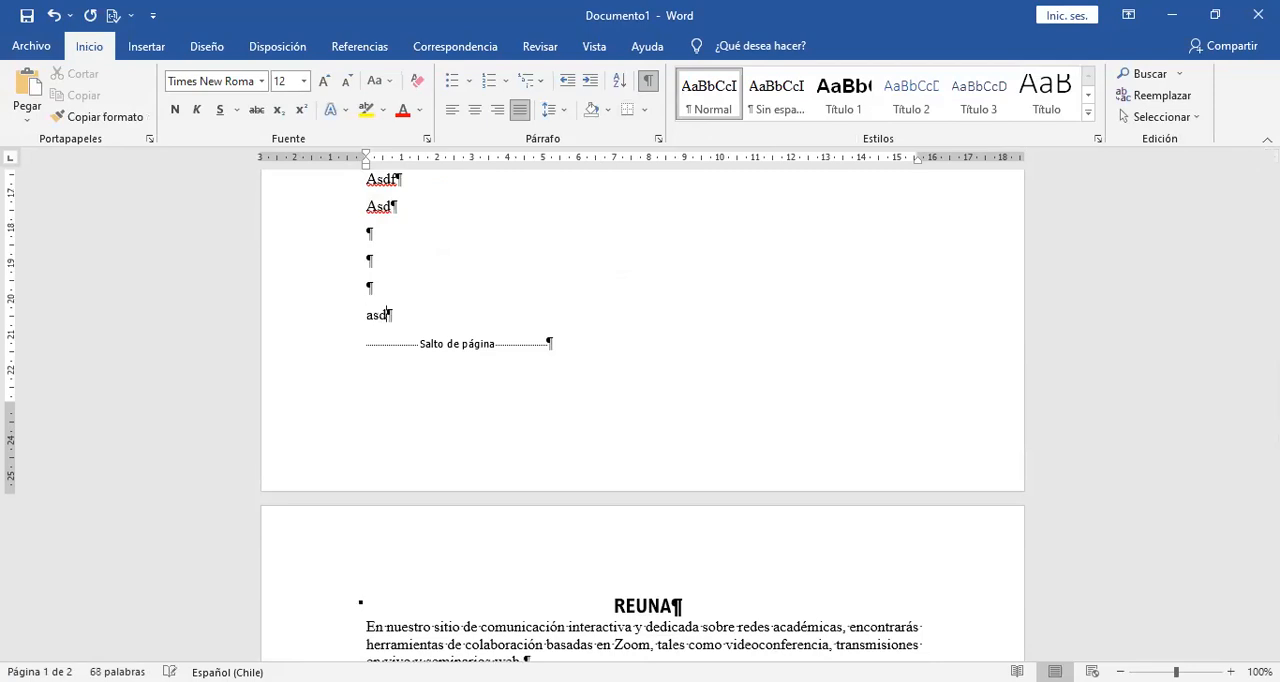
{"action": "key", "text": "Return"}
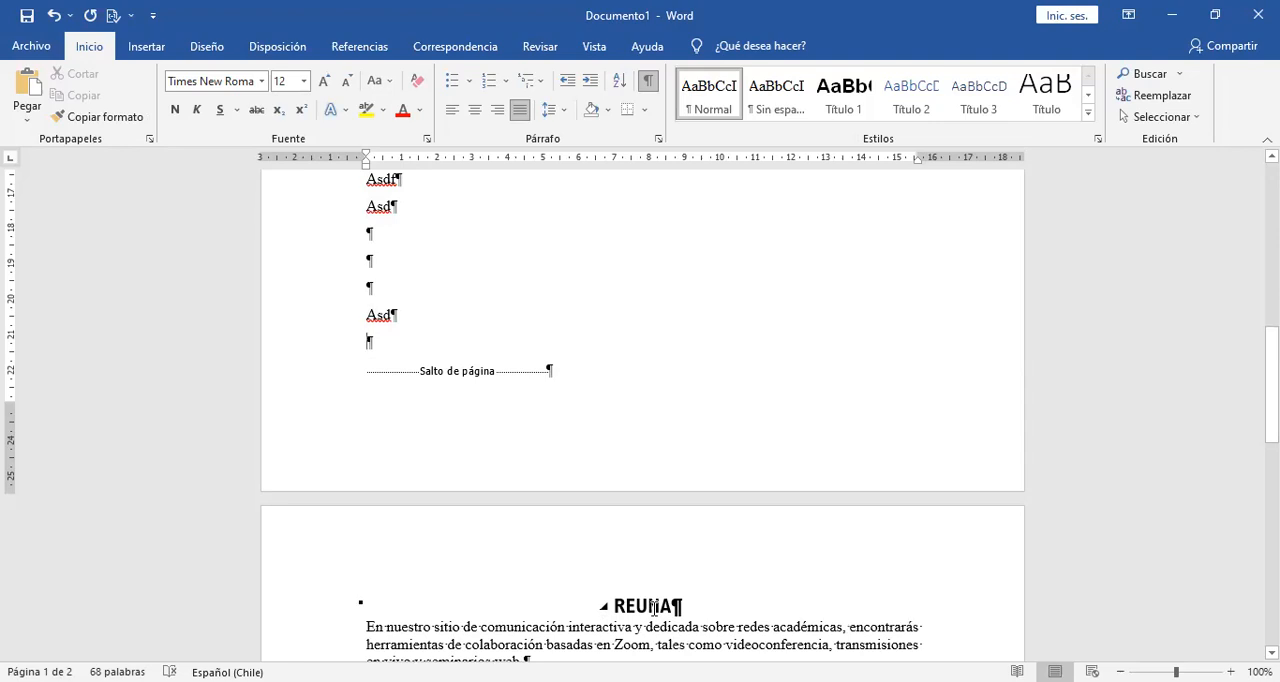
Enter "Asfsdasdf" on the second blank line above the added "Asd" and start a new line below it.
{"action": "left_click", "coordinate": [450, 268]}
{"action": "type", "text": "asfsdasdf"}
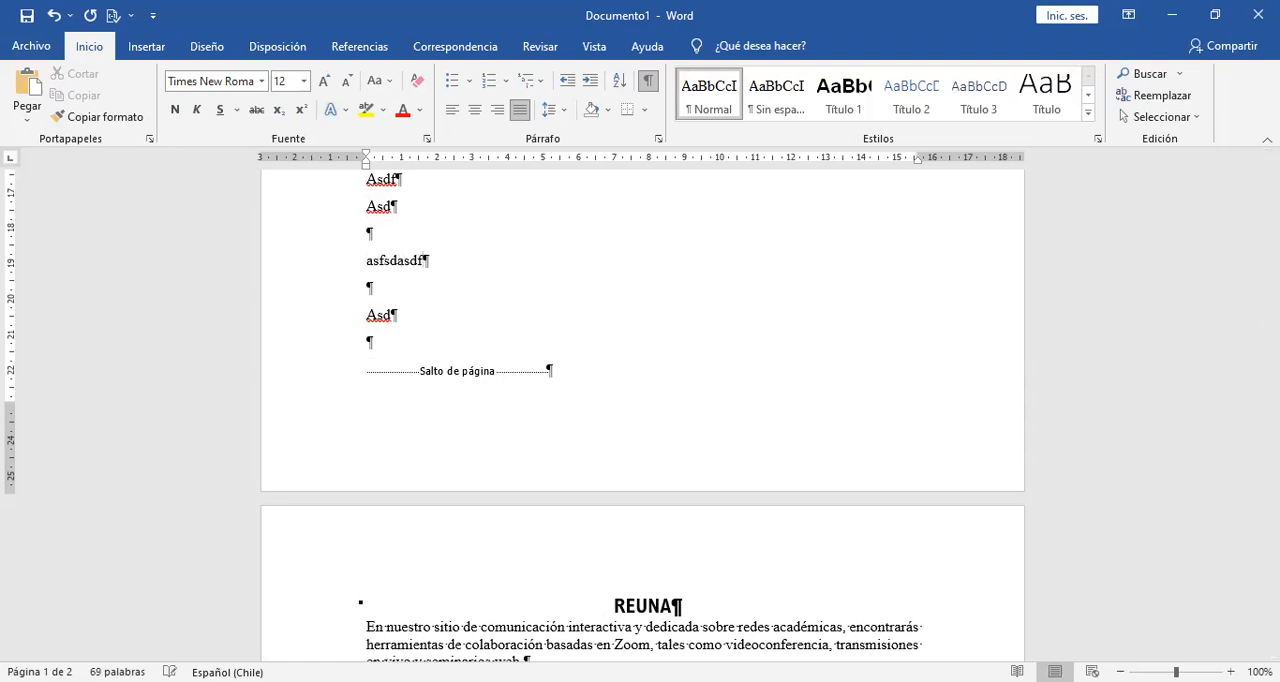
{"action": "key", "text": "Return"}
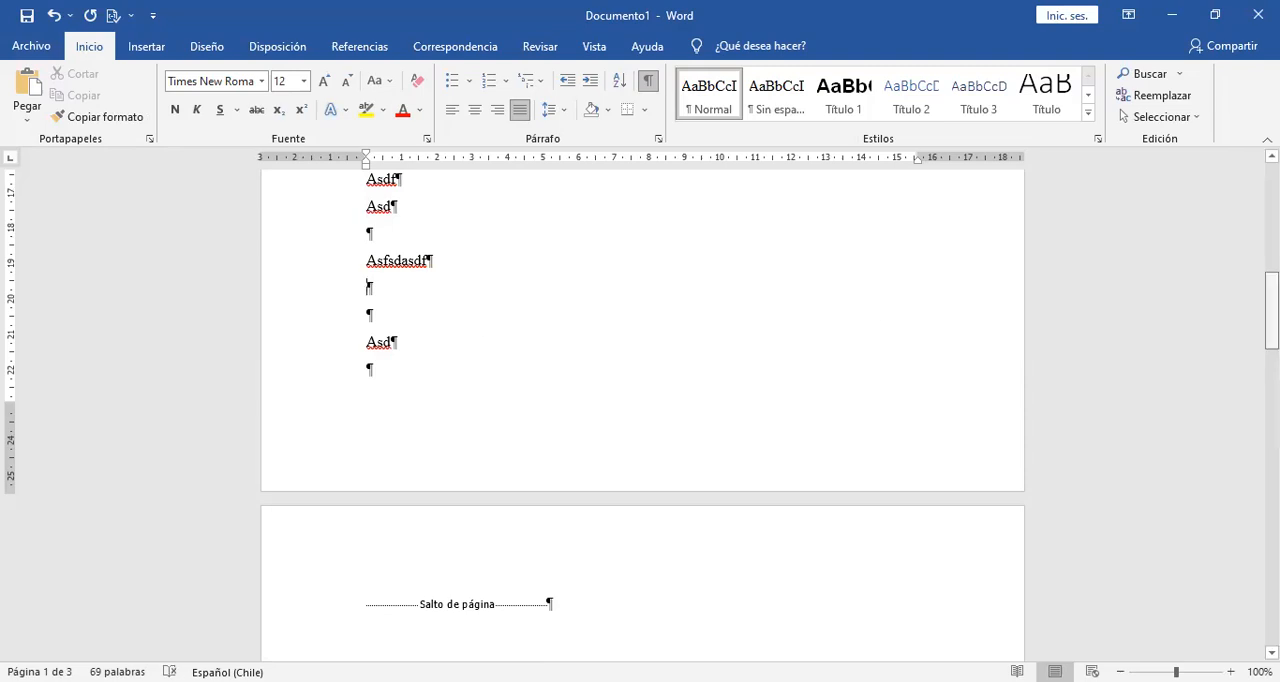
Check the displaced page break on the second page and delete the "Asd" line below "Asfsdasdf".
{"action": "scroll", "coordinate": [468, 441], "scroll_direction": "down", "scroll_amount": 3}
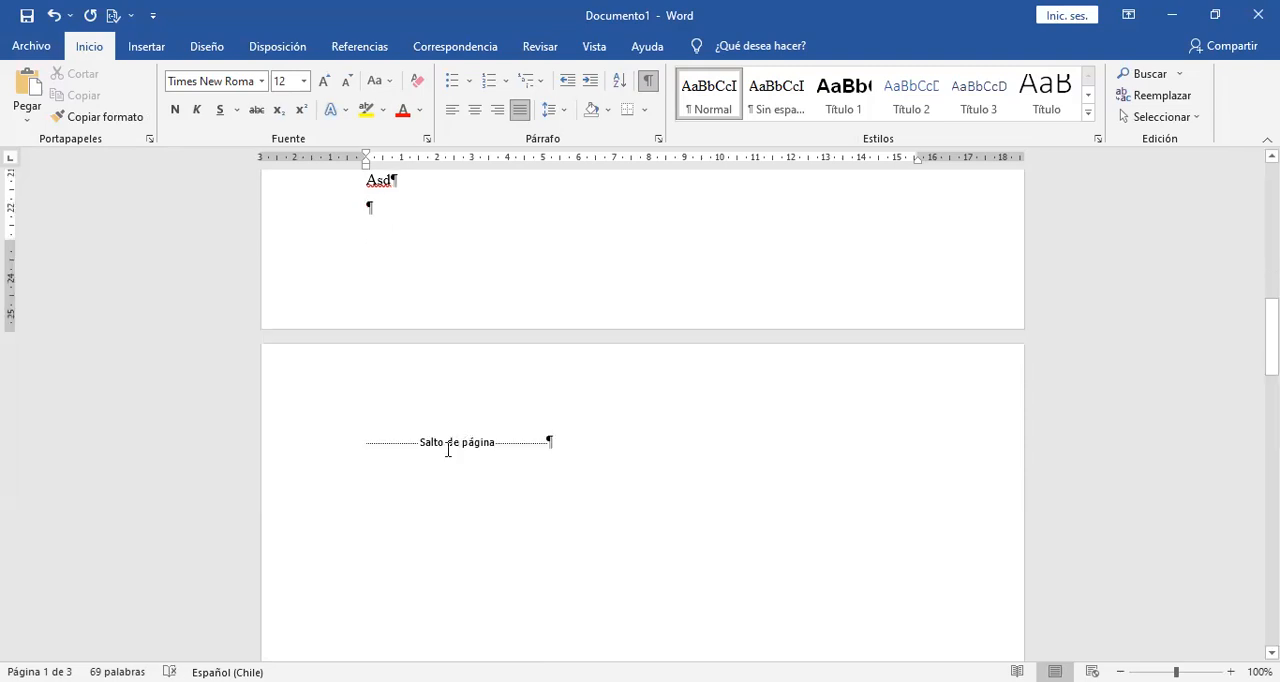
{"action": "mouse_move", "coordinate": [1272, 337]}
{"action": "left_mouse_down"}
{"action": "mouse_move", "coordinate": [1272, 460]}
{"action": "mouse_move", "coordinate": [1272, 317]}
{"action": "left_mouse_up"}
{"action": "left_click", "coordinate": [355, 299]}
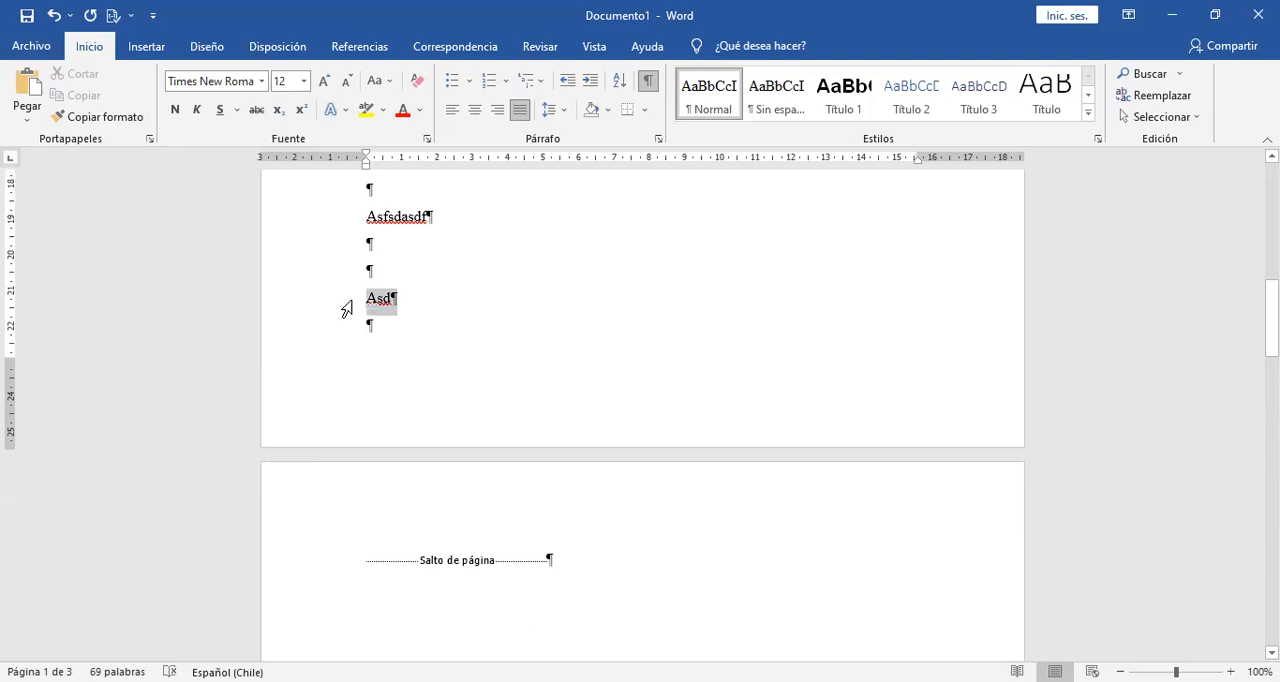
{"action": "key", "text": "Delete"}
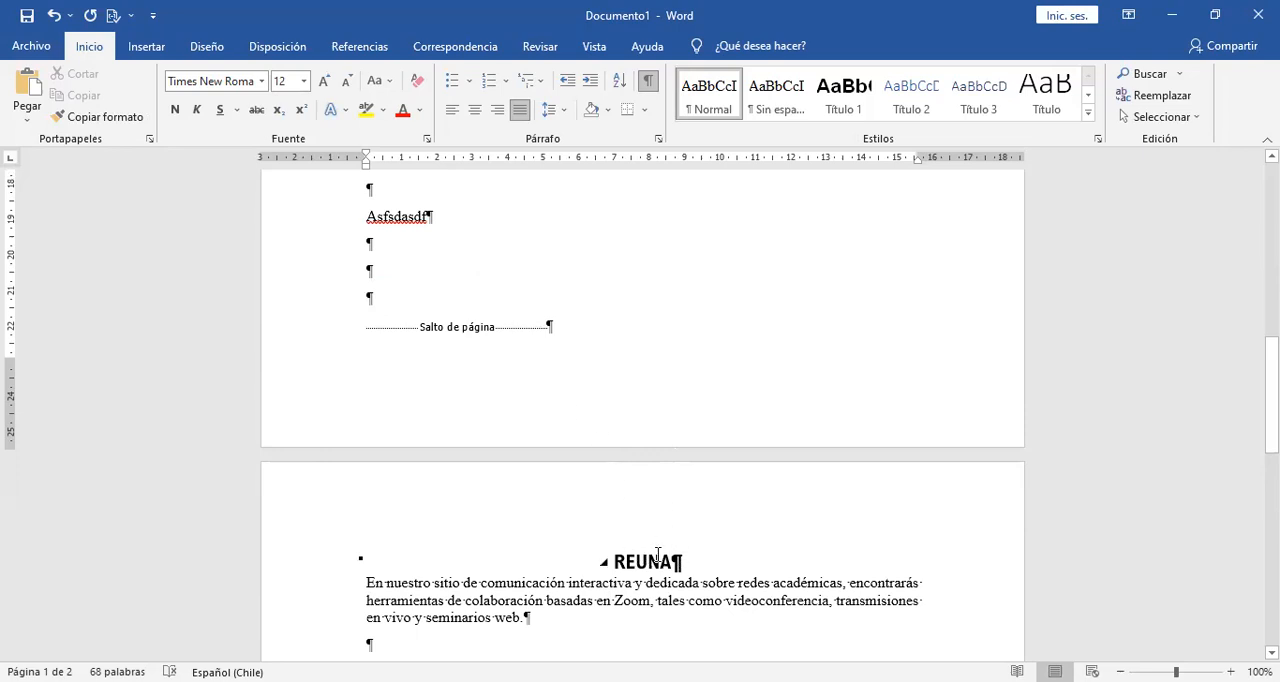
Review the REUNA page, hide the formatting symbols and return to the Trabajo heading at the document's start.
{"action": "left_click_drag", "start_coordinate": [1271, 400], "coordinate": [1271, 593]}
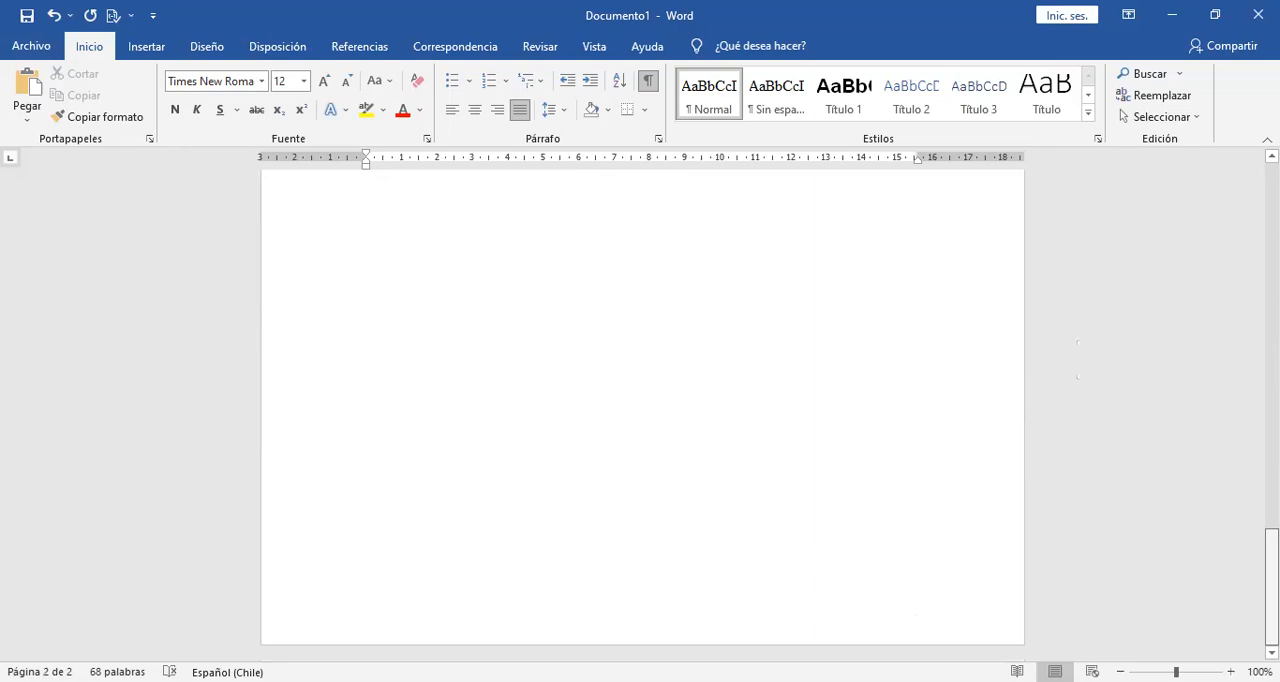
{"action": "key", "text": "Up"}
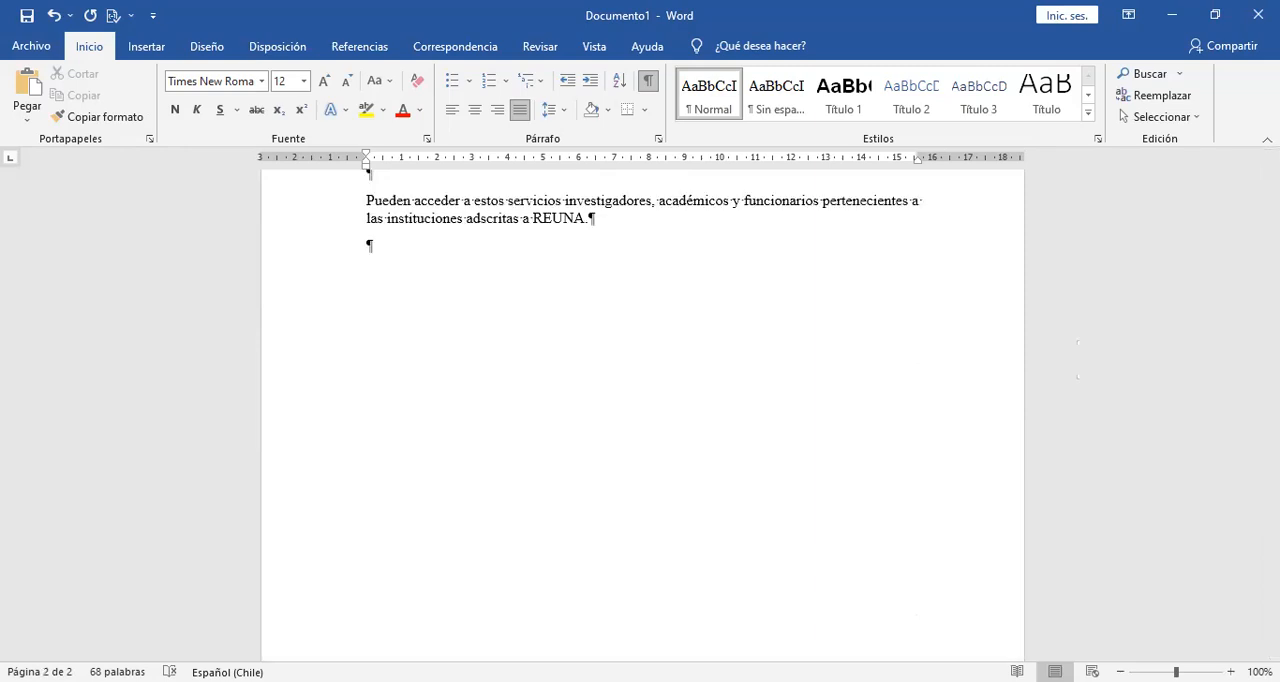
{"action": "left_click_drag", "start_coordinate": [1271, 486], "coordinate": [1271, 333]}
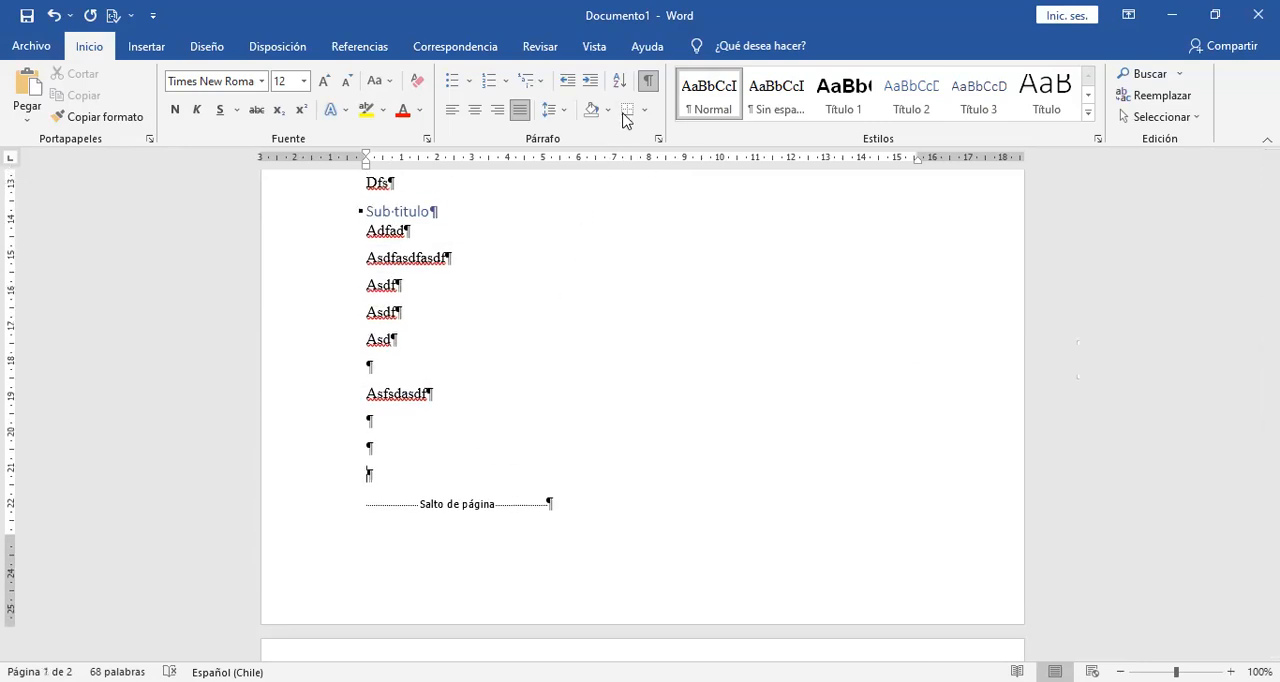
{"action": "left_click", "coordinate": [645, 86]}
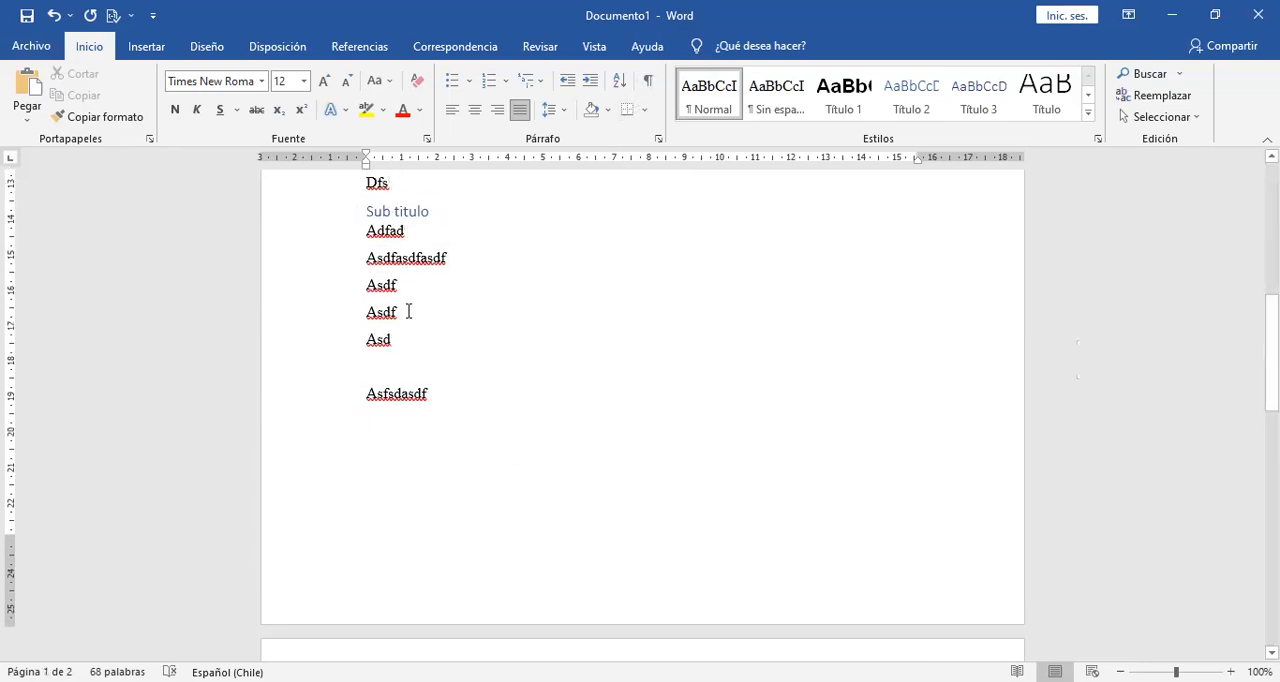
{"action": "left_click_drag", "start_coordinate": [1271, 342], "coordinate": [365, 301]}
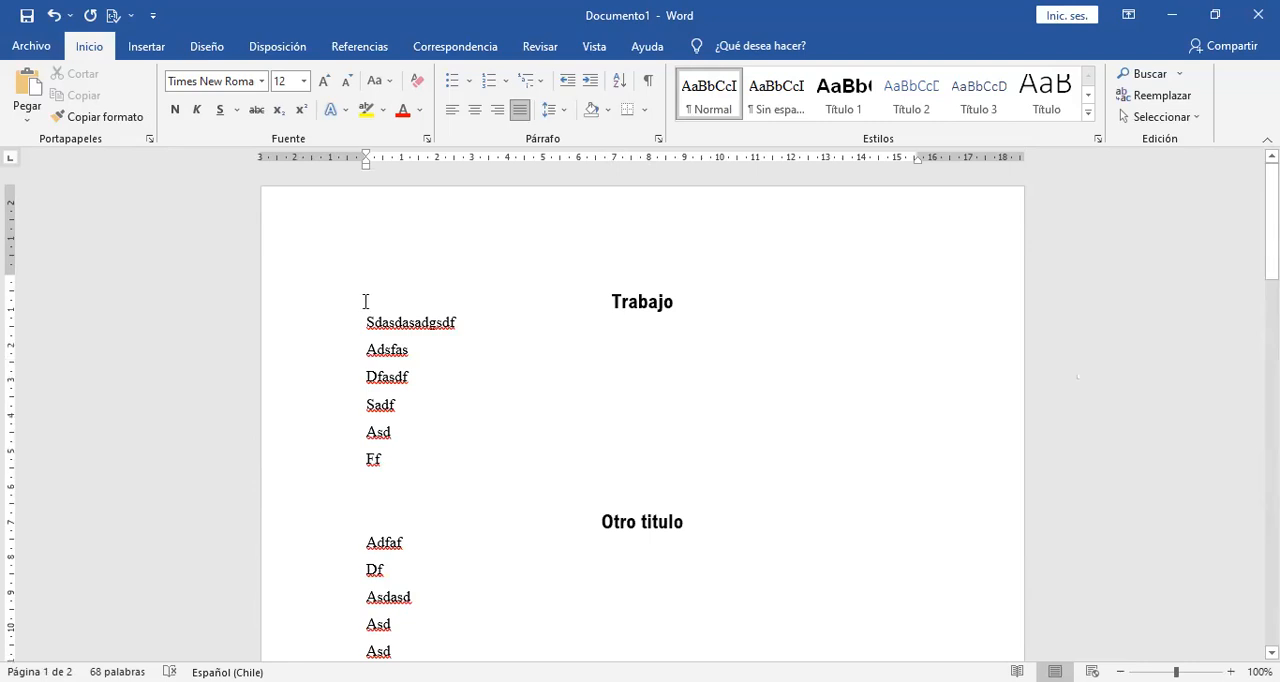
Place the cursor at the end of the last REUNA paragraph and set the citation style to APA Sexta edición.
{"action": "left_click", "coordinate": [365, 301]}
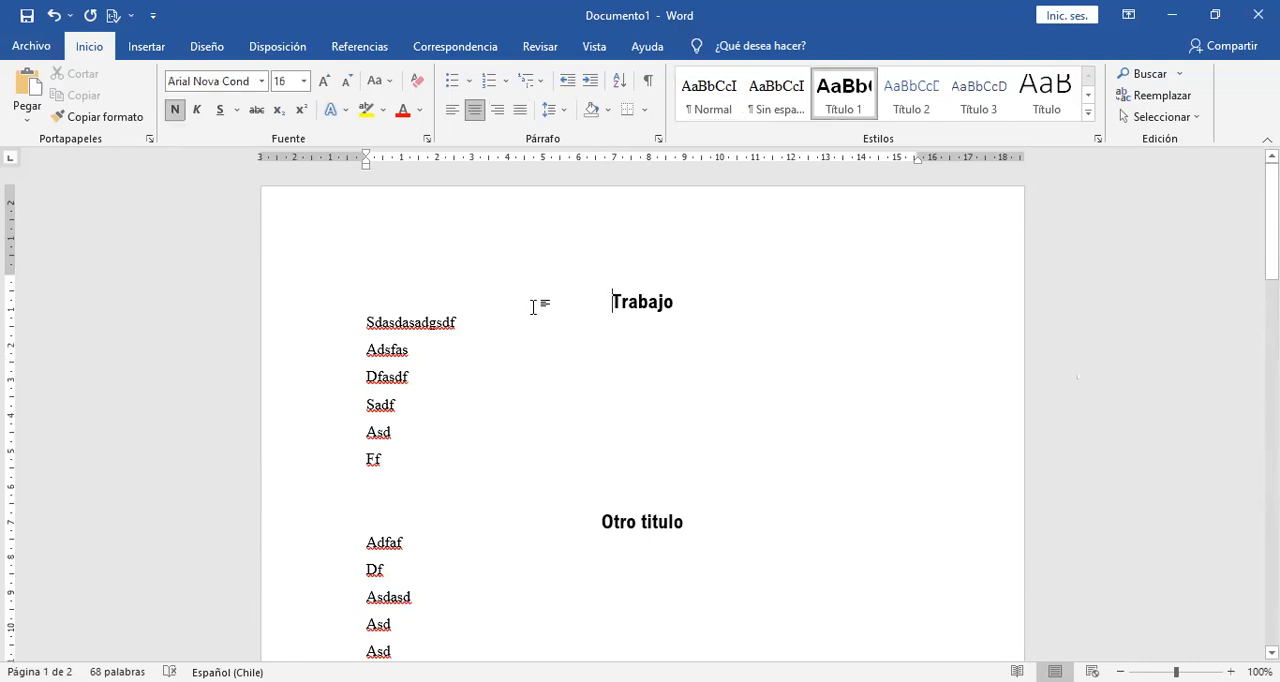
{"action": "left_click_drag", "start_coordinate": [1271, 222], "coordinate": [1271, 442]}
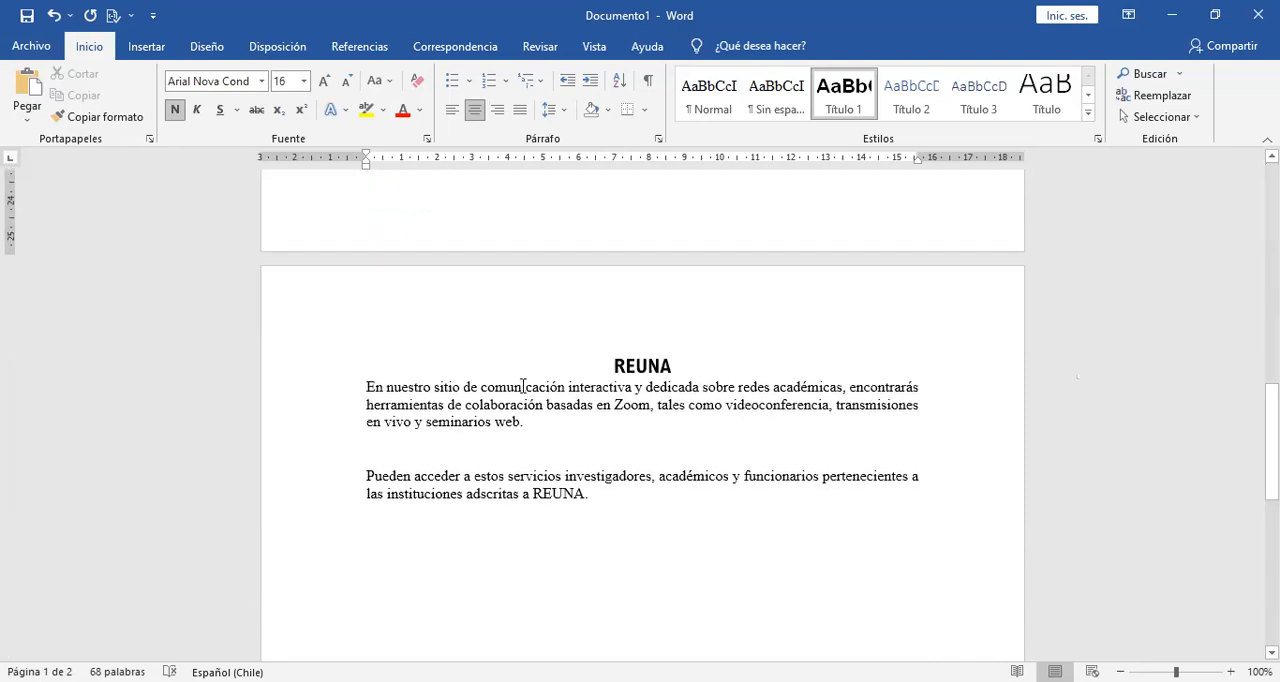
{"action": "left_click", "coordinate": [522, 386]}
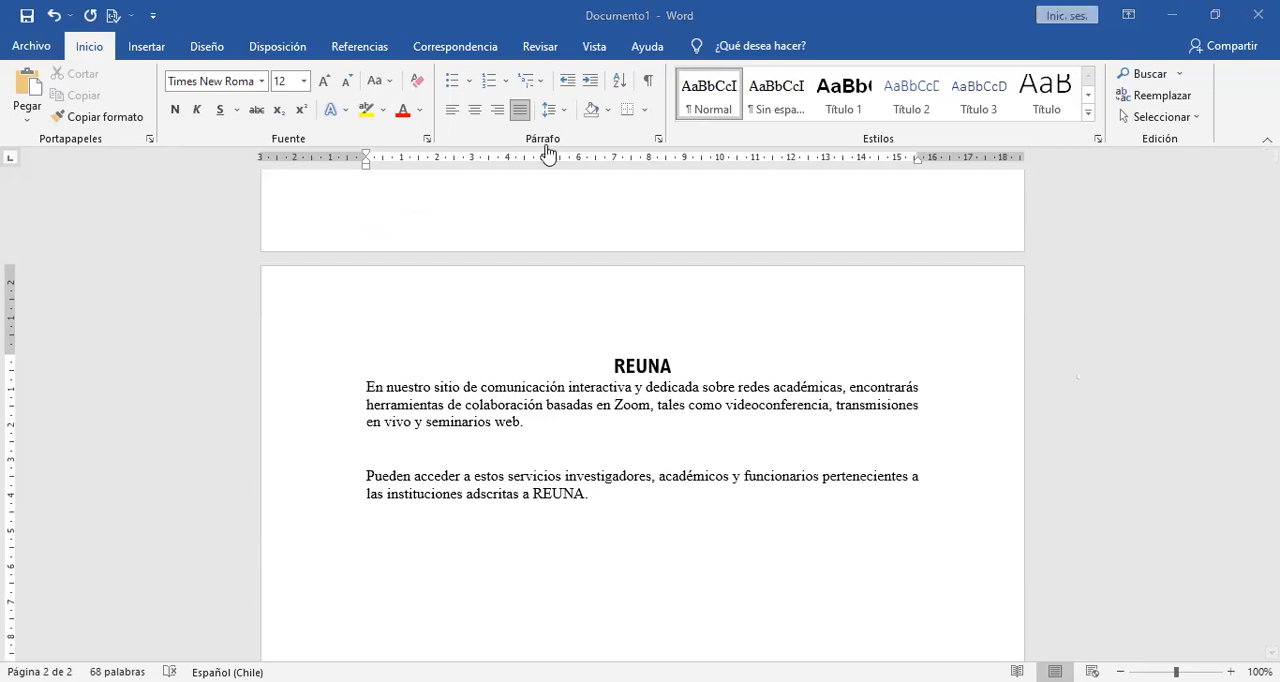
{"action": "left_click", "coordinate": [613, 539]}
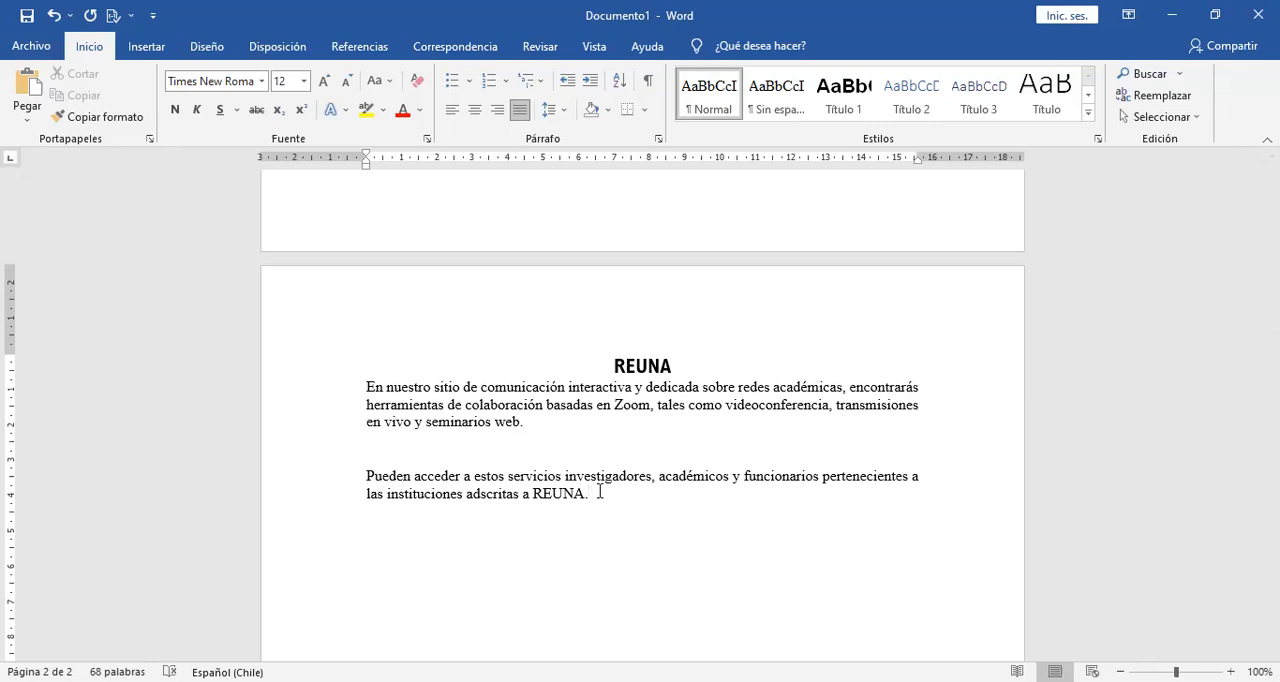
{"action": "left_click", "coordinate": [362, 48]}
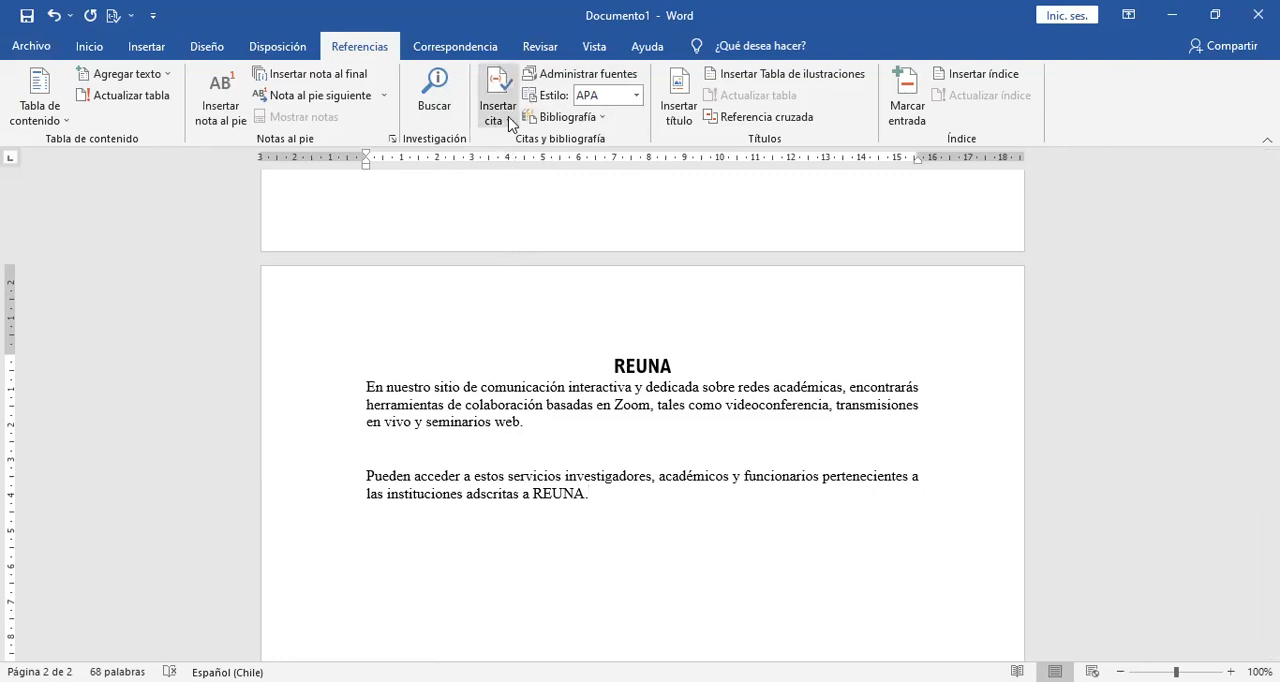
{"action": "left_click", "coordinate": [636, 95]}
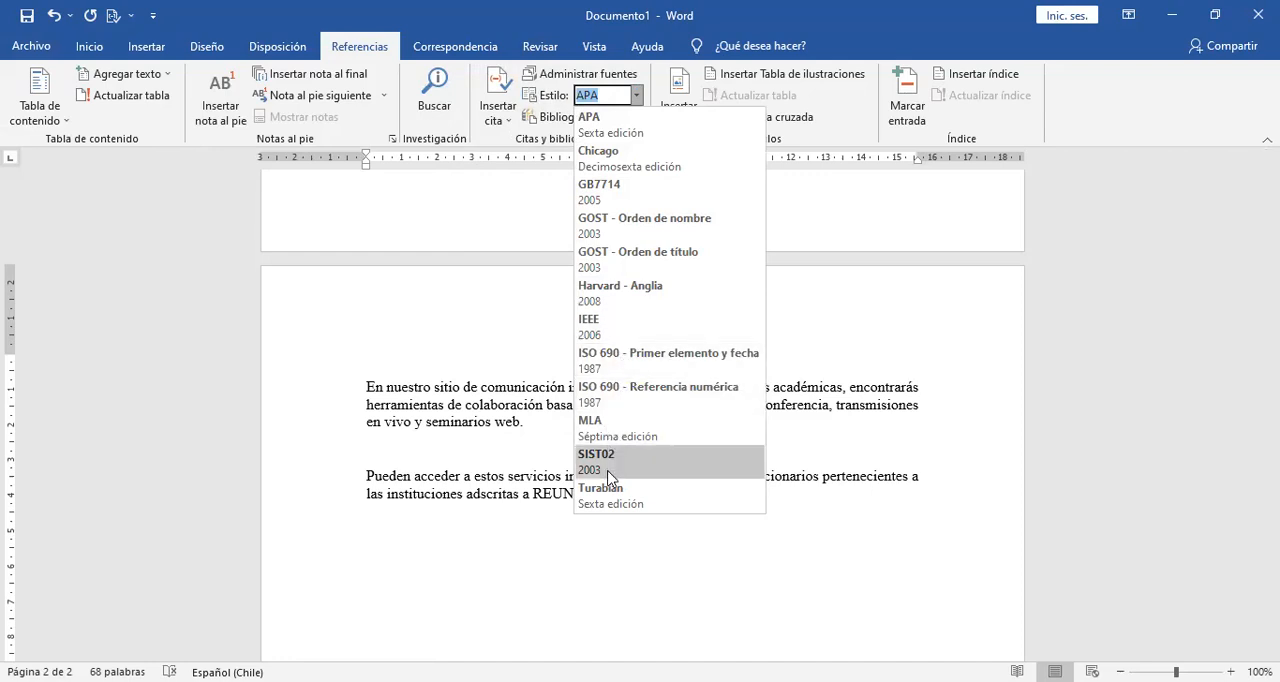
{"action": "left_click", "coordinate": [605, 131]}
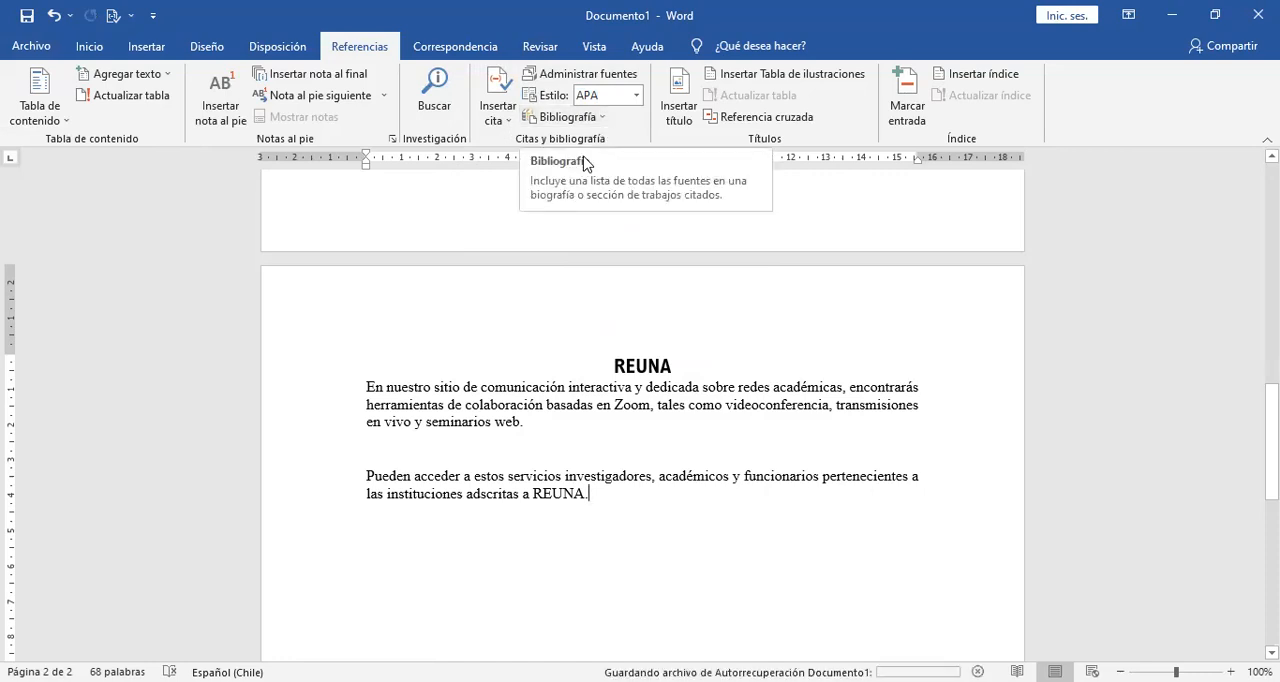
Start a new source for a citation after the last REUNA paragraph and set its source type to Sitio web.
{"action": "left_click", "coordinate": [499, 127]}
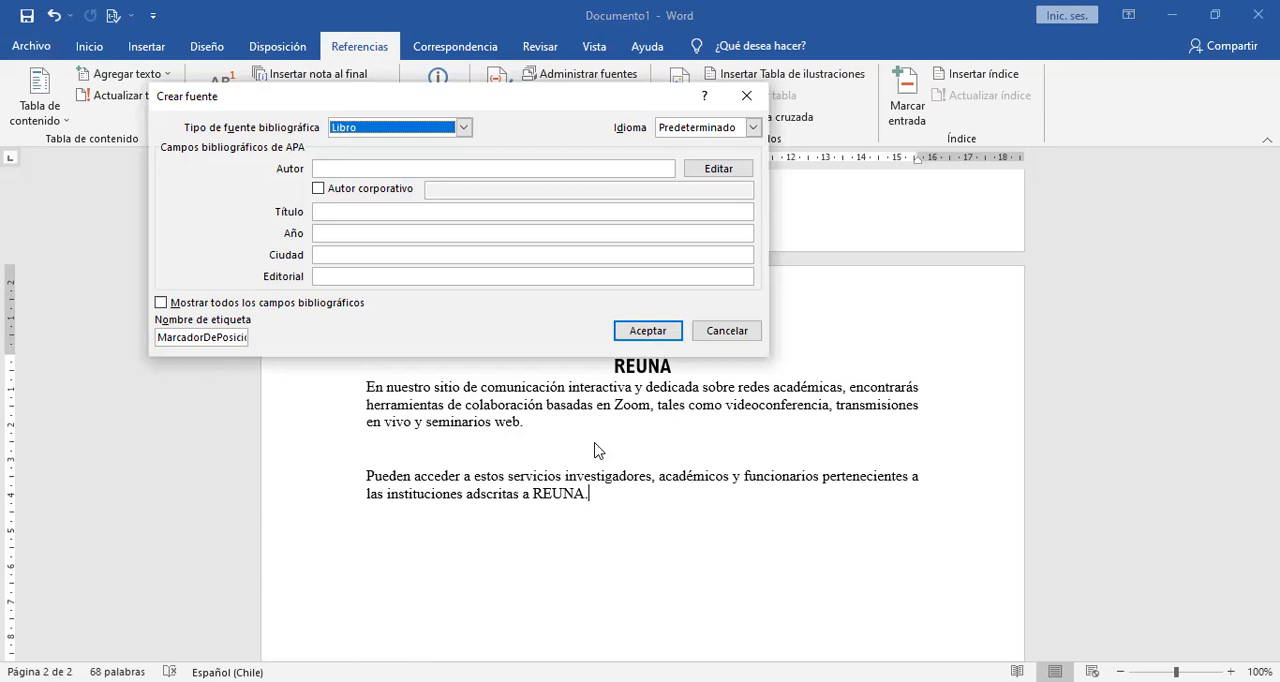
{"action": "left_click", "coordinate": [466, 127]}
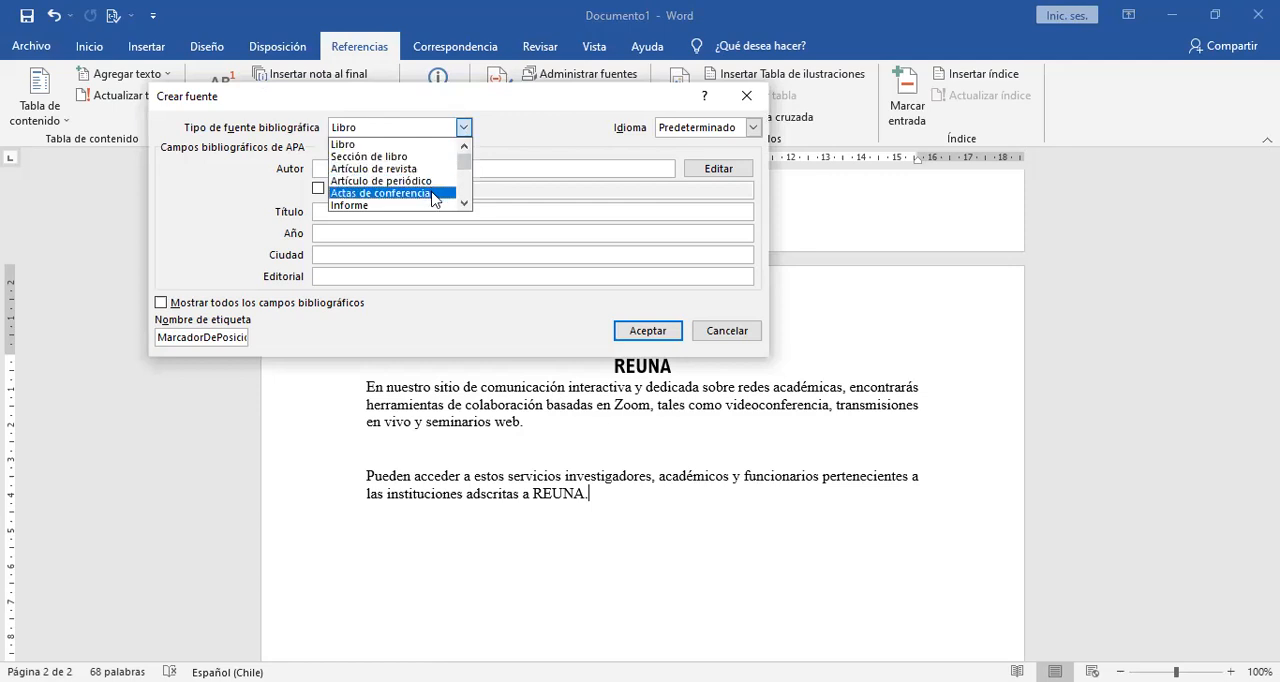
{"action": "left_click", "coordinate": [465, 205]}
{"action": "left_click", "coordinate": [465, 205]}
{"action": "left_click", "coordinate": [465, 205]}
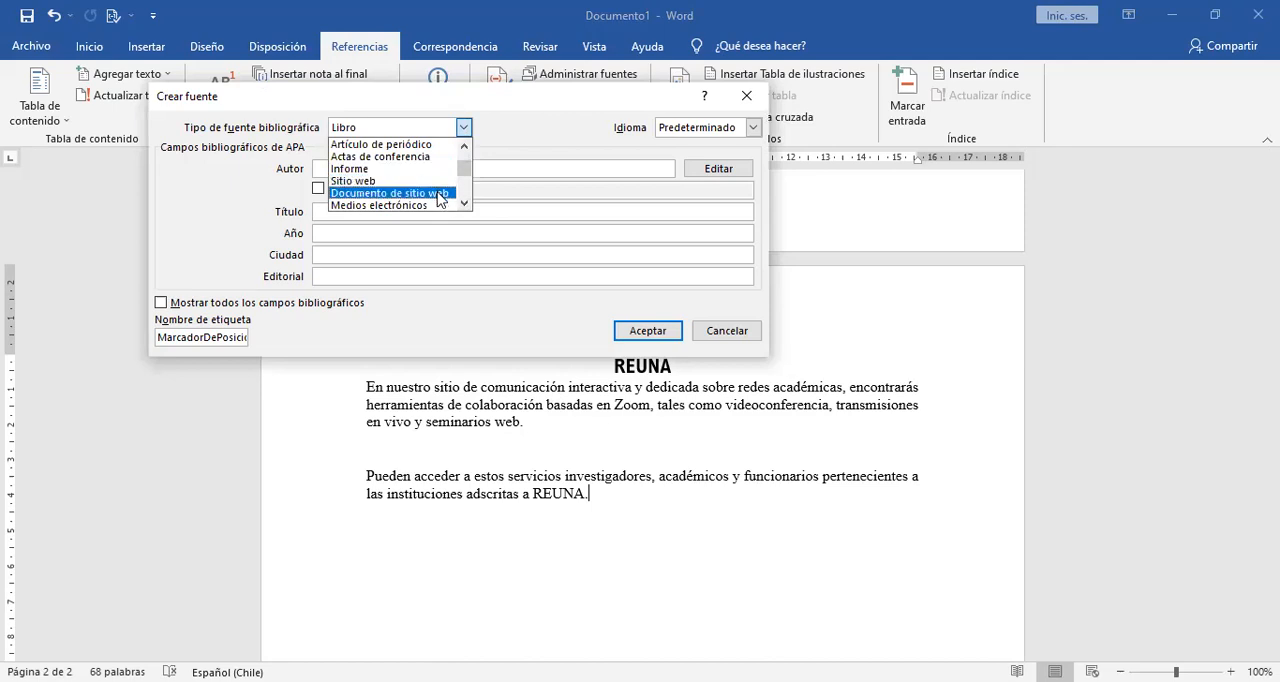
{"action": "left_click", "coordinate": [465, 204]}
{"action": "left_click", "coordinate": [465, 204]}
{"action": "left_click", "coordinate": [465, 204]}
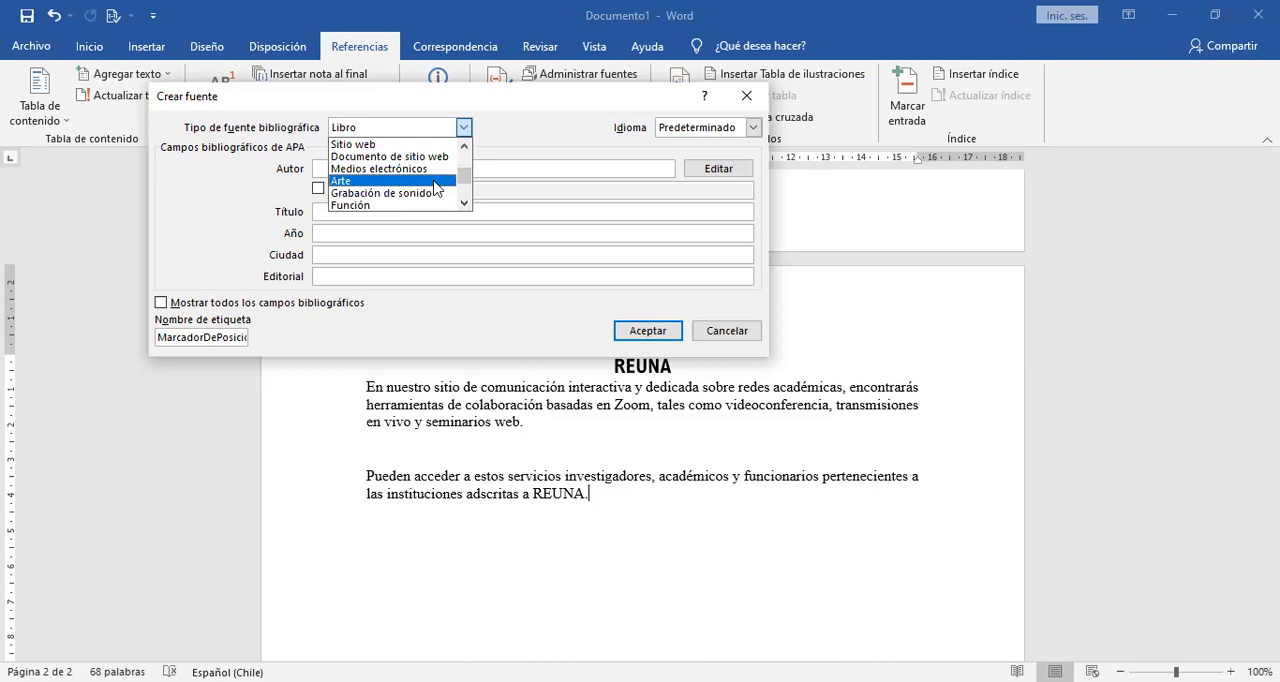
{"action": "left_click", "coordinate": [465, 204]}
{"action": "left_click", "coordinate": [465, 204]}
{"action": "left_click", "coordinate": [465, 204]}
{"action": "left_click", "coordinate": [465, 204]}
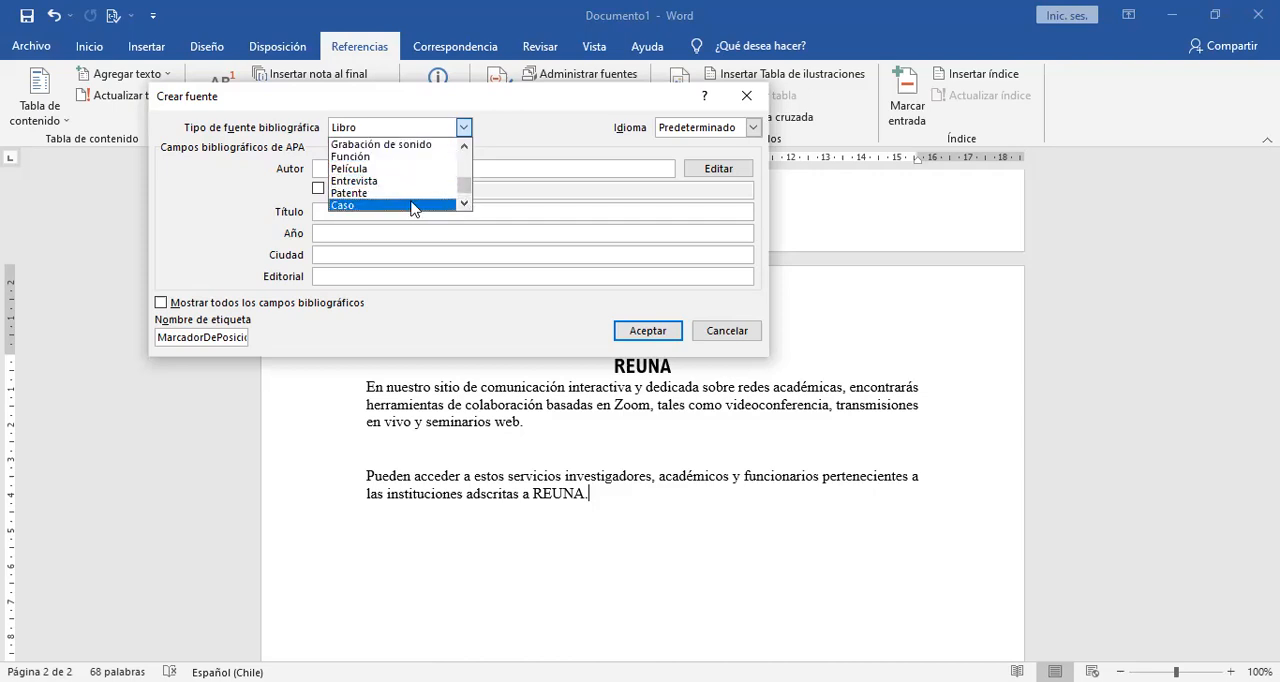
{"action": "left_click", "coordinate": [465, 204]}
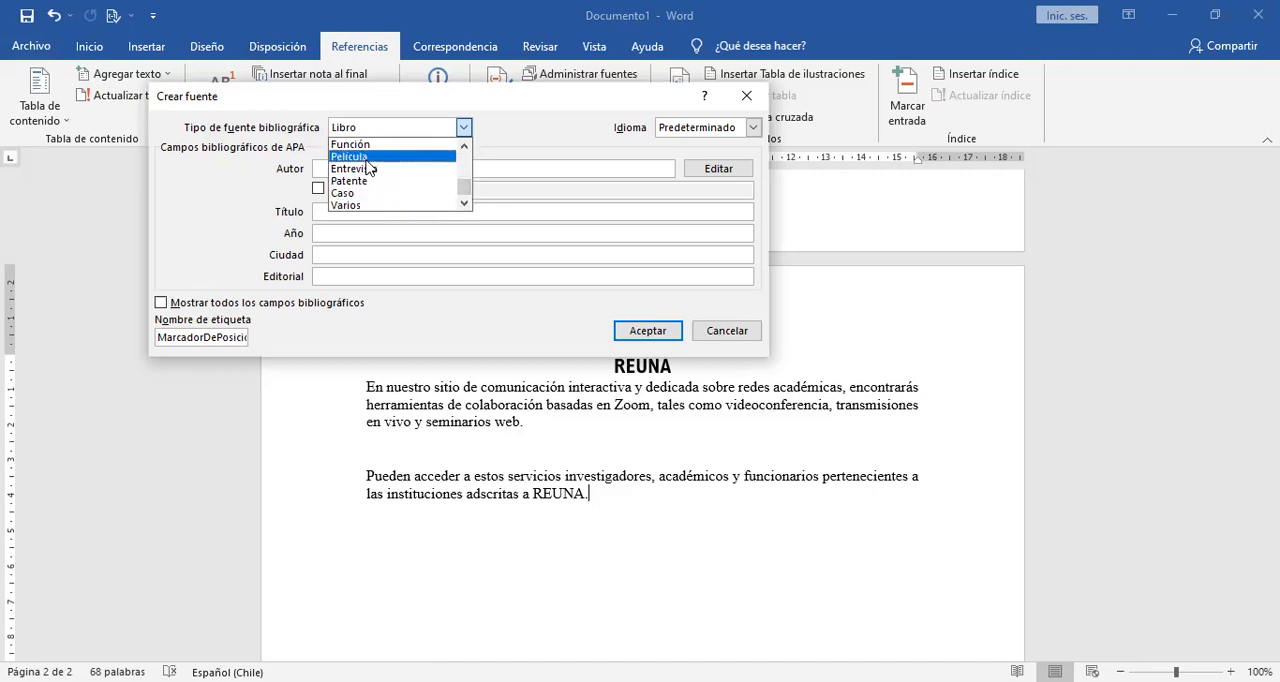
{"action": "left_click", "coordinate": [465, 146]}
{"action": "left_click", "coordinate": [465, 146]}
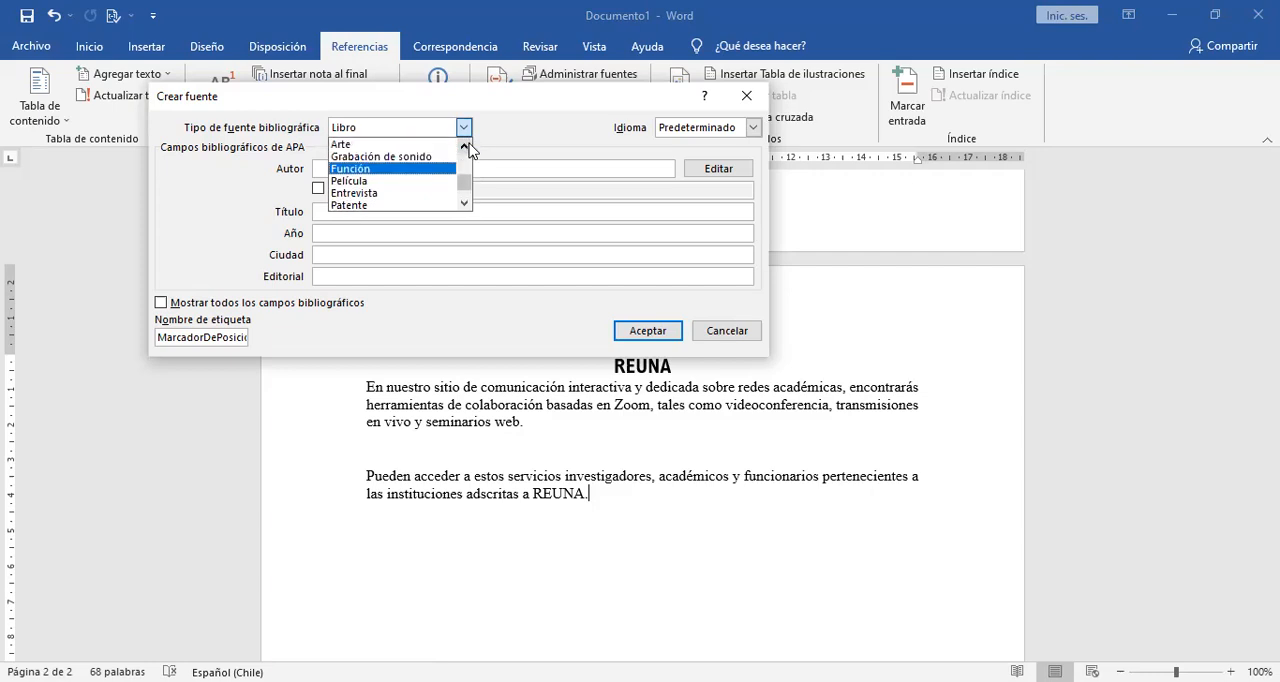
{"action": "left_click", "coordinate": [465, 146]}
{"action": "left_click", "coordinate": [465, 146]}
{"action": "left_click", "coordinate": [465, 146]}
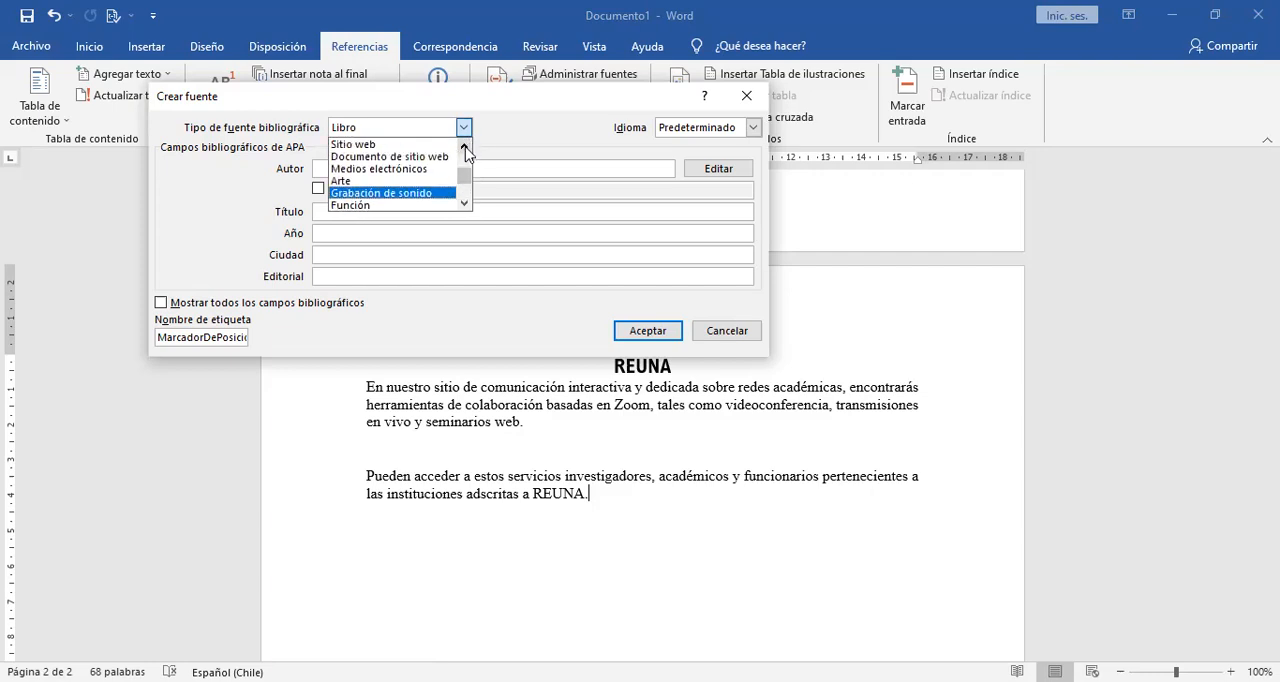
{"action": "left_click", "coordinate": [465, 146]}
{"action": "left_click", "coordinate": [465, 146]}
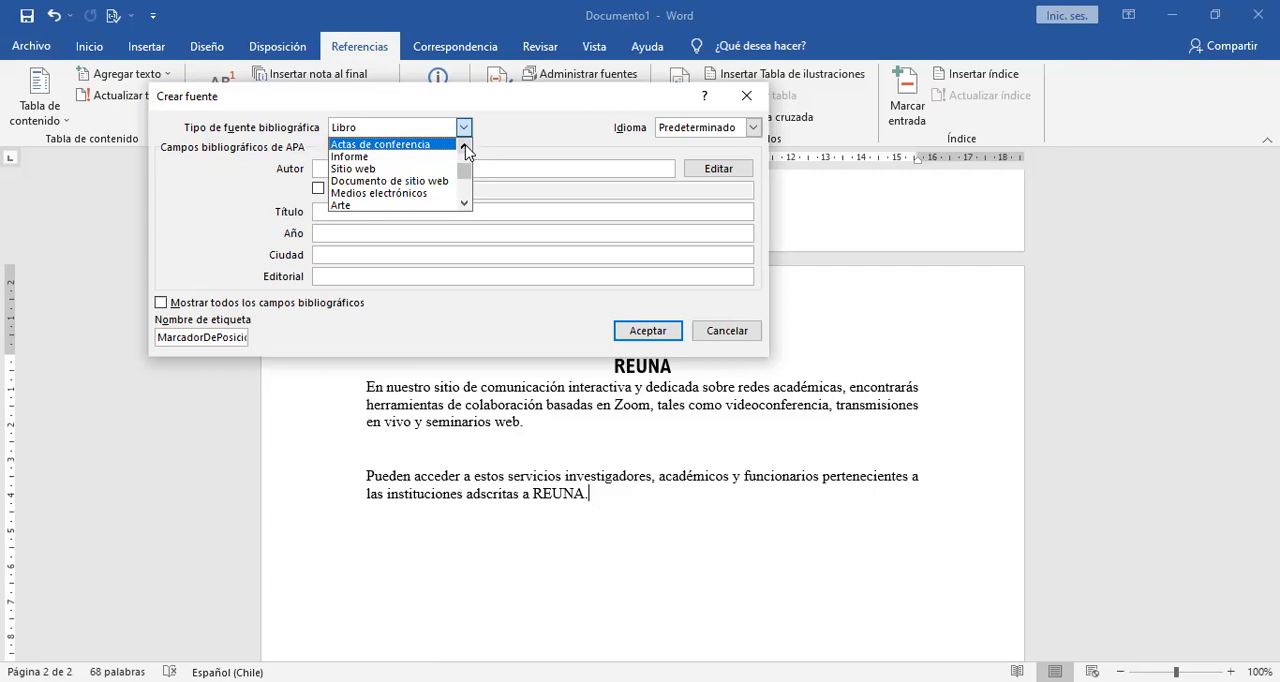
{"action": "left_click", "coordinate": [360, 169]}
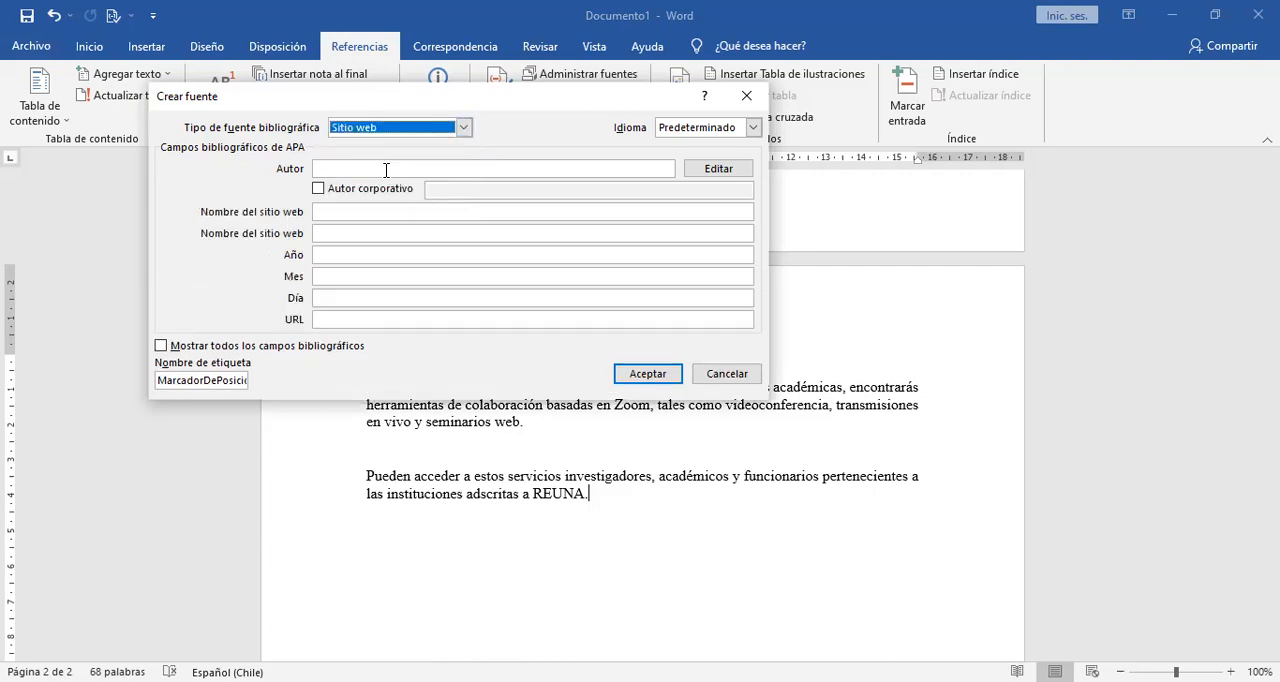
Enter "Reuna" as the source's author and "Reuna pra zoom" as the website name.
{"action": "left_click", "coordinate": [383, 169]}
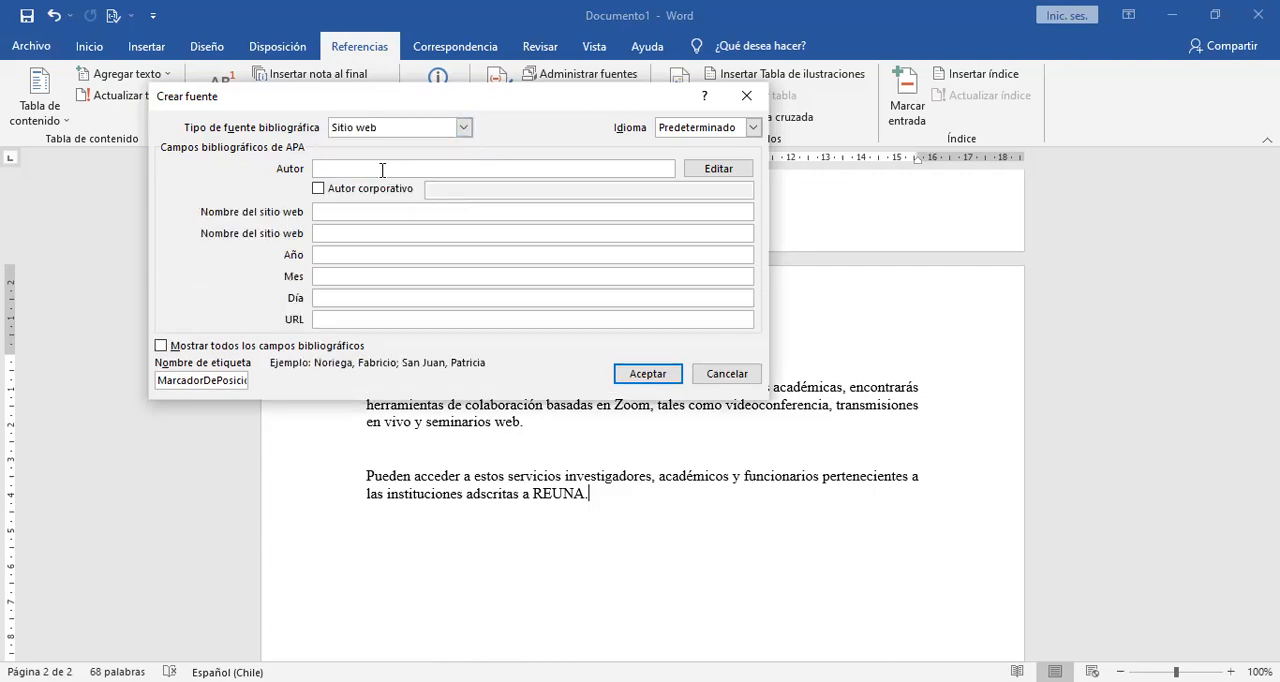
{"action": "type", "text": "Reuna"}
{"action": "left_click", "coordinate": [333, 214]}
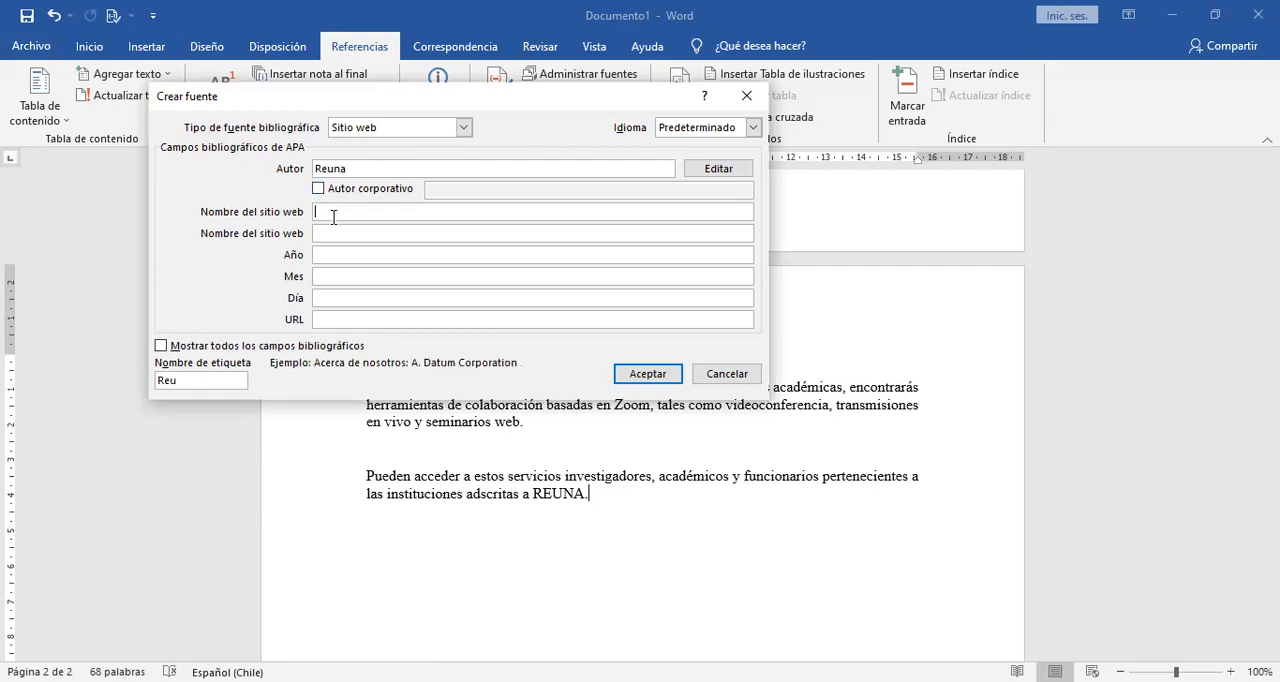
{"action": "type", "text": "Reuna."}
{"action": "key", "text": "BackSpace"}
{"action": "type", "text": "pra zoom"}
{"action": "left_click", "coordinate": [342, 254]}
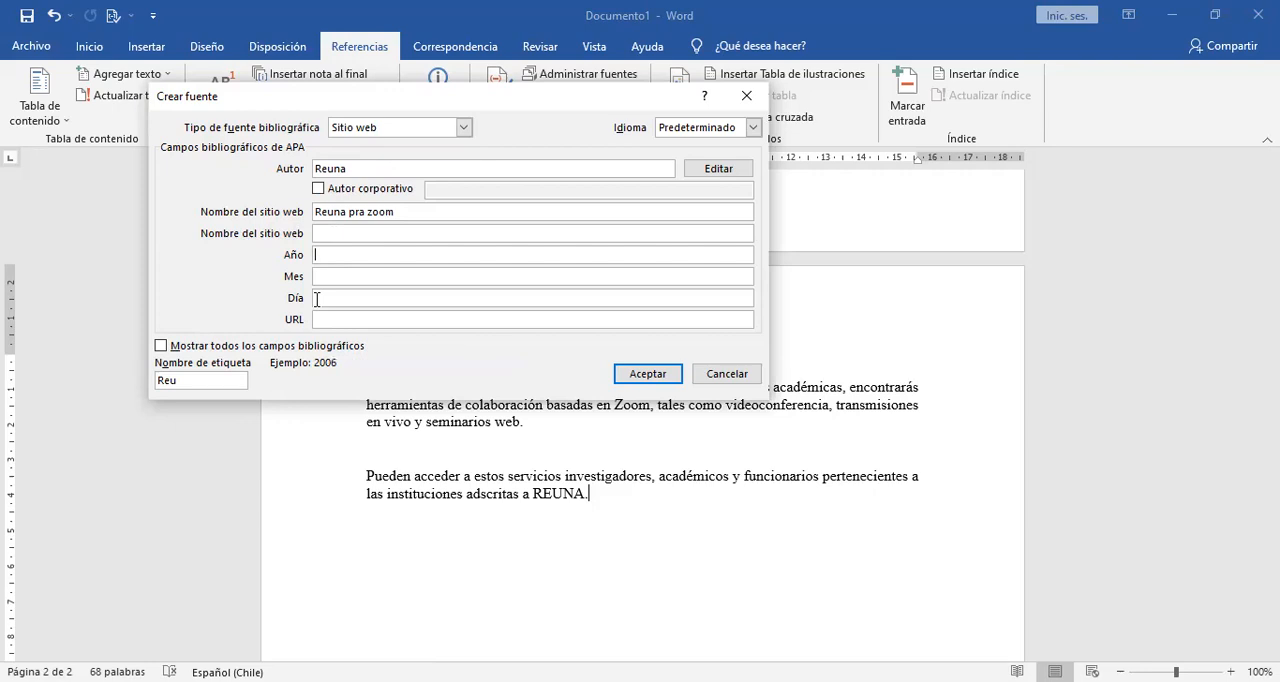
{"action": "left_click", "coordinate": [317, 298]}
{"action": "type", "text": "09"}
{"action": "left_click", "coordinate": [330, 274]}
{"action": "type", "text": "06"}
{"action": "left_click", "coordinate": [329, 256]}
{"action": "type", "text": "2021"}
{"action": "left_click", "coordinate": [339, 320]}
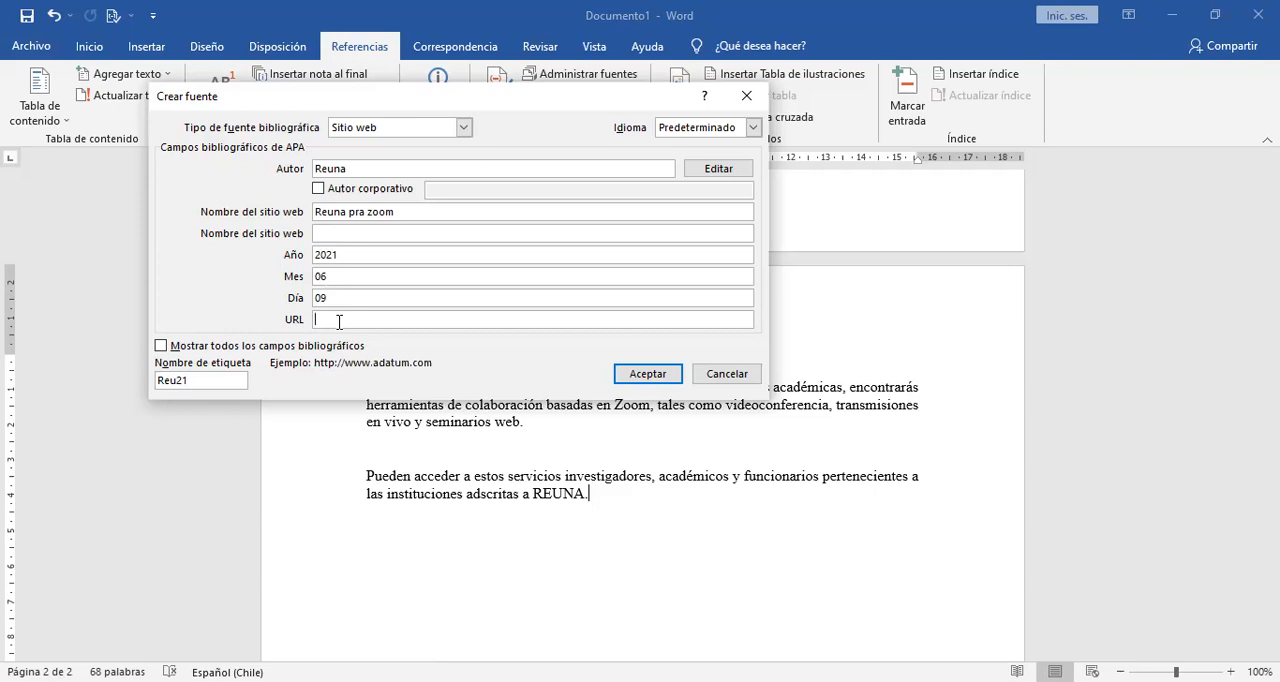
{"action": "type", "text": "https://plaza.reuna.cl/#"}
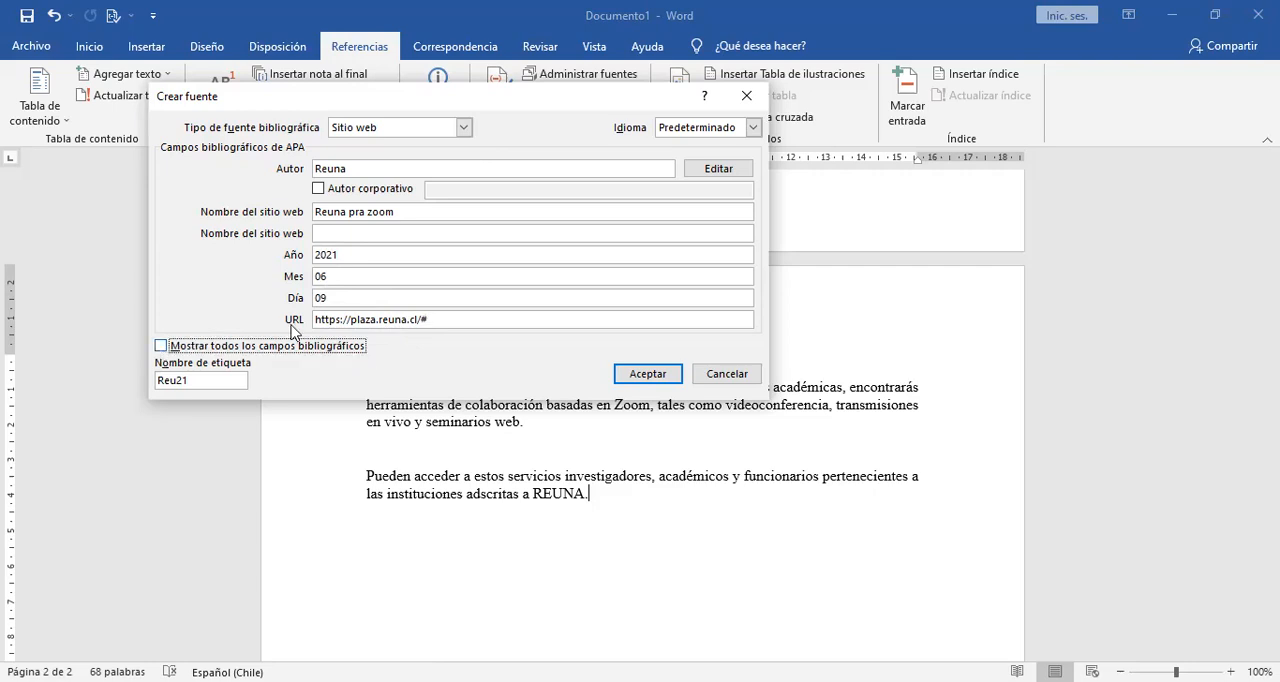
Show all bibliographic fields of the source, look through them and return to the short field list.
{"action": "left_click", "coordinate": [161, 346]}
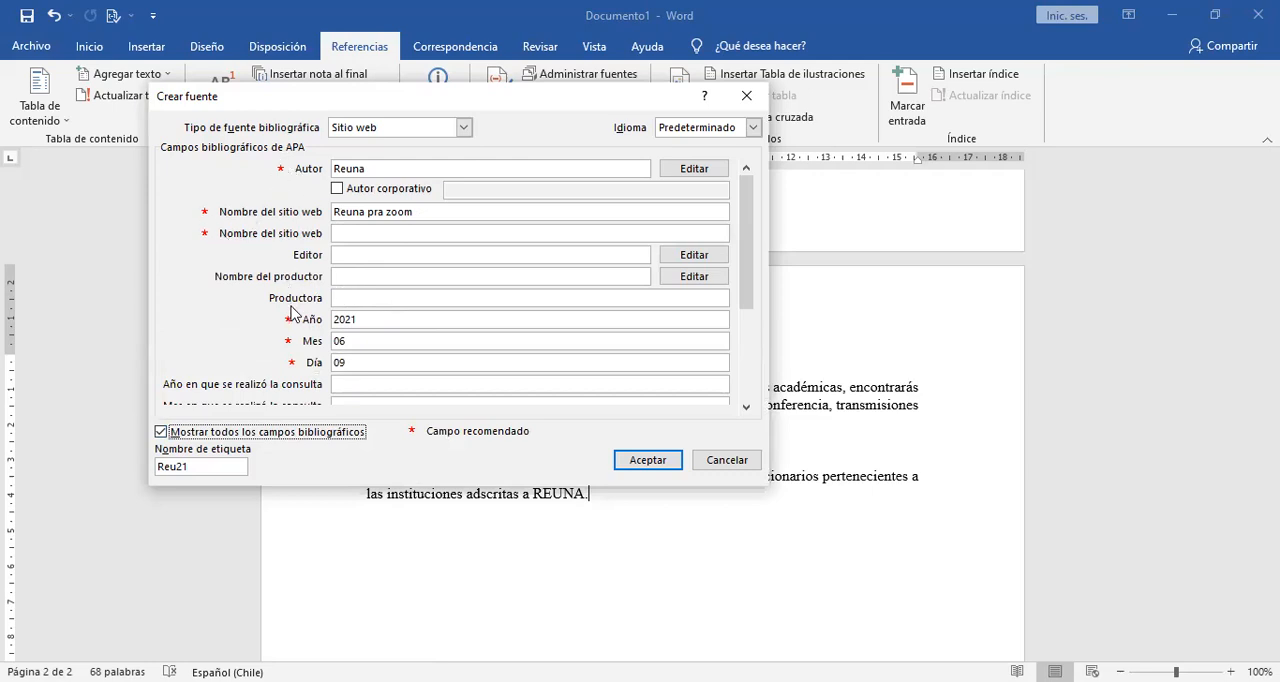
{"action": "mouse_move", "coordinate": [744, 200]}
{"action": "left_mouse_down"}
{"action": "mouse_move", "coordinate": [744, 313]}
{"action": "mouse_move", "coordinate": [744, 180]}
{"action": "left_mouse_up"}
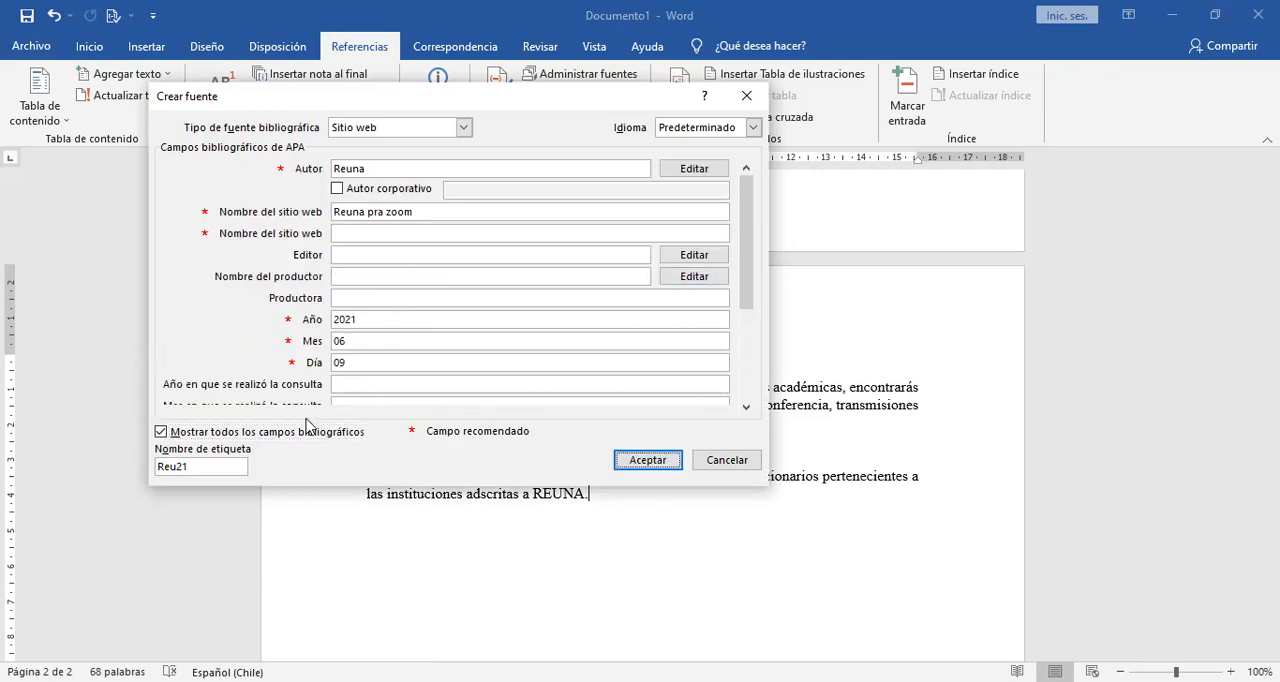
{"action": "left_click", "coordinate": [235, 432]}
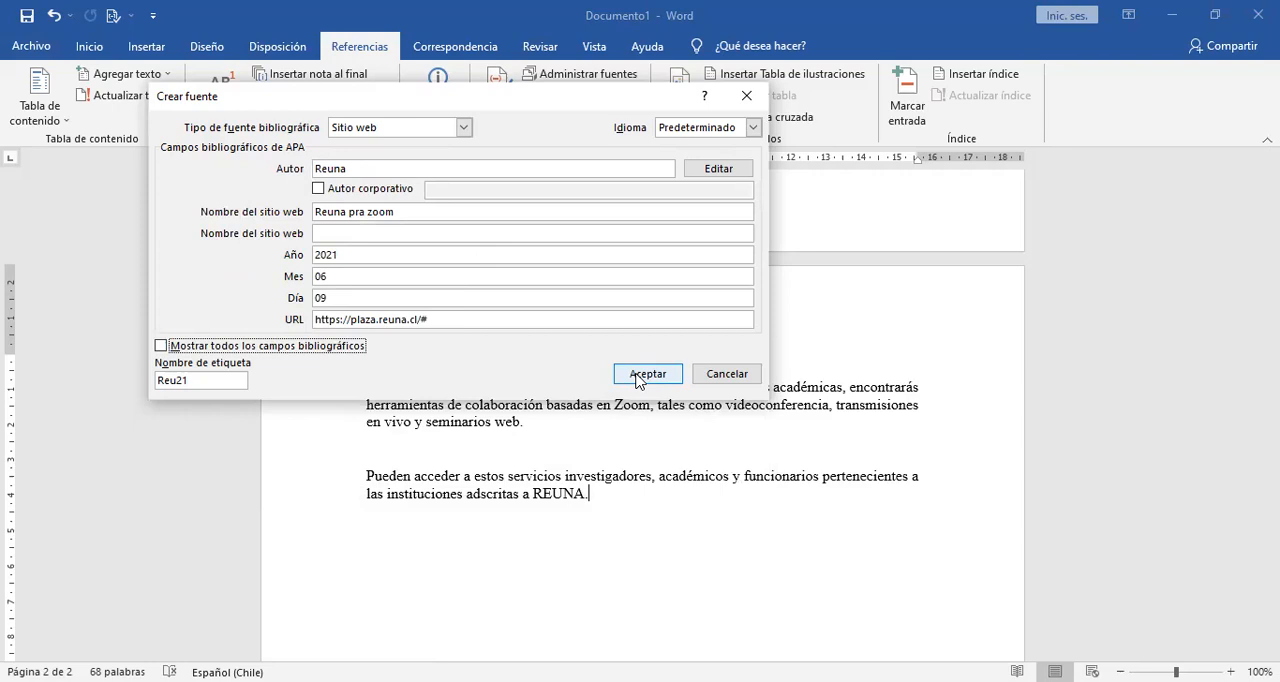
Correct the website name to "Reuna para zoom" and insert the Reuna citation.
{"action": "left_click", "coordinate": [353, 210]}
{"action": "type", "text": "a"}
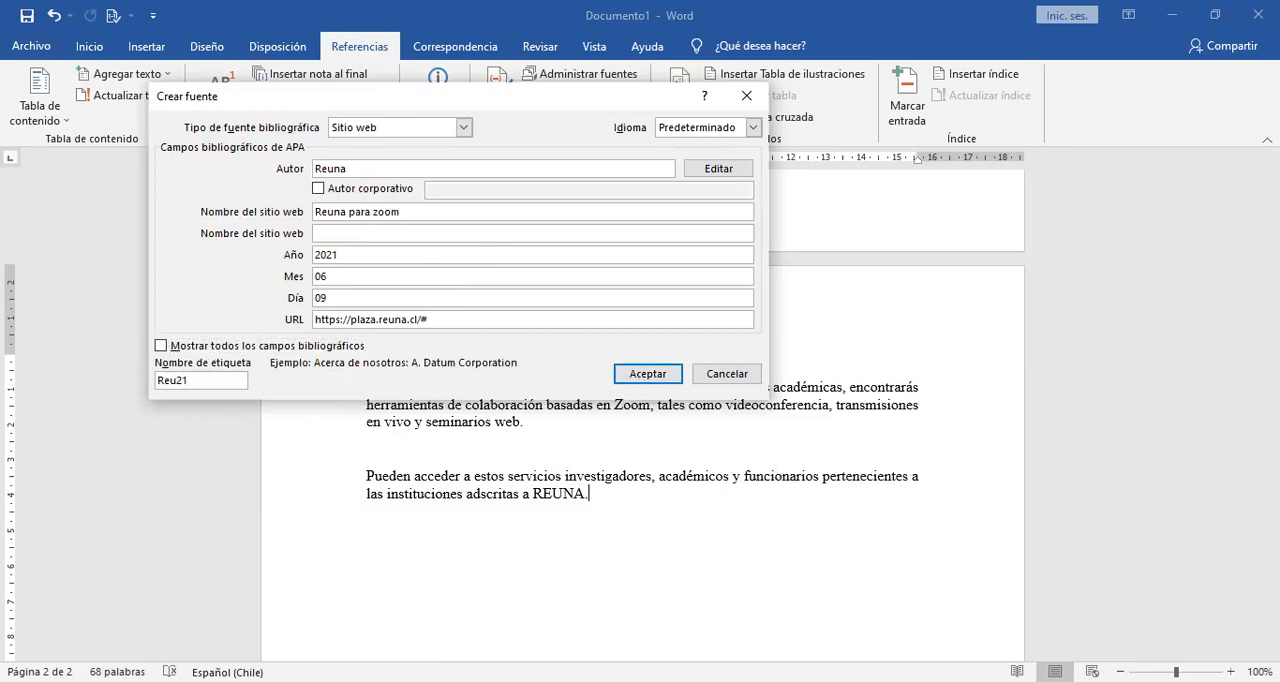
{"action": "double_click", "coordinate": [400, 211]}
{"action": "left_click", "coordinate": [405, 211]}
{"action": "left_click", "coordinate": [648, 374]}
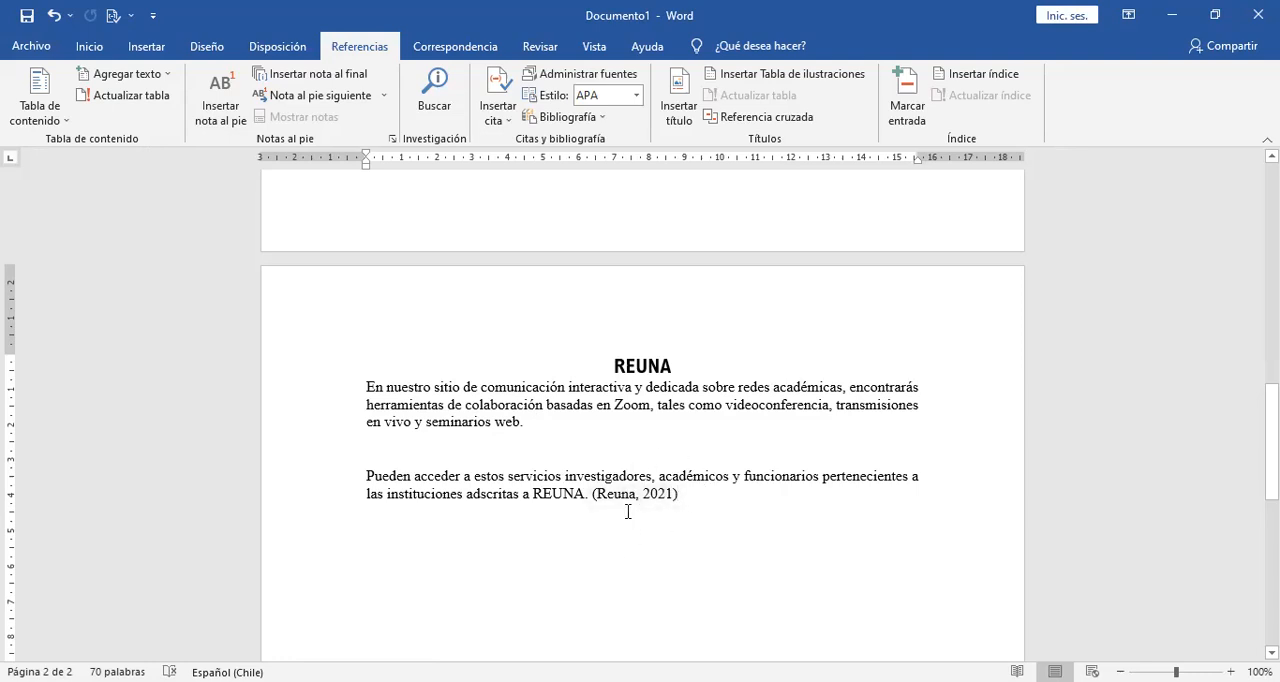
Add blank lines below the Reuna citation and write "Puedo escribir los versos".
{"action": "key", "text": "Return"}
{"action": "key", "text": "Return"}
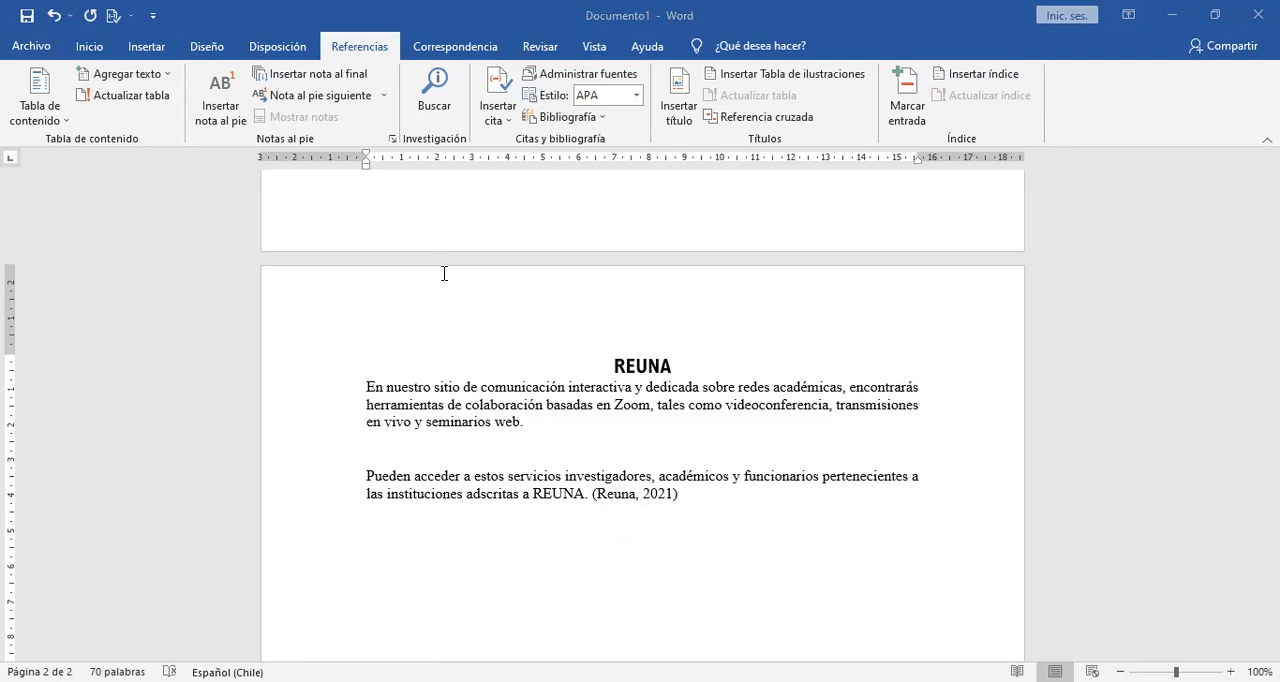
{"action": "left_click", "coordinate": [510, 548]}
{"action": "key", "text": "Return"}
{"action": "type", "text": "Pu"}
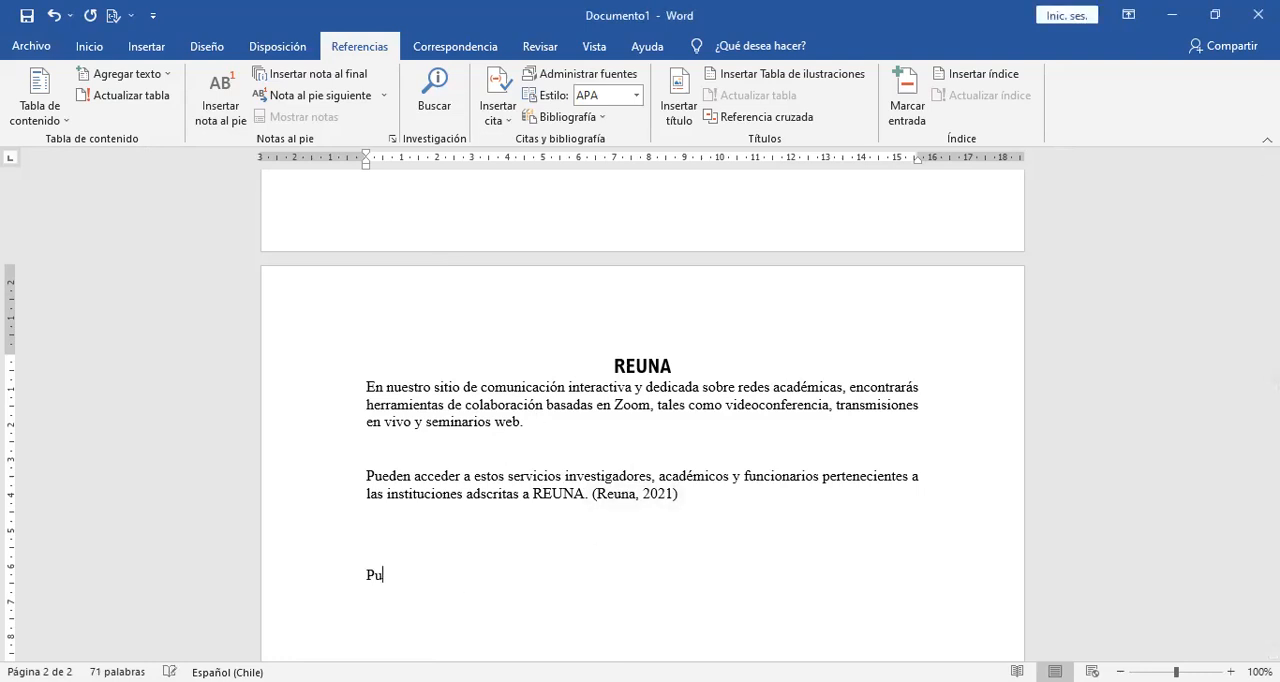
{"action": "type", "text": "edo escribir los versos"}
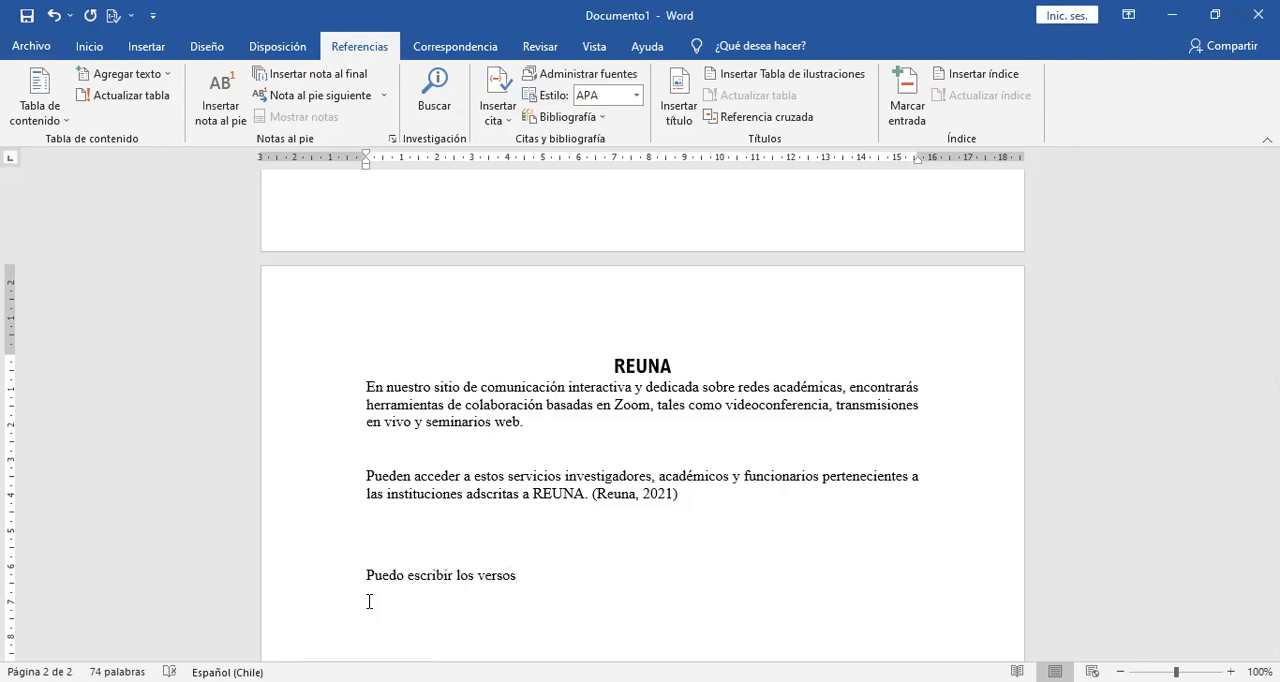
Start a new source for the "Puedo escribir los versos" line with author Pablo Neruda and source type Libro.
{"action": "left_click", "coordinate": [498, 120]}
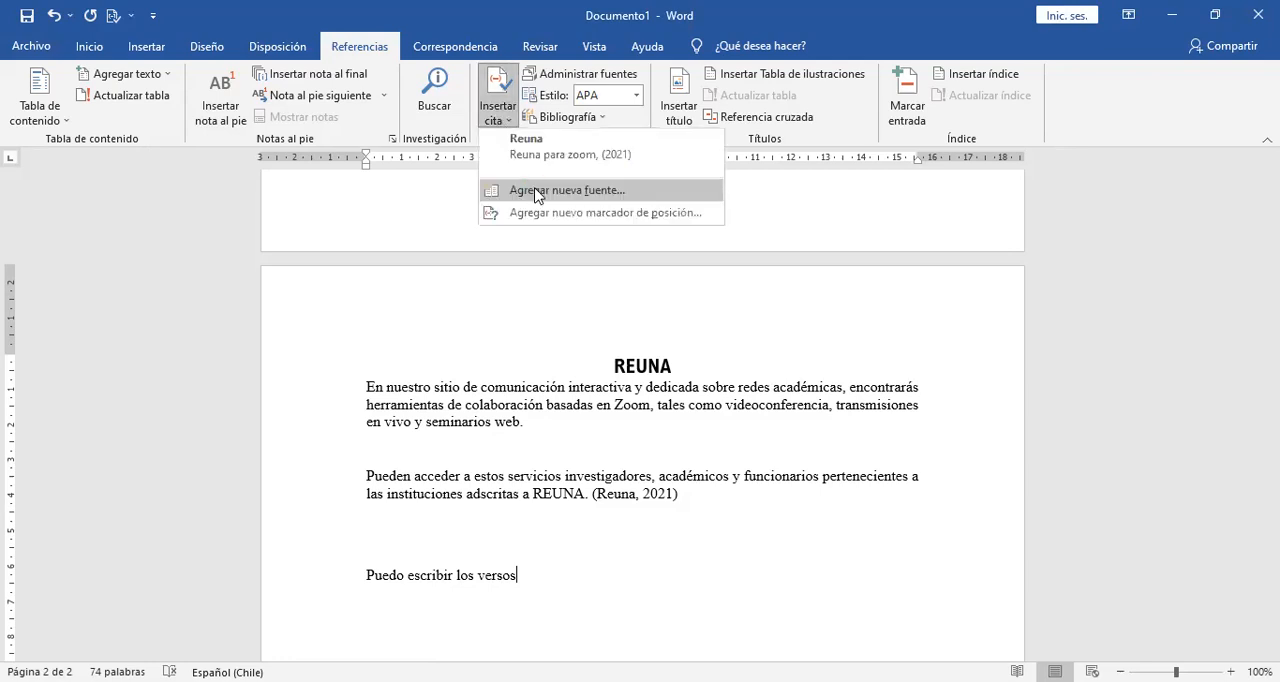
{"action": "left_click", "coordinate": [538, 191]}
{"action": "type", "text": "Pablo Neruda"}
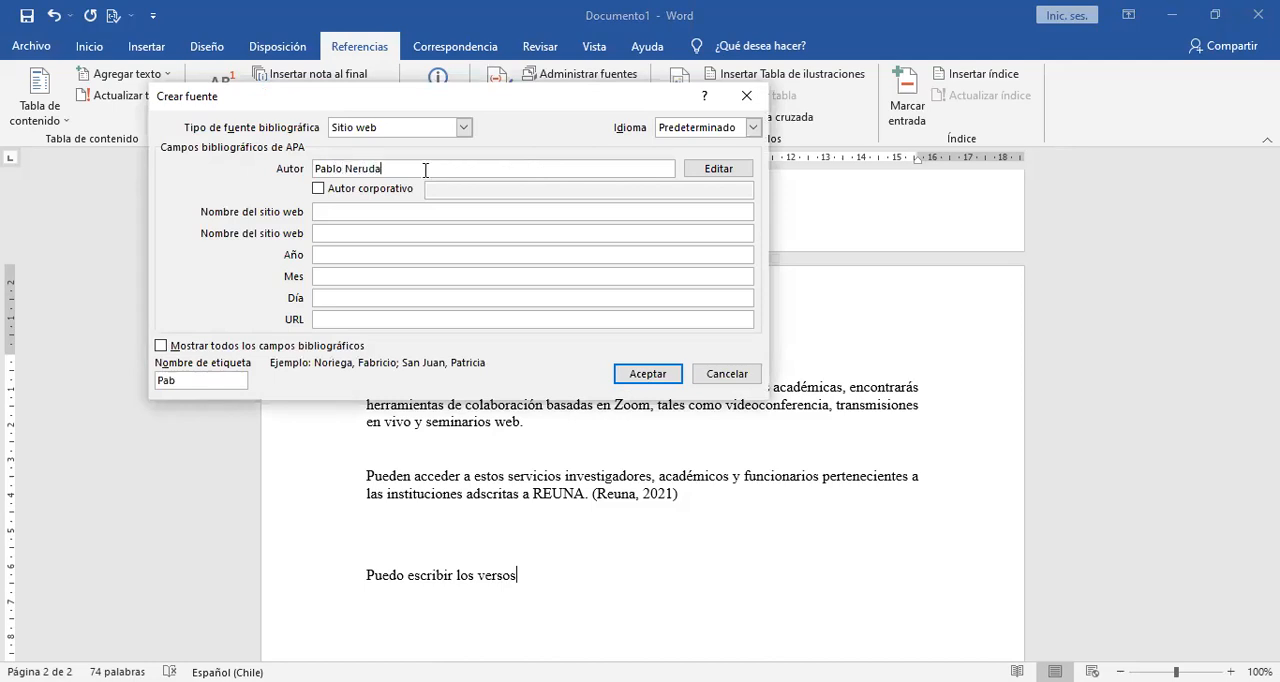
{"action": "left_click", "coordinate": [464, 127]}
{"action": "scroll", "coordinate": [466, 168], "scroll_direction": "down", "scroll_amount": 1}
{"action": "scroll", "coordinate": [469, 167], "scroll_direction": "up", "scroll_amount": 1}
{"action": "left_click_drag", "start_coordinate": [468, 165], "coordinate": [468, 161]}
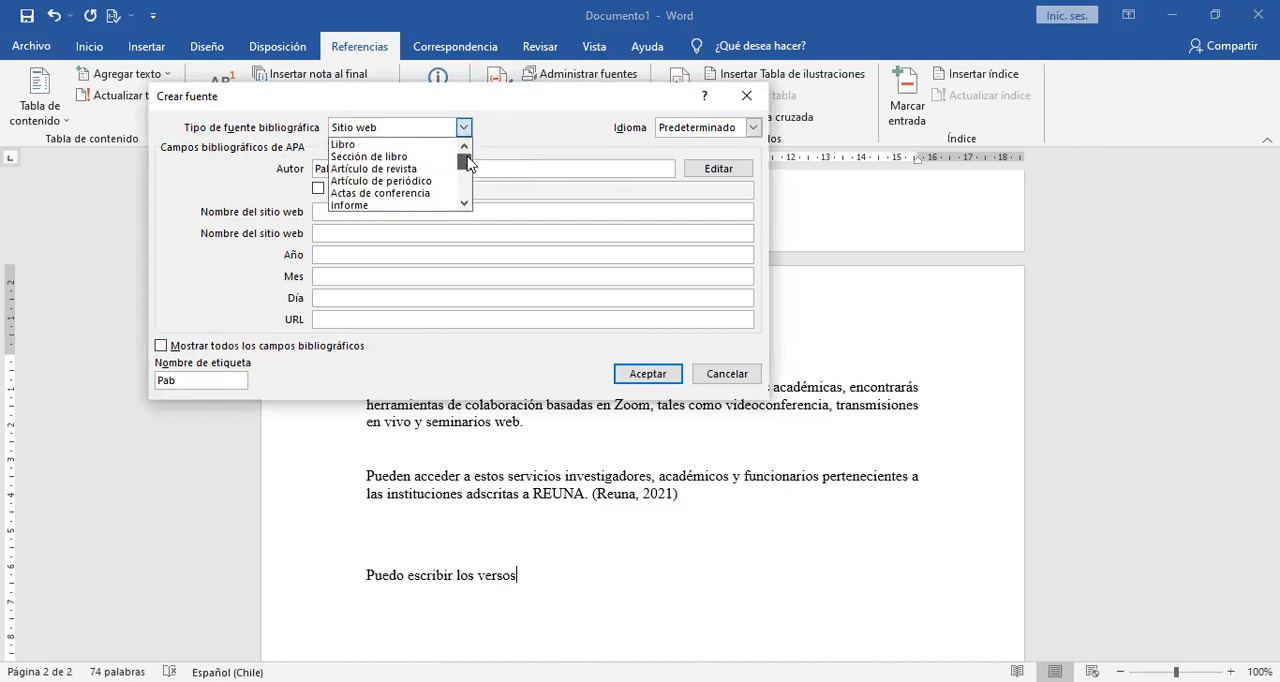
{"action": "left_click", "coordinate": [408, 146]}
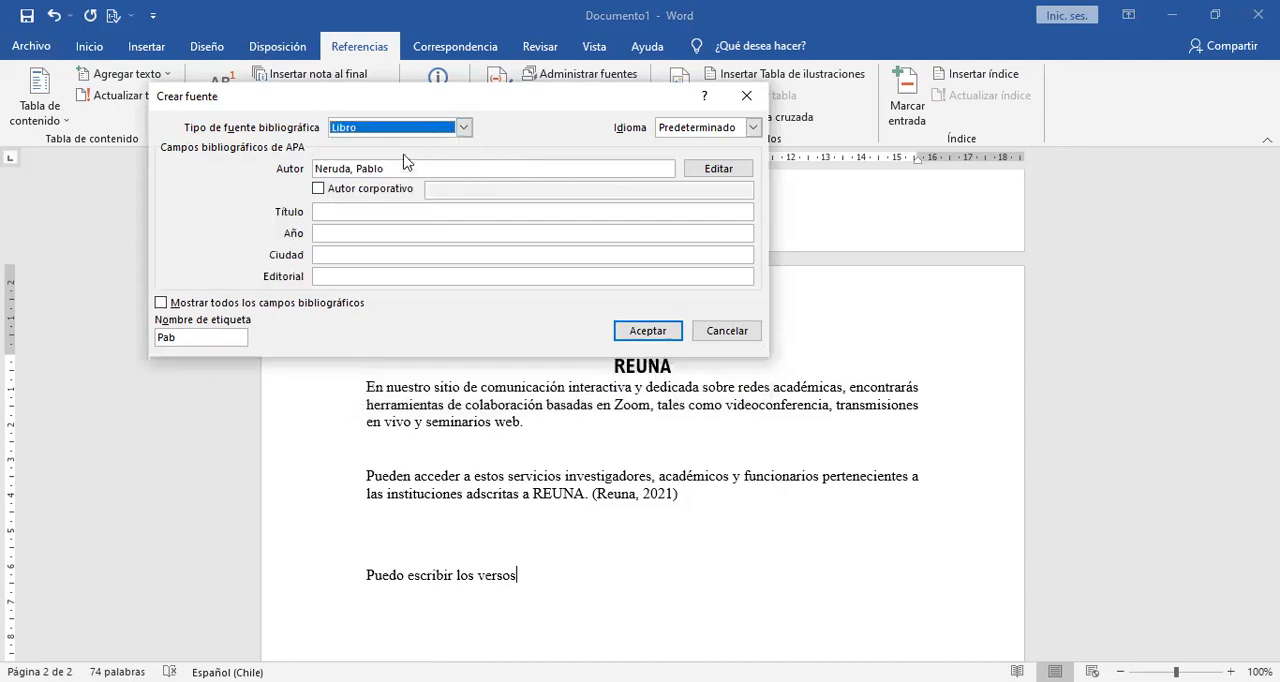
Rewrite the author of the new book source as "Pablo Neruda".
{"action": "left_click", "coordinate": [361, 213]}
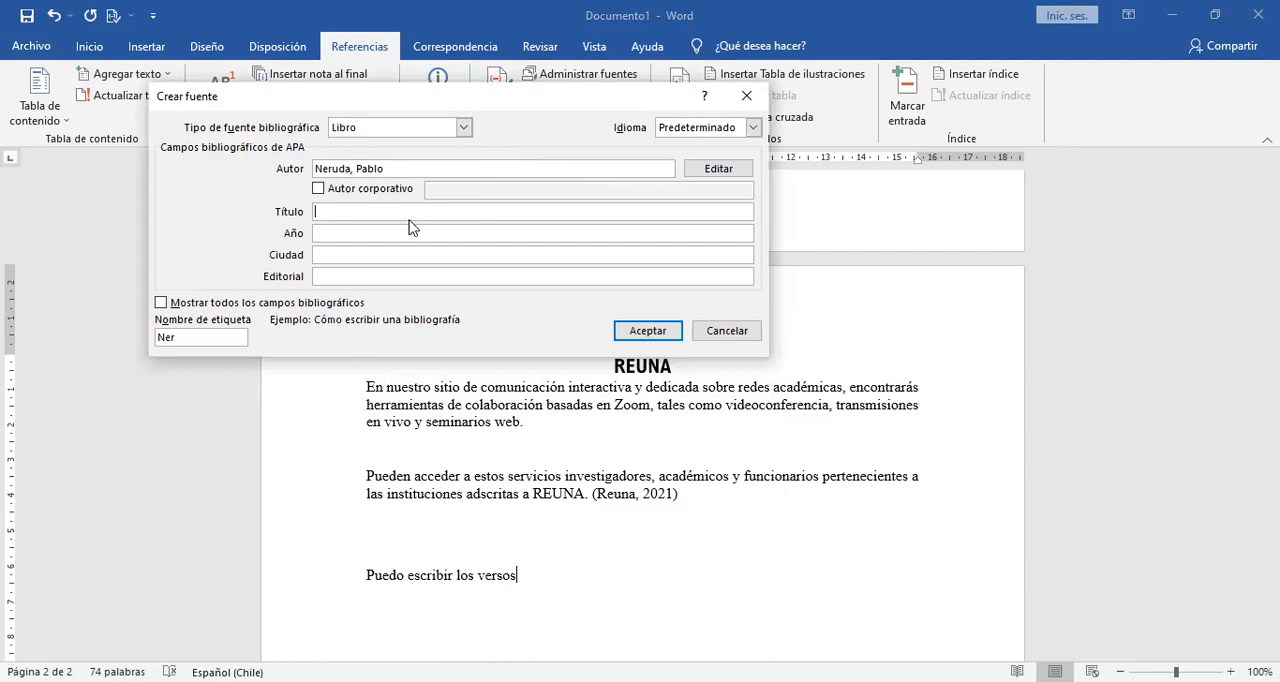
{"action": "left_click_drag", "start_coordinate": [391, 169], "coordinate": [281, 172]}
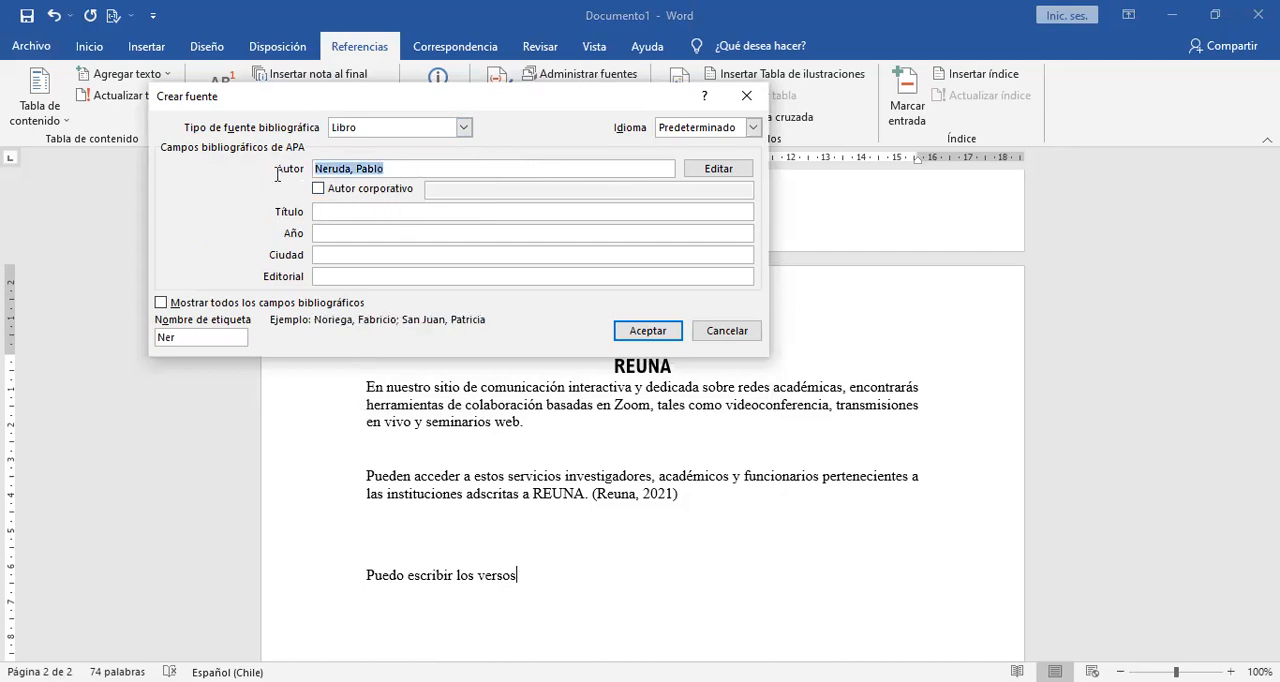
{"action": "type", "text": "Pablo Neruda"}
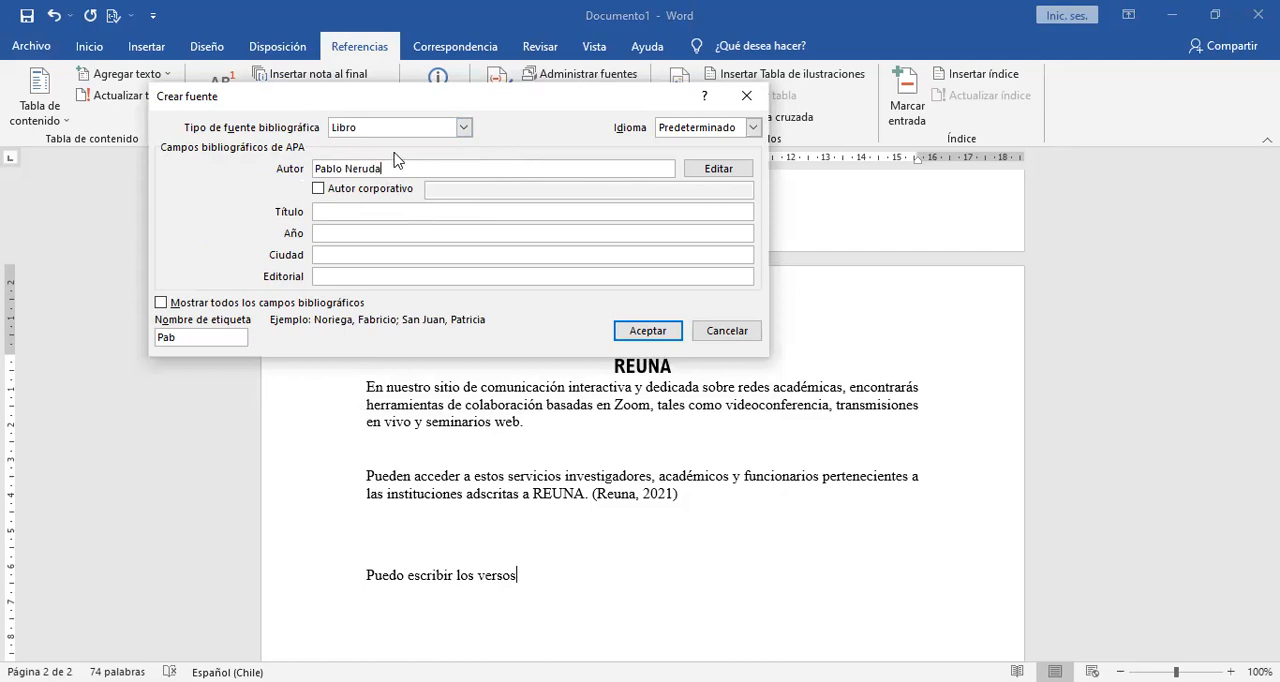
Give the book source the title "20 poemas de amor y una cancion desesperada" and the year 1970.
{"action": "left_click", "coordinate": [344, 212]}
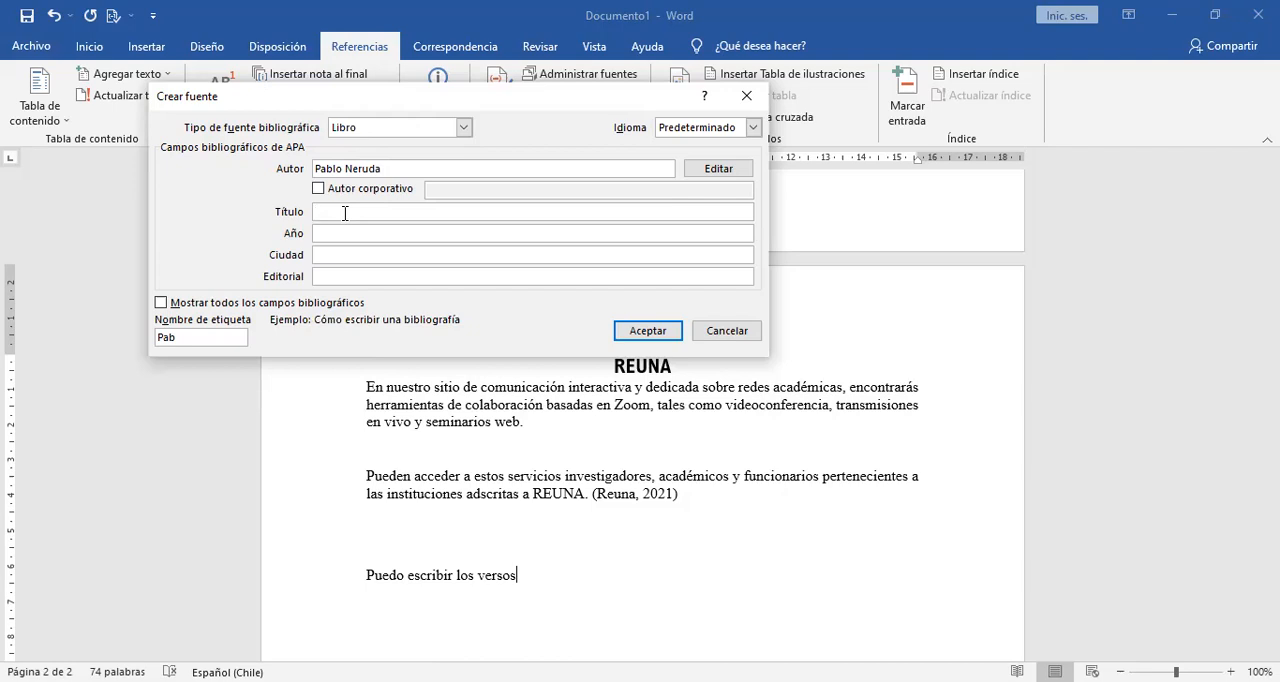
{"action": "type", "text": "20 poemas de amor y una cancion desesperada"}
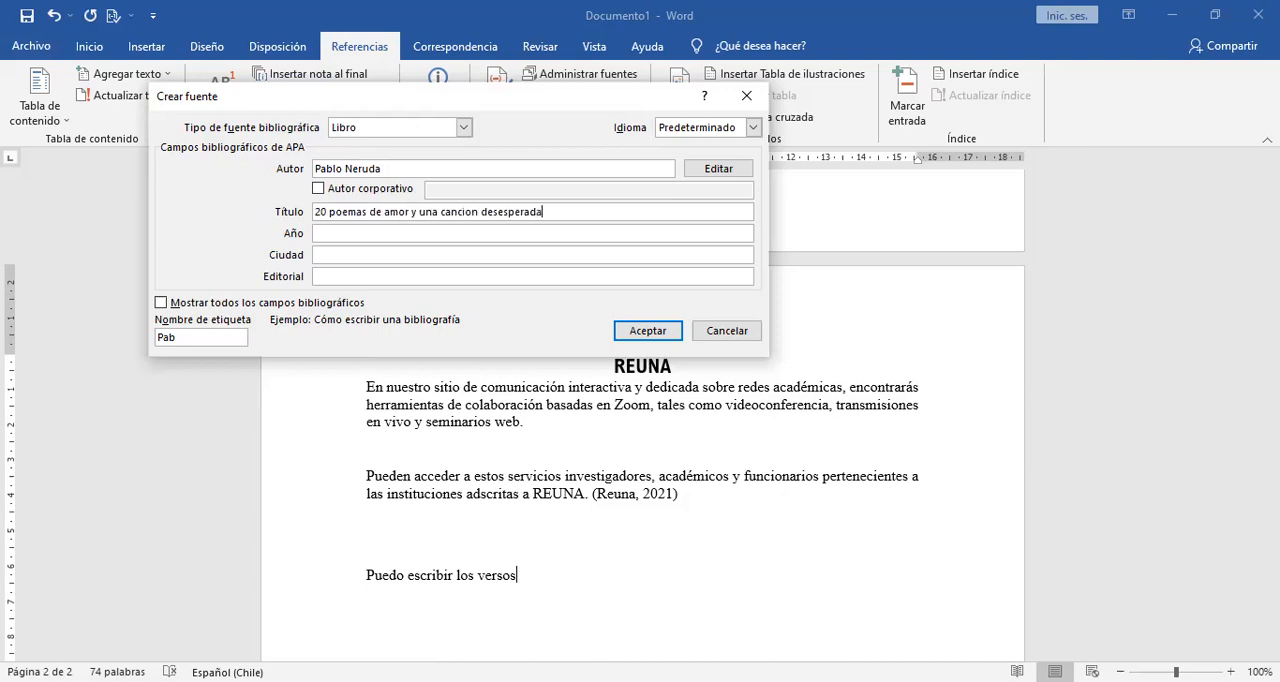
{"action": "left_click", "coordinate": [342, 232]}
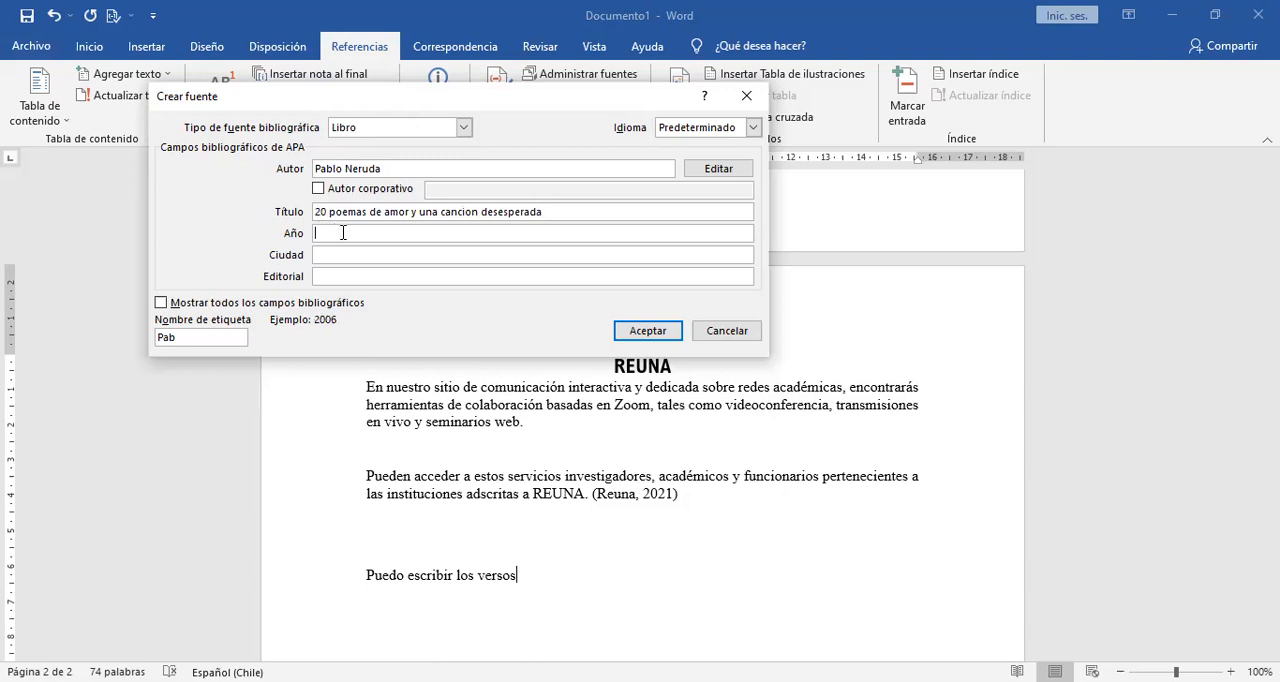
{"action": "type", "text": "1970"}
Set the source's city to "Isla Negra" and publisher to "desconocida", and insert the citation after "Puedo escribir los versos".
{"action": "left_click", "coordinate": [355, 257]}
{"action": "type", "text": "sa"}
{"action": "key", "text": "BackSpace"}
{"action": "key", "text": "BackSpace"}
{"action": "type", "text": "Isla Negra"}
{"action": "left_click", "coordinate": [352, 277]}
{"action": "type", "text": "ed"}
{"action": "key", "text": "BackSpace"}
{"action": "key", "text": "BackSpace"}
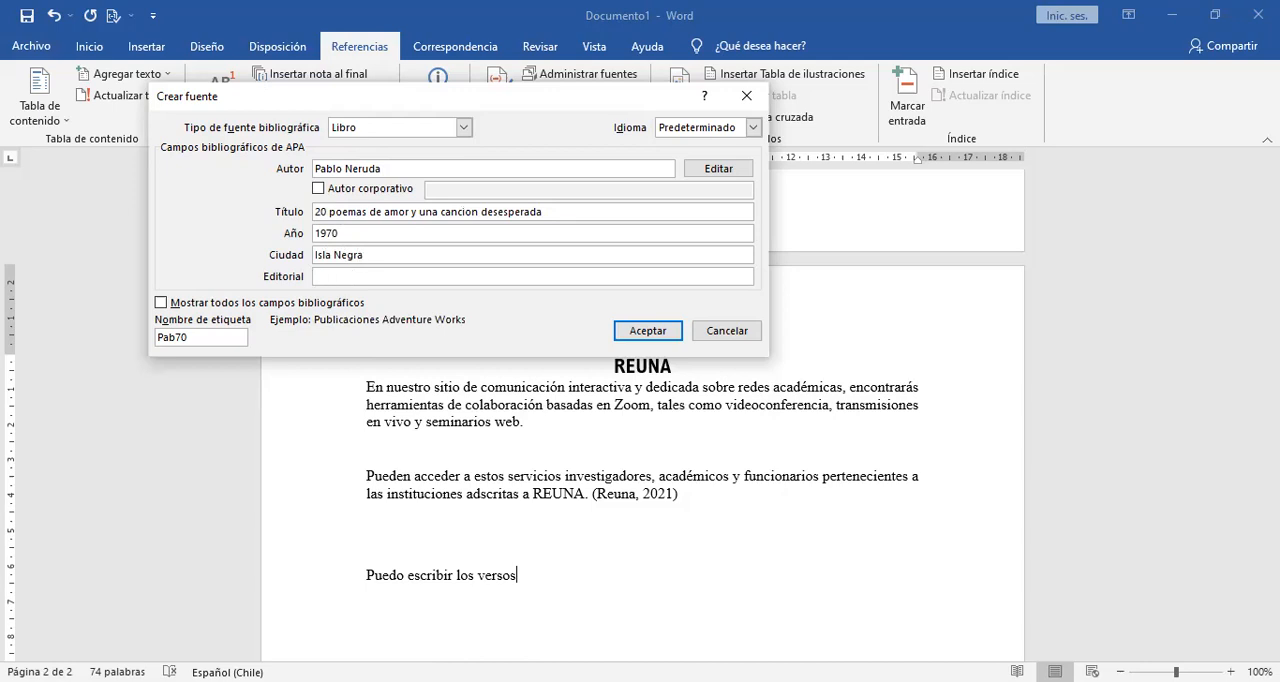
{"action": "type", "text": "desconocida"}
{"action": "left_click", "coordinate": [637, 333]}
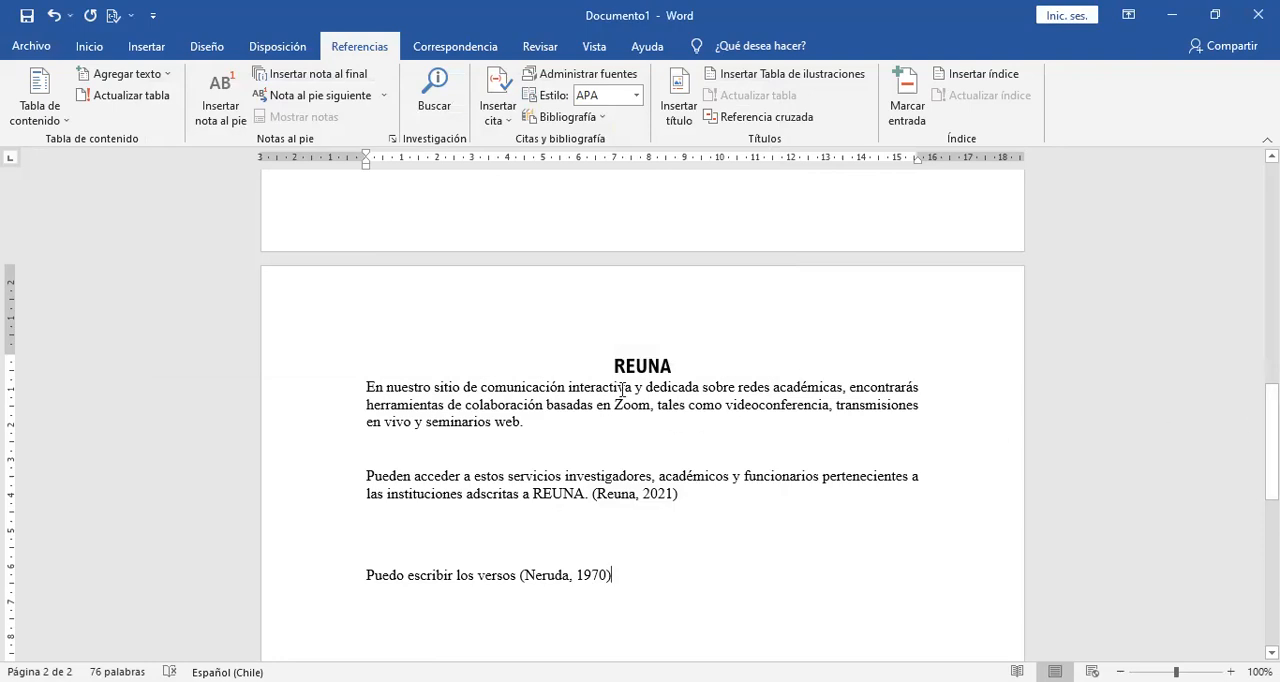
Insert the built-in "Bibliografía" list of sources on the blank third page, and look over its Reuna entry.
{"action": "left_click_drag", "start_coordinate": [1272, 440], "coordinate": [1272, 540]}
{"action": "scroll", "coordinate": [938, 436], "scroll_direction": "up", "scroll_amount": 6}
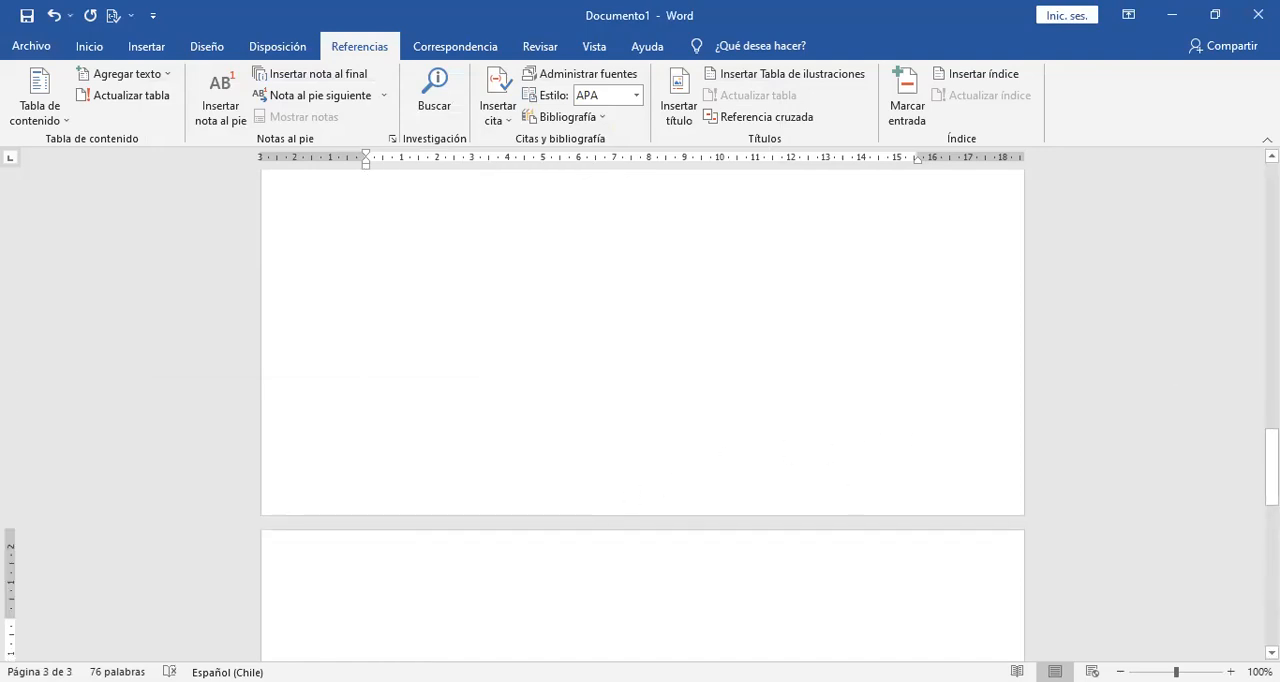
{"action": "left_click_drag", "start_coordinate": [1271, 467], "coordinate": [1271, 496]}
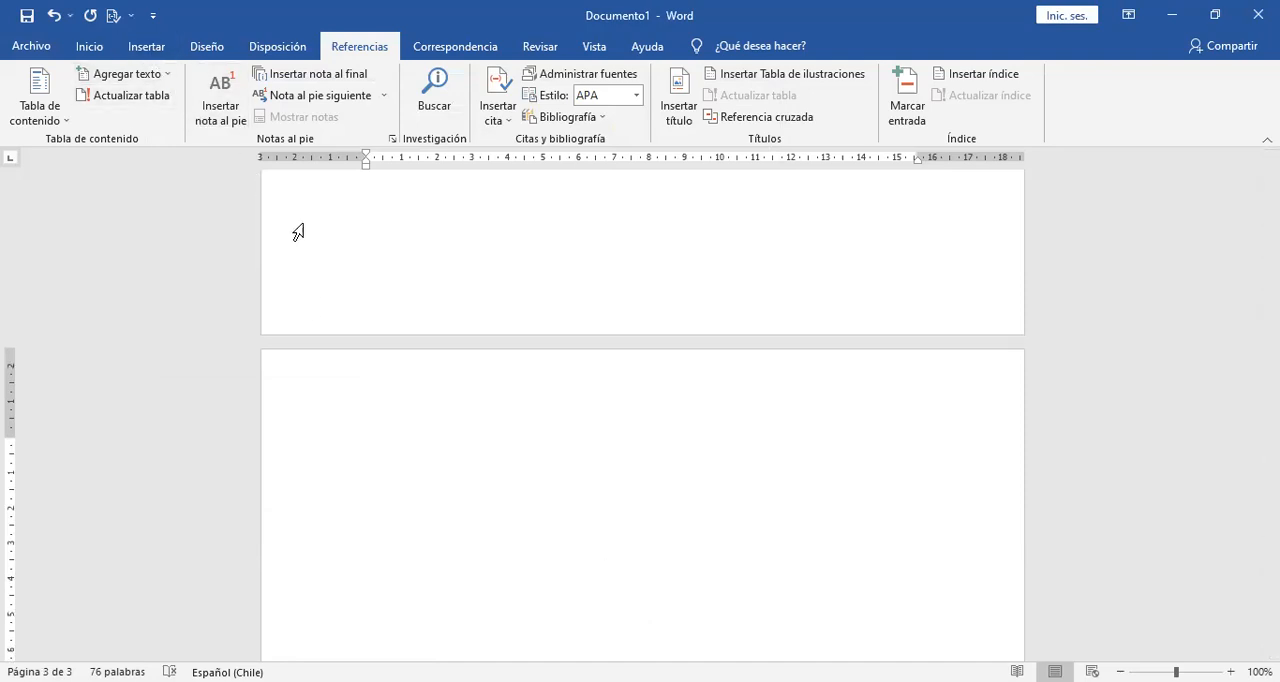
{"action": "left_click", "coordinate": [592, 116]}
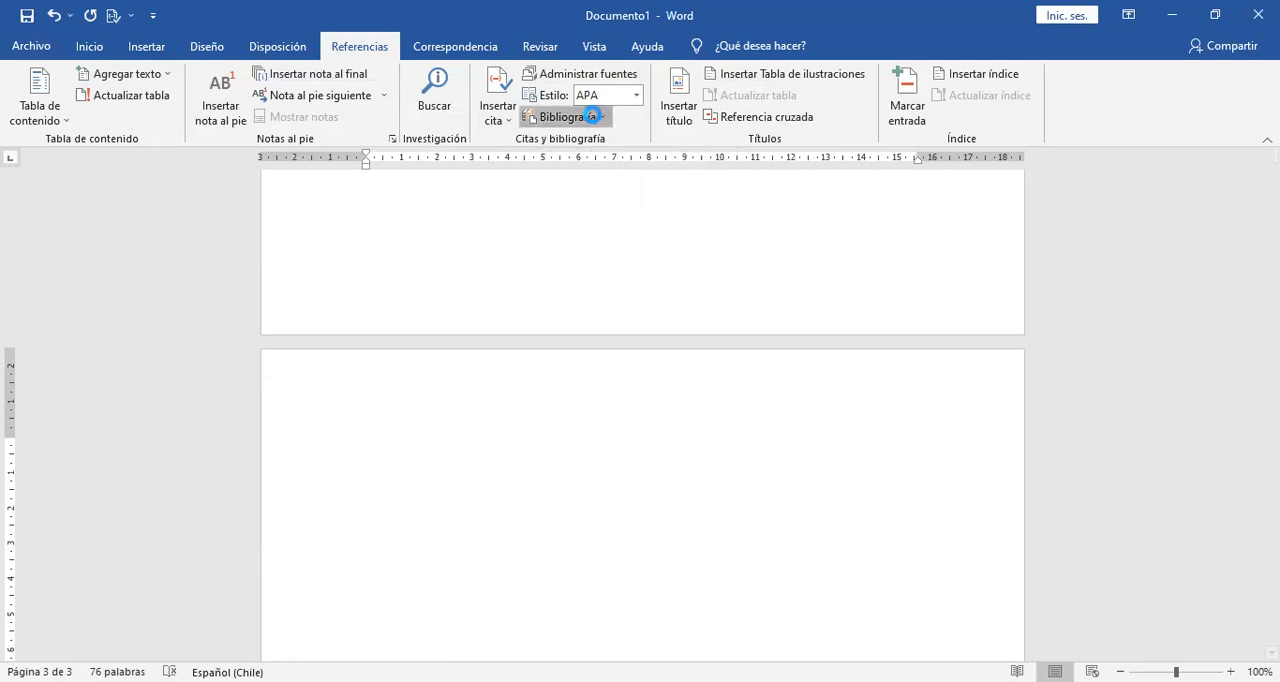
{"action": "left_click", "coordinate": [595, 118]}
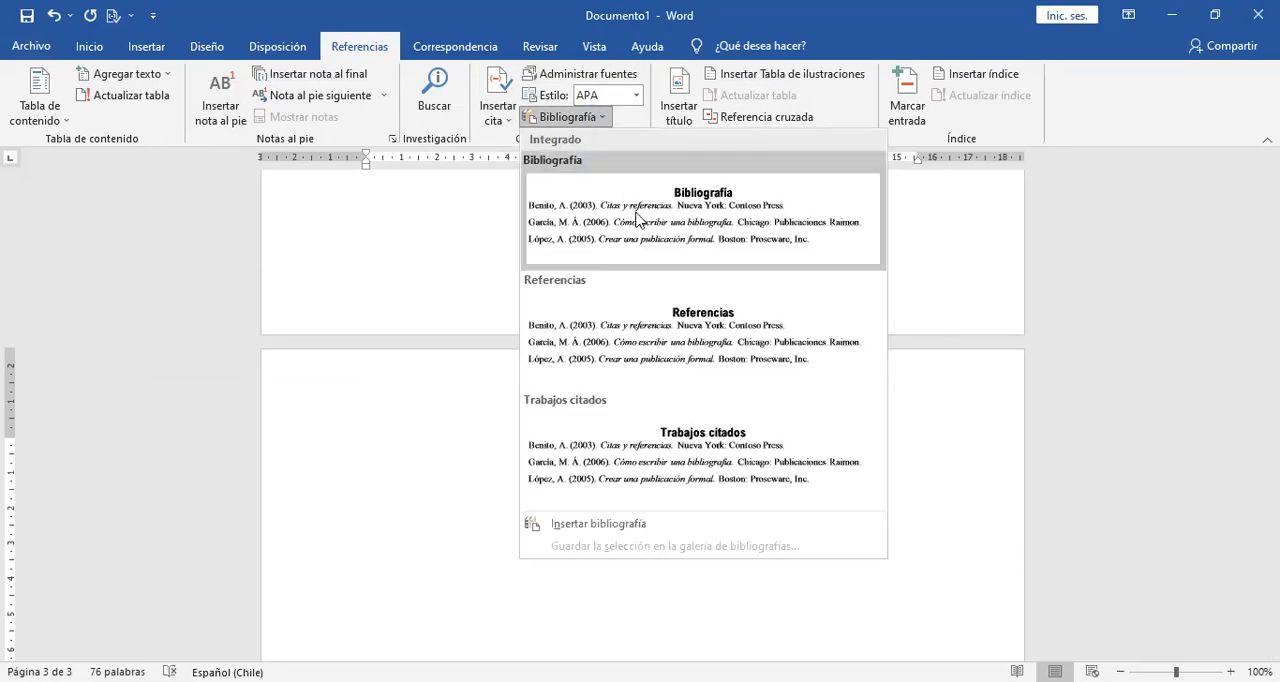
{"action": "left_click", "coordinate": [635, 214]}
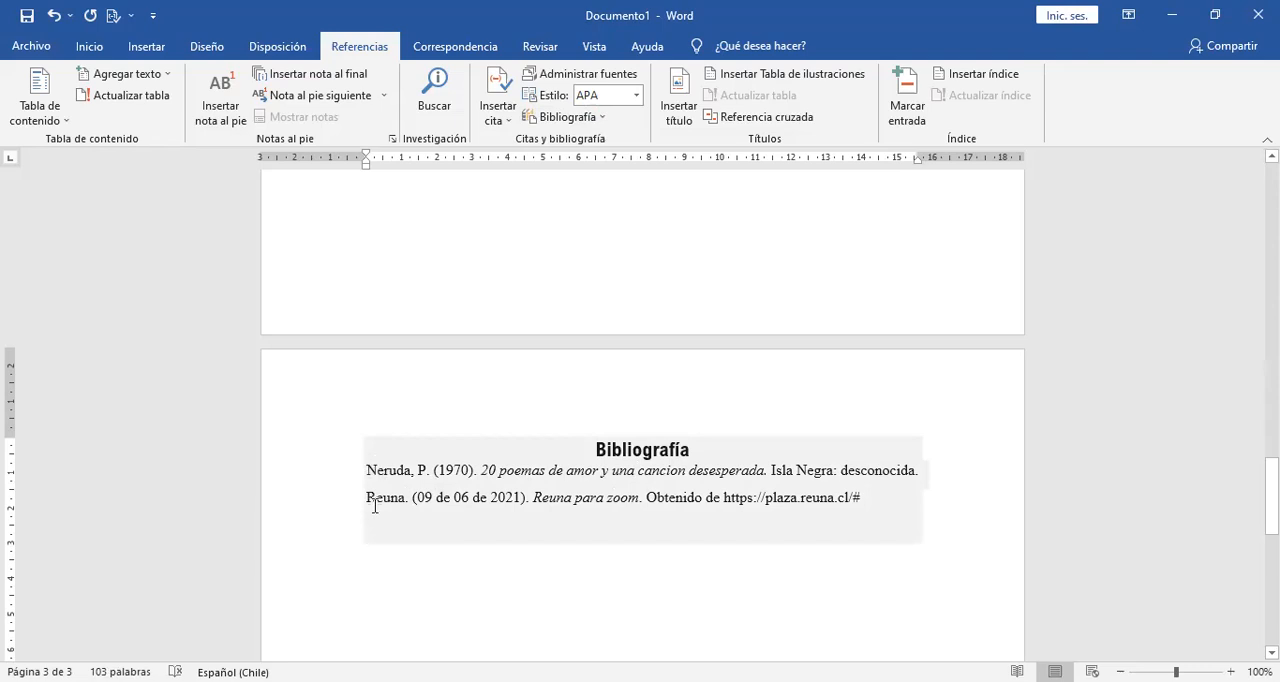
{"action": "left_click", "coordinate": [375, 507]}
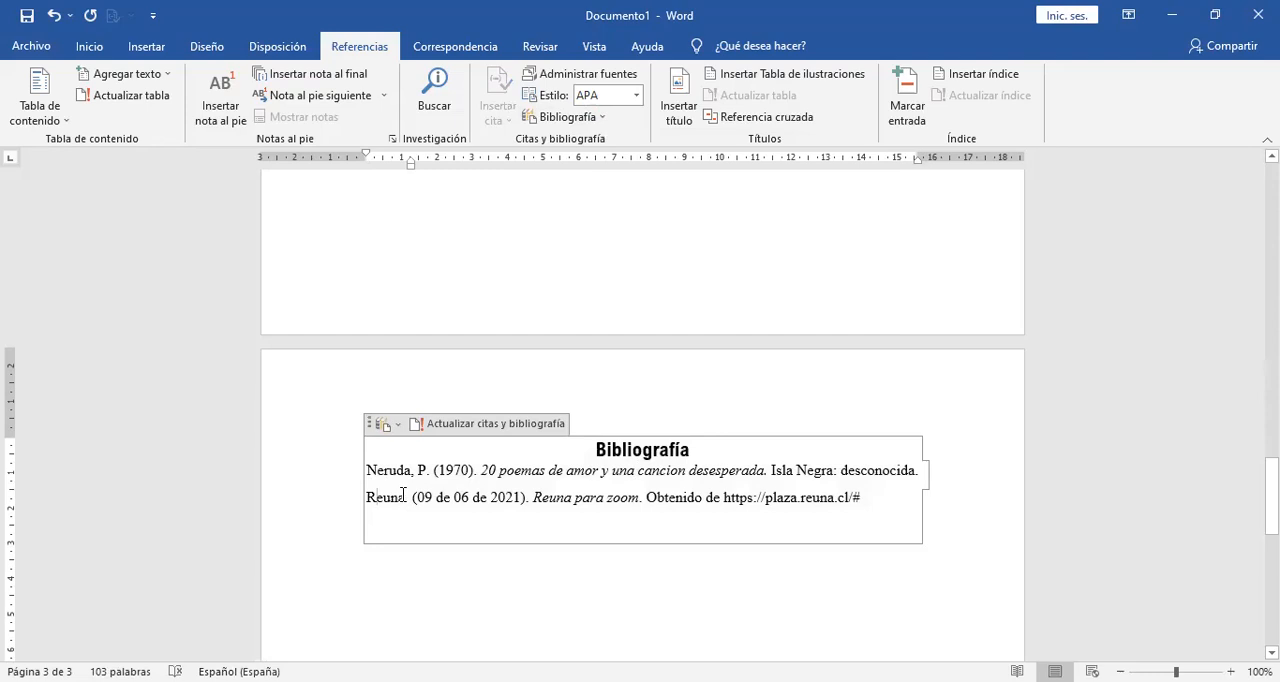
{"action": "left_click", "coordinate": [608, 618]}
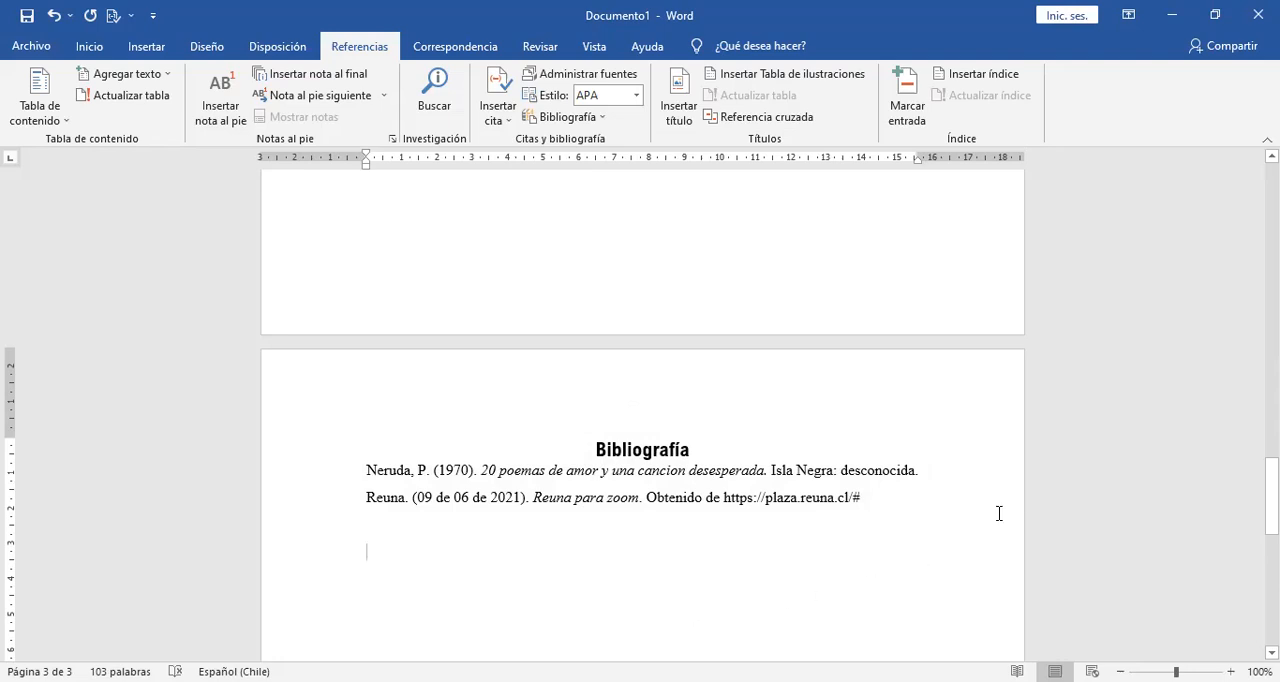
Add the heading "Indice" above the "Trabajo" heading at the start of the document.
{"action": "left_click_drag", "start_coordinate": [1271, 496], "coordinate": [1271, 359]}
{"action": "left_click_drag", "start_coordinate": [1272, 280], "coordinate": [1272, 198]}
{"action": "left_click", "coordinate": [567, 283]}
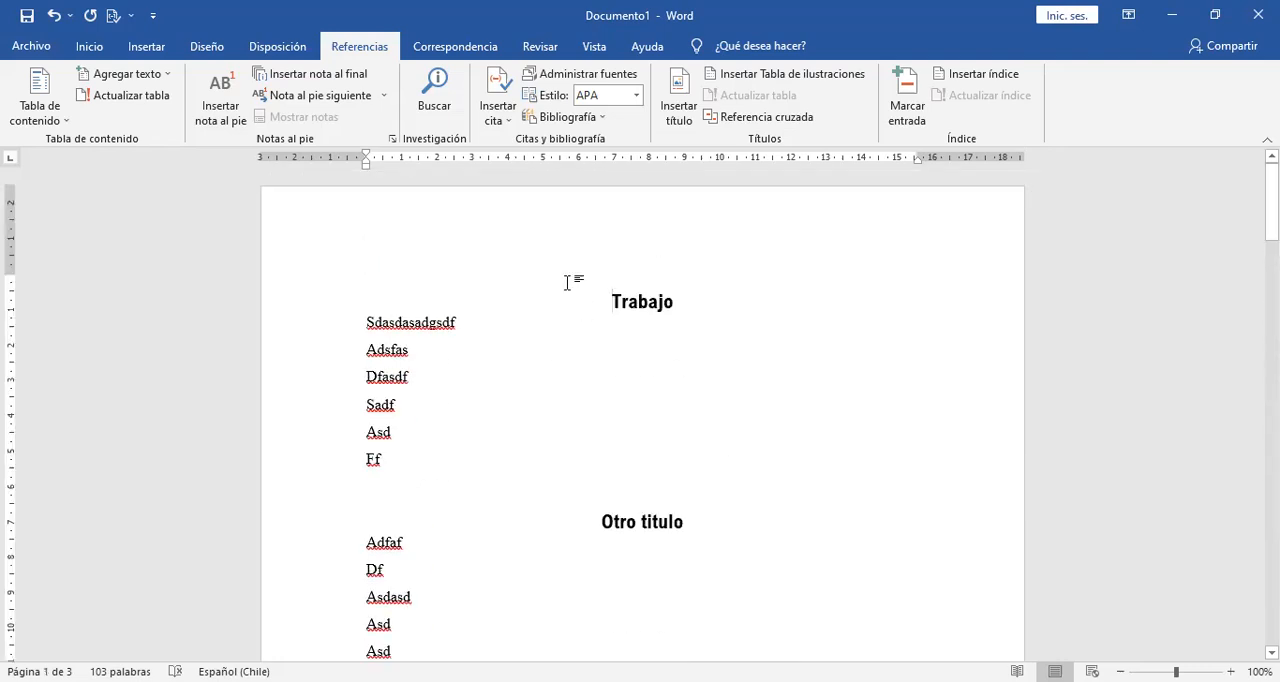
{"action": "key", "text": "Return"}
{"action": "type", "text": "Indice"}
{"action": "key", "text": "Return"}
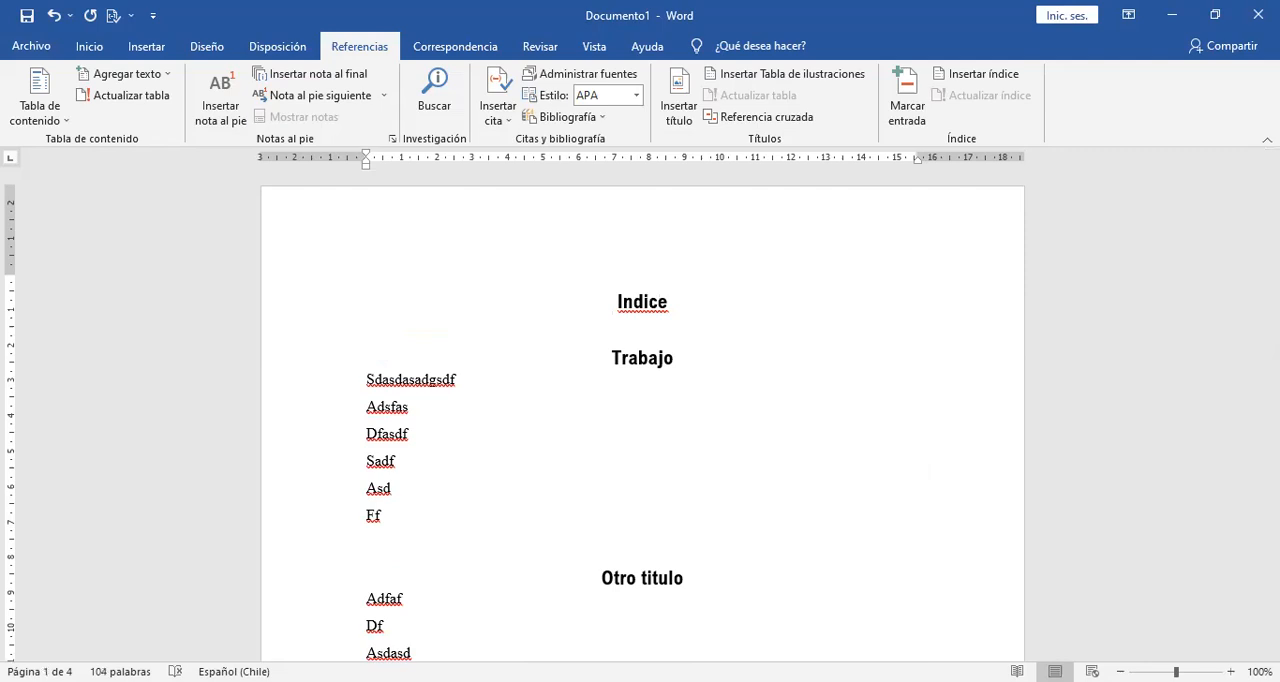
Write a manual index entry "Trabajo" under "Indice", with a row of dots leading to page number 1.
{"action": "type", "text": "trabajo..........................................................................................................1"}
{"action": "key", "text": "BackSpace"}
{"action": "type", "text": ".............."}
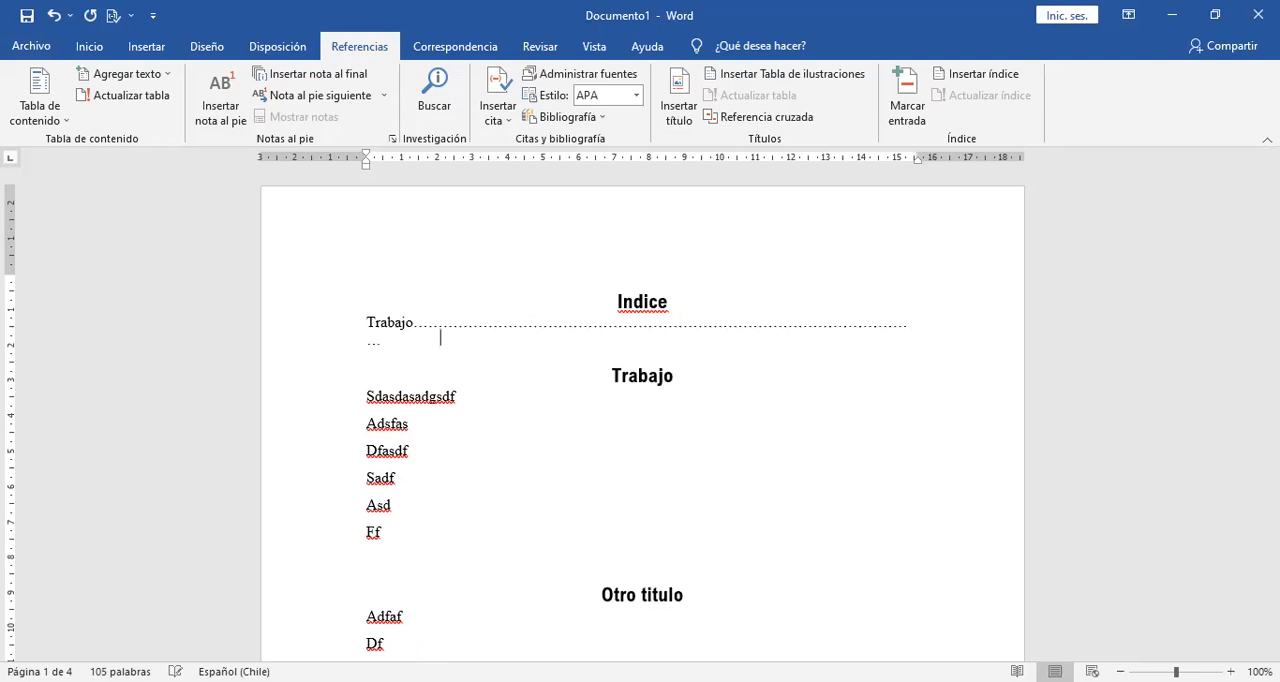
{"action": "type", "text": "1"}
{"action": "key", "text": "Delete"}
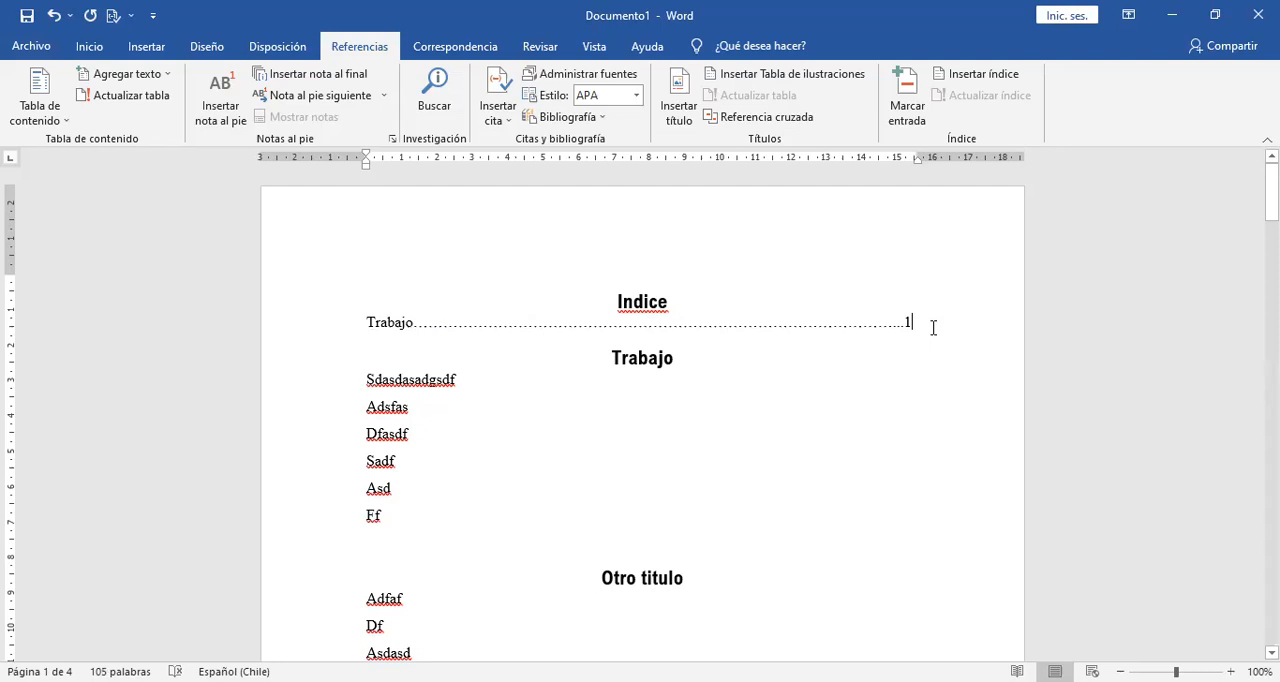
Add a second manual index entry "Otro titulo" with a row of dots leading to page number 1.
{"action": "key", "text": "Return"}
{"action": "type", "text": "Otro ti"}
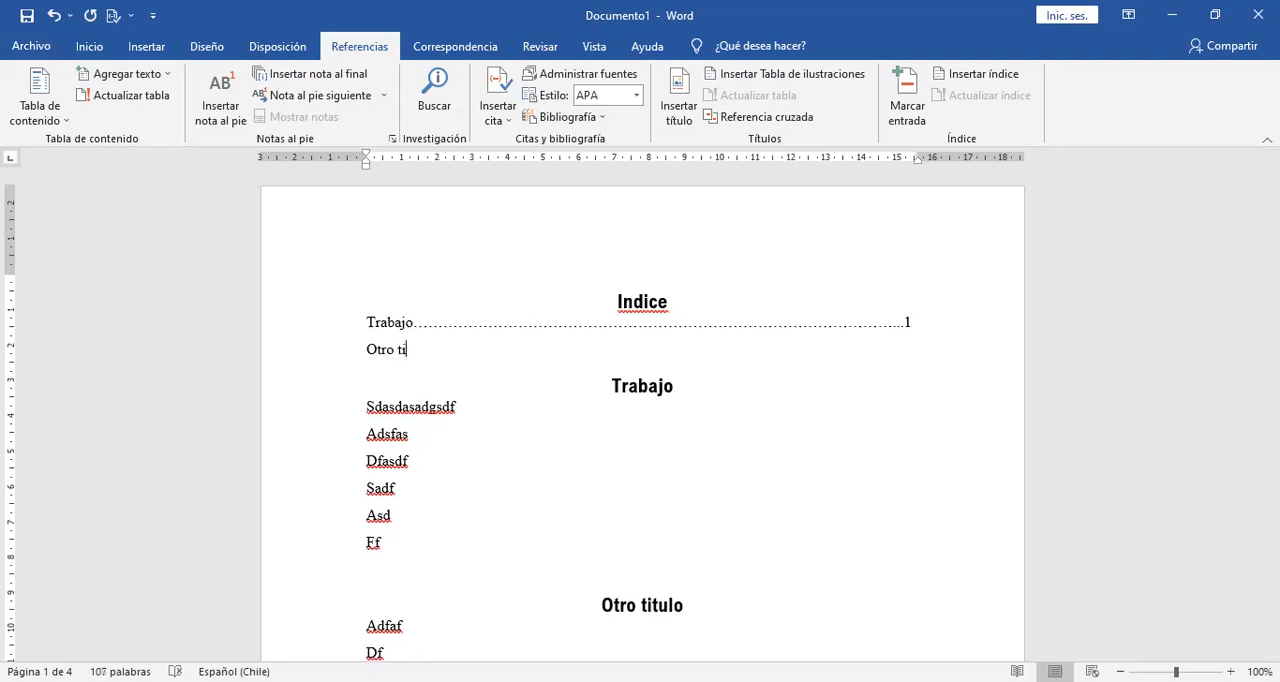
{"action": "type", "text": "tulo............................................................................................................................................1"}
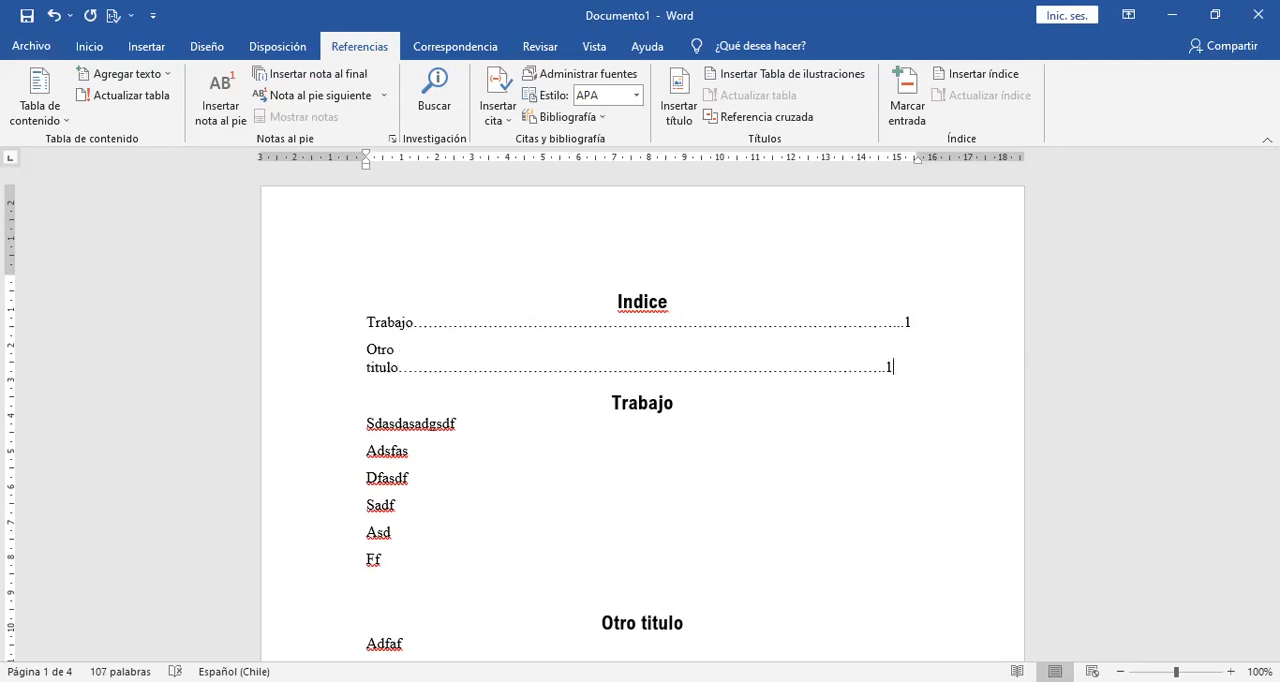
Adjust the dots in the two manual index entries to try to align their page numbers.
{"action": "left_click", "coordinate": [807, 374]}
{"action": "key", "text": "BackSpace"}
{"action": "key", "text": "BackSpace"}
{"action": "key", "text": "BackSpace"}
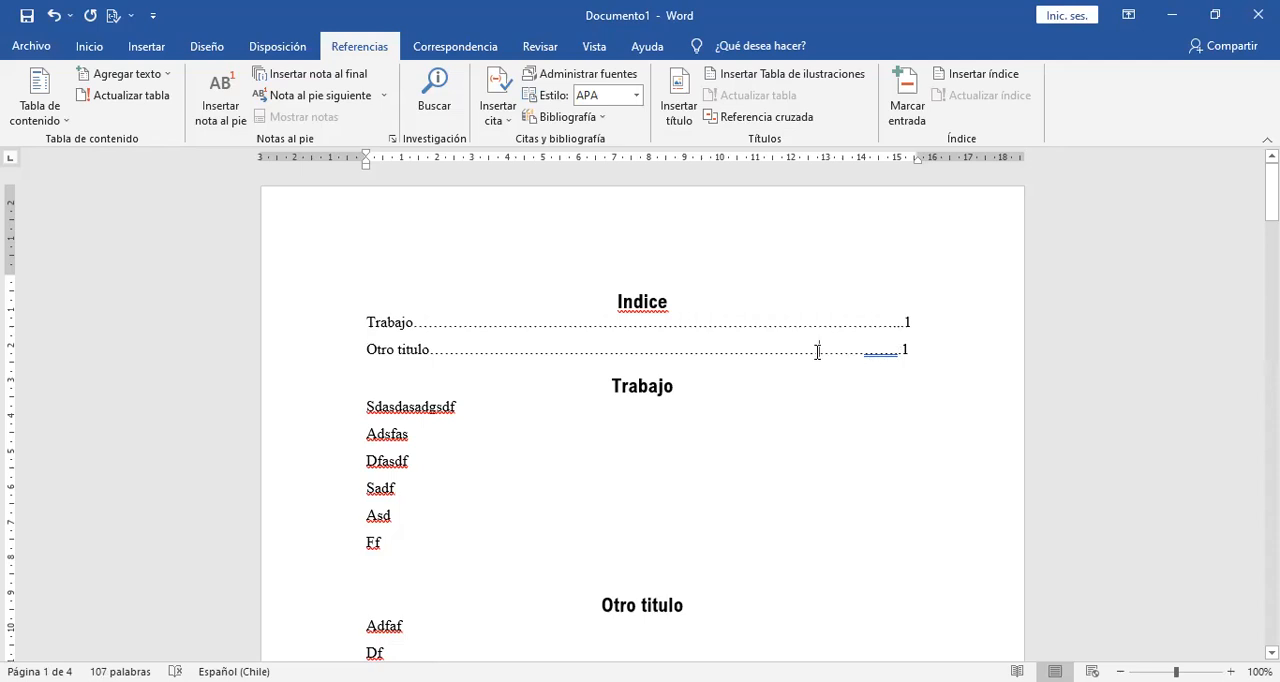
{"action": "type", "text": "...."}
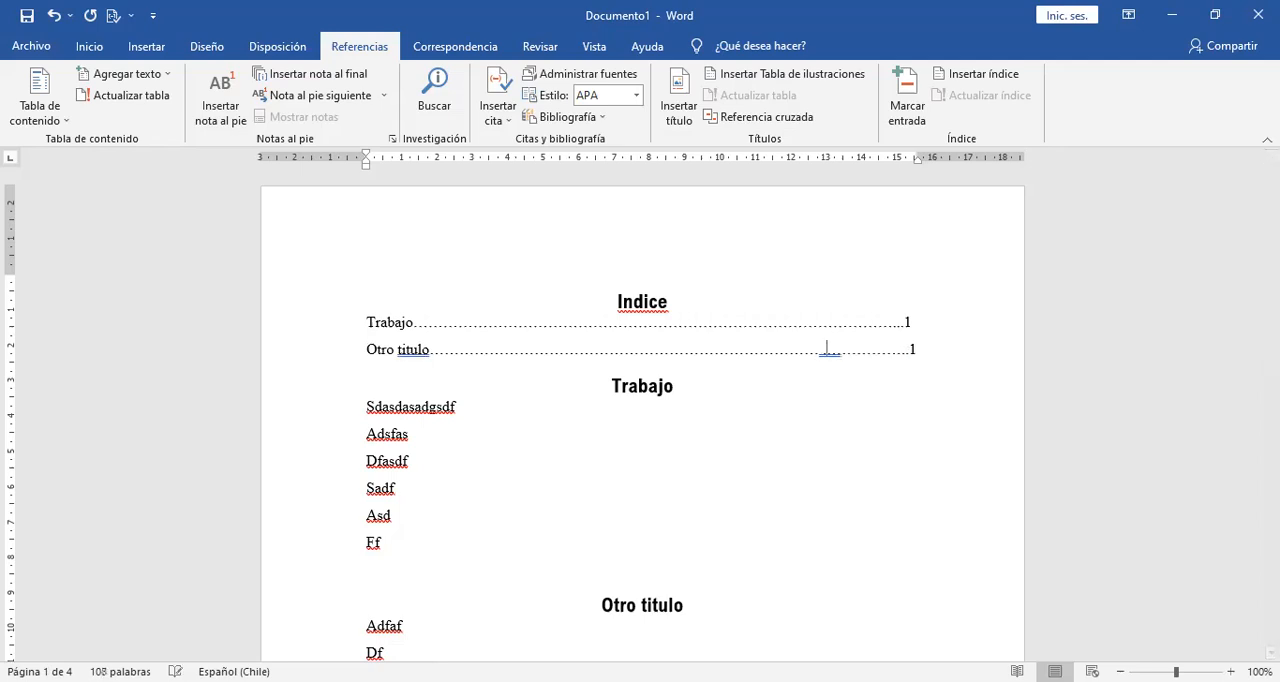
{"action": "left_click", "coordinate": [828, 323]}
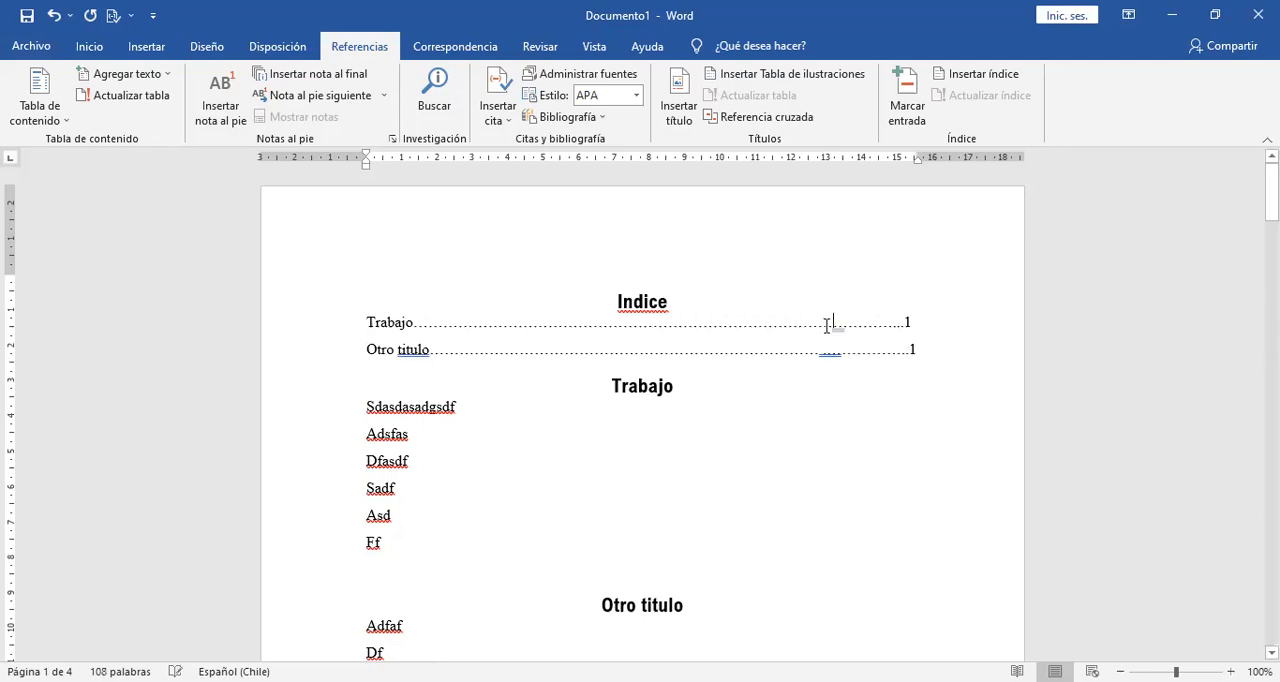
{"action": "type", "text": "..."}
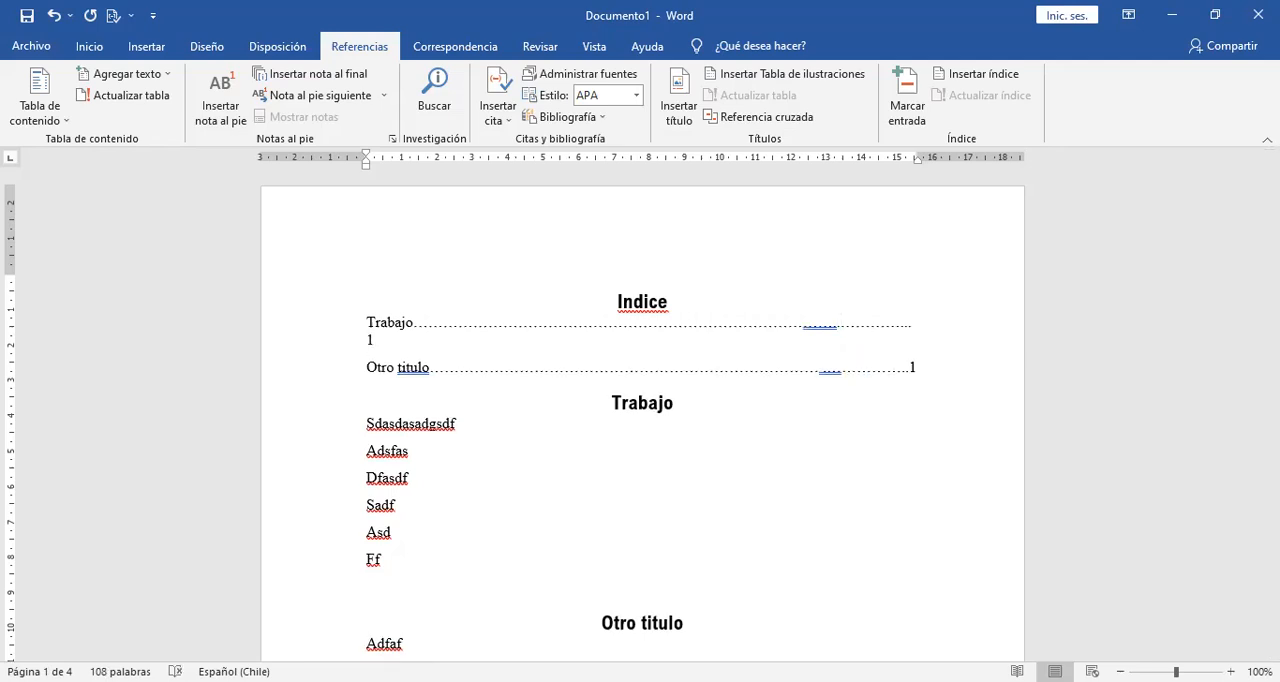
{"action": "key", "text": "BackSpace"}
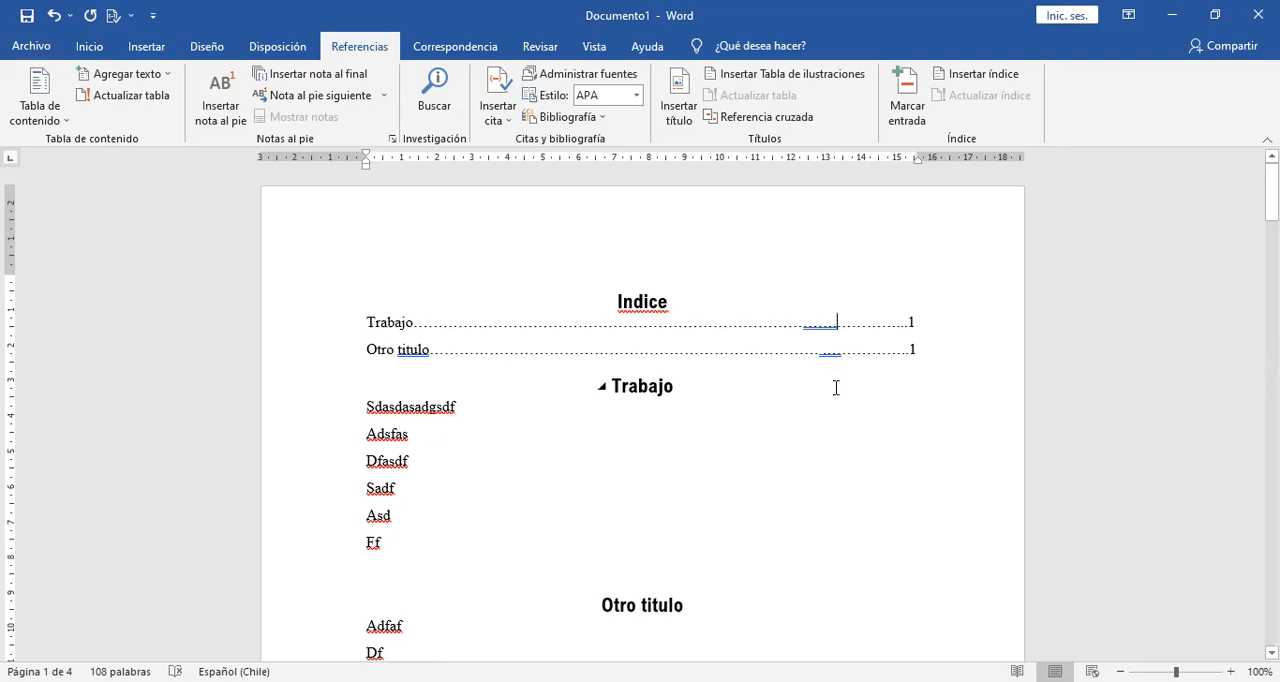
Delete the manually written index, including its "Indice" heading.
{"action": "left_click", "coordinate": [743, 322]}
{"action": "left_click_drag", "start_coordinate": [929, 351], "coordinate": [346, 307]}
{"action": "key", "text": "Delete"}
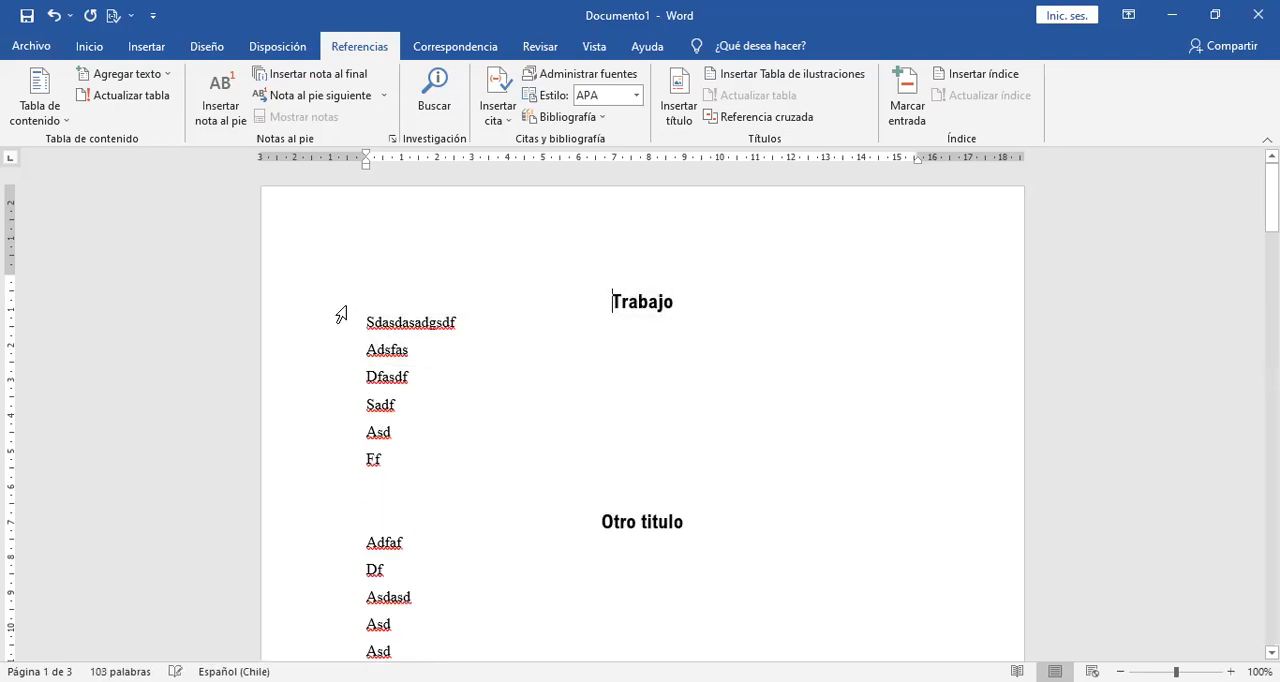
Add blank lines above the "Trabajo" heading at the start of the document.
{"action": "left_click", "coordinate": [643, 301]}
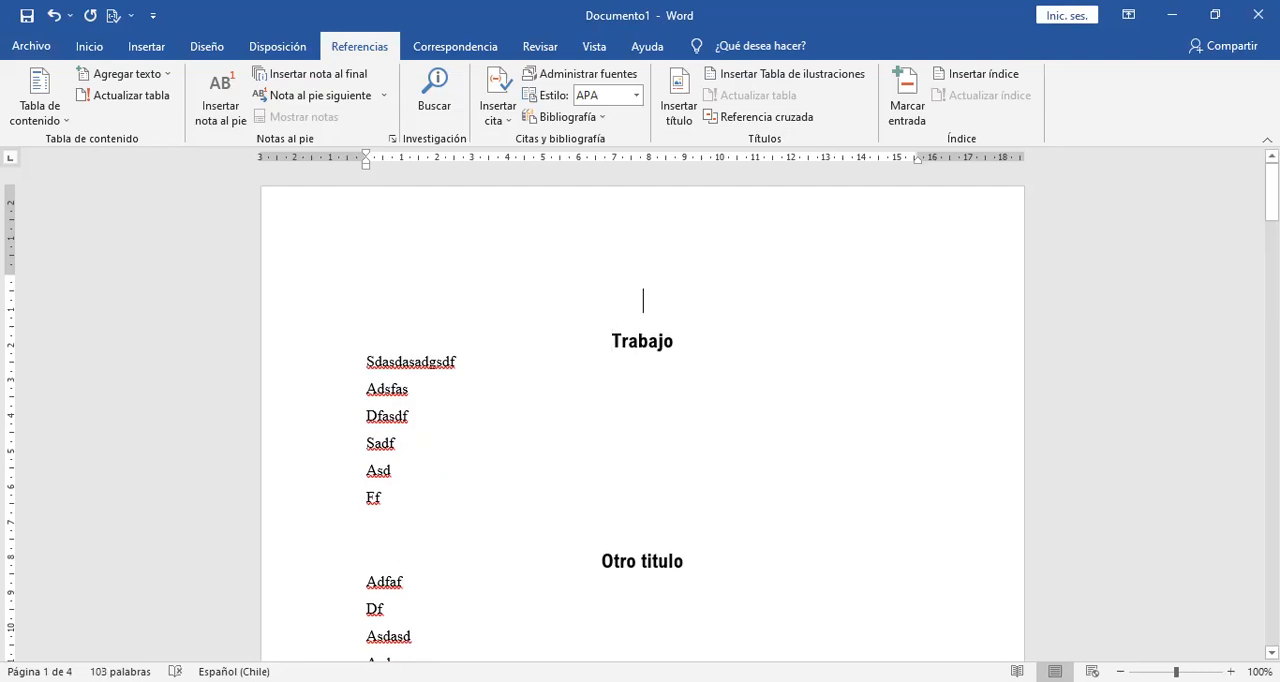
{"action": "key", "text": "Return"}
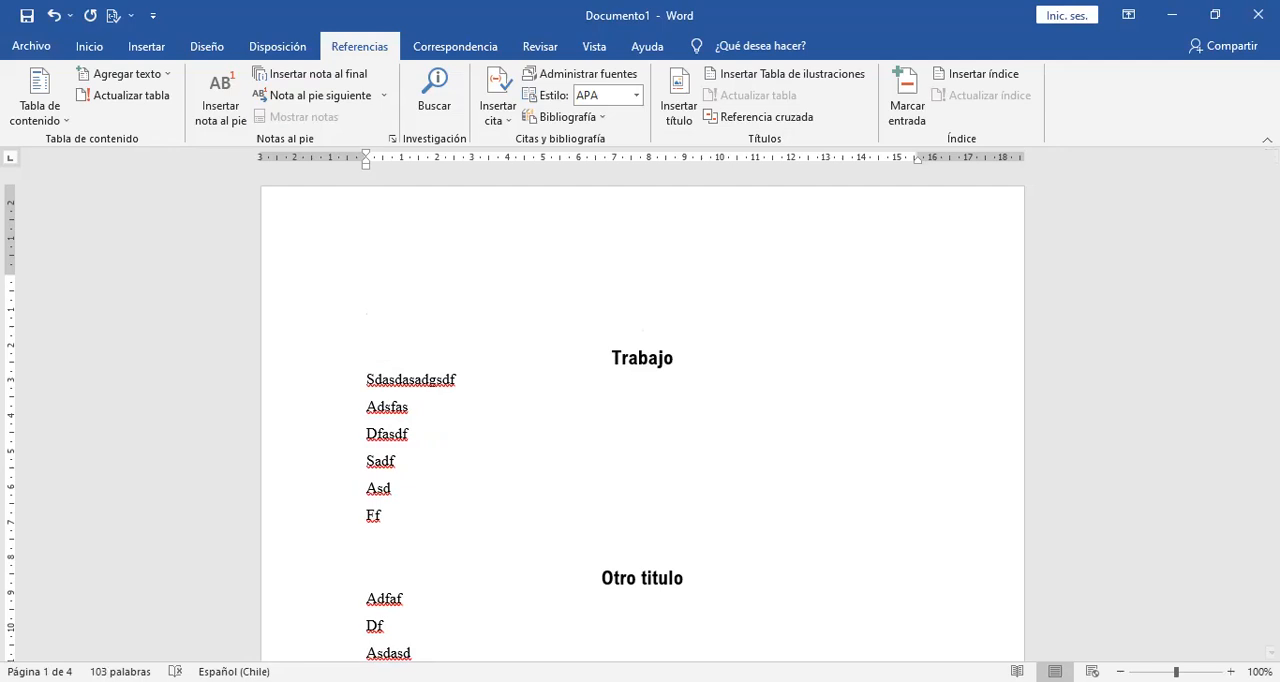
{"action": "left_click", "coordinate": [31, 56]}
{"action": "key", "text": "Escape"}
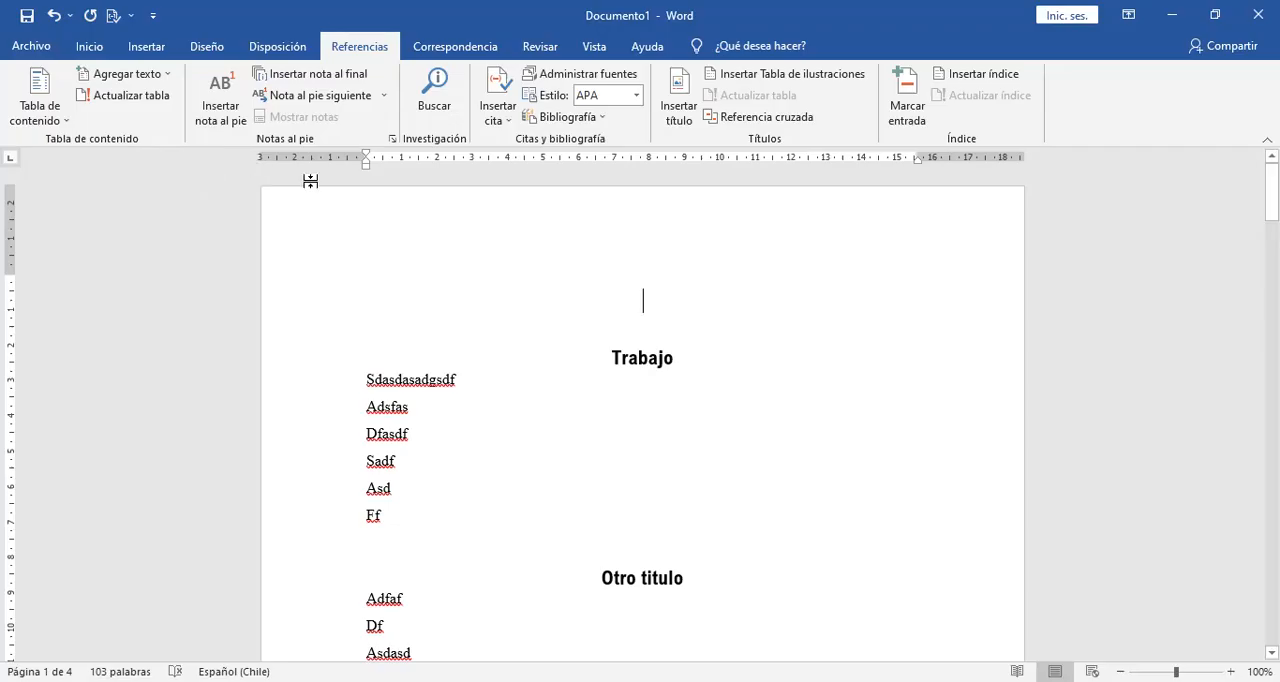
Insert the "Tabla automática 1" table of contents above the "Trabajo" heading and change its title to "Indice".
{"action": "left_click", "coordinate": [89, 46]}
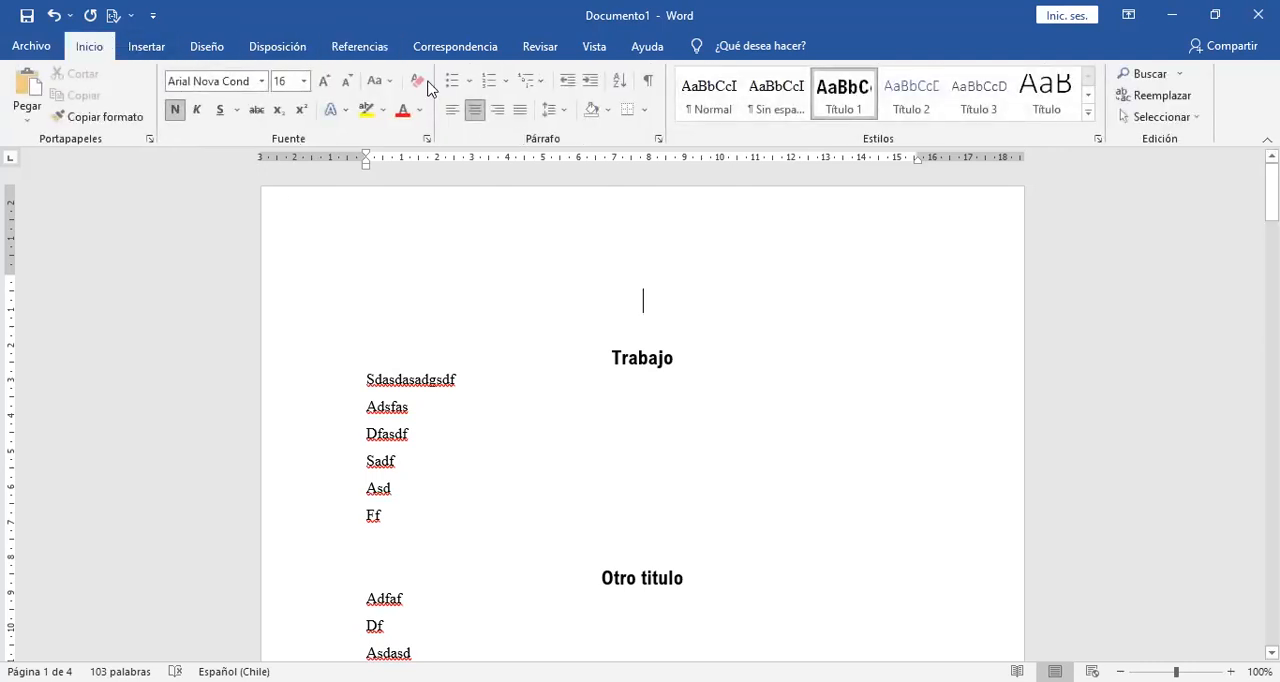
{"action": "left_click", "coordinate": [360, 47]}
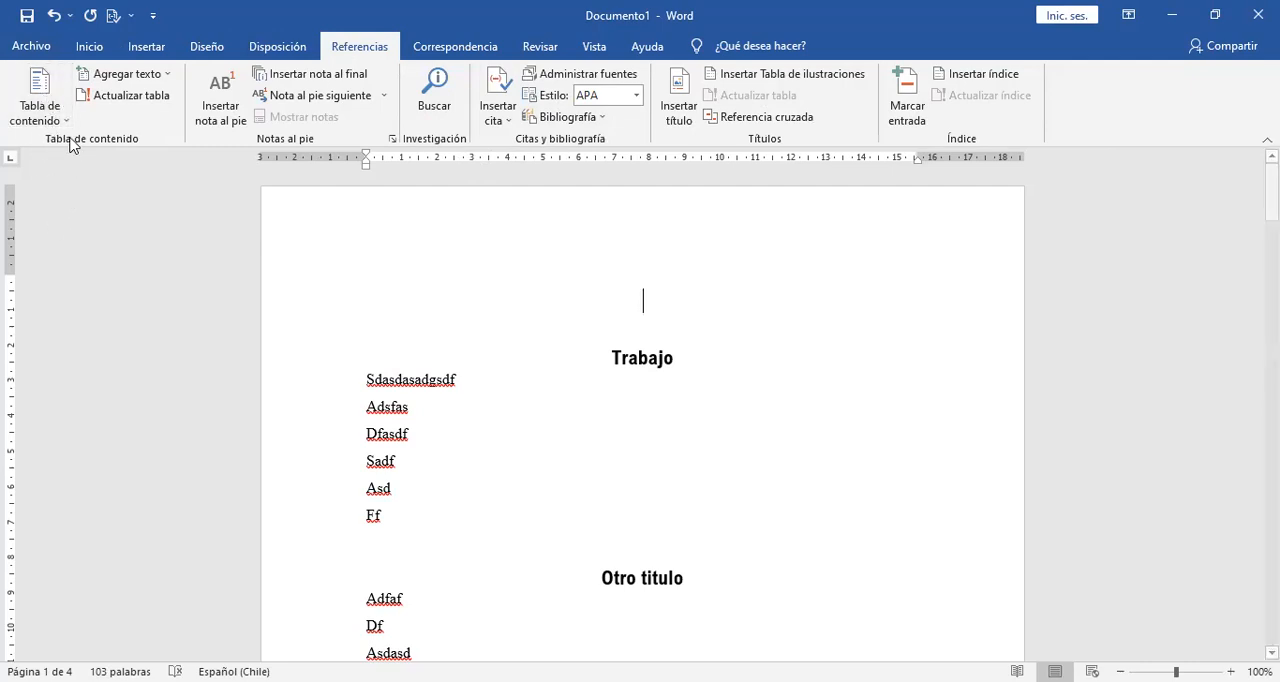
{"action": "left_click", "coordinate": [40, 100]}
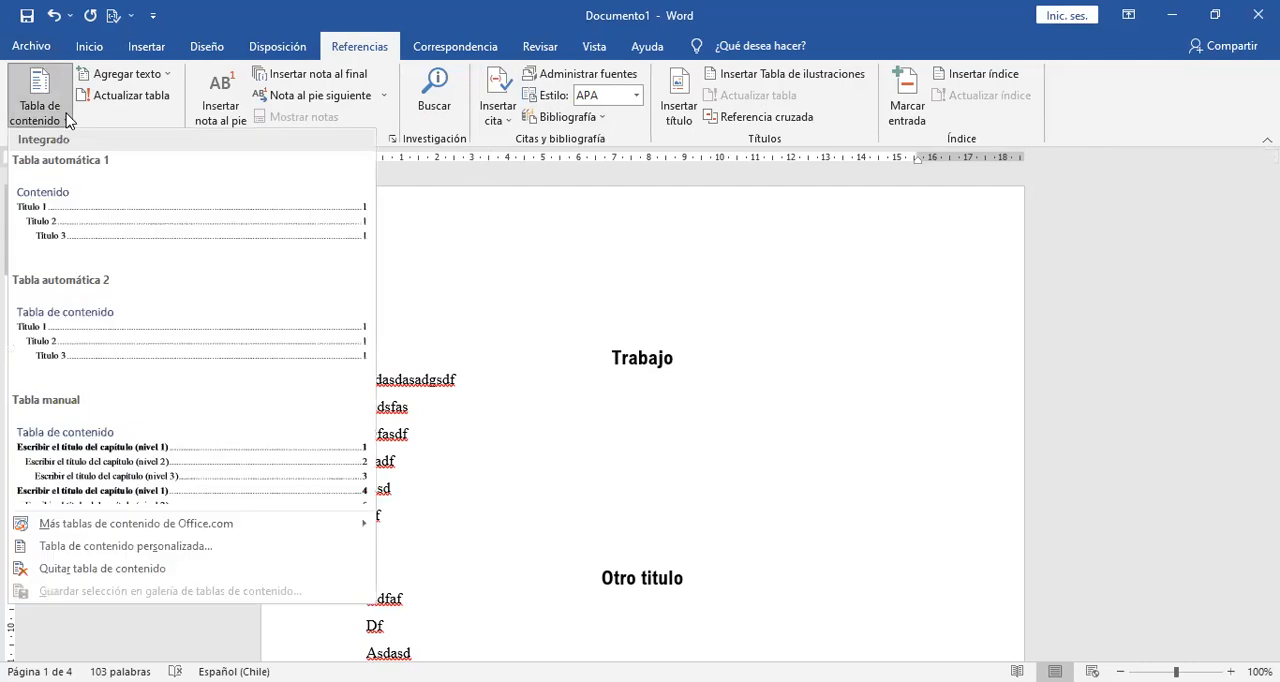
{"action": "left_click", "coordinate": [108, 212]}
{"action": "left_click_drag", "start_coordinate": [448, 303], "coordinate": [371, 301]}
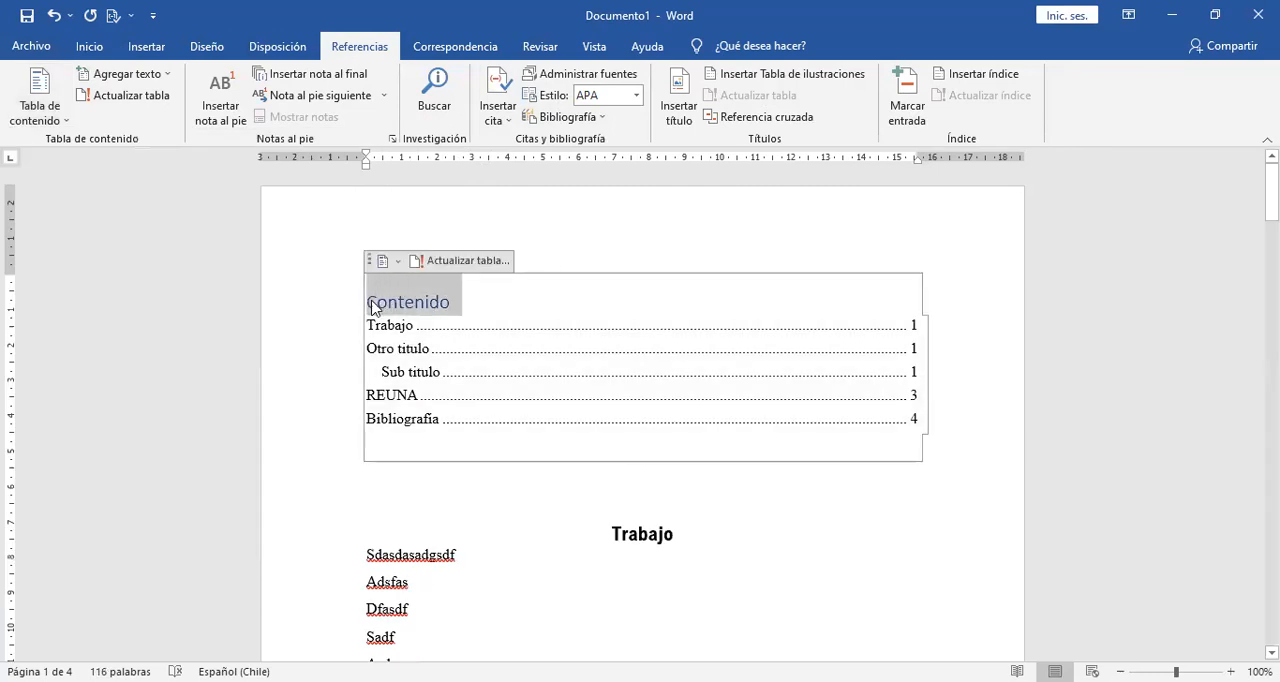
{"action": "type", "text": "Indice"}
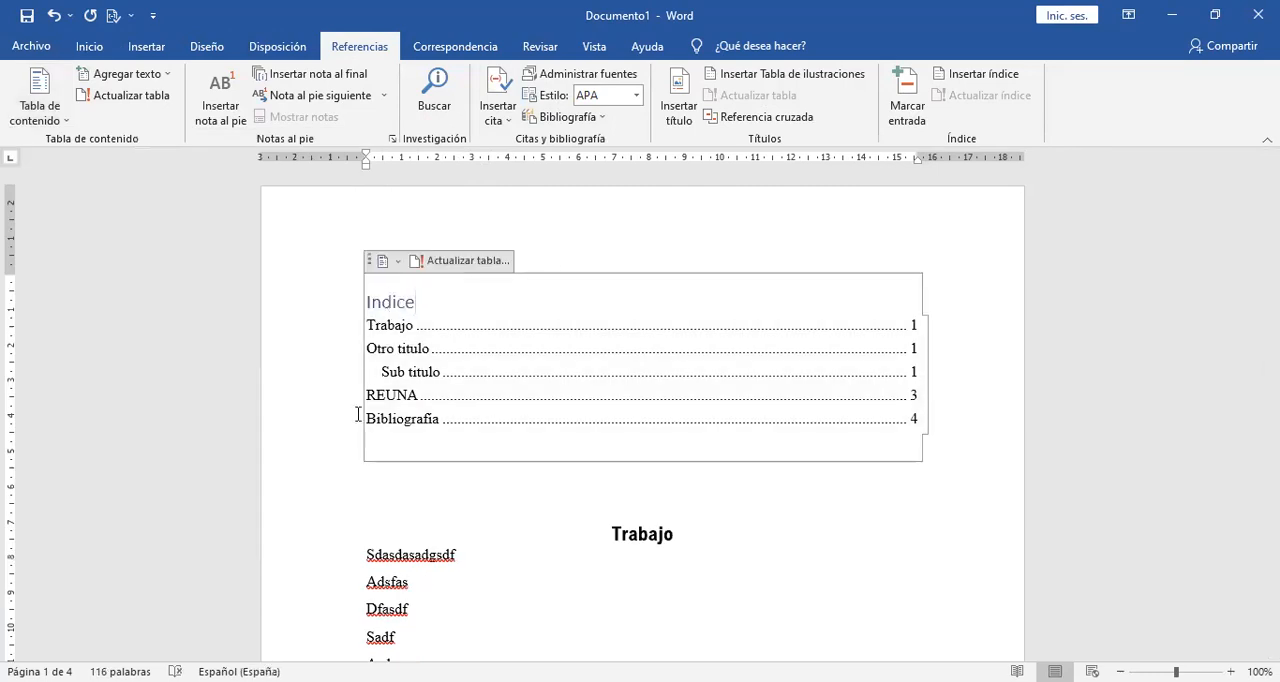
Insert a page break below the table of contents so "Trabajo" starts a new page, and remove the extra blank line above it.
{"action": "left_click", "coordinate": [554, 508]}
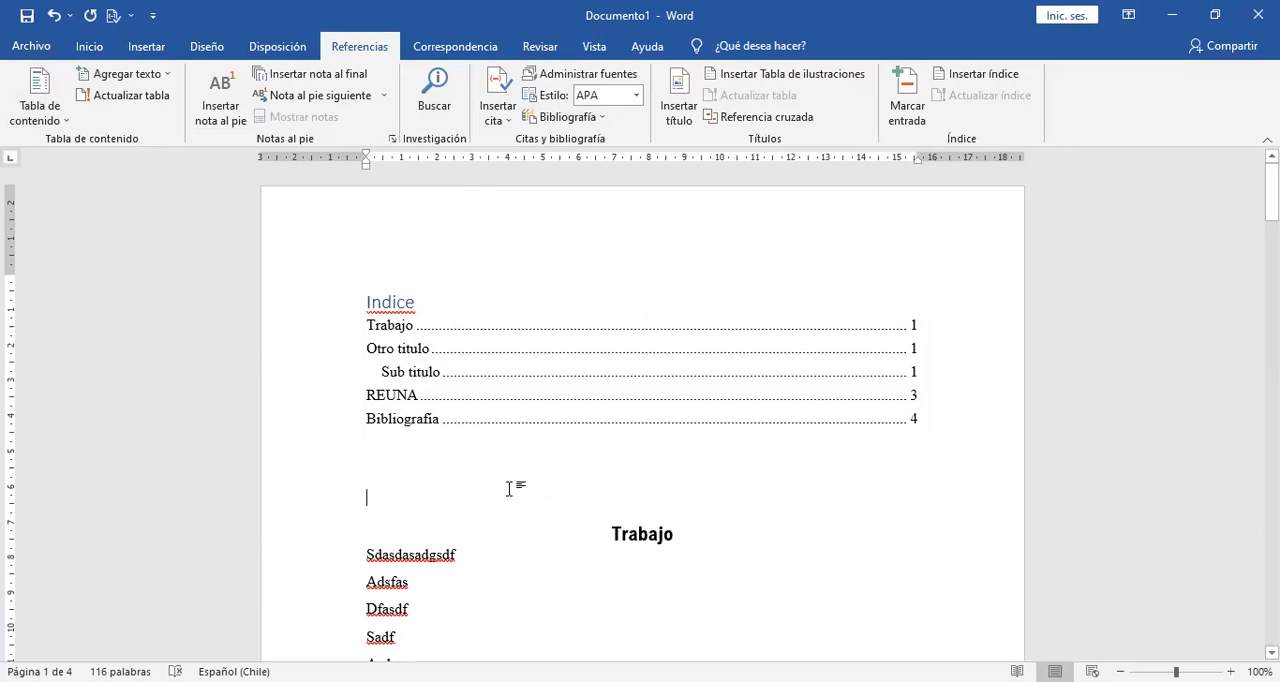
{"action": "key", "text": "ctrl+Return"}
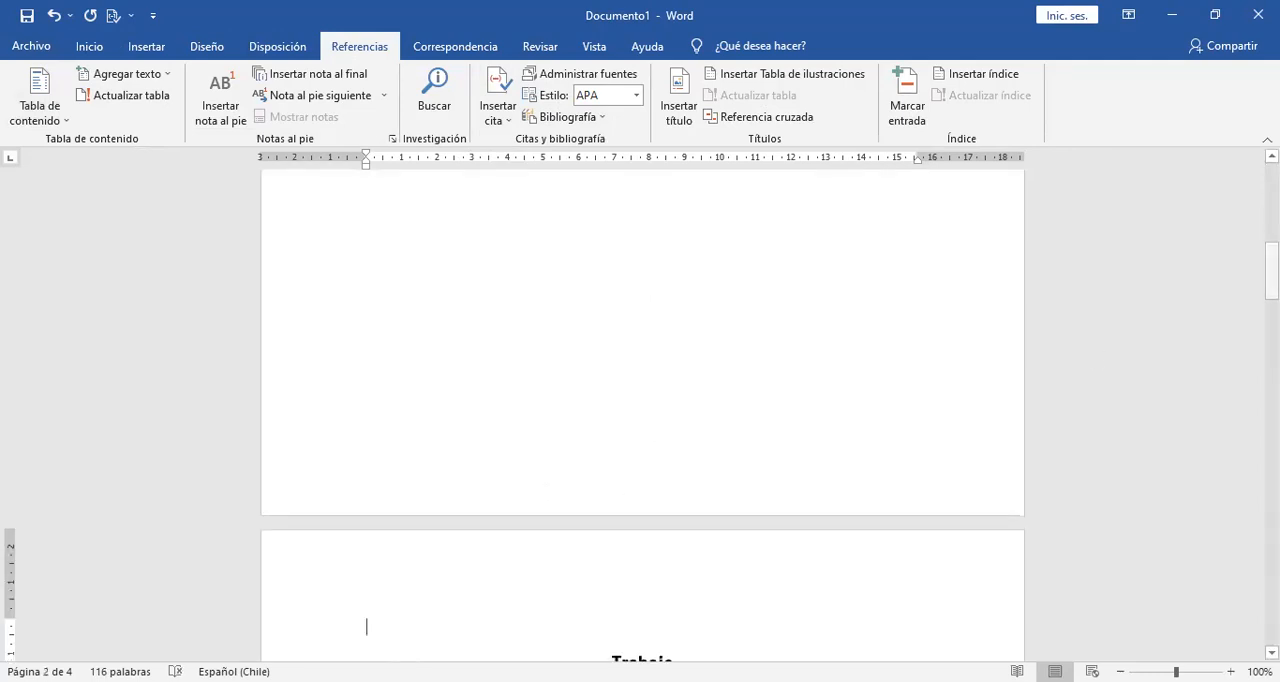
{"action": "key", "text": "Delete"}
Correct the spelling of the table of contents title to "Índice".
{"action": "left_click_drag", "start_coordinate": [1271, 272], "coordinate": [1271, 192]}
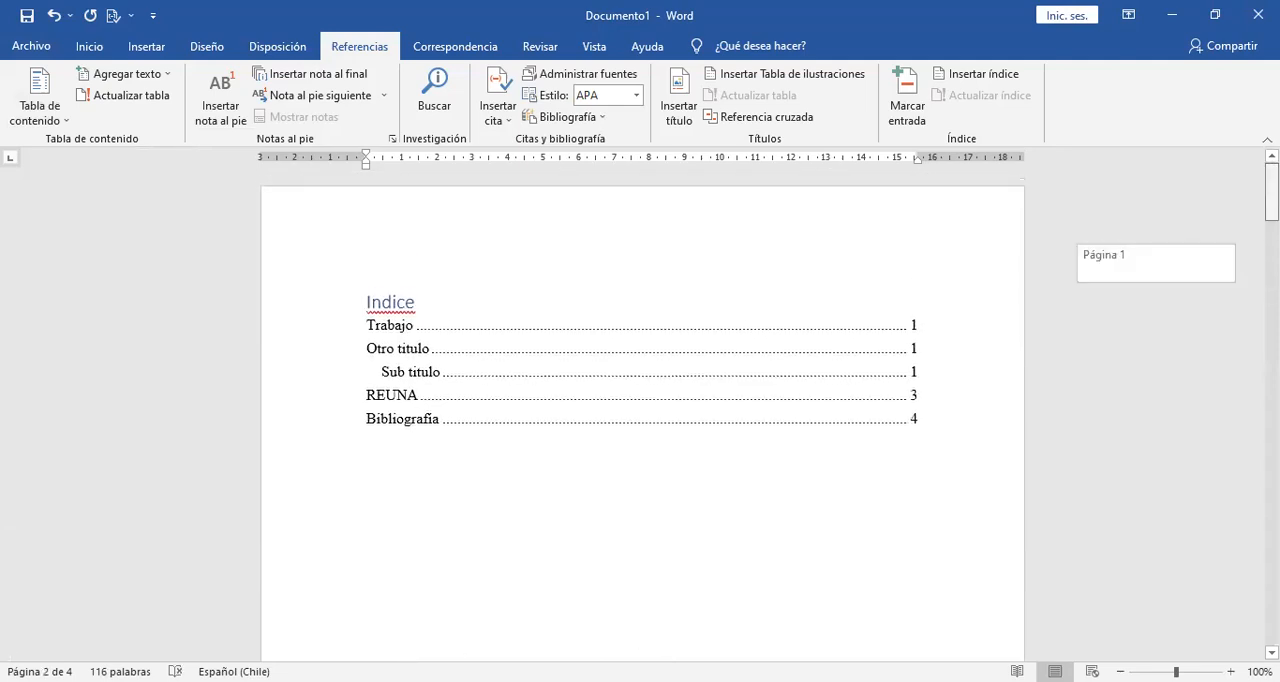
{"action": "left_click", "coordinate": [395, 303]}
{"action": "right_click", "coordinate": [395, 303]}
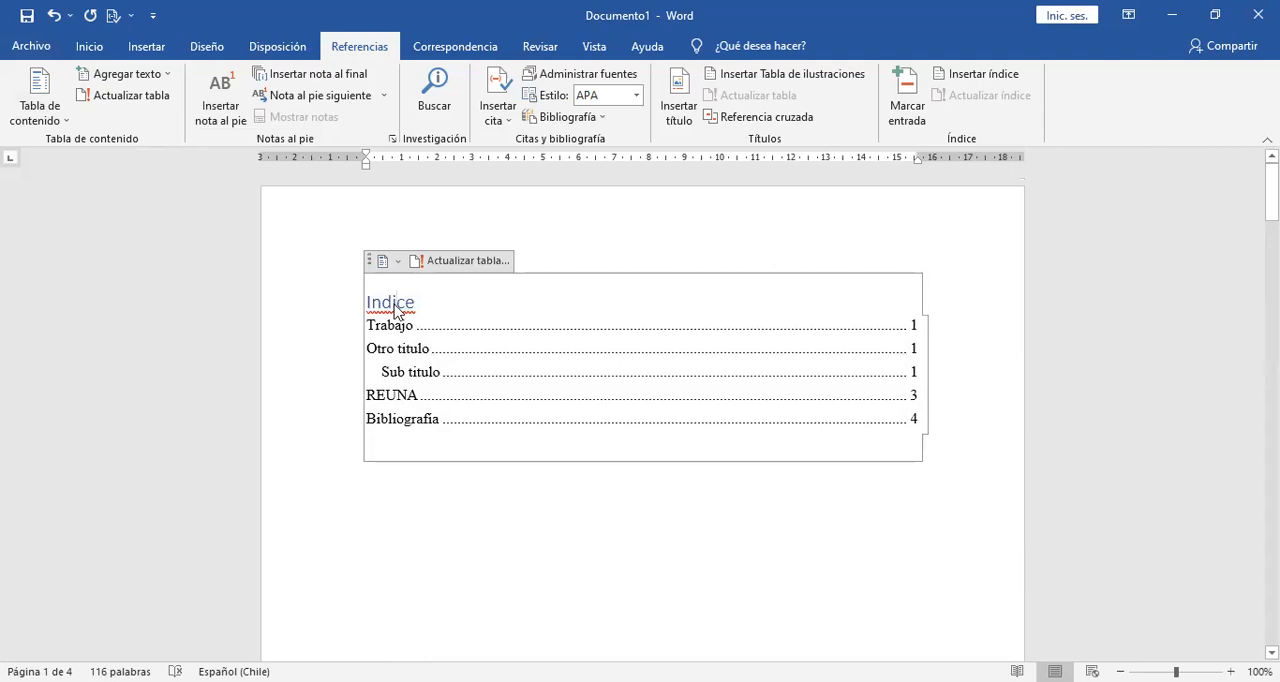
{"action": "left_click", "coordinate": [272, 20]}
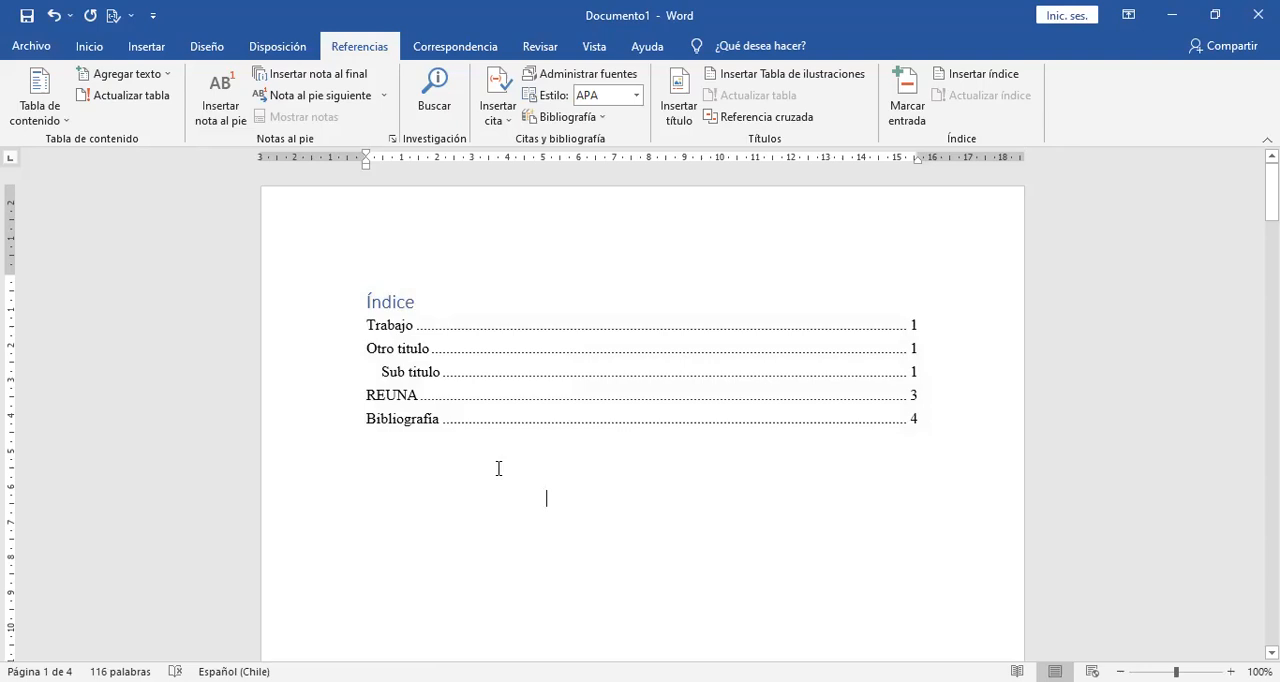
Apply the Título 3 style to the second "Asdf" line under "Sub titulo" and insert a page break after "Adfad".
{"action": "left_click_drag", "start_coordinate": [1272, 191], "coordinate": [1272, 359]}
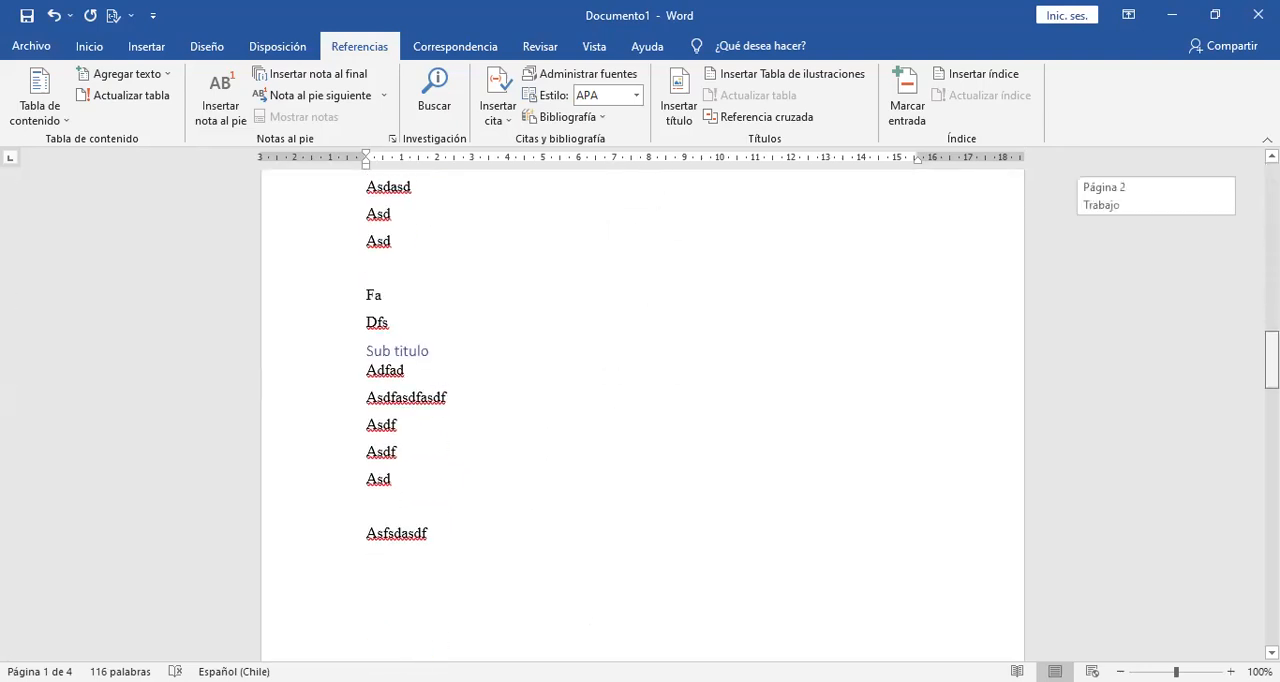
{"action": "left_click", "coordinate": [303, 464]}
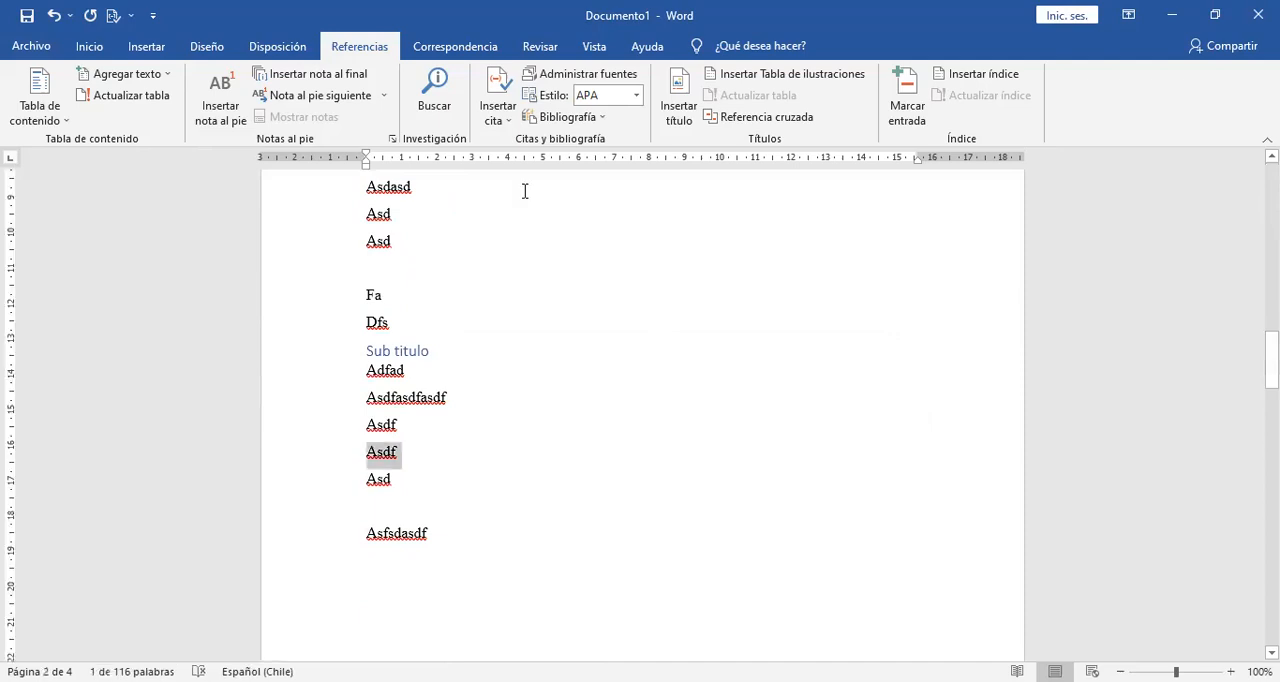
{"action": "left_click", "coordinate": [146, 47]}
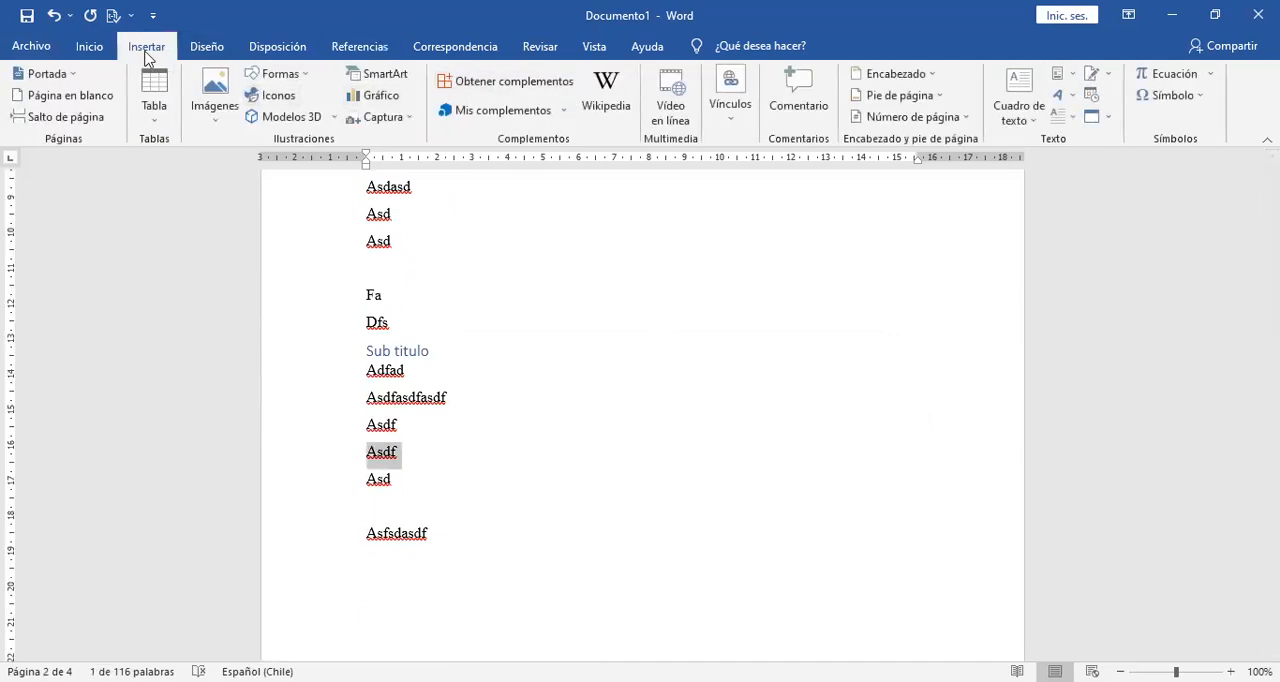
{"action": "left_click", "coordinate": [89, 46]}
{"action": "left_click", "coordinate": [980, 105]}
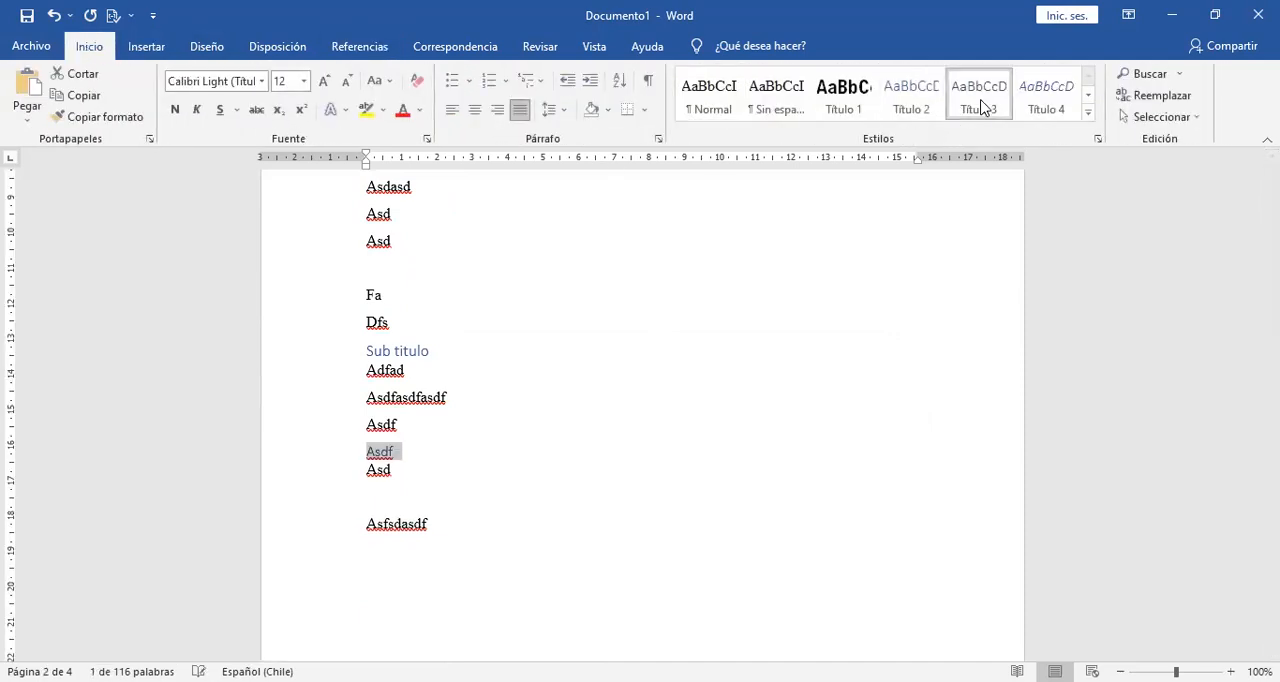
{"action": "left_click", "coordinate": [502, 378]}
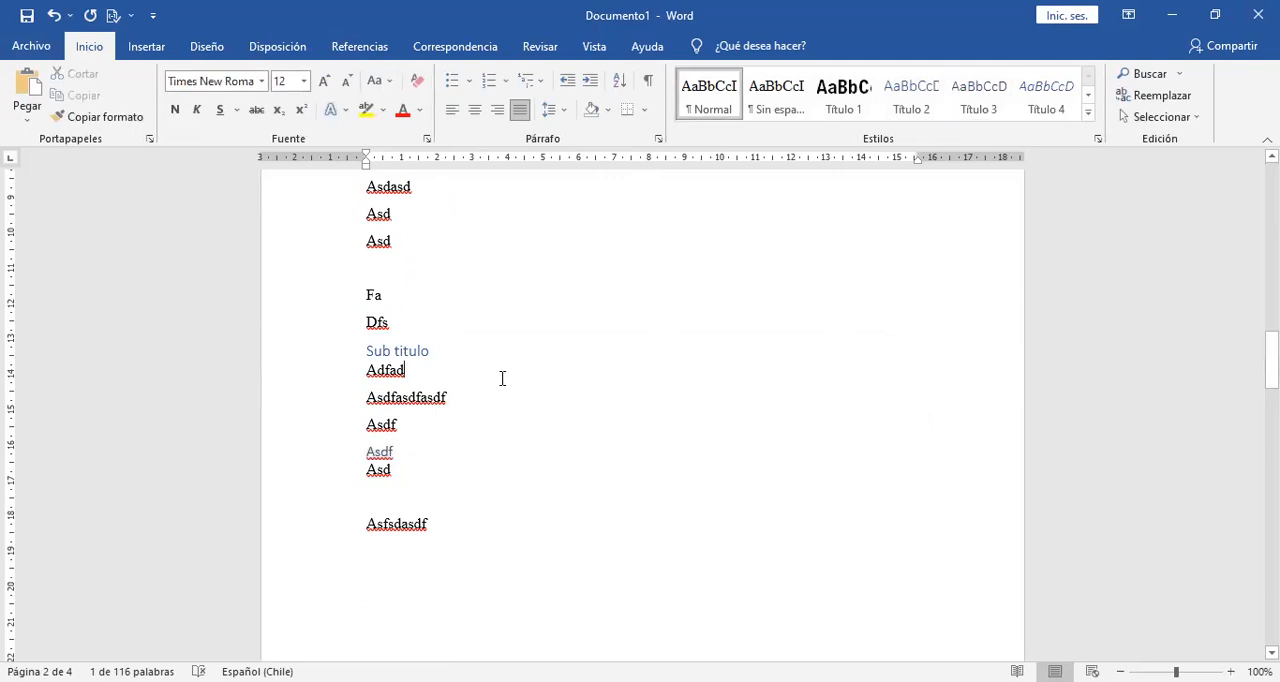
{"action": "key", "text": "ctrl+Return"}
Apply the Título 2 style to "Puedo escribir los versos" and insert a page break above that line.
{"action": "left_click_drag", "start_coordinate": [1271, 346], "coordinate": [1271, 508]}
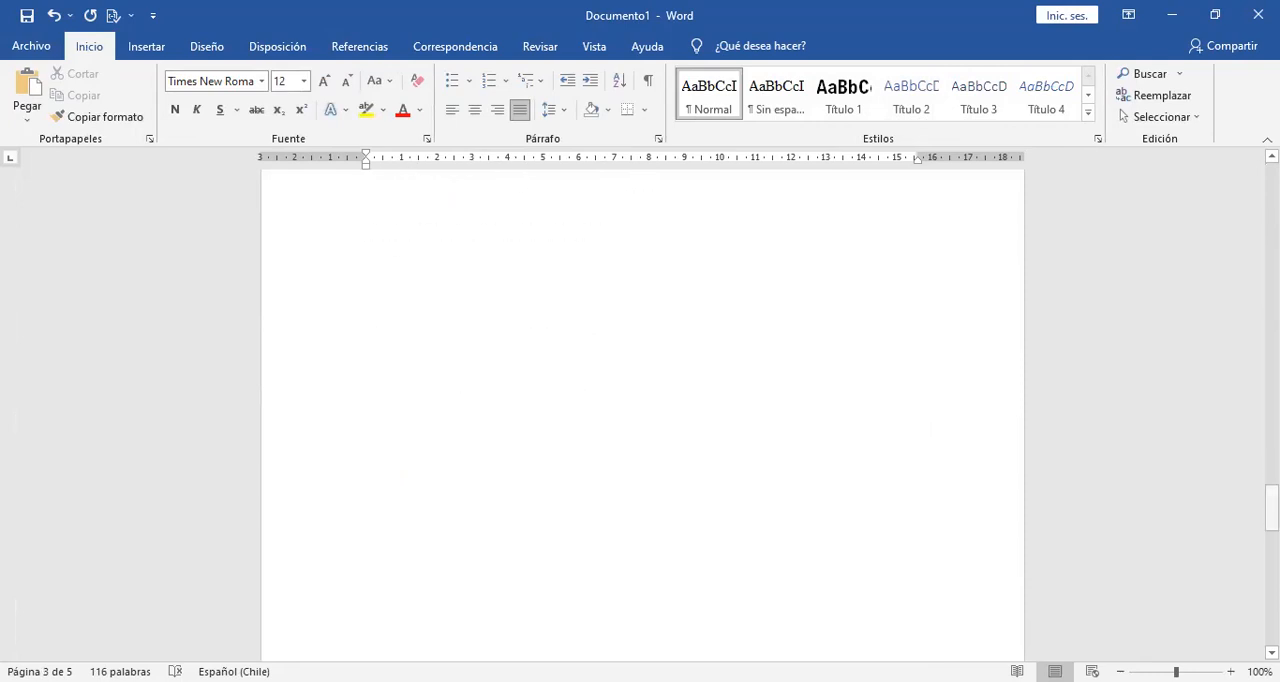
{"action": "scroll", "coordinate": [520, 358], "scroll_direction": "up", "scroll_amount": 5}
{"action": "left_click_drag", "start_coordinate": [516, 359], "coordinate": [366, 359]}
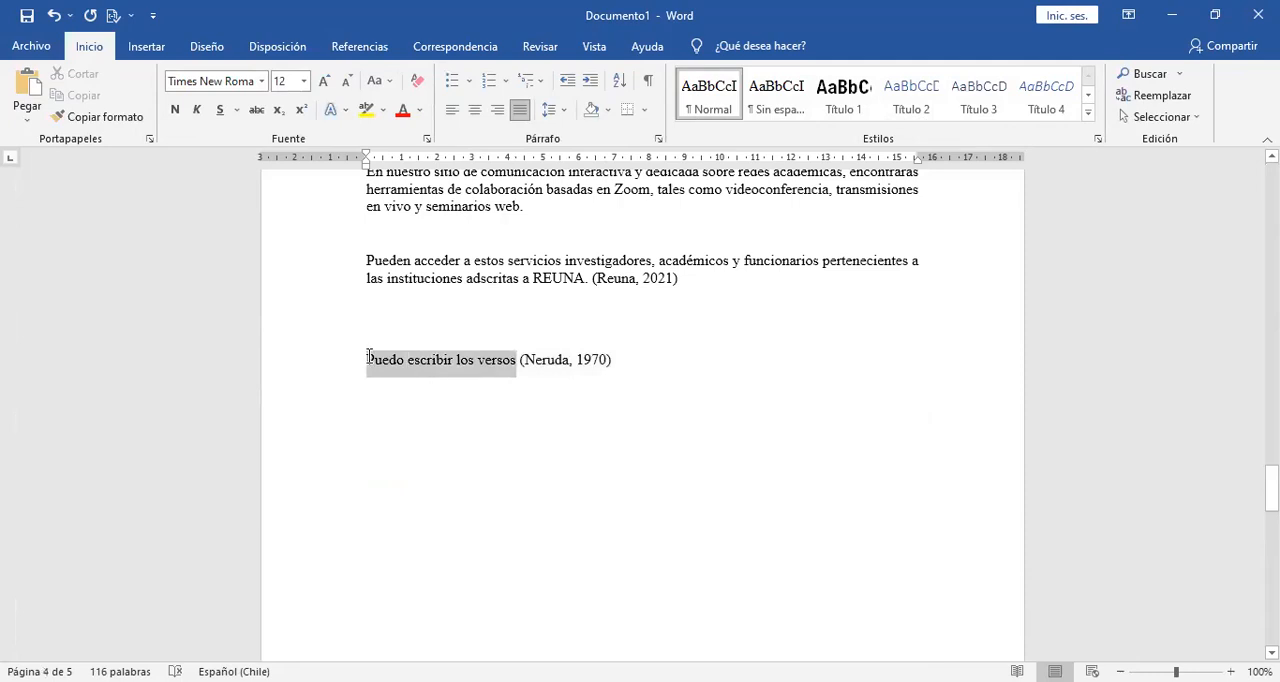
{"action": "left_click", "coordinate": [909, 100]}
{"action": "left_click", "coordinate": [436, 307]}
{"action": "key", "text": "ctrl+Return"}
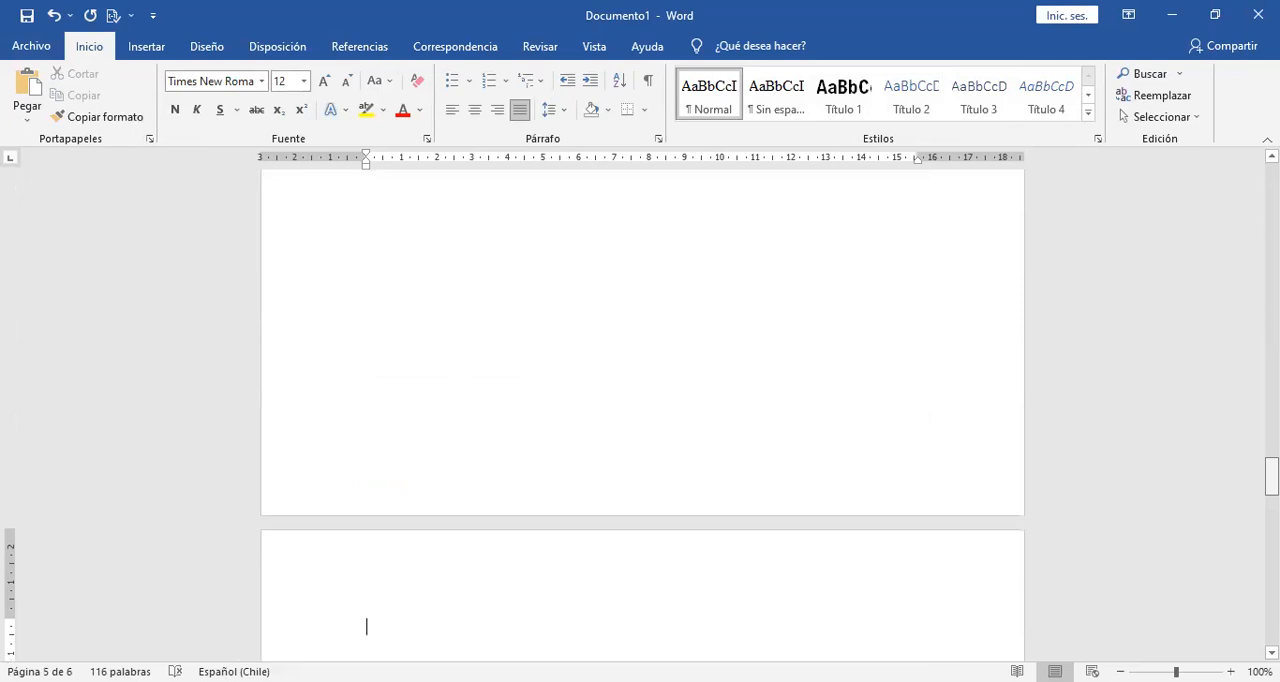
Update the entire table of contents at the start of the document, including its headings and page numbers.
{"action": "scroll", "coordinate": [642, 410], "scroll_direction": "down", "scroll_amount": 4}
{"action": "left_click_drag", "start_coordinate": [1271, 498], "coordinate": [1271, 183]}
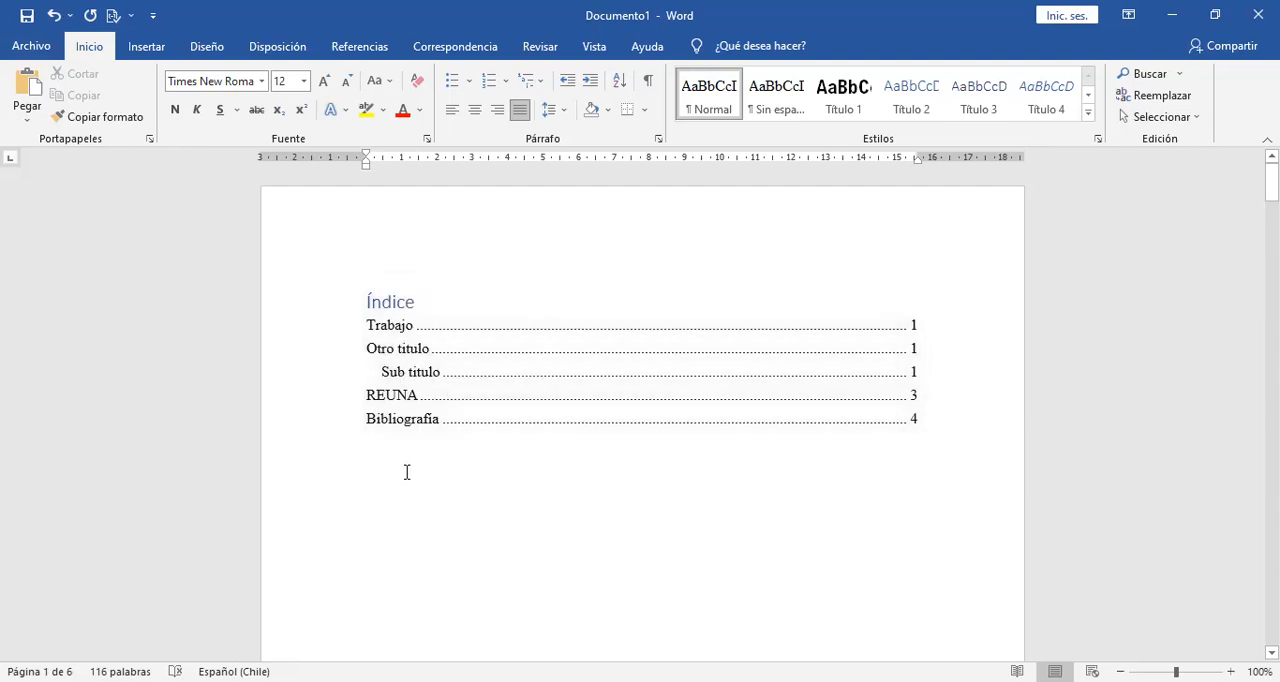
{"action": "left_click", "coordinate": [503, 308]}
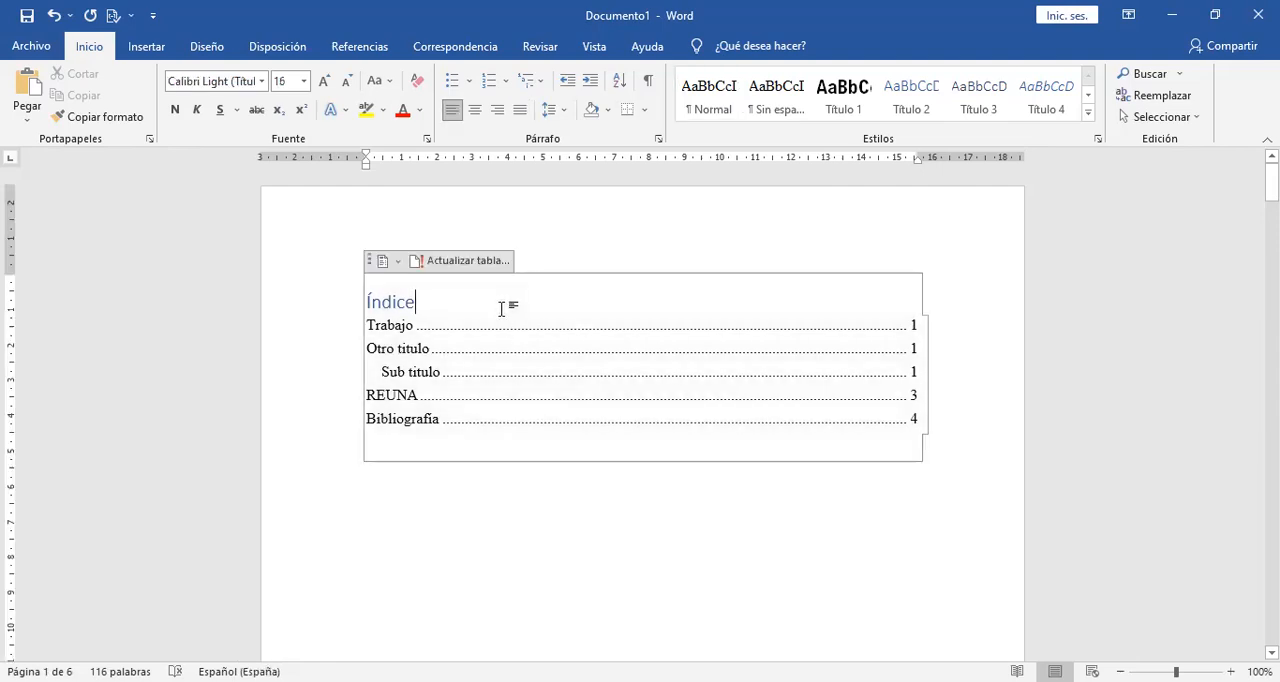
{"action": "left_click", "coordinate": [446, 265]}
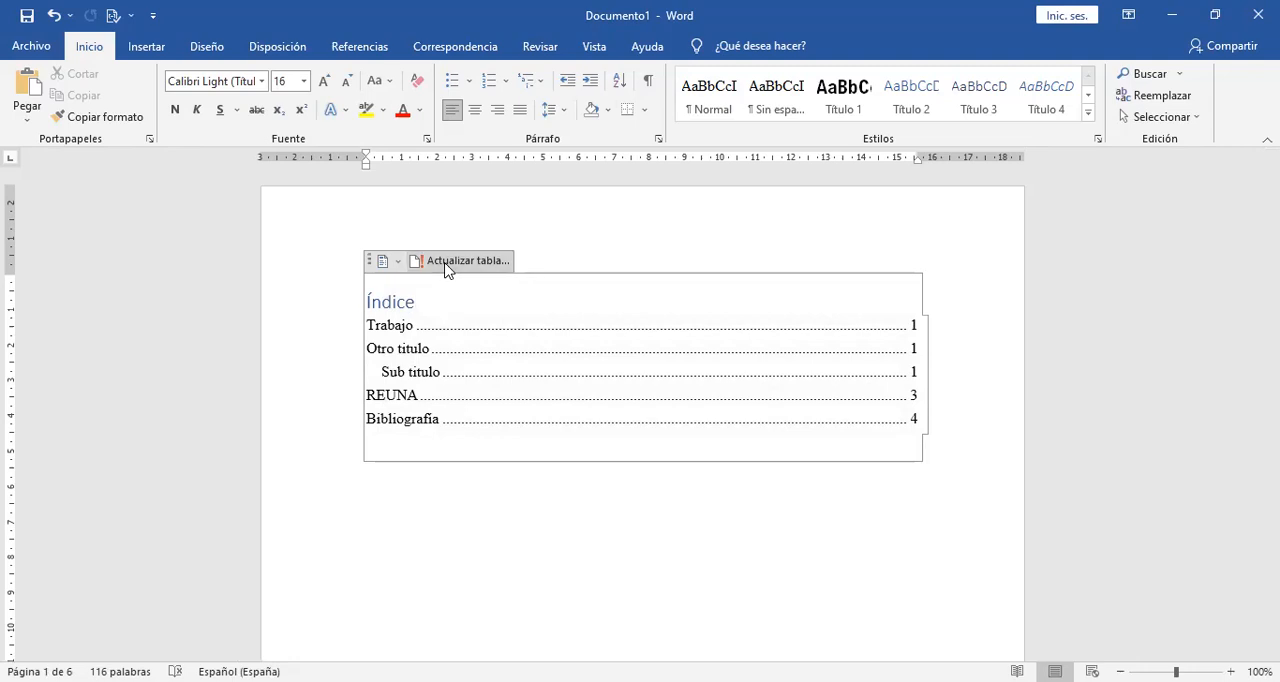
{"action": "left_click", "coordinate": [570, 356]}
{"action": "left_click", "coordinate": [632, 379]}
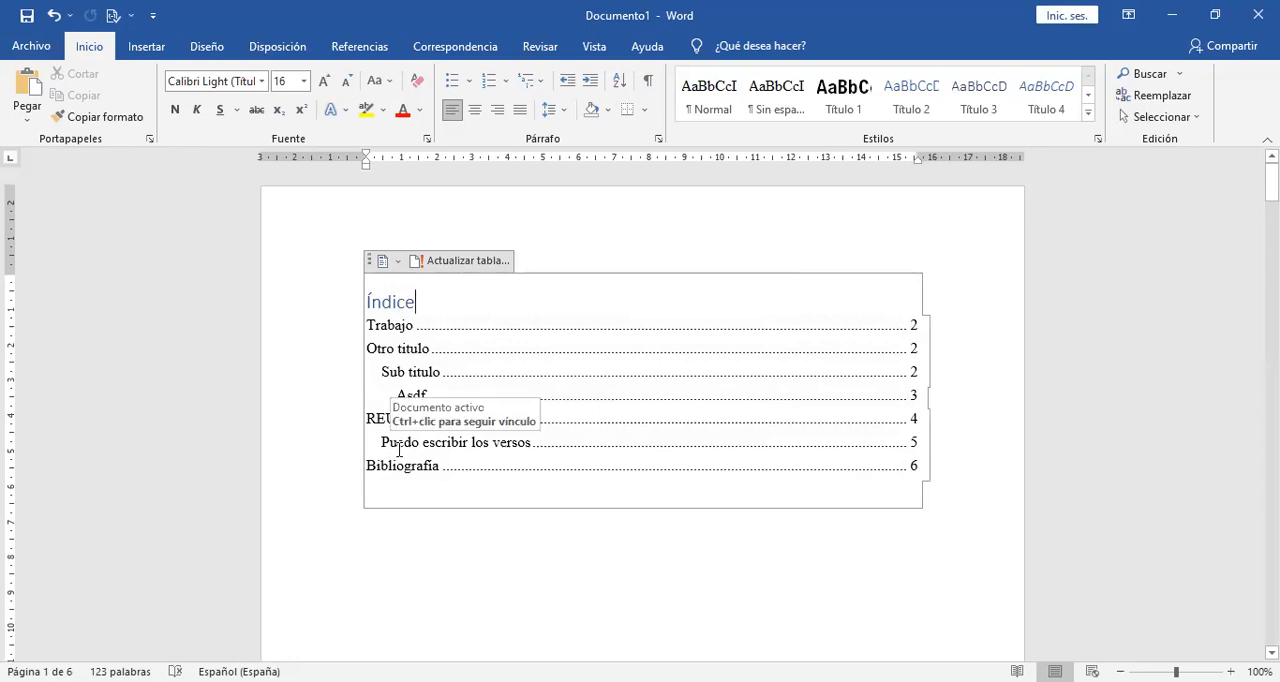
{"action": "left_click", "coordinate": [491, 569]}
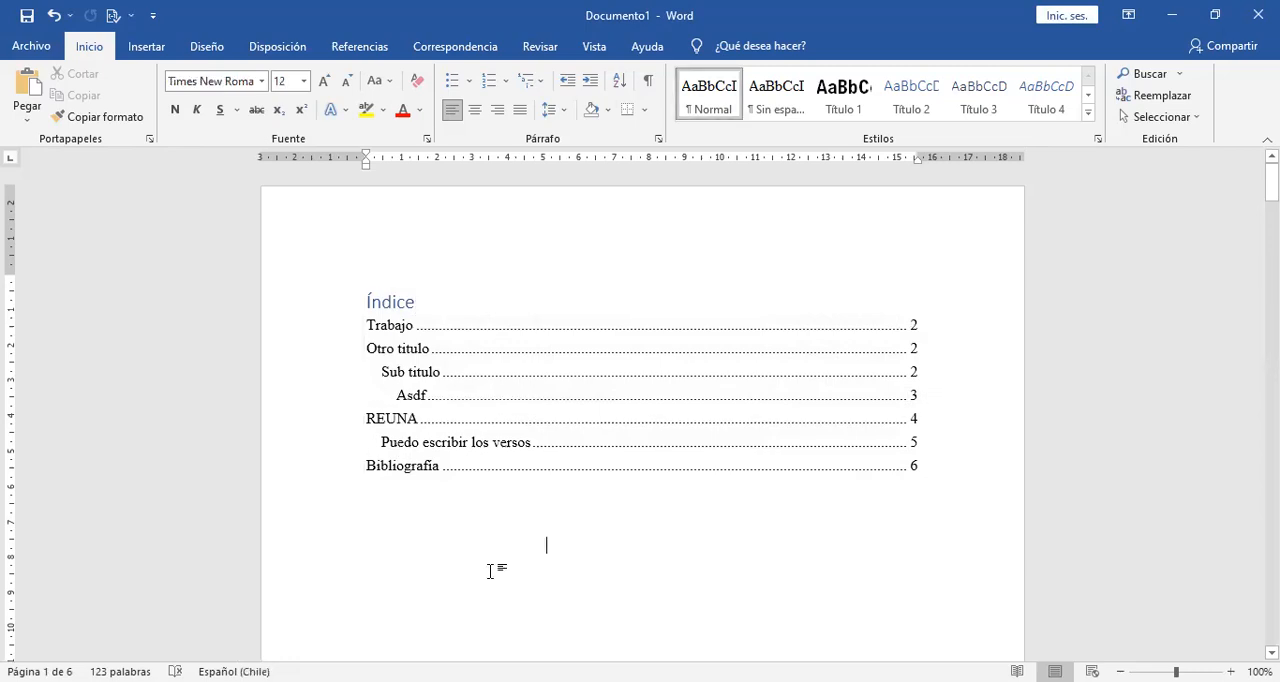
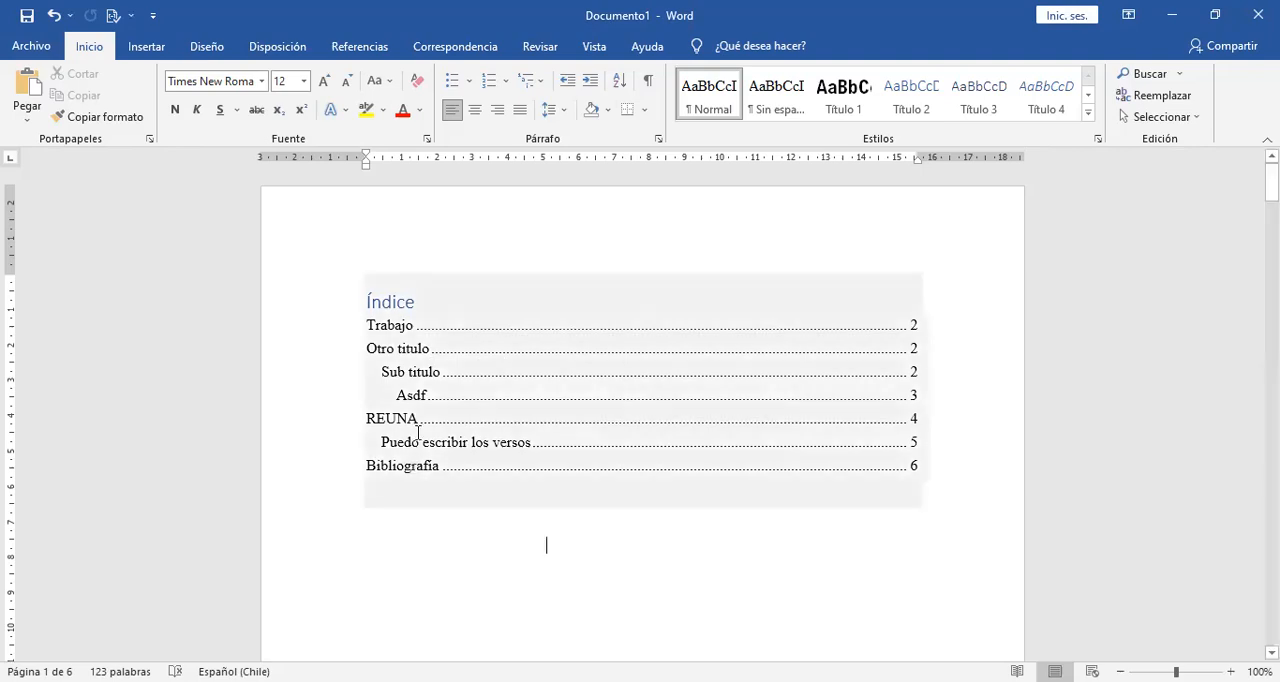
Follow the table of contents link to "Puedo escribir los versos" and return to the index on the first page.
{"action": "left_click", "coordinate": [483, 361]}
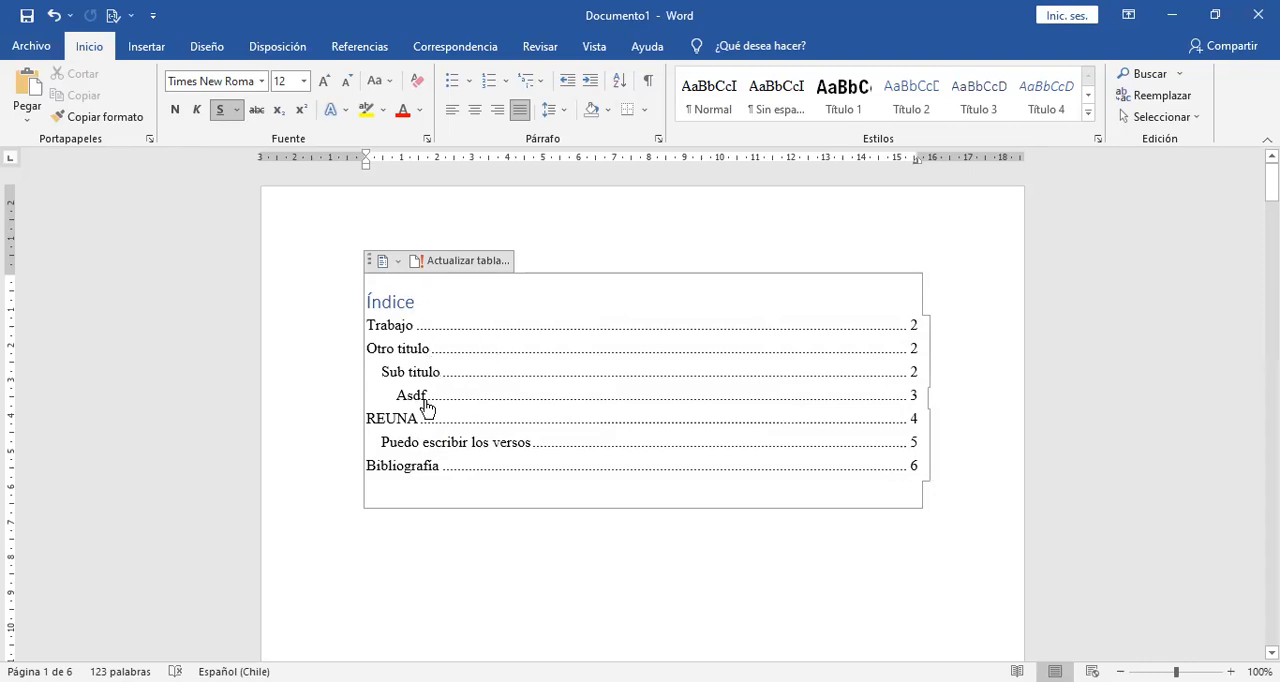
{"action": "left_click", "coordinate": [481, 448], "text": "ctrl"}
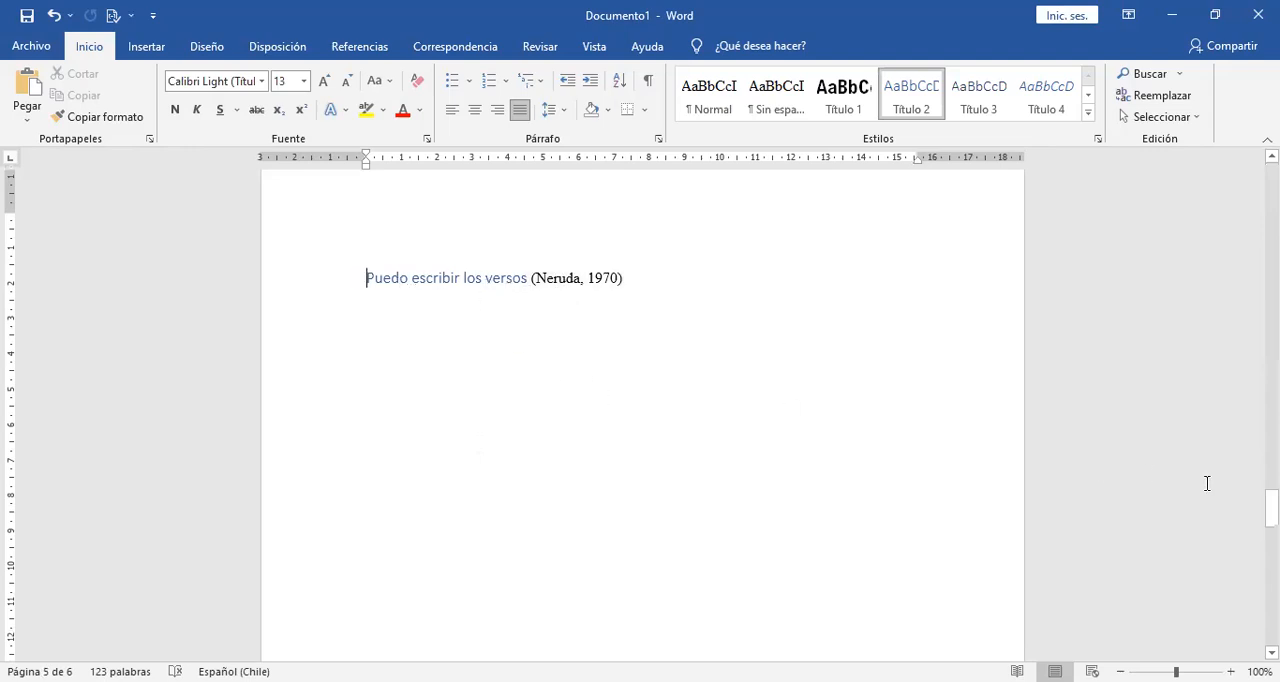
{"action": "left_click_drag", "start_coordinate": [1271, 508], "coordinate": [1271, 187]}
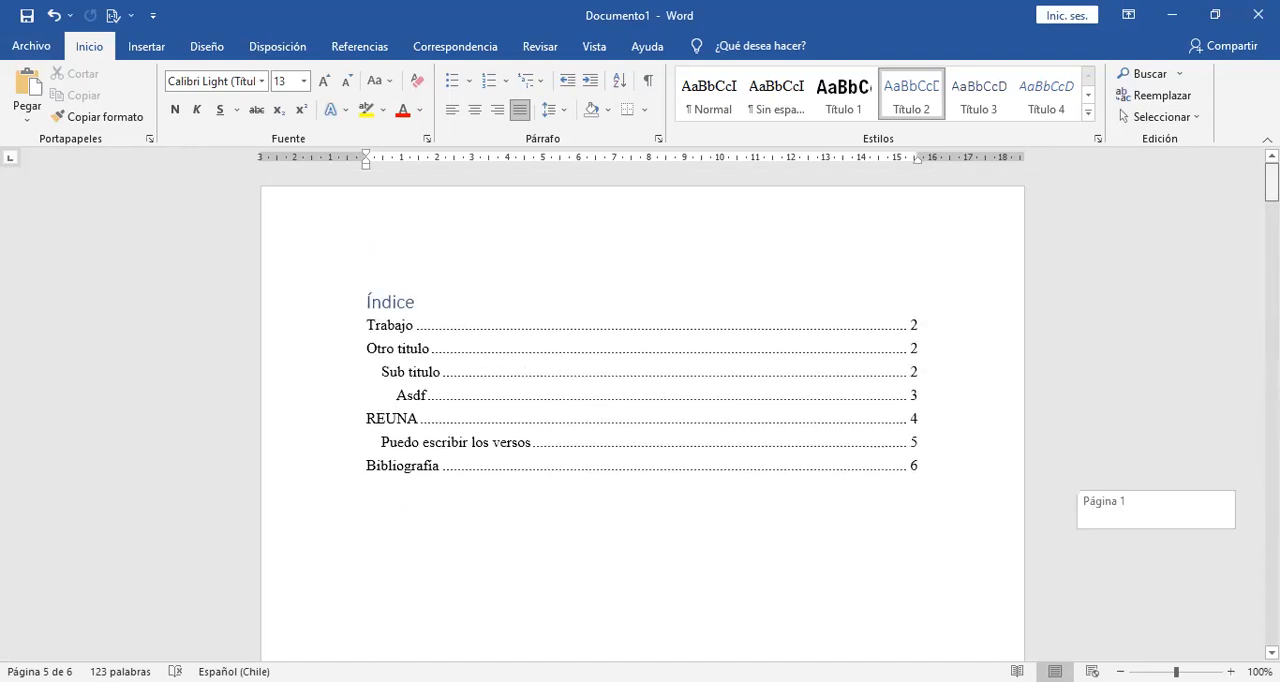
{"action": "left_click", "coordinate": [570, 307]}
{"action": "left_click", "coordinate": [526, 547]}
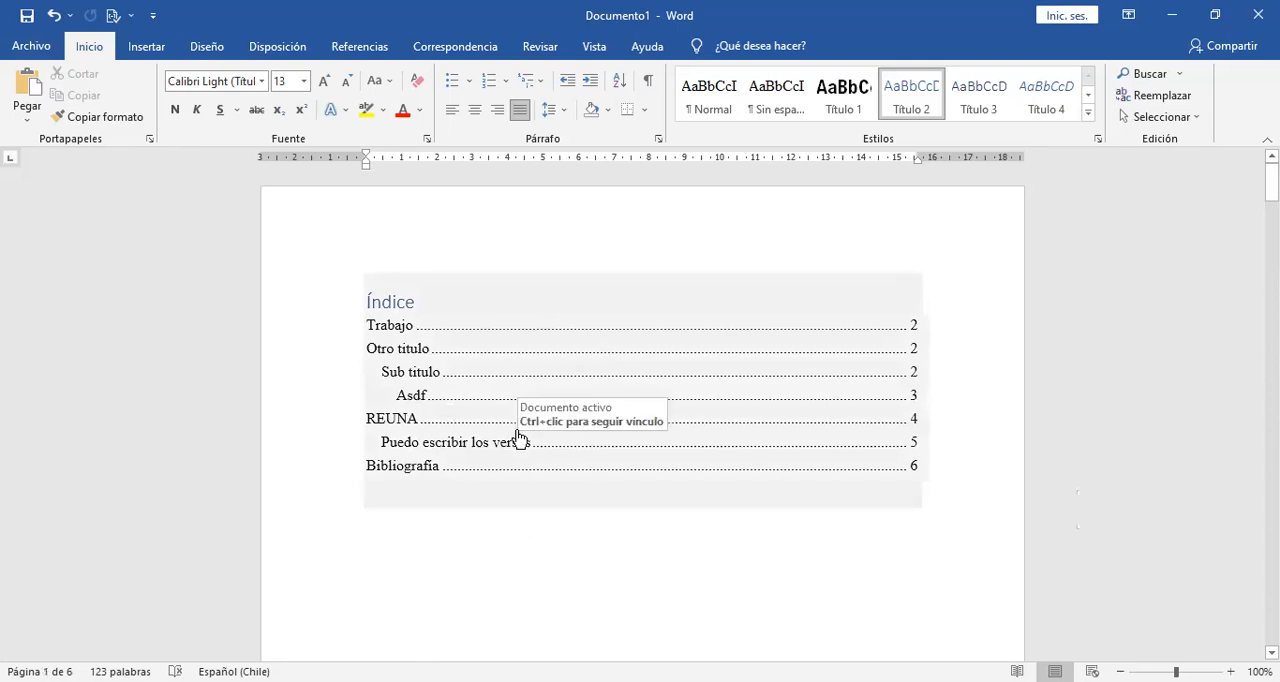
{"action": "left_click", "coordinate": [409, 399], "text": "ctrl"}
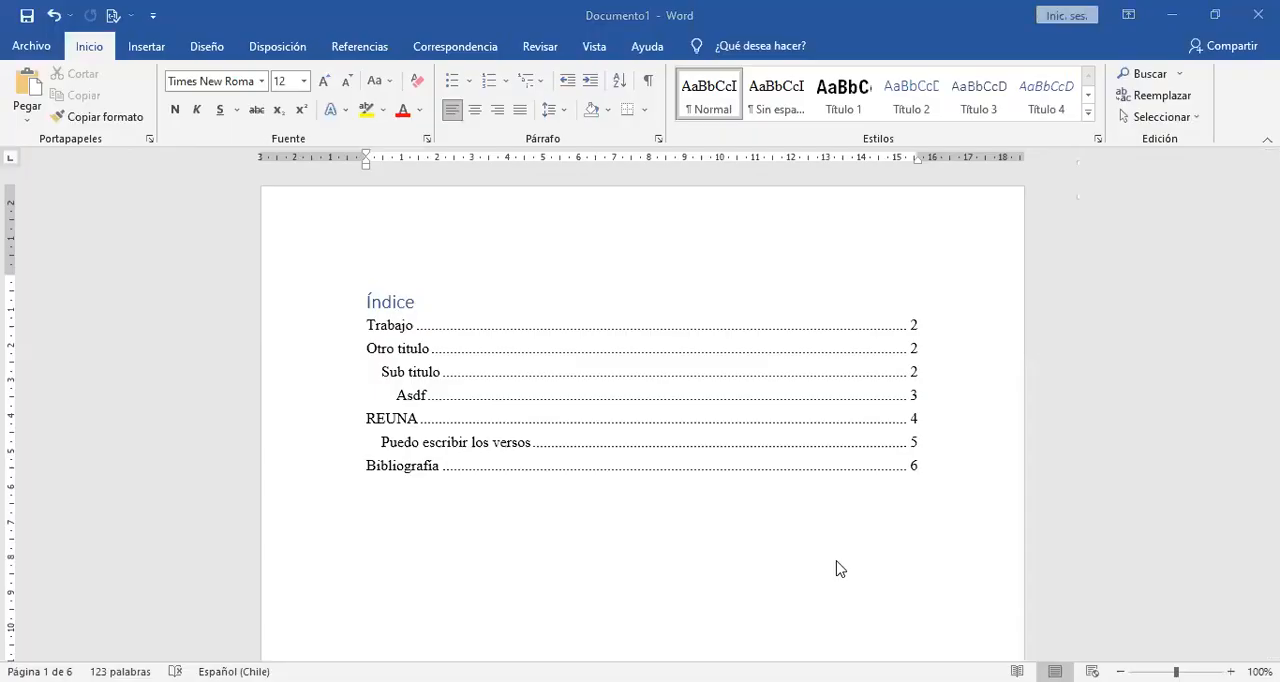
{"action": "left_click", "coordinate": [634, 543]}
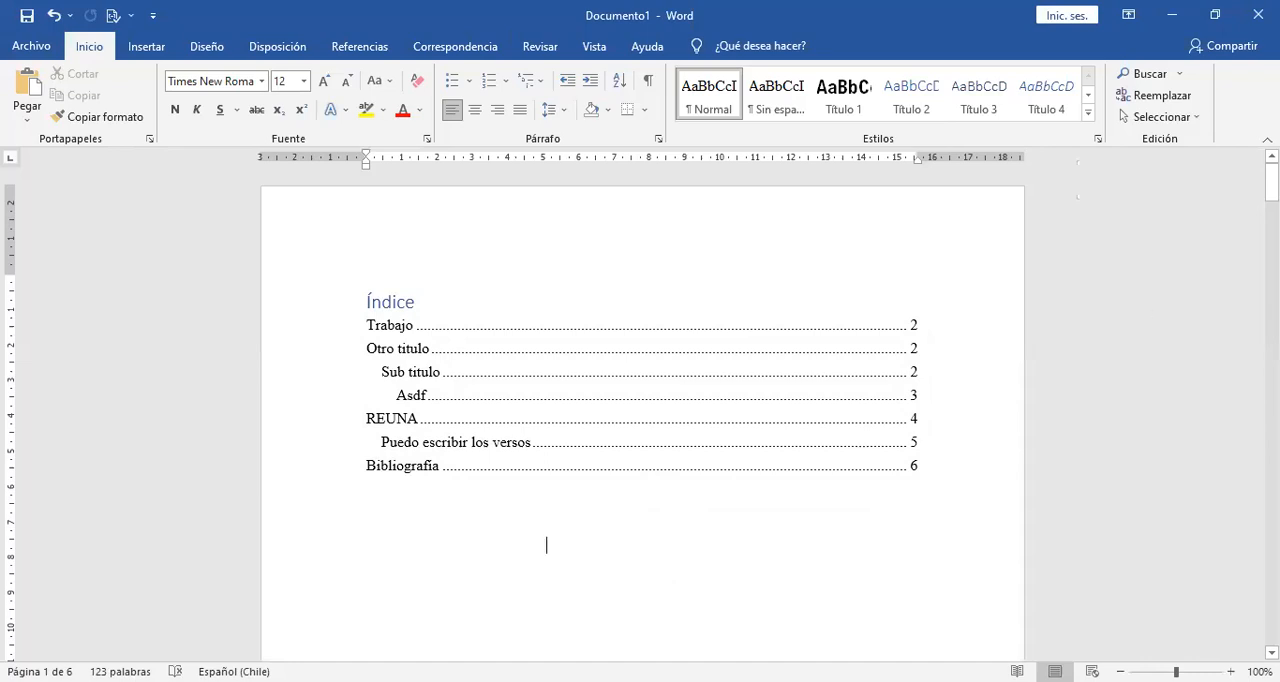
Insert page numbers at the bottom of the pages using the "Número sin formato 3" design and leave the footer.
{"action": "left_click_drag", "start_coordinate": [1272, 182], "coordinate": [1272, 182]}
{"action": "left_click_drag", "start_coordinate": [1272, 182], "coordinate": [1272, 241]}
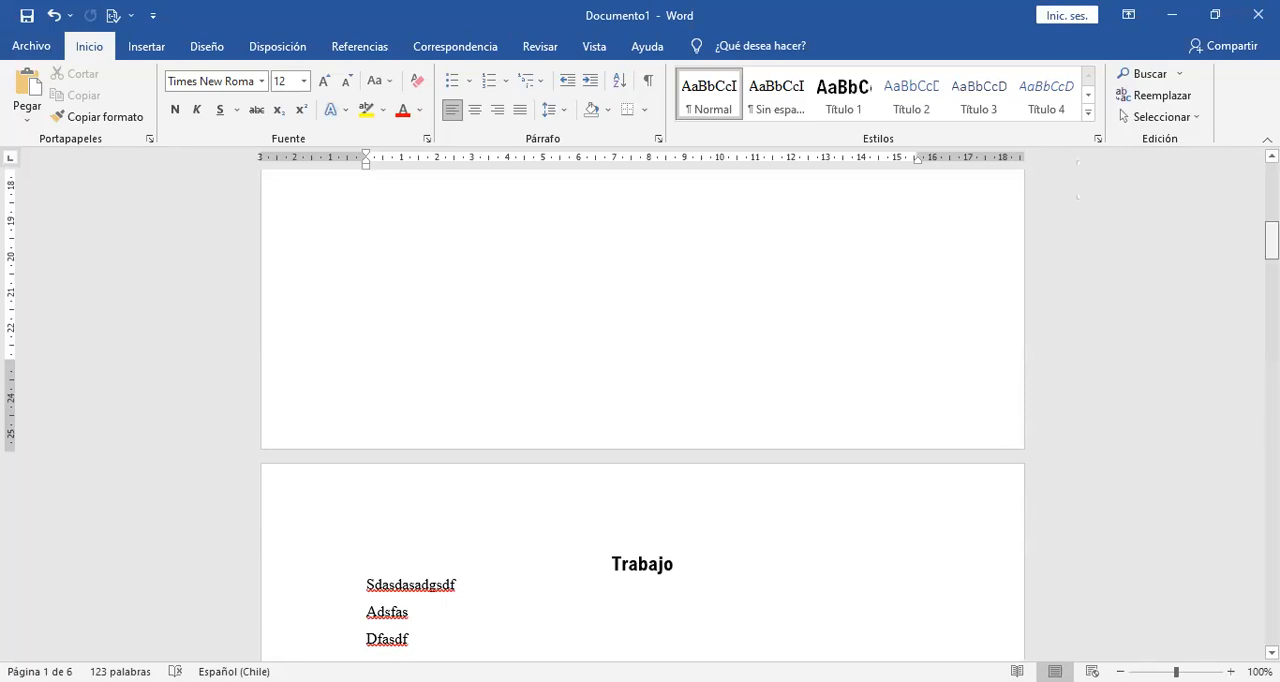
{"action": "scroll", "coordinate": [997, 309], "scroll_direction": "up", "scroll_amount": 10}
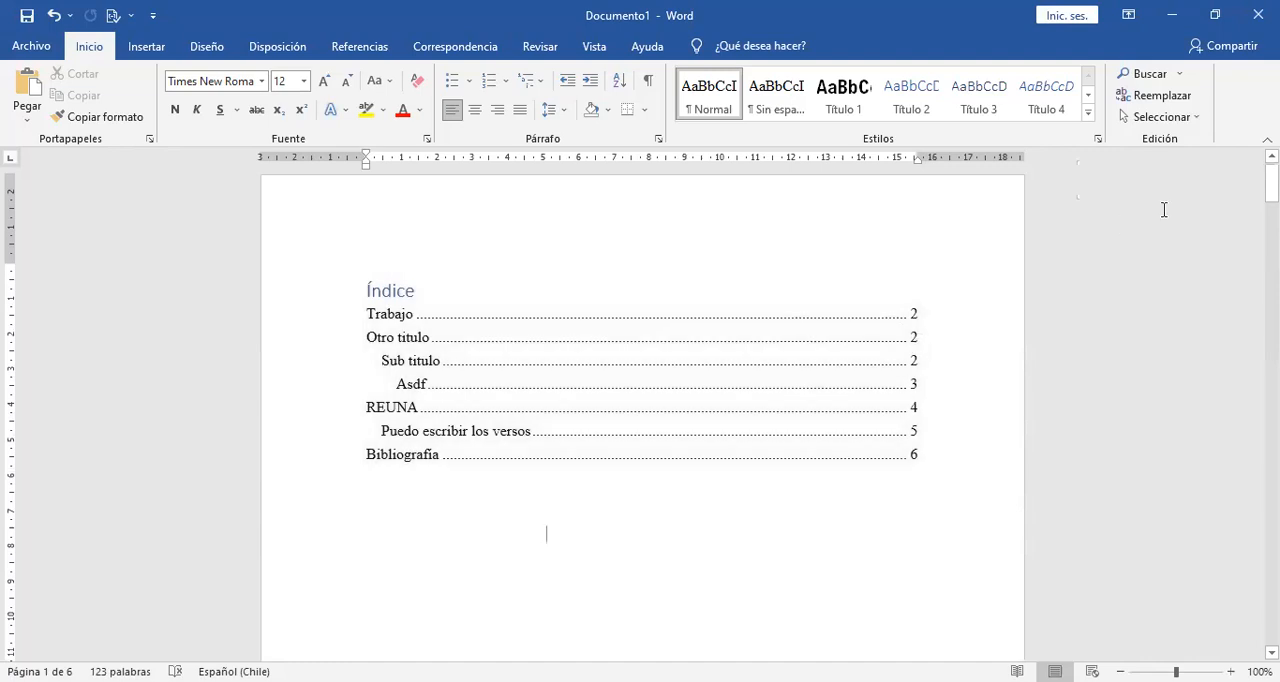
{"action": "left_click_drag", "start_coordinate": [1272, 184], "coordinate": [1272, 257]}
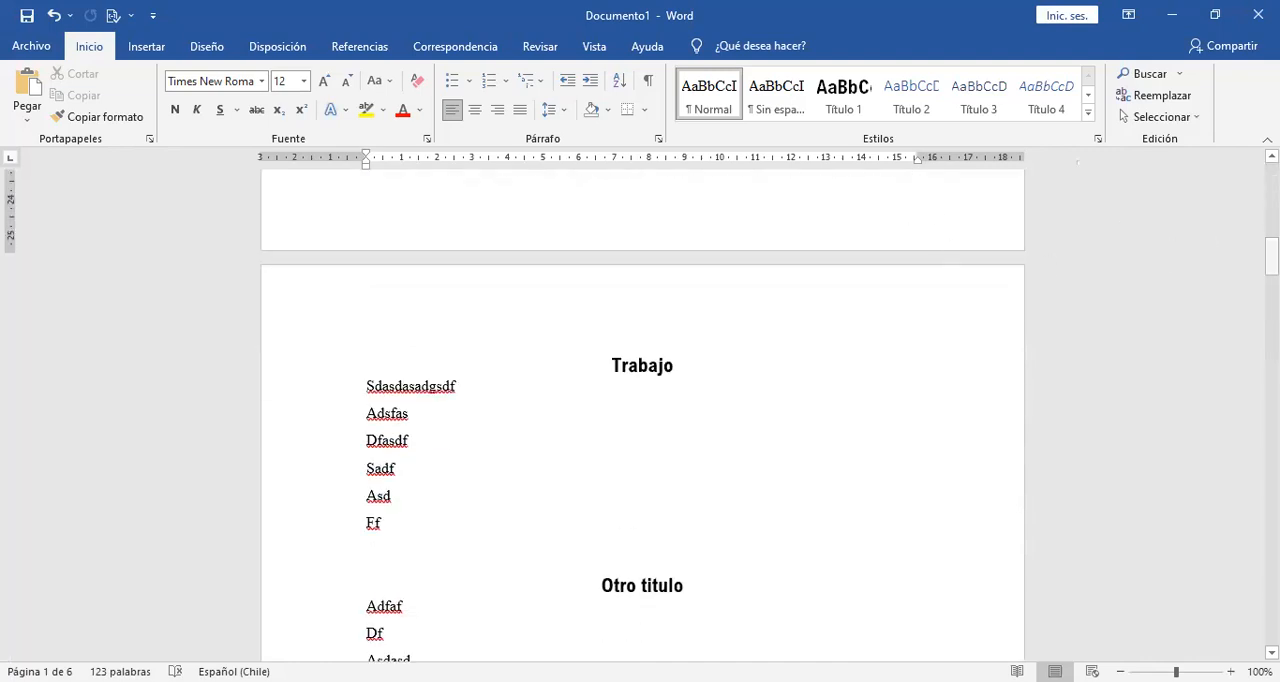
{"action": "left_click_drag", "start_coordinate": [1272, 257], "coordinate": [1272, 178]}
{"action": "left_click", "coordinate": [148, 50]}
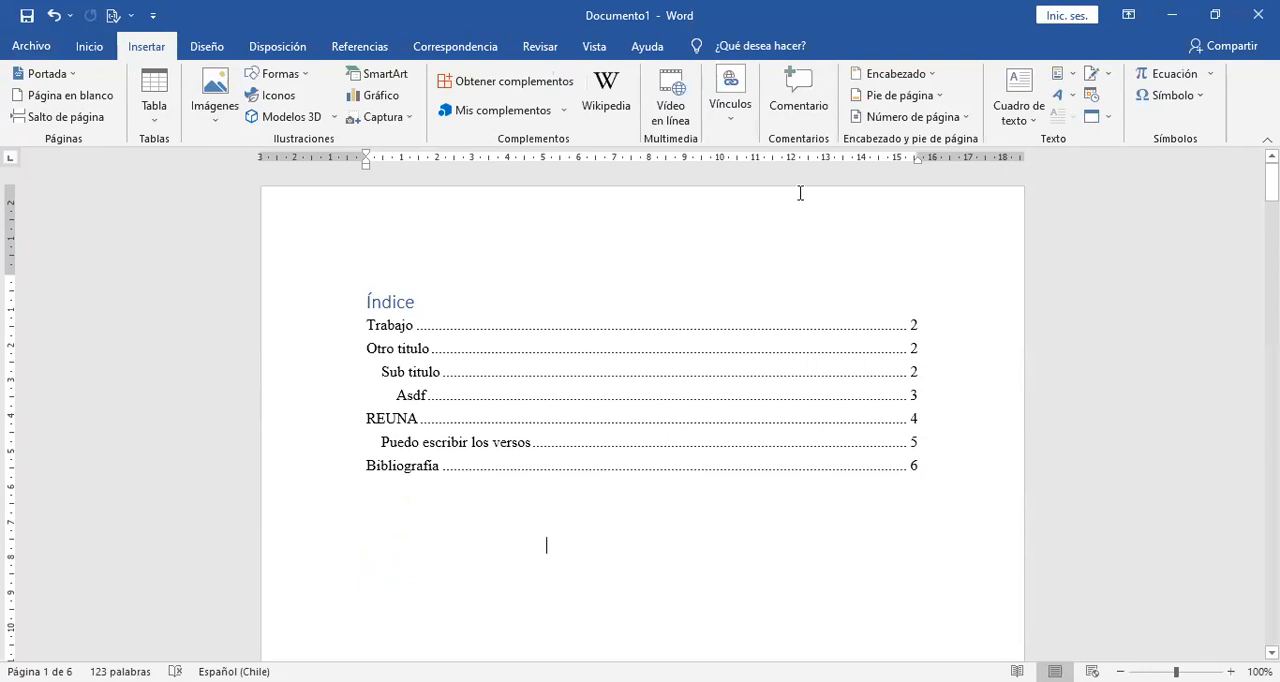
{"action": "left_click", "coordinate": [959, 125]}
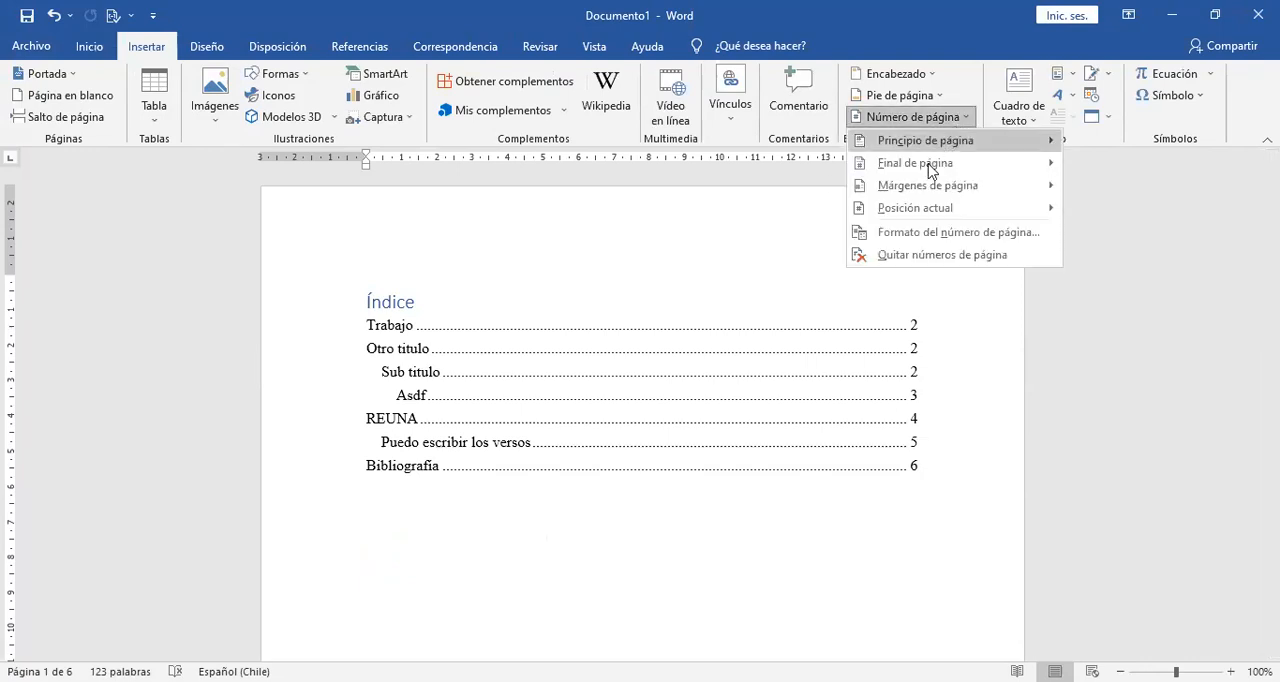
{"action": "mouse_move", "coordinate": [930, 168]}
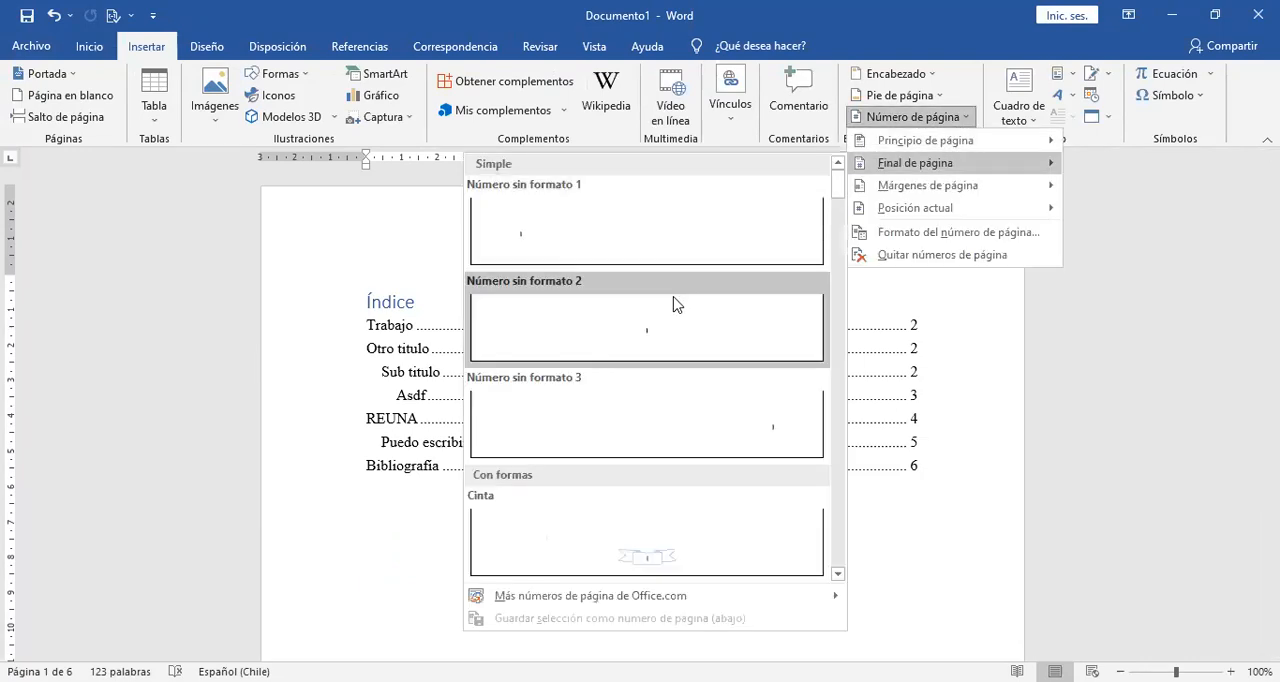
{"action": "left_click", "coordinate": [702, 436]}
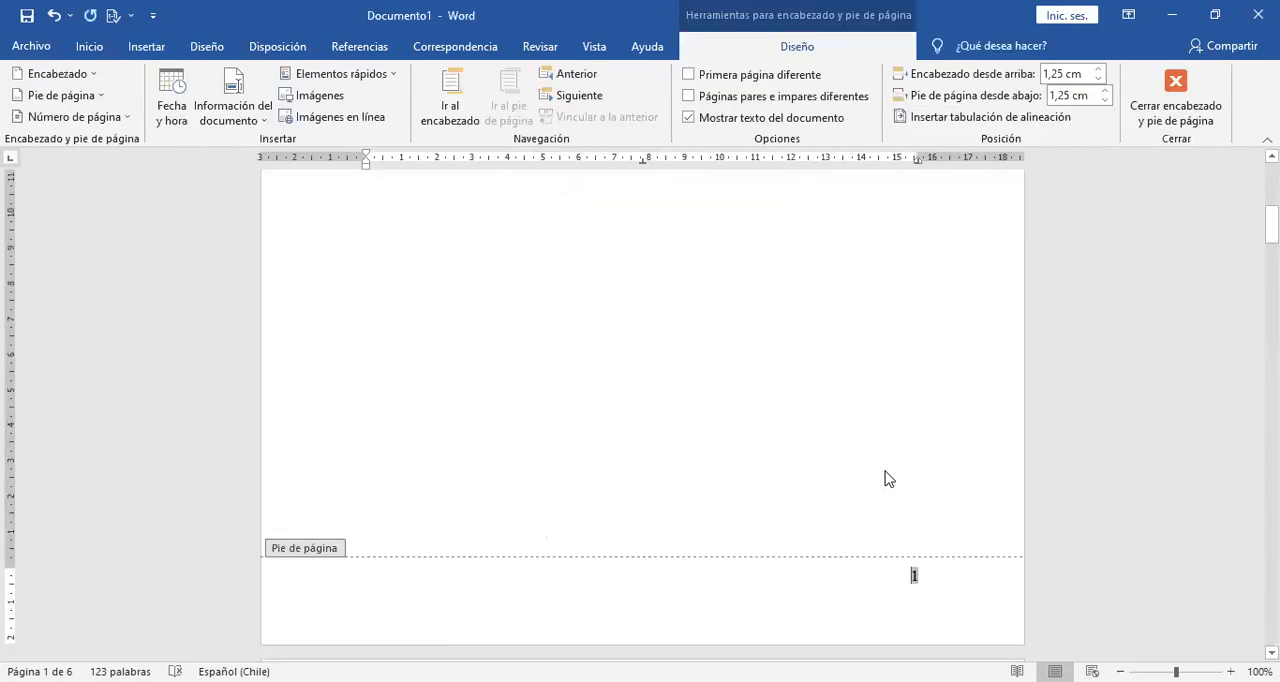
{"action": "key", "text": "Escape"}
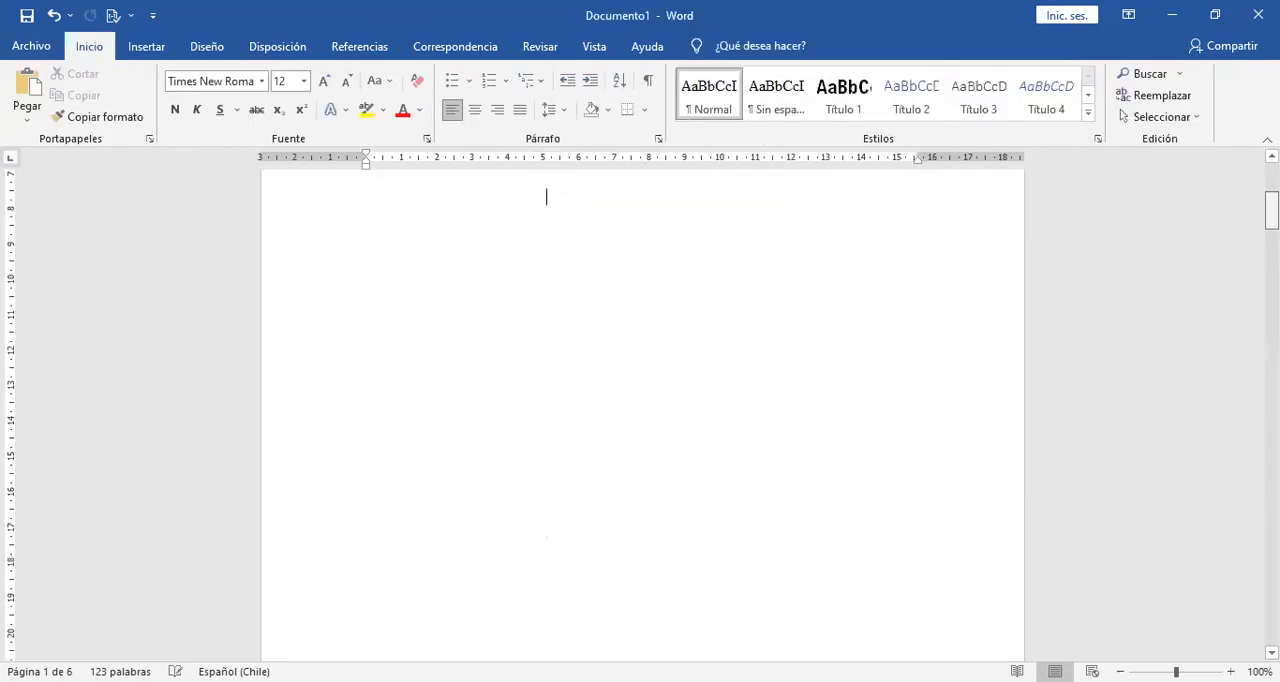
Go through the document's pages from the index to the REUNA section to check the page numbers in their footers.
{"action": "scroll", "coordinate": [640, 400], "scroll_direction": "down", "scroll_amount": 10}
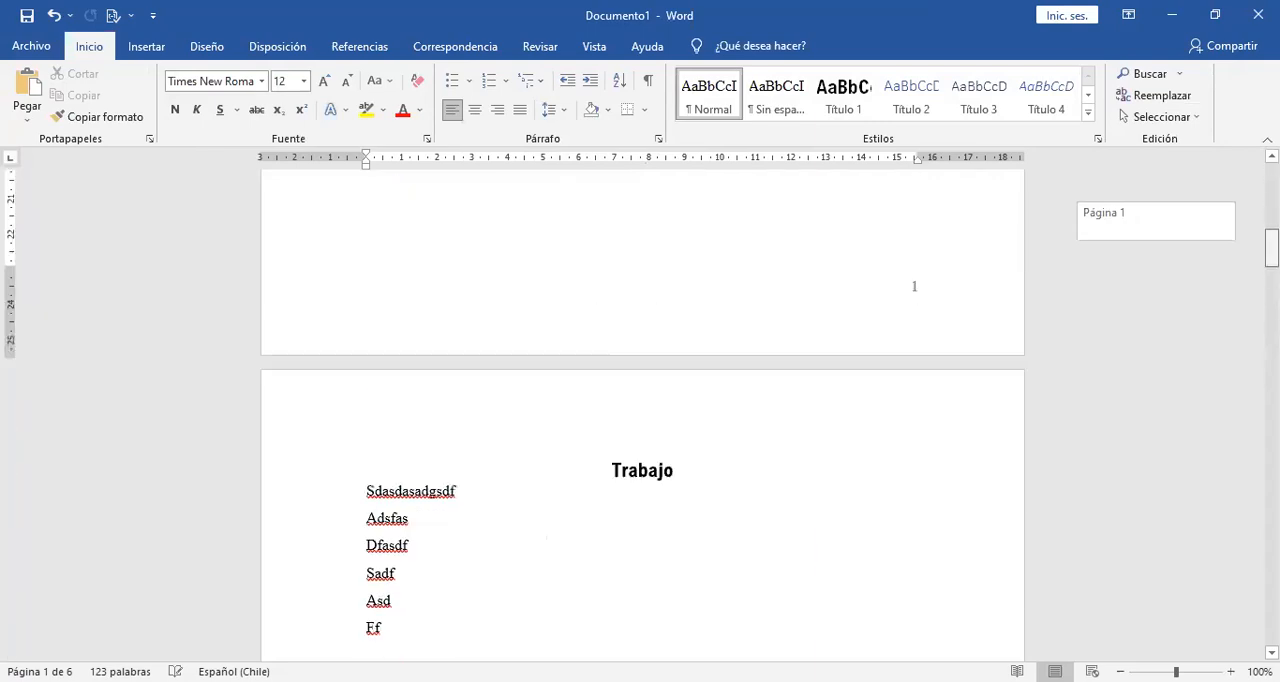
{"action": "scroll", "coordinate": [640, 400], "scroll_direction": "up", "scroll_amount": 3}
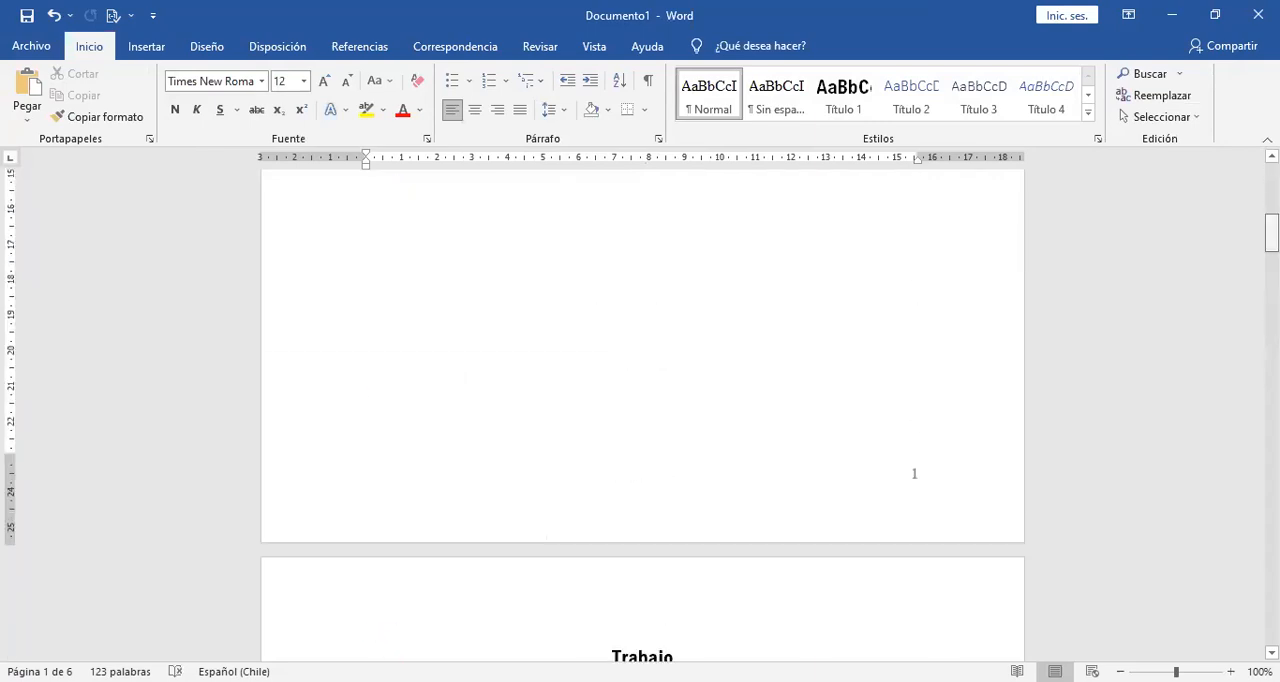
{"action": "scroll", "coordinate": [640, 400], "scroll_direction": "down", "scroll_amount": 15}
{"action": "scroll", "coordinate": [640, 400], "scroll_direction": "down", "scroll_amount": 15}
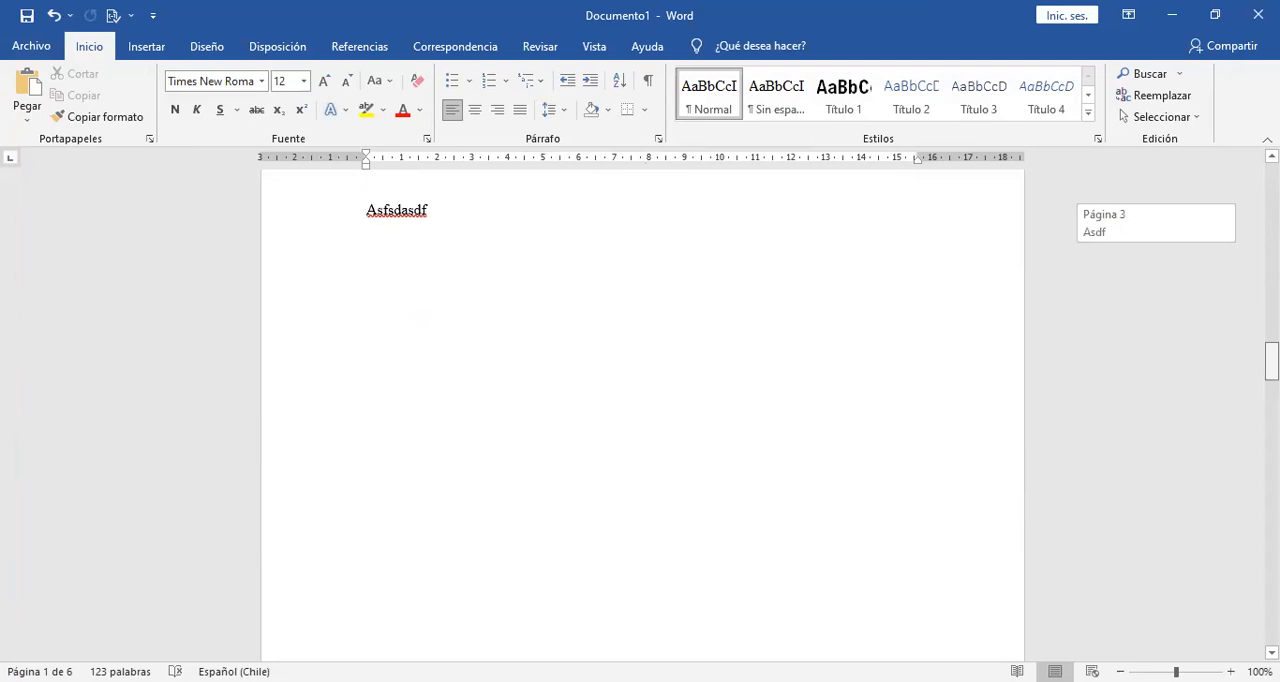
{"action": "scroll", "coordinate": [1230, 190], "scroll_direction": "up", "scroll_amount": 20}
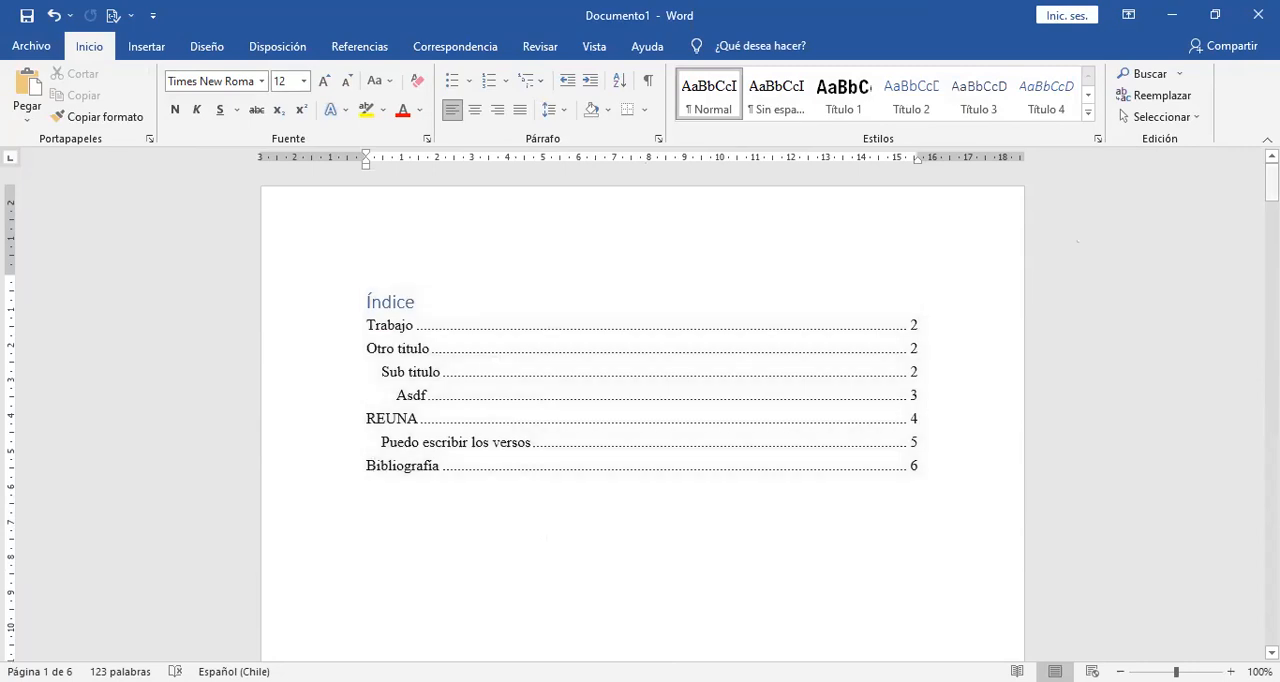
{"action": "left_click_drag", "start_coordinate": [1272, 182], "coordinate": [1272, 357]}
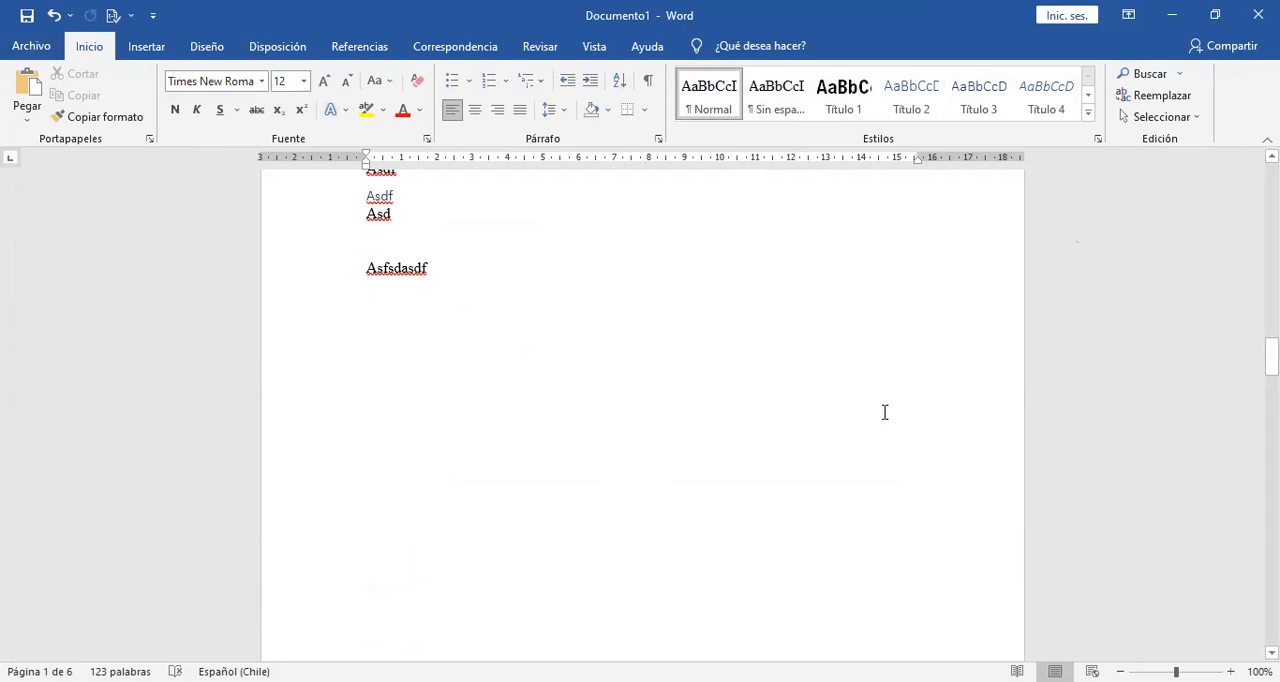
{"action": "left_click_drag", "start_coordinate": [1271, 356], "coordinate": [1271, 428]}
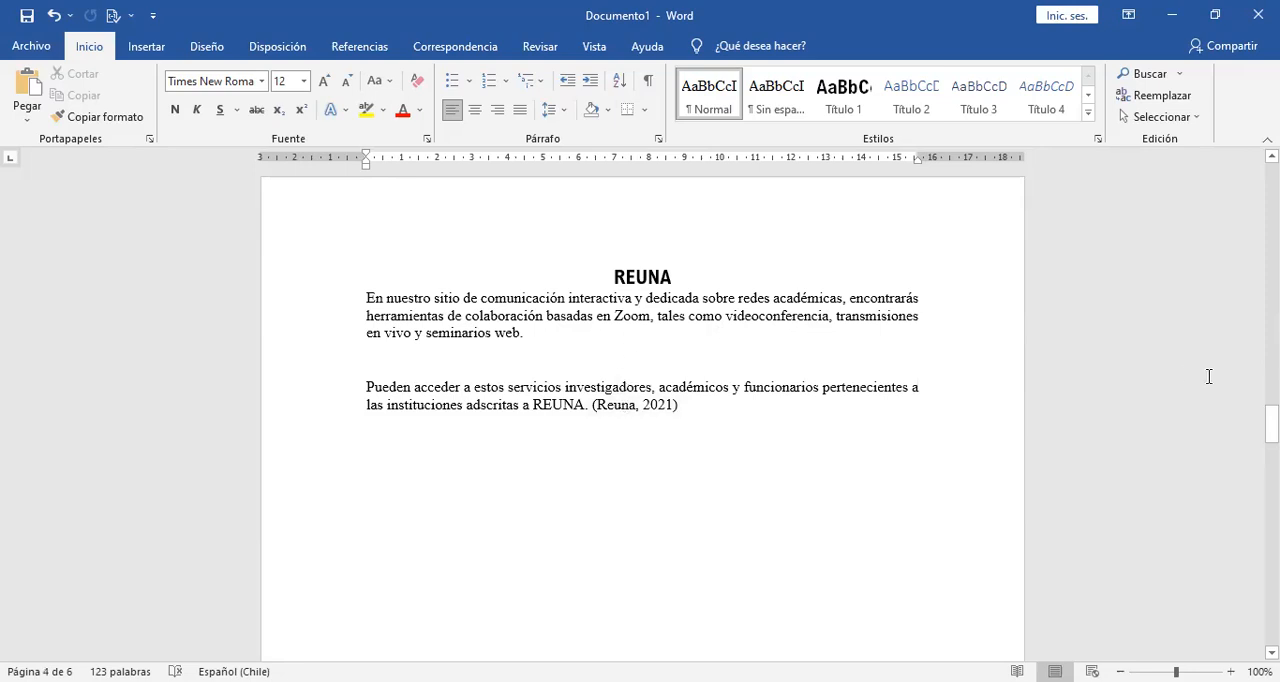
{"action": "left_click_drag", "start_coordinate": [1271, 424], "coordinate": [1271, 424]}
Add a line reading "asdasdas" at the start of page 5, above "Puedo escribir los versos".
{"action": "left_click", "coordinate": [817, 502]}
{"action": "key", "text": "Return"}
{"action": "key", "text": "Return"}
{"action": "type", "text": "asdasdas"}
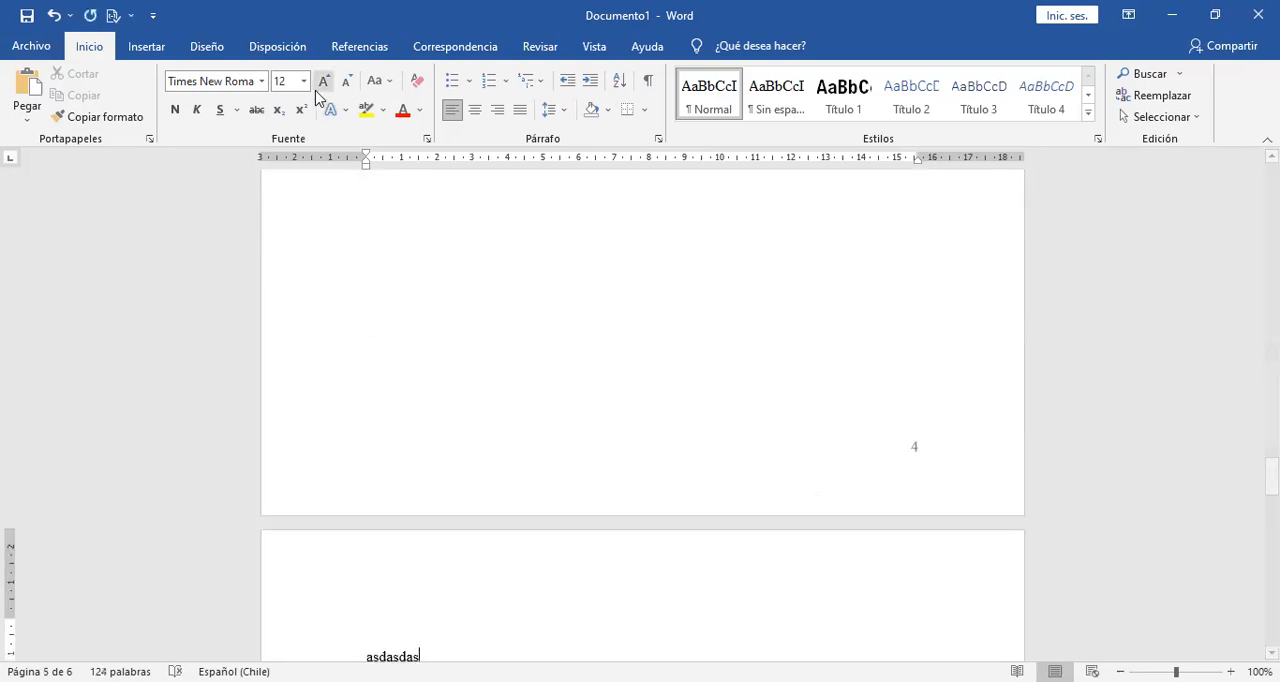
Cite a new newspaper article source after "asdasdas" with author "hola hola", title "no quiero estudiar", newspaper "LUN" and year 2021.
{"action": "left_click", "coordinate": [368, 48]}
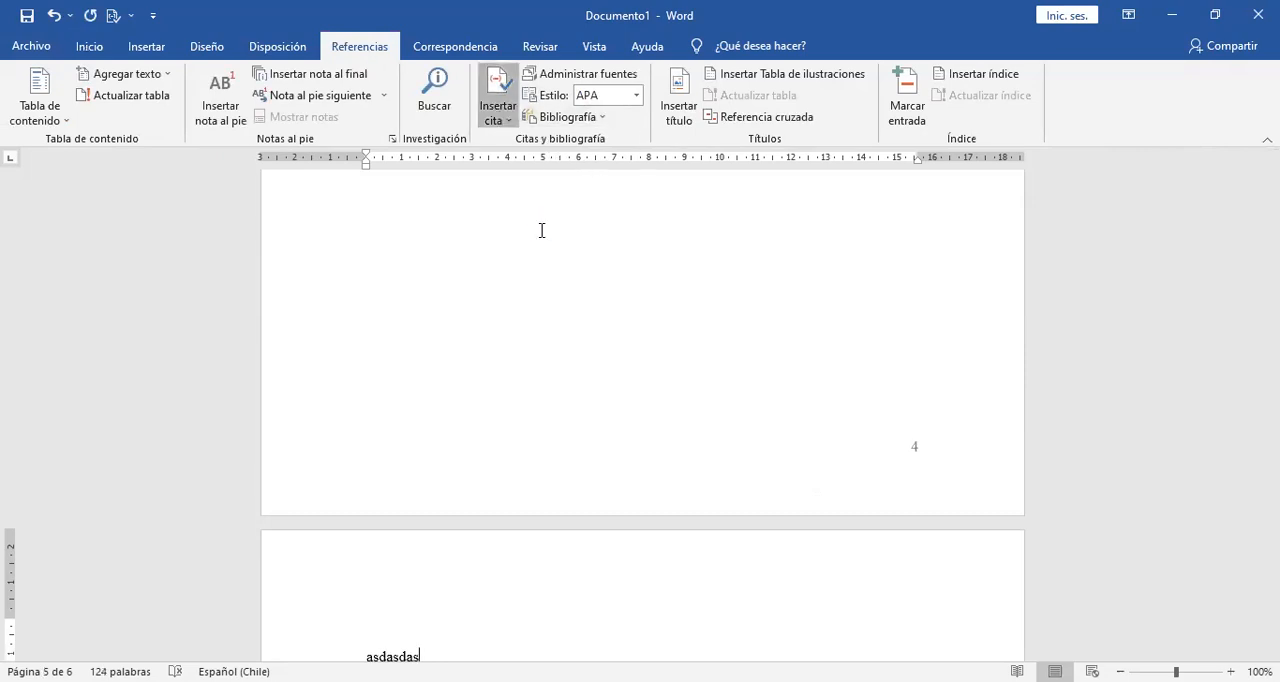
{"action": "left_click", "coordinate": [464, 128]}
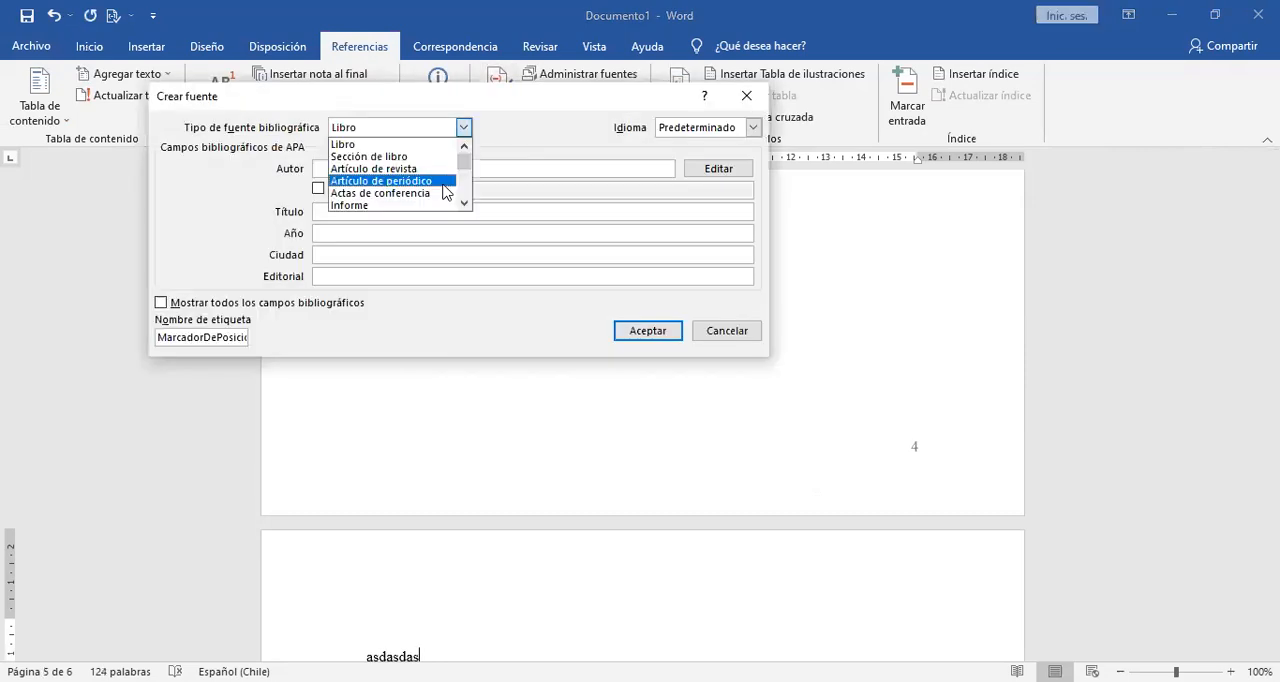
{"action": "left_click", "coordinate": [443, 183]}
{"action": "type", "text": "hola hola"}
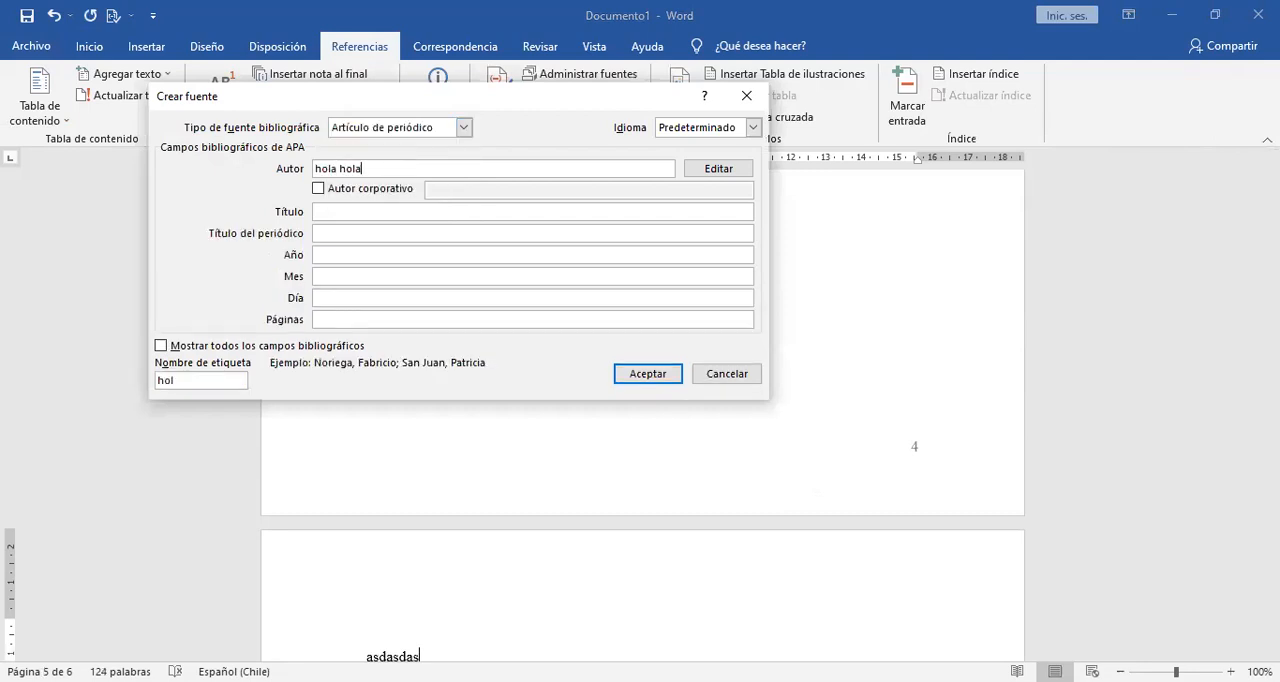
{"action": "left_click", "coordinate": [348, 217]}
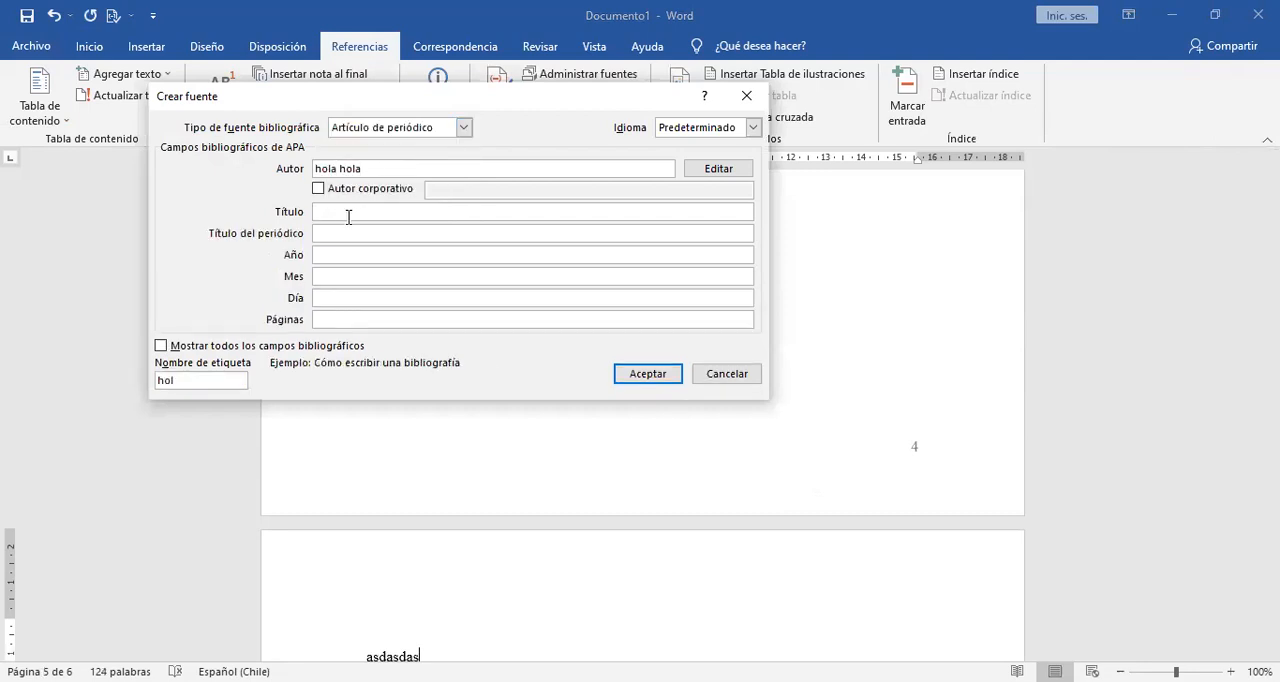
{"action": "type", "text": "no quiero estudiar"}
{"action": "left_click", "coordinate": [350, 238]}
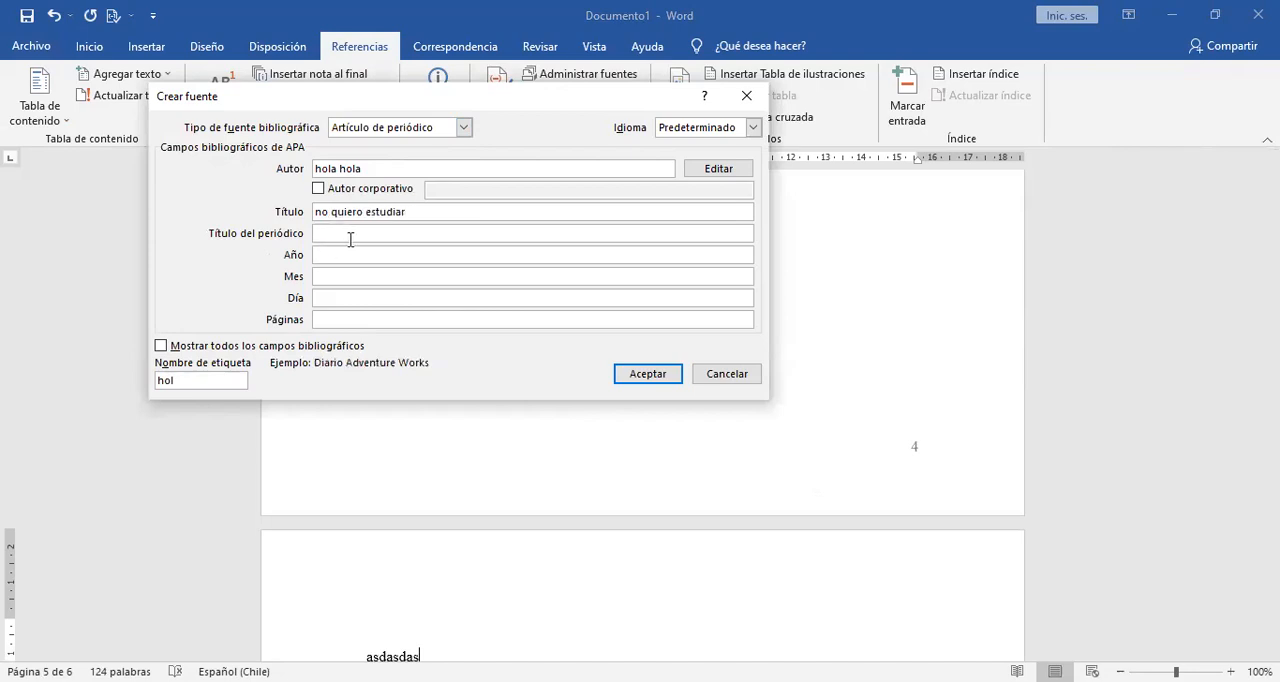
{"action": "type", "text": "LU"}
{"action": "left_click", "coordinate": [342, 255]}
{"action": "type", "text": "2021"}
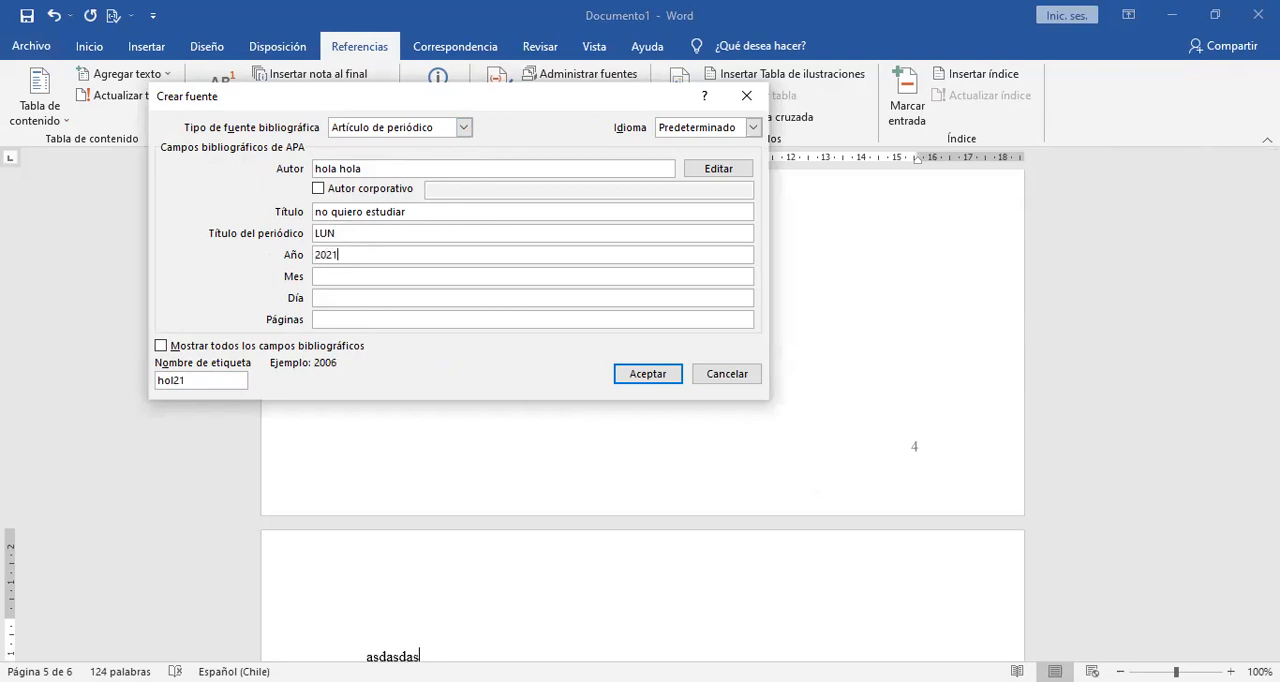
{"action": "key", "text": "Return"}
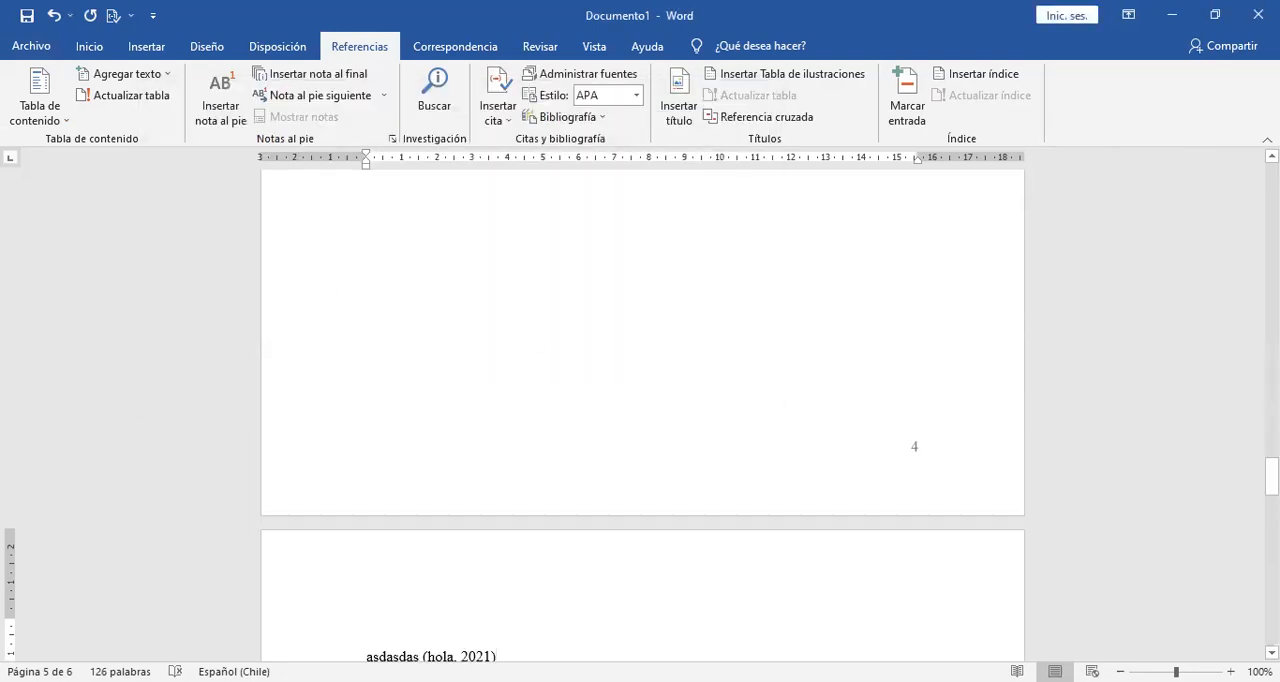
Update the citations and bibliography on the last page to include the new newspaper article source.
{"action": "left_click_drag", "start_coordinate": [1271, 476], "coordinate": [1271, 497]}
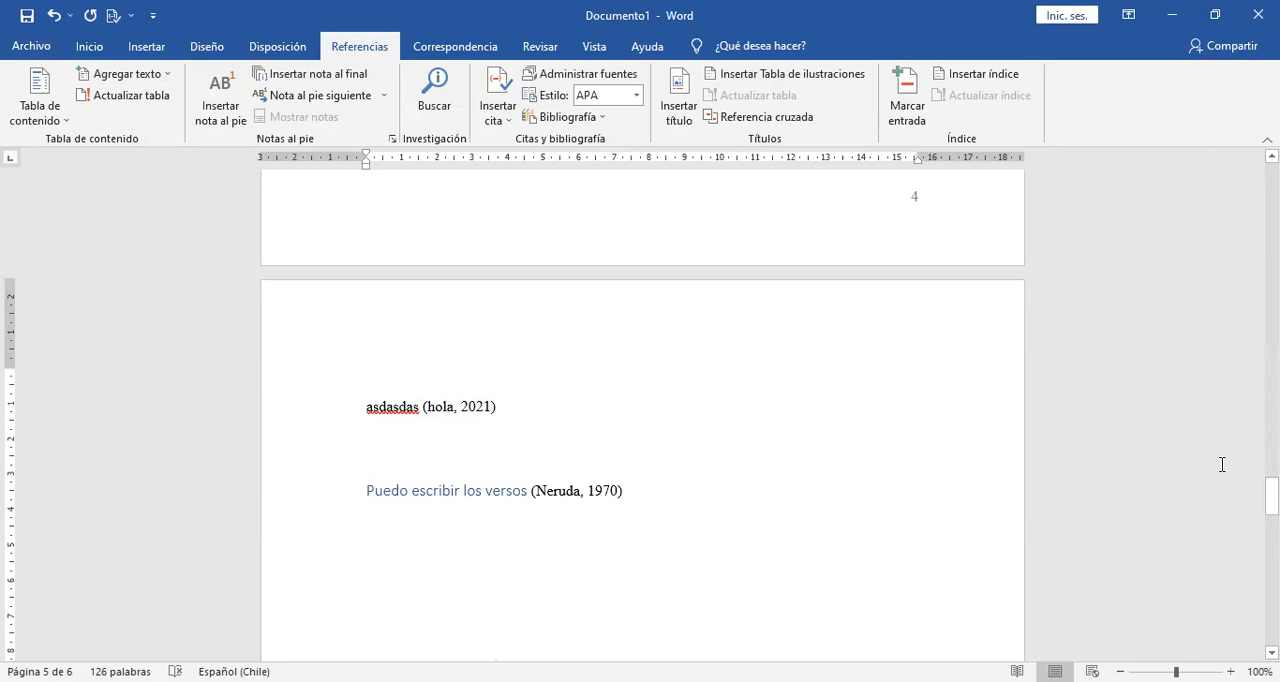
{"action": "left_click_drag", "start_coordinate": [1271, 491], "coordinate": [1271, 579]}
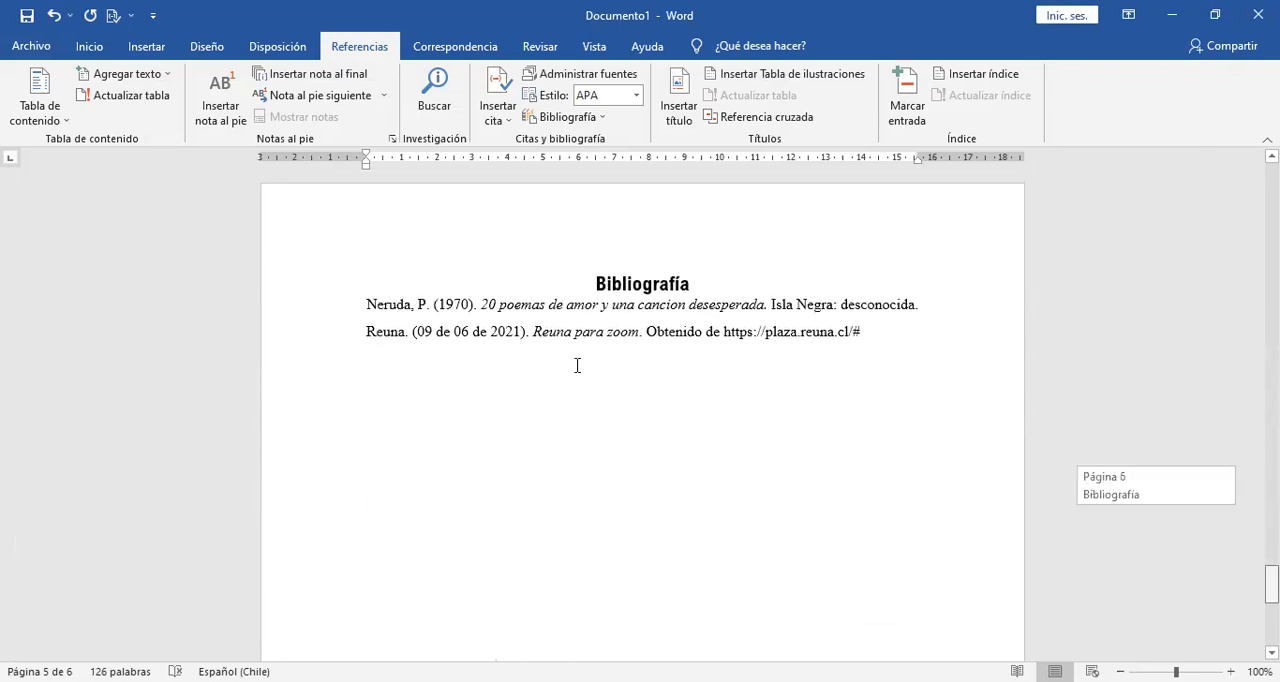
{"action": "left_click", "coordinate": [527, 407]}
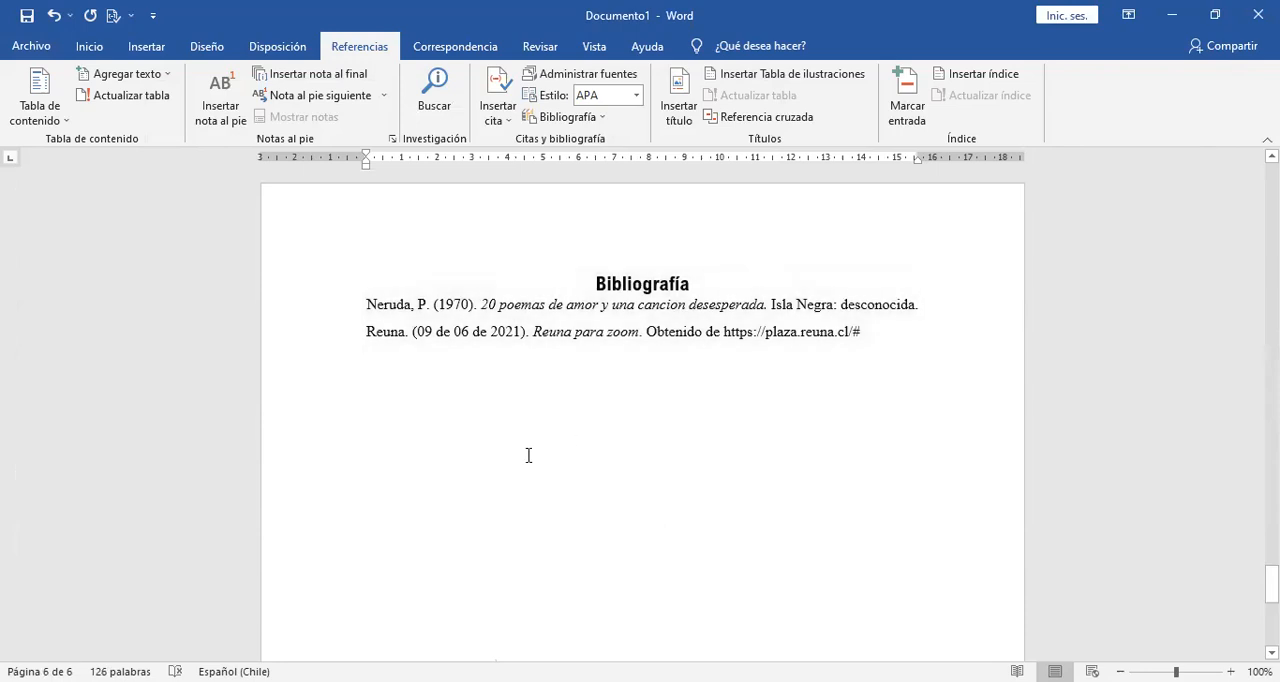
{"action": "left_click", "coordinate": [575, 373]}
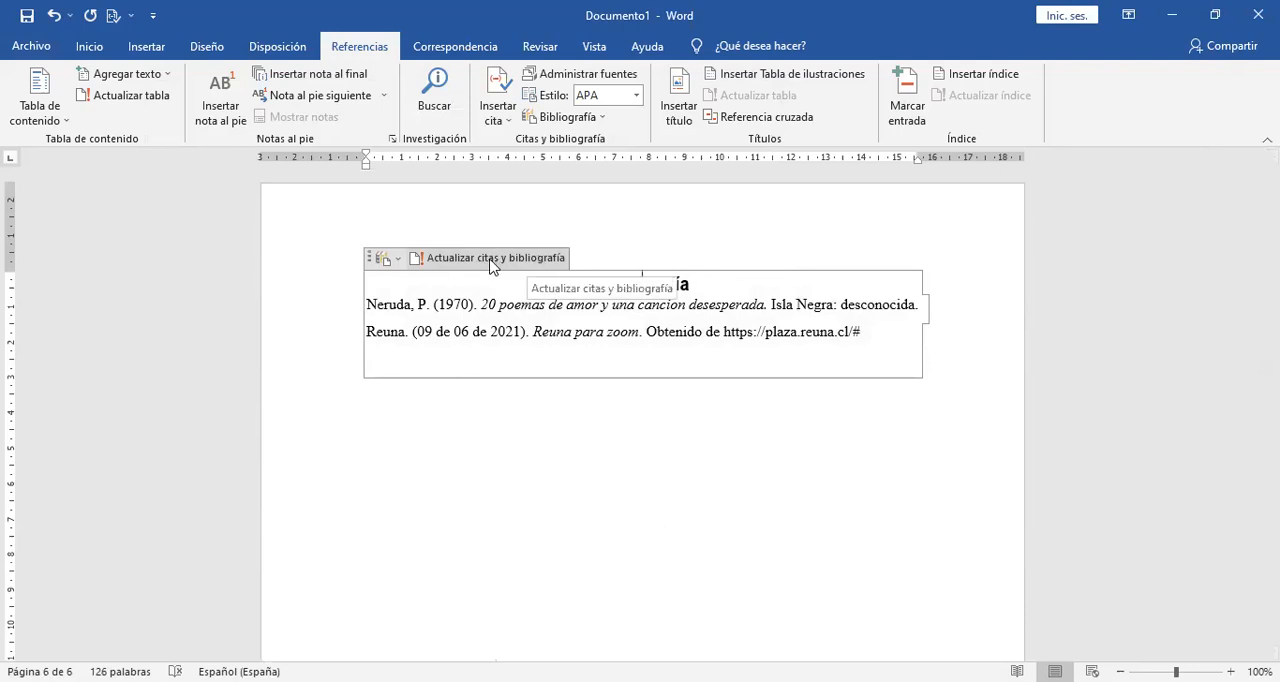
{"action": "left_click", "coordinate": [490, 259]}
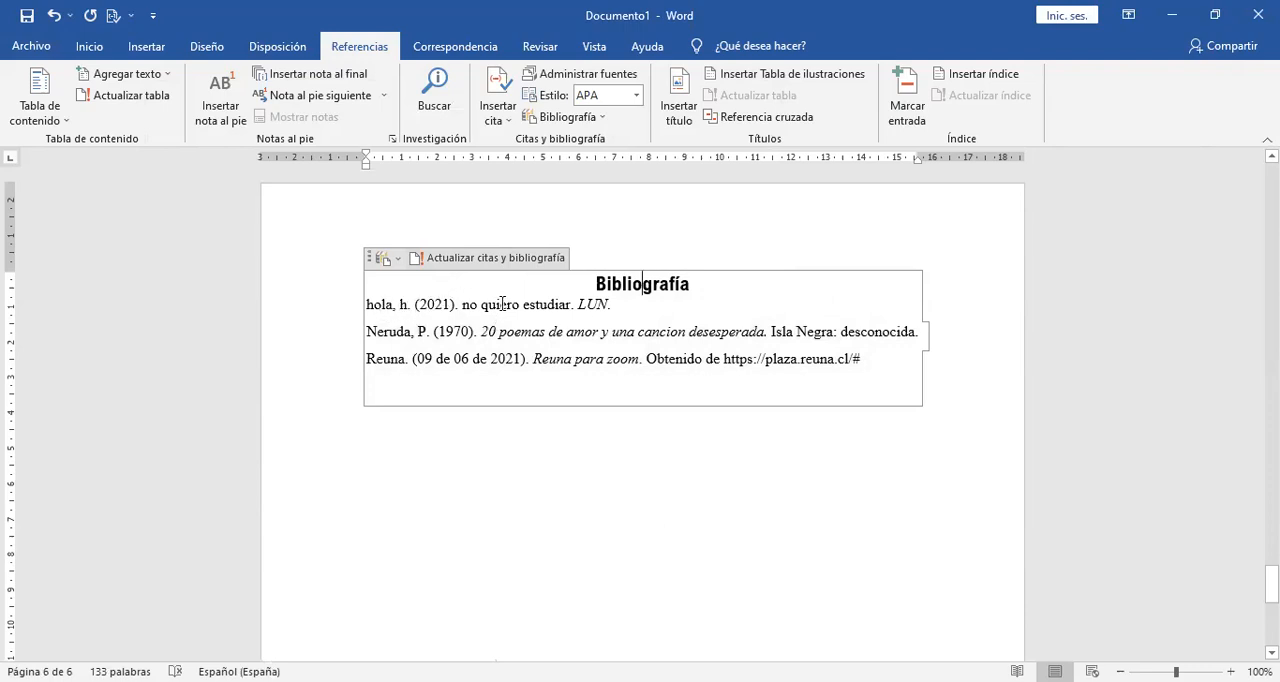
{"action": "left_click", "coordinate": [577, 502]}
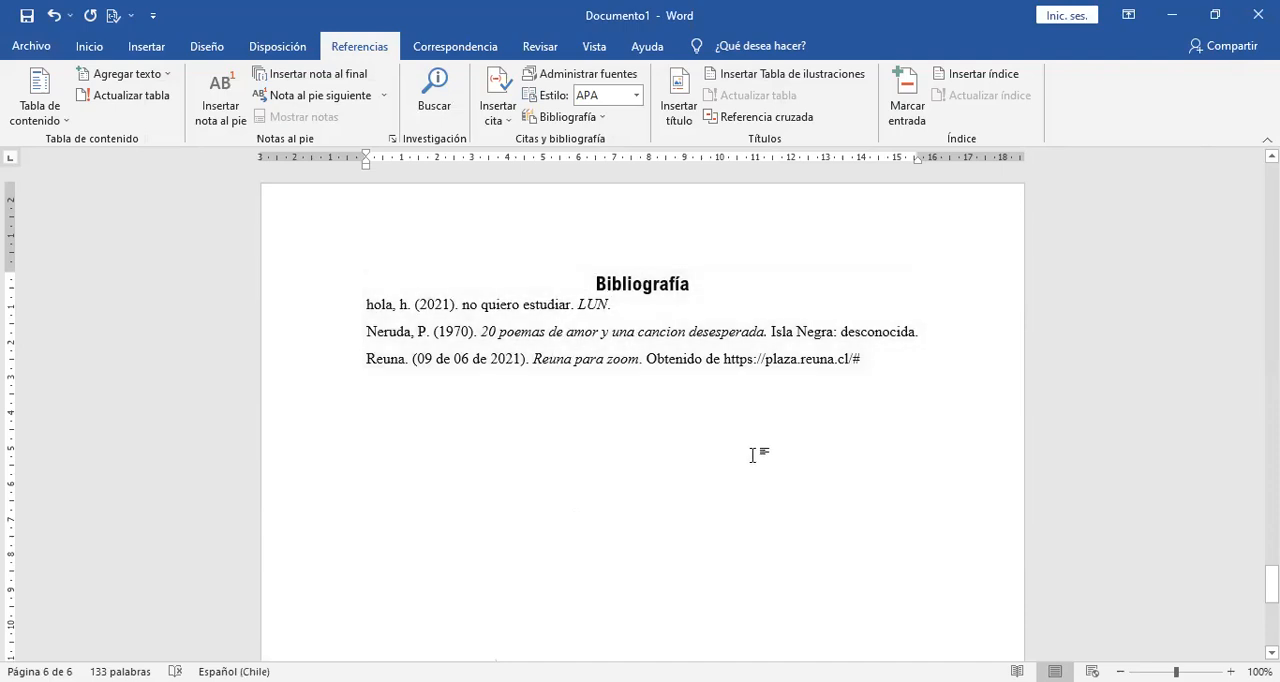
Insert the "Con bandas" cover page at the beginning of the document, before the index.
{"action": "left_click_drag", "start_coordinate": [1271, 587], "coordinate": [1271, 182]}
{"action": "left_click", "coordinate": [632, 248]}
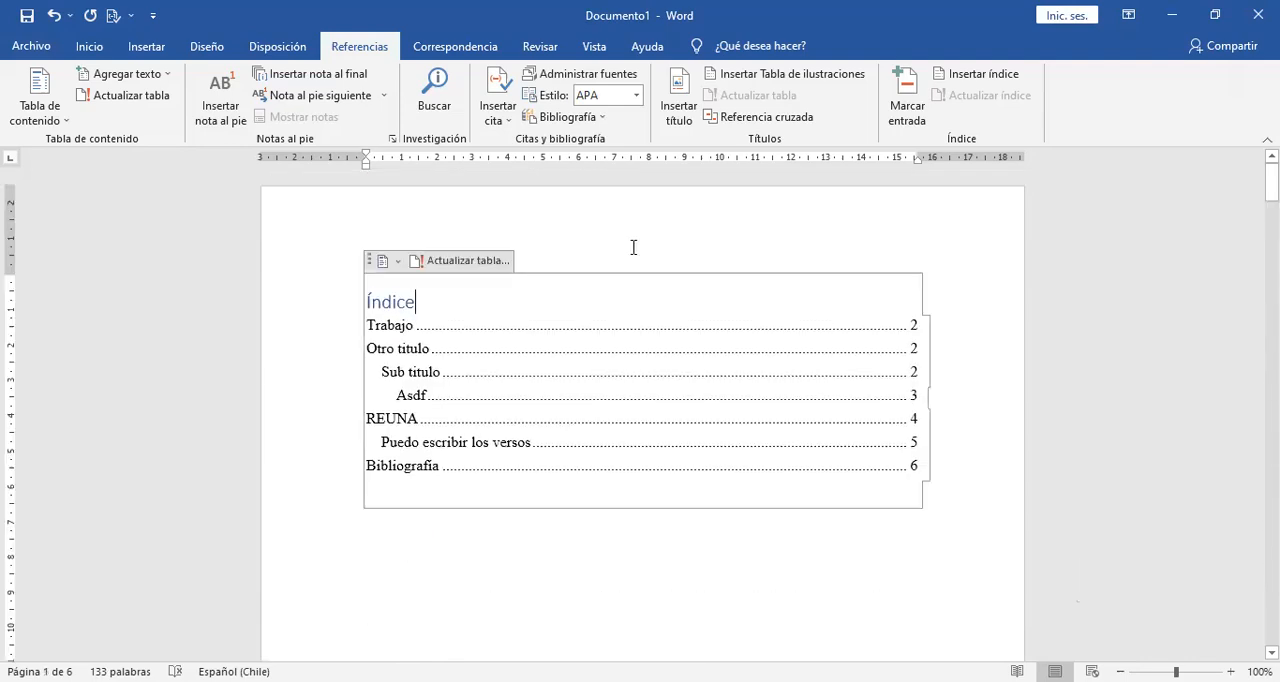
{"action": "left_click", "coordinate": [571, 581]}
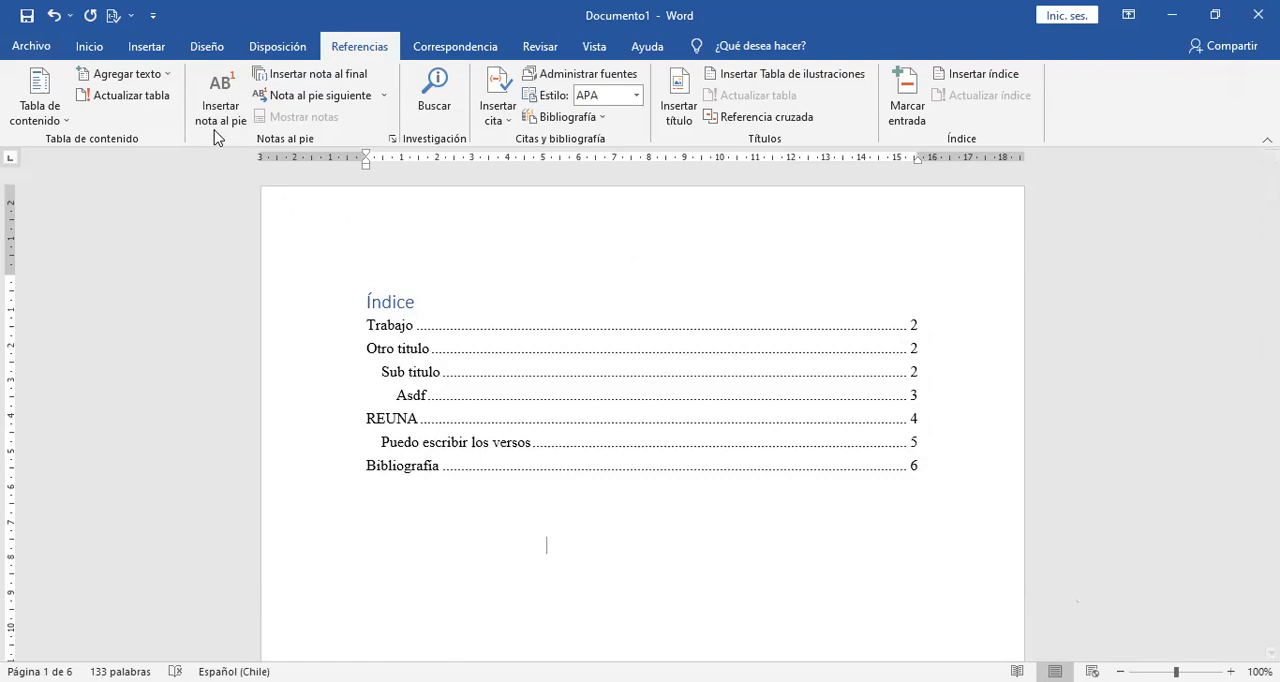
{"action": "left_click", "coordinate": [141, 50]}
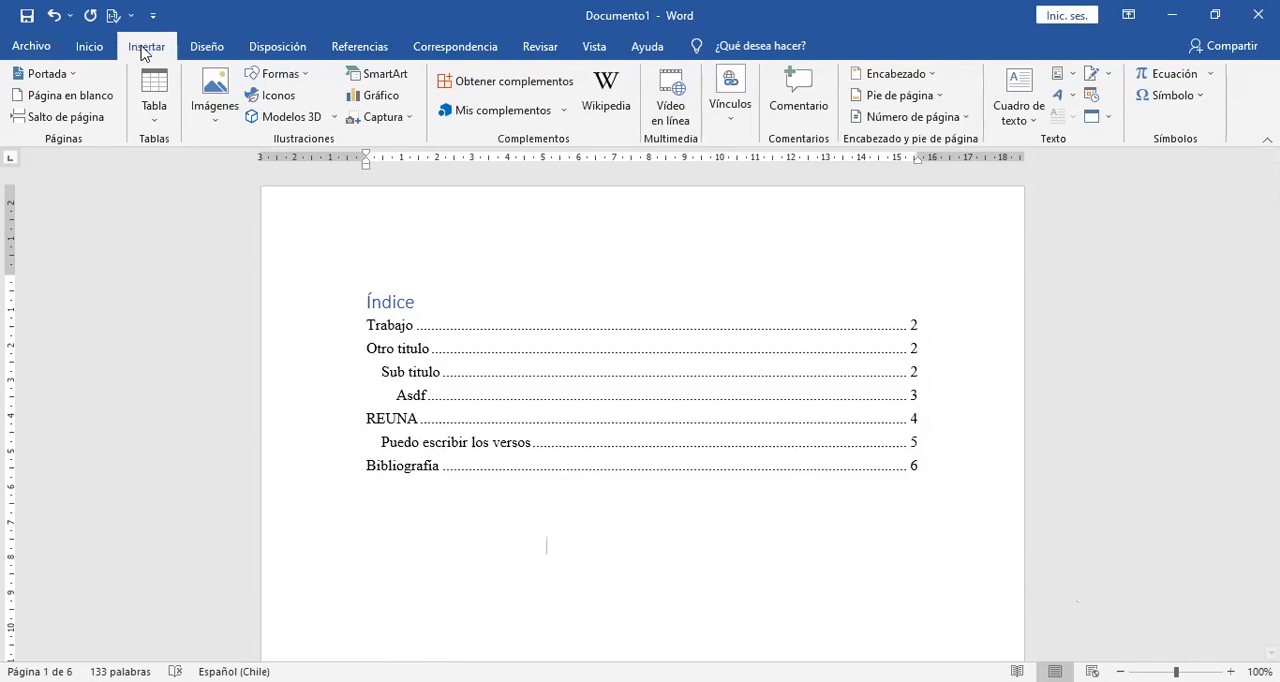
{"action": "left_click", "coordinate": [72, 76]}
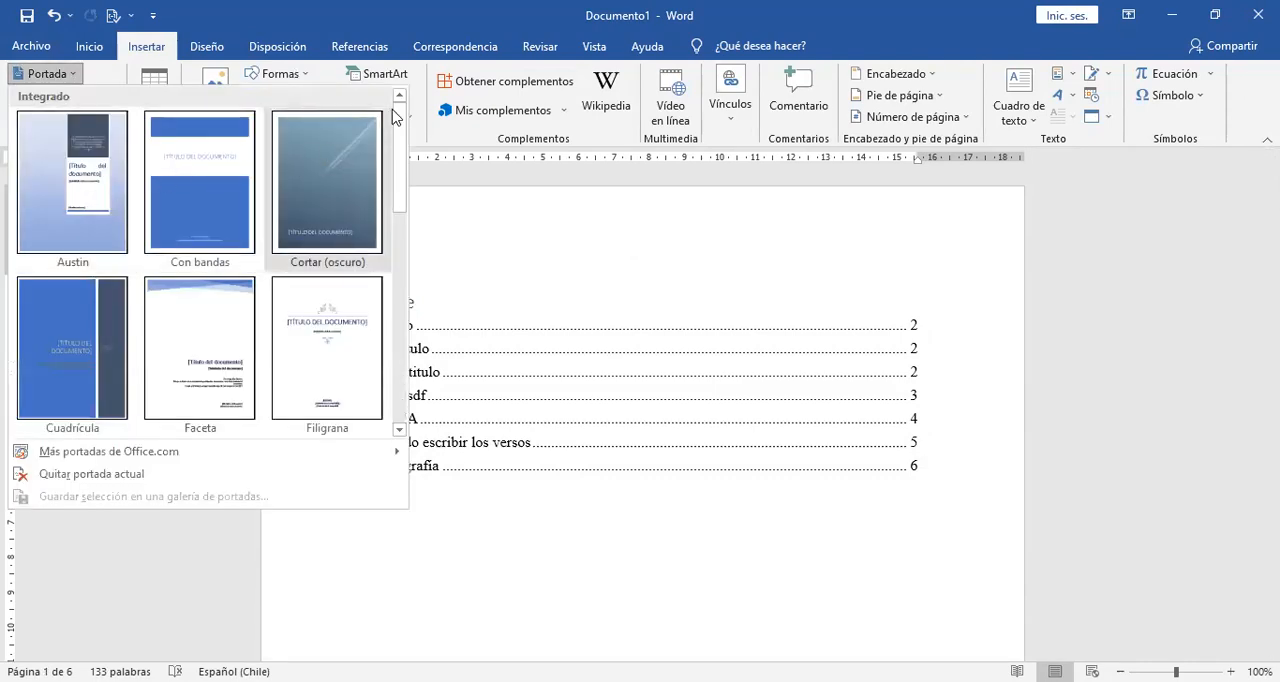
{"action": "scroll", "coordinate": [403, 125], "scroll_direction": "down", "scroll_amount": 1}
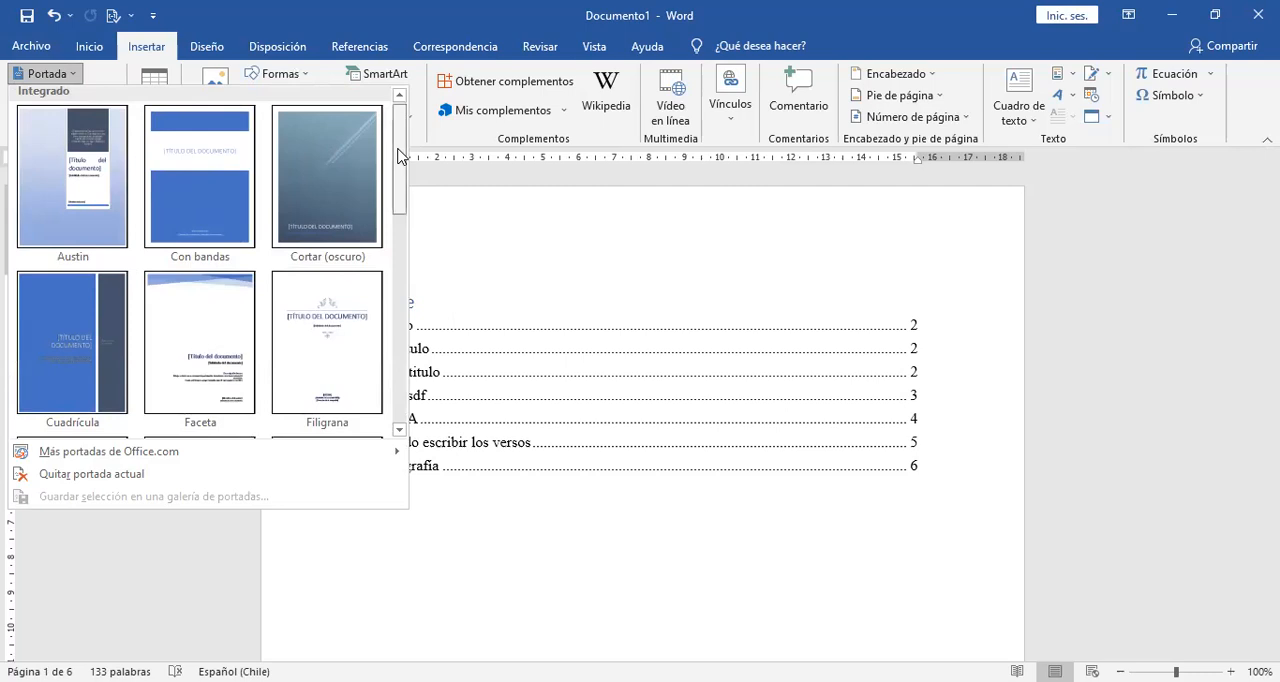
{"action": "mouse_move", "coordinate": [398, 155]}
{"action": "left_mouse_down"}
{"action": "mouse_move", "coordinate": [433, 368]}
{"action": "mouse_move", "coordinate": [397, 140]}
{"action": "mouse_move", "coordinate": [416, 240]}
{"action": "mouse_move", "coordinate": [410, 365]}
{"action": "mouse_move", "coordinate": [405, 345]}
{"action": "mouse_move", "coordinate": [394, 145]}
{"action": "left_mouse_up"}
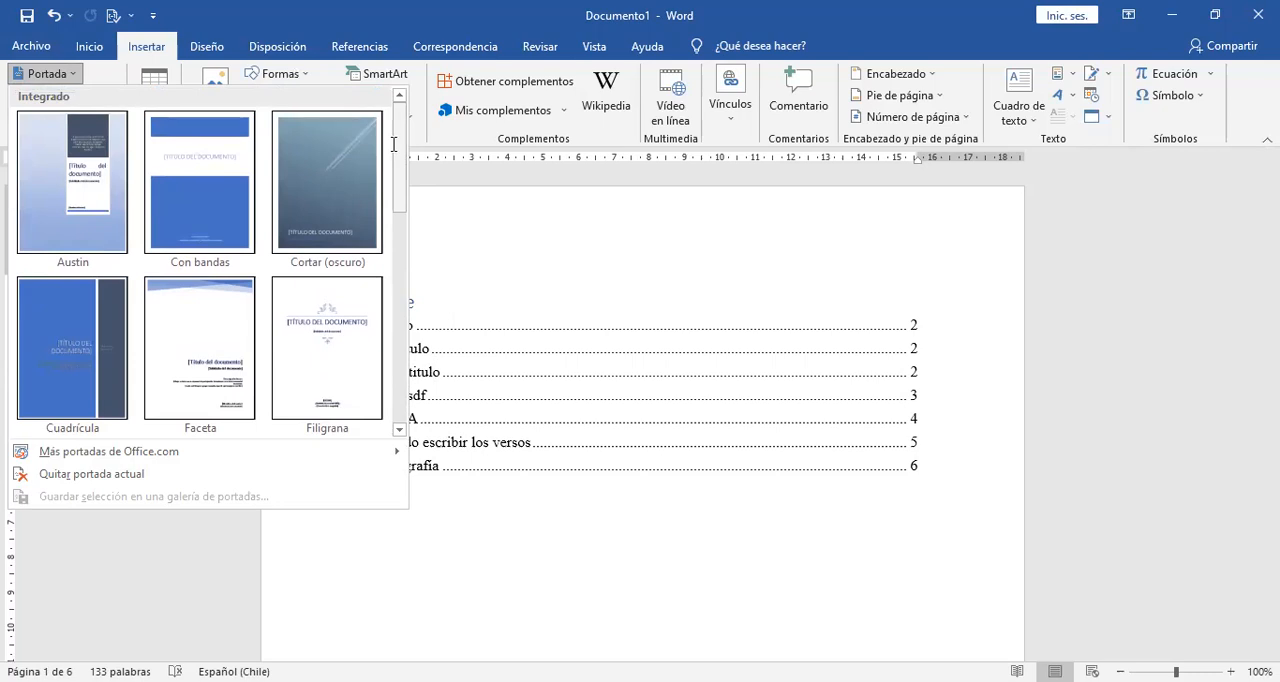
{"action": "mouse_move", "coordinate": [402, 130]}
{"action": "left_mouse_down"}
{"action": "mouse_move", "coordinate": [431, 283]}
{"action": "mouse_move", "coordinate": [424, 140]}
{"action": "left_mouse_up"}
{"action": "left_click", "coordinate": [206, 194]}
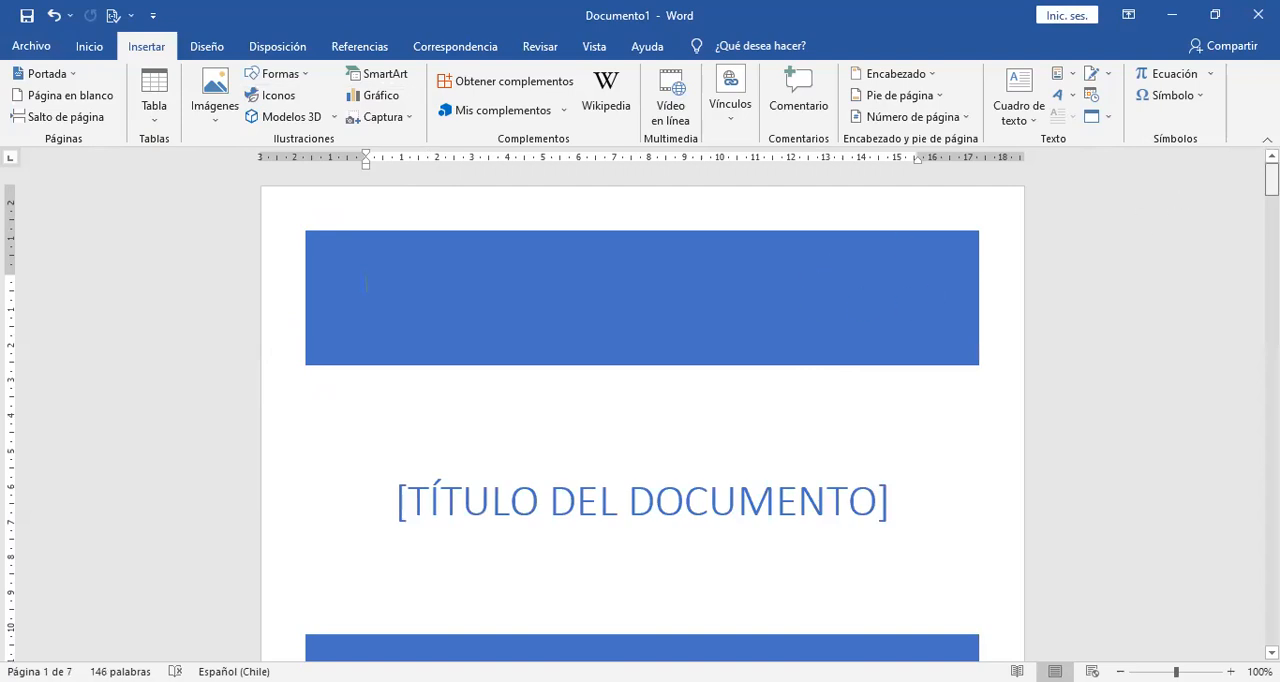
Update the entire table of contents on the index page, including both entries and page numbers.
{"action": "left_click_drag", "start_coordinate": [1272, 180], "coordinate": [1272, 246]}
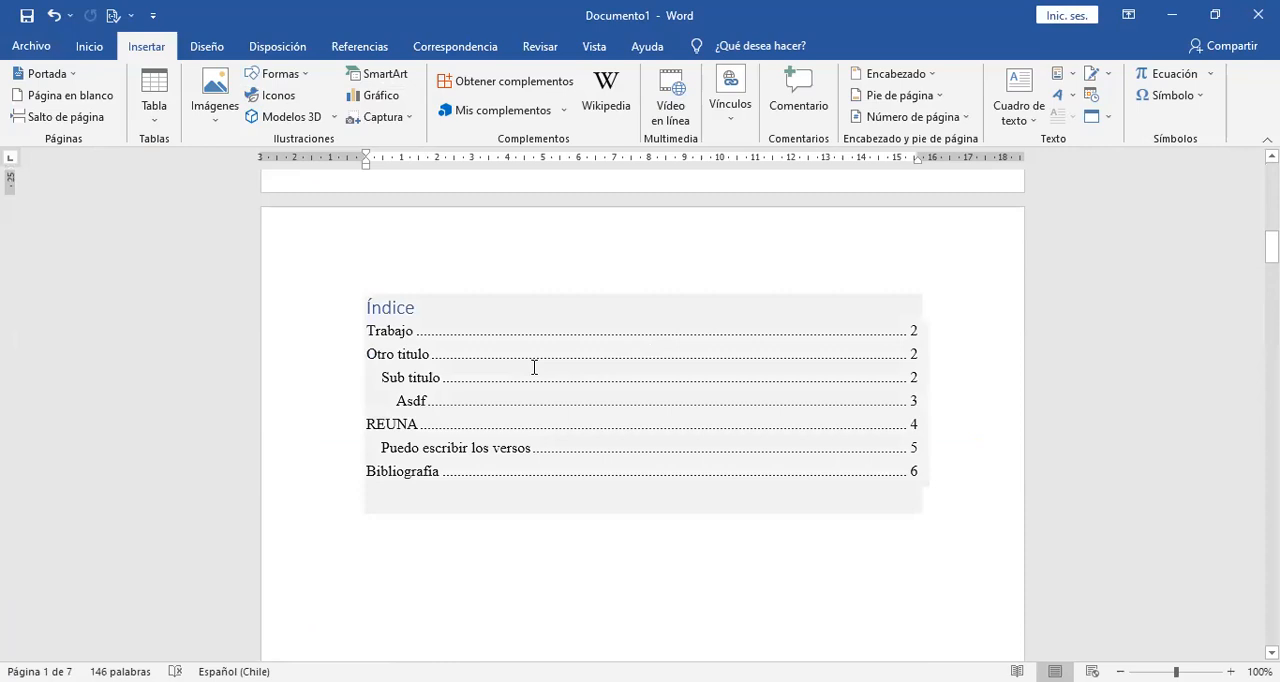
{"action": "left_click", "coordinate": [532, 360]}
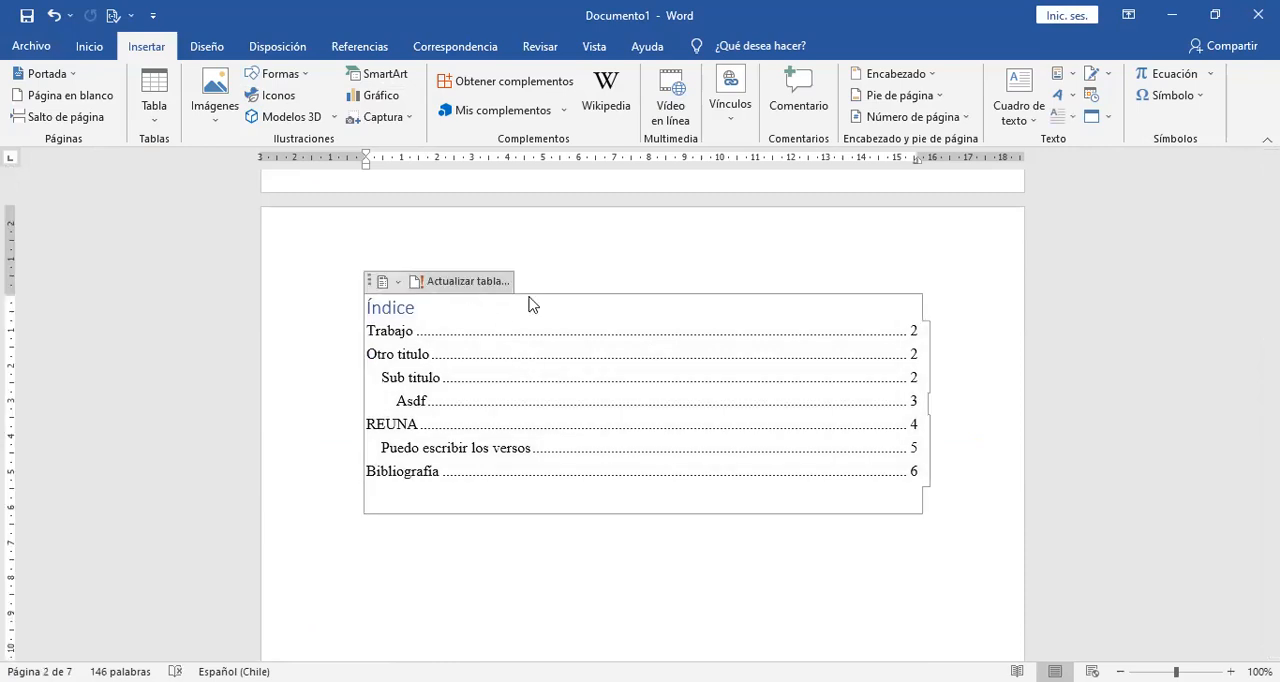
{"action": "left_click", "coordinate": [478, 282]}
{"action": "left_click", "coordinate": [628, 349]}
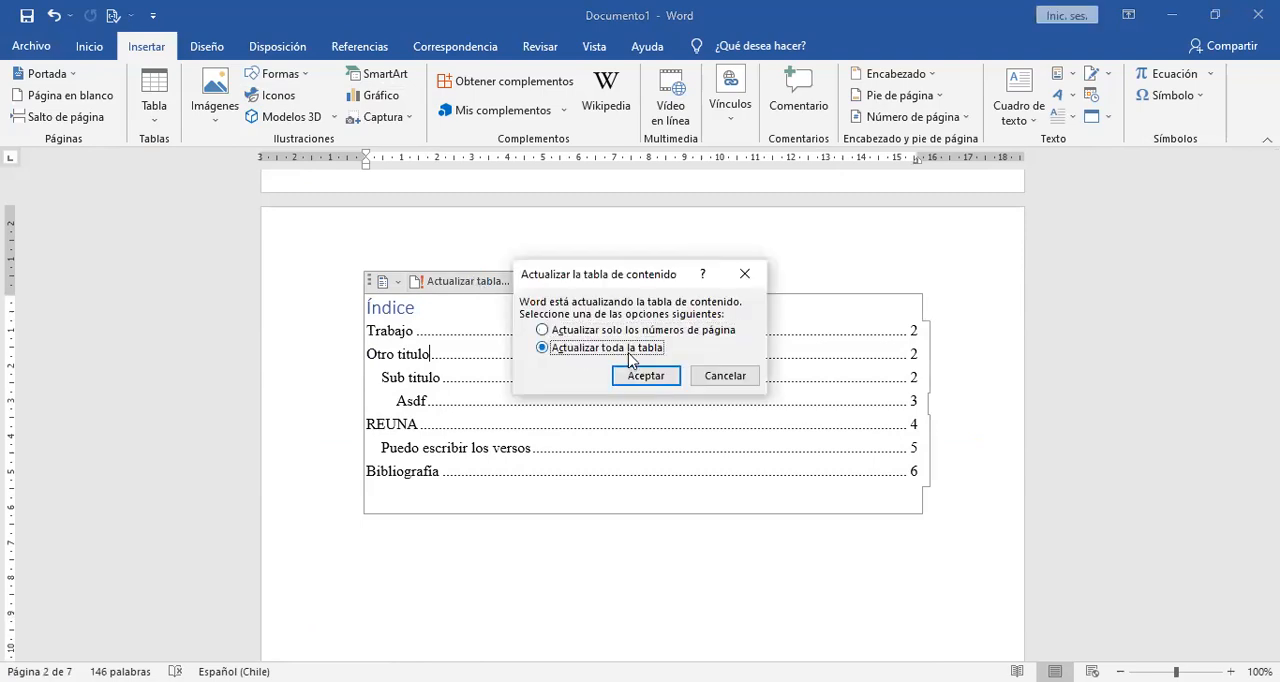
{"action": "left_click", "coordinate": [646, 375]}
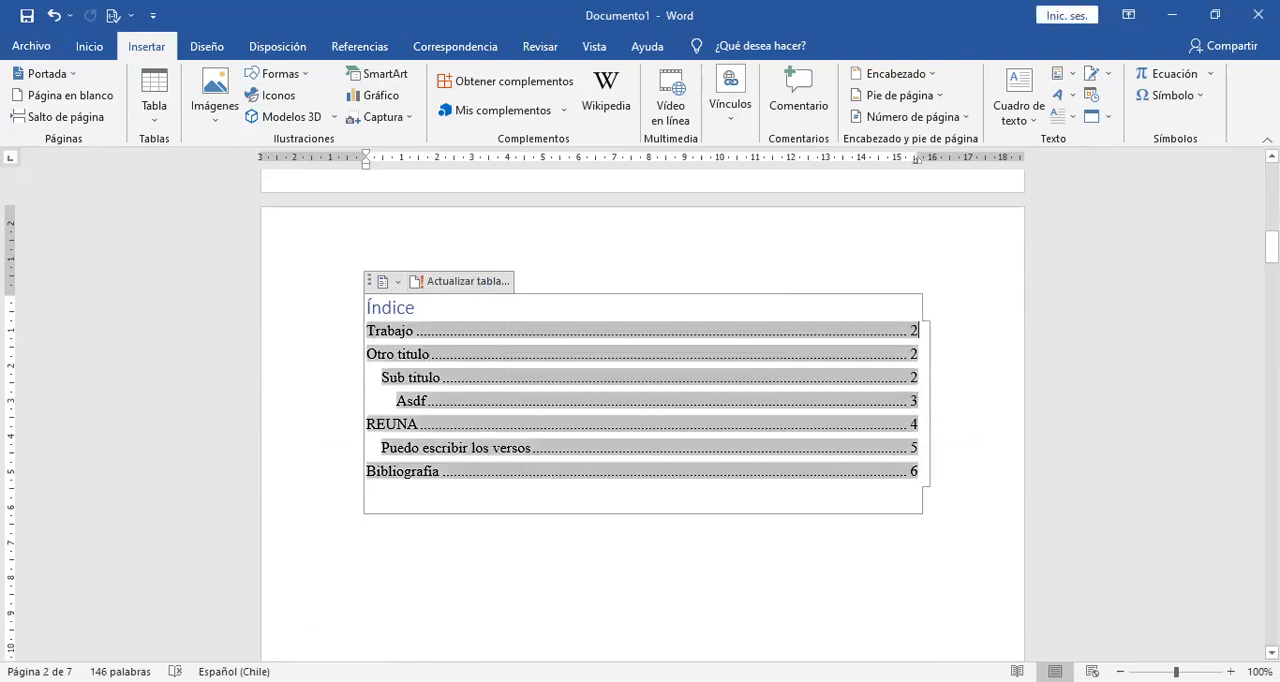
Check the footer of the index page and the new cover page for page numbers.
{"action": "left_click_drag", "start_coordinate": [1271, 247], "coordinate": [1271, 298]}
{"action": "left_click", "coordinate": [974, 557]}
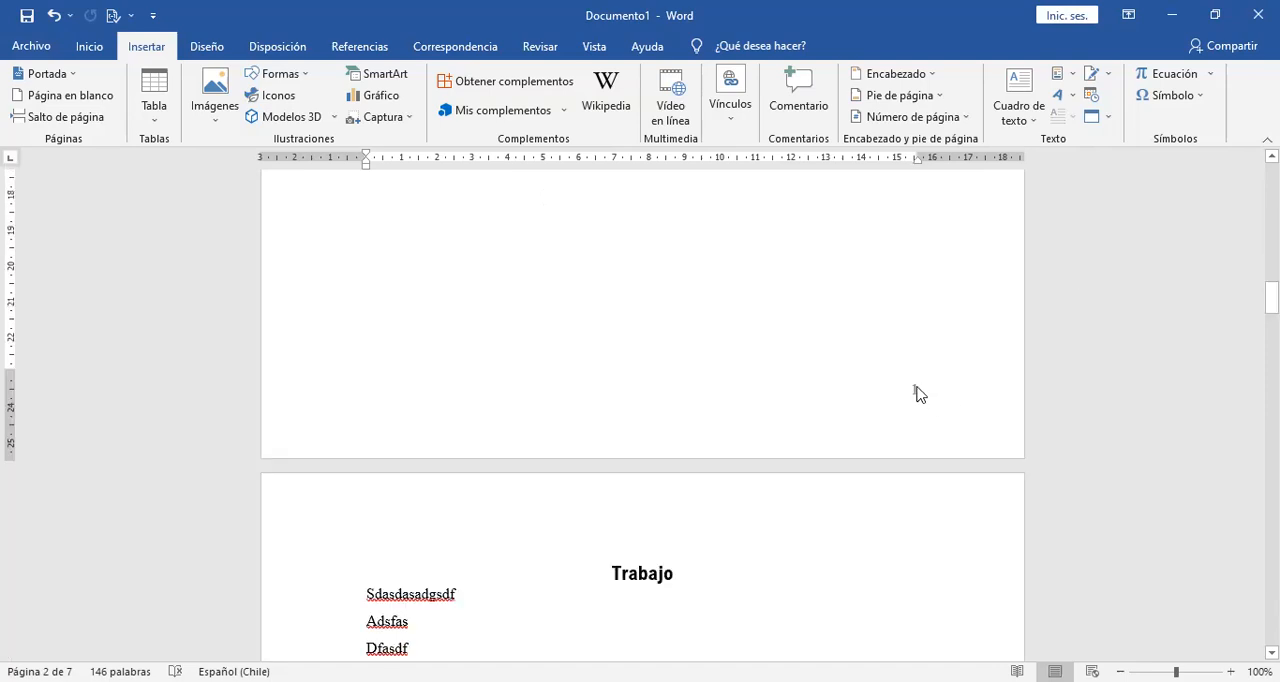
{"action": "left_click_drag", "start_coordinate": [1271, 297], "coordinate": [1271, 178]}
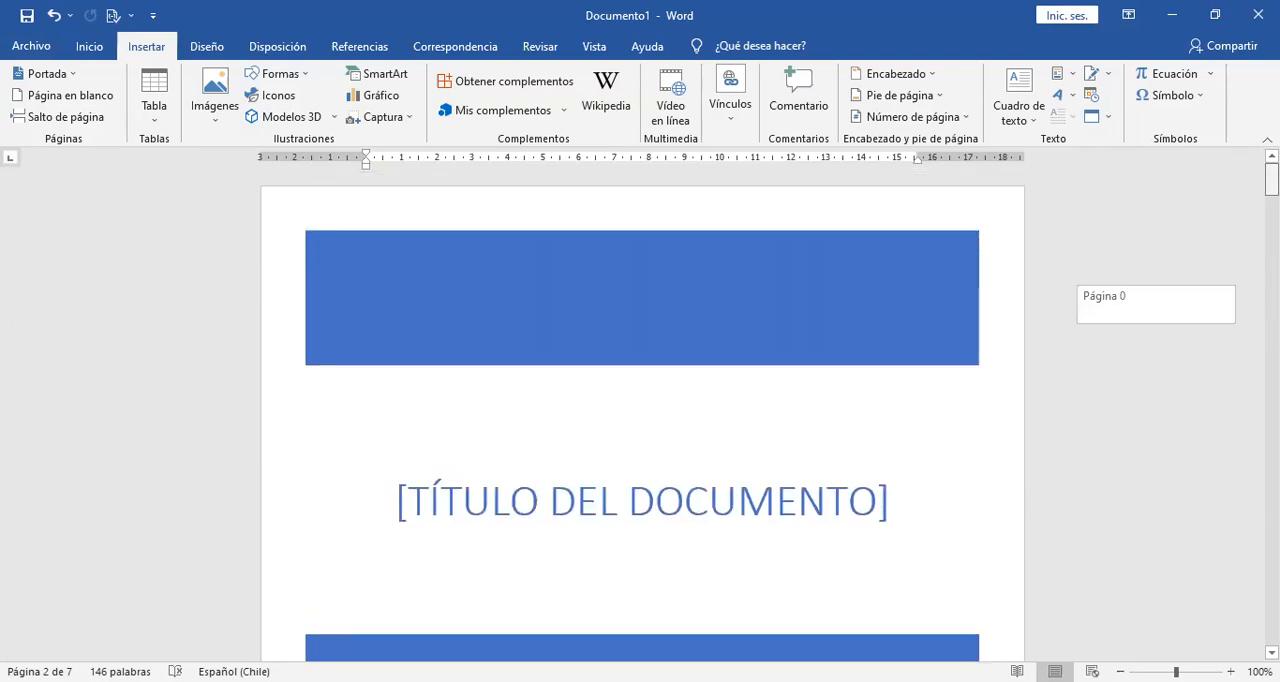
{"action": "left_click_drag", "start_coordinate": [1271, 178], "coordinate": [1271, 178]}
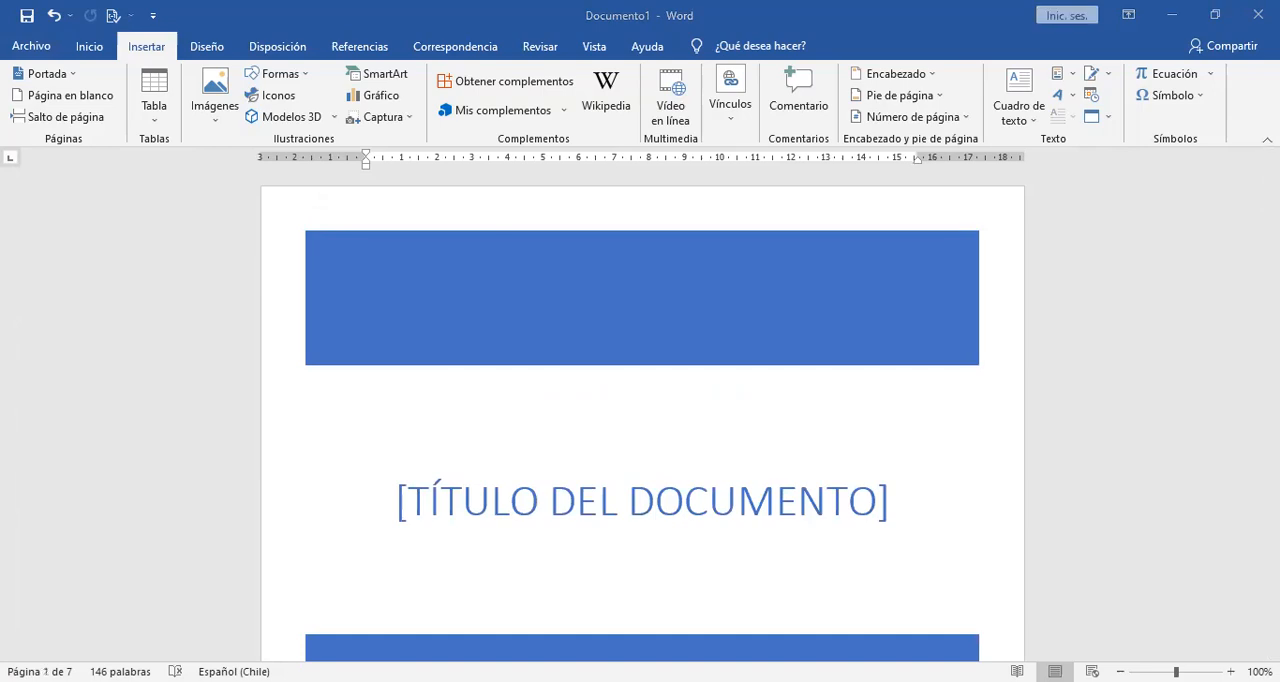
Remove the blank line above "Asdfasdfasdf" at the start of the page following "Sub titulo".
{"action": "left_click_drag", "start_coordinate": [1271, 180], "coordinate": [1271, 317]}
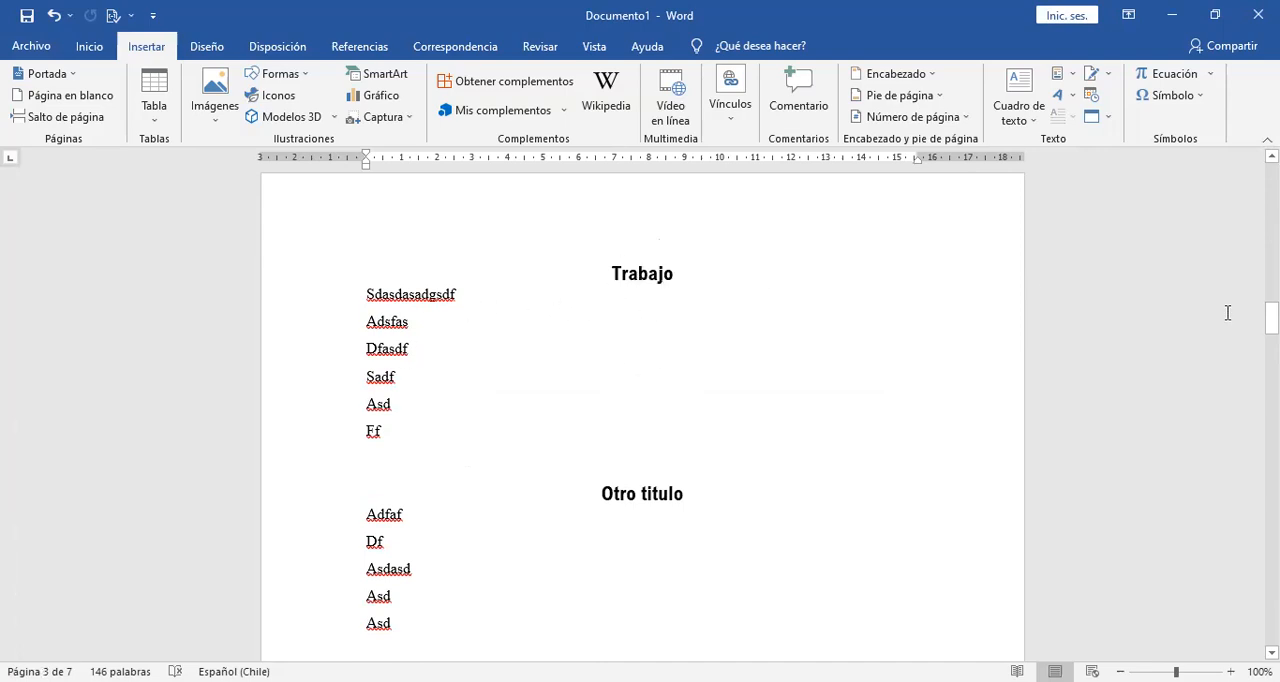
{"action": "left_click_drag", "start_coordinate": [1271, 318], "coordinate": [1271, 355]}
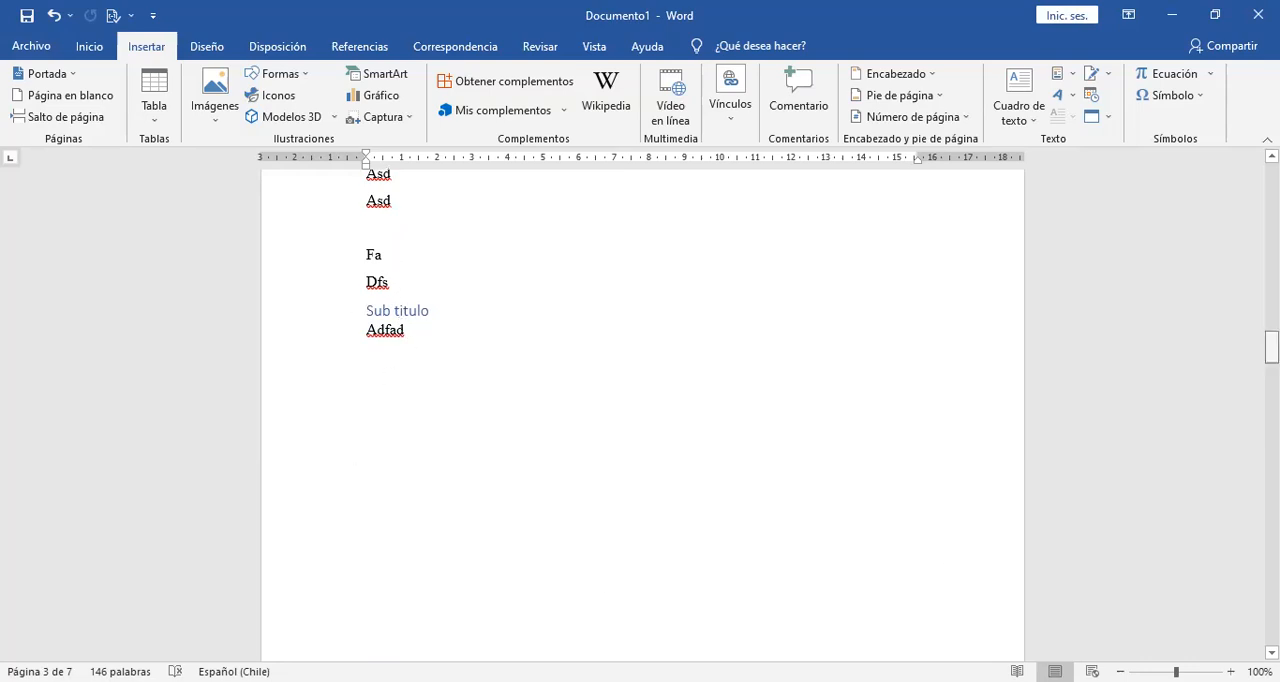
{"action": "left_click_drag", "start_coordinate": [1272, 347], "coordinate": [1272, 369]}
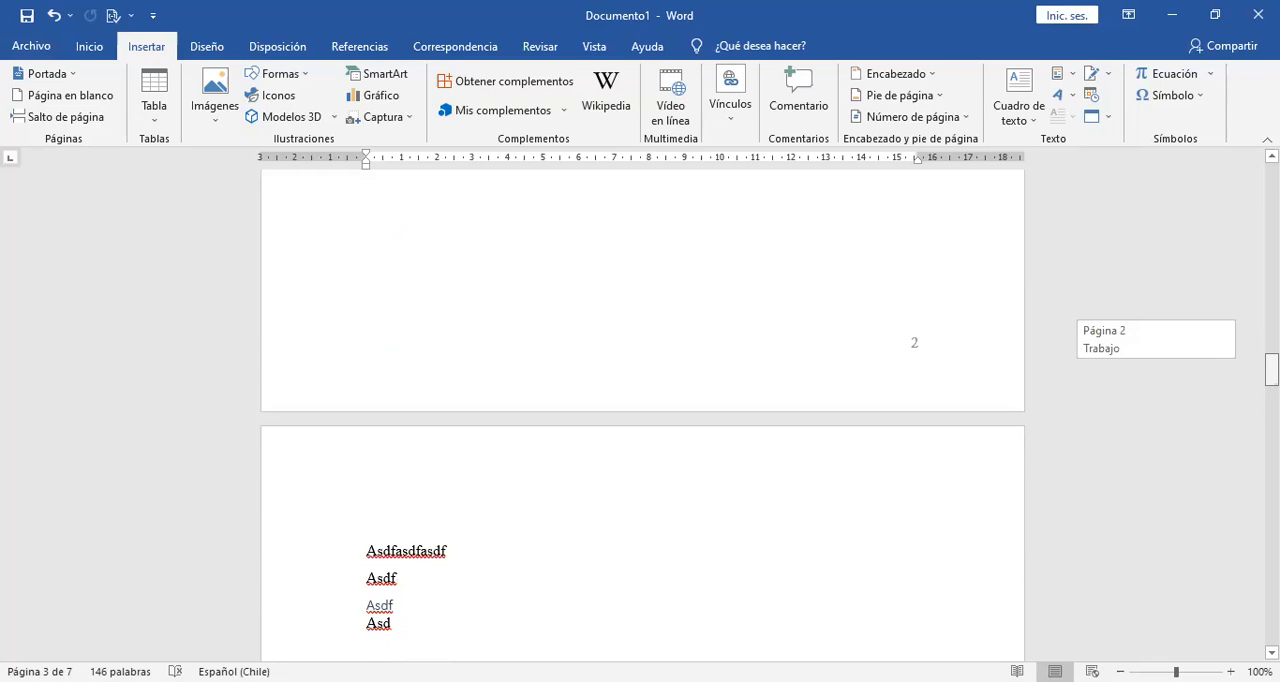
{"action": "left_click", "coordinate": [500, 511]}
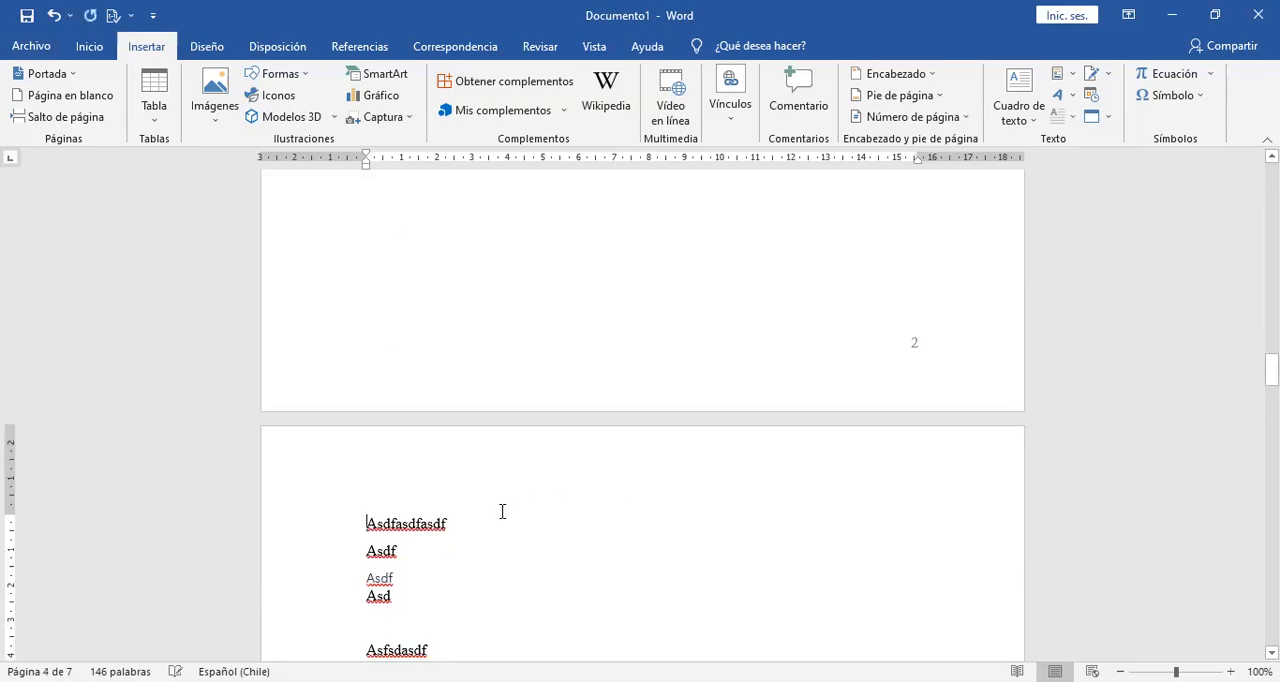
Show the formatting marks to inspect the page break below "Adfad", and hide them again.
{"action": "left_click_drag", "start_coordinate": [1272, 370], "coordinate": [1272, 352]}
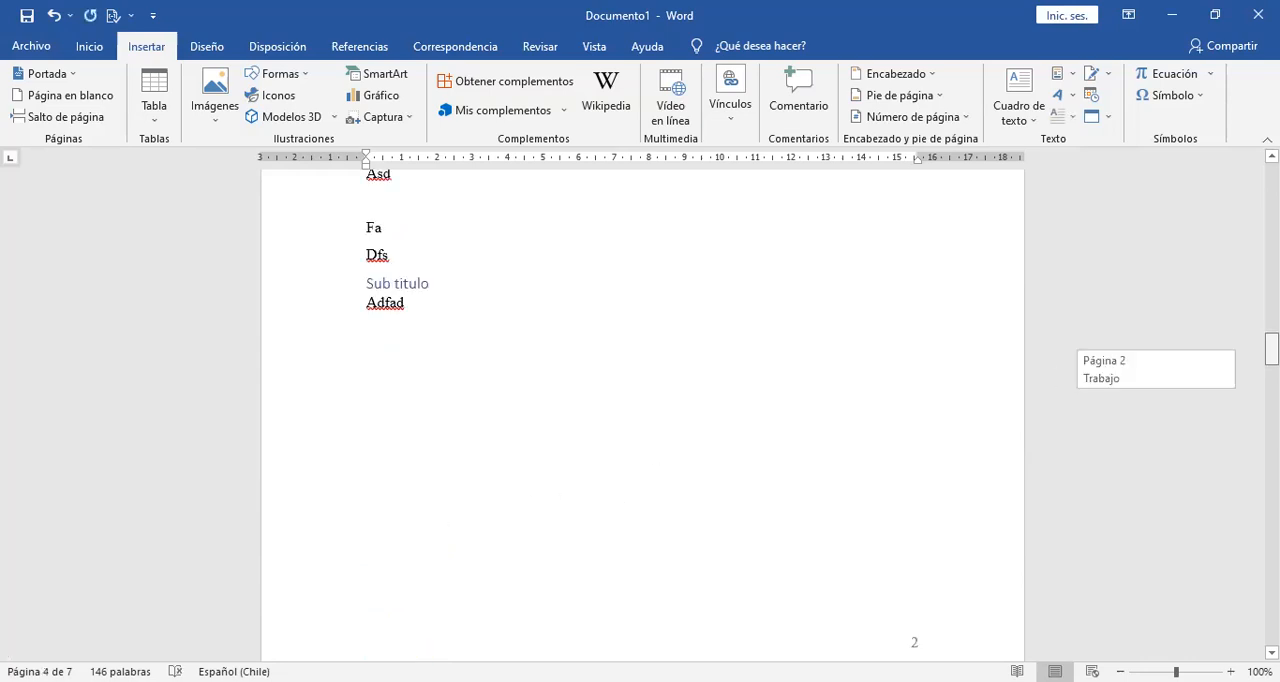
{"action": "left_click", "coordinate": [89, 46]}
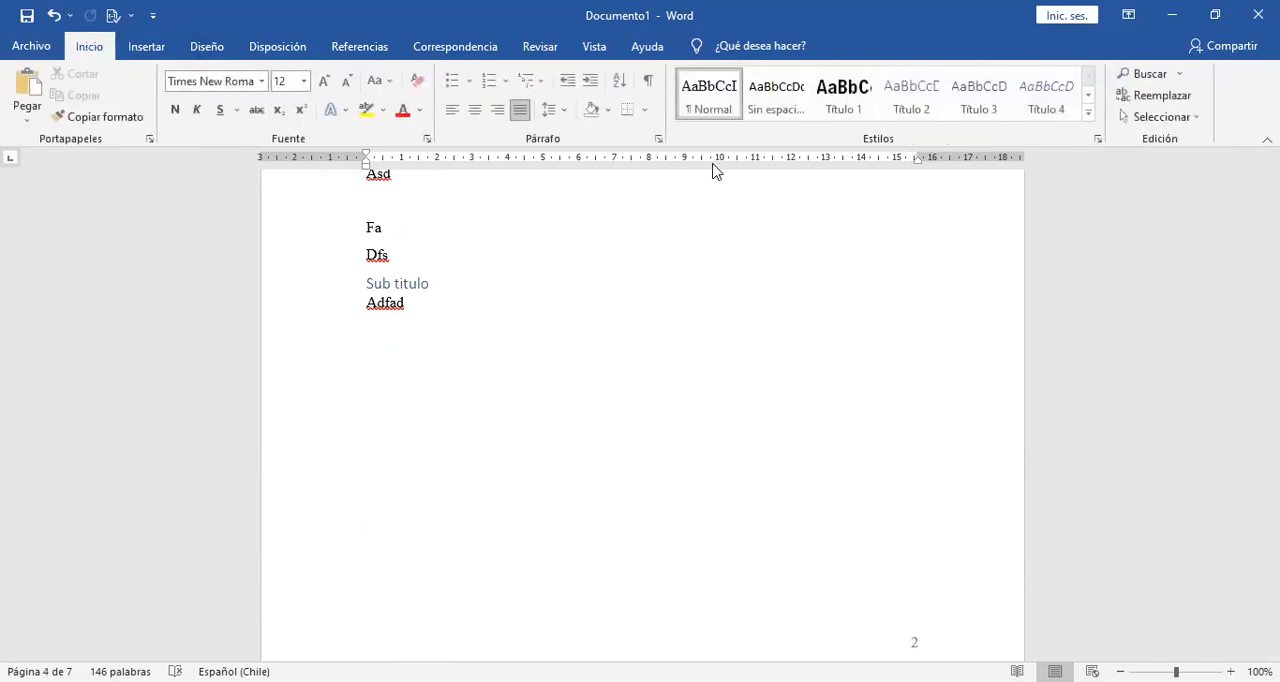
{"action": "left_click", "coordinate": [648, 80]}
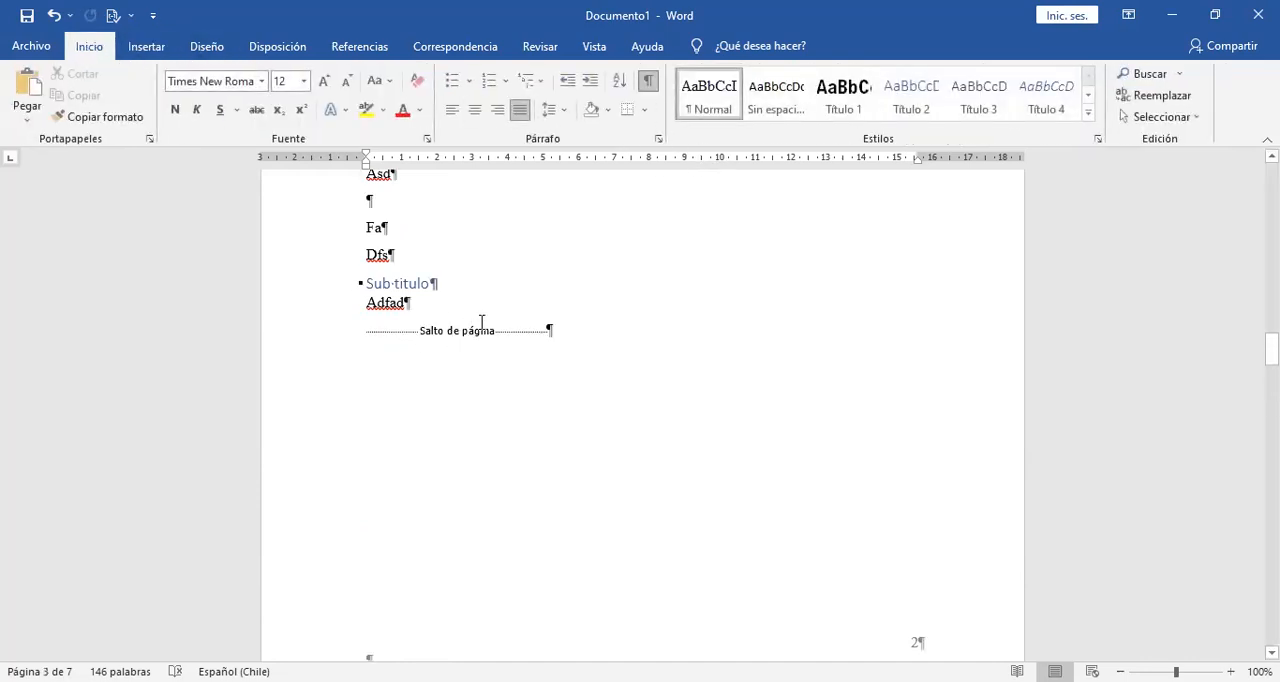
{"action": "left_click", "coordinate": [648, 82]}
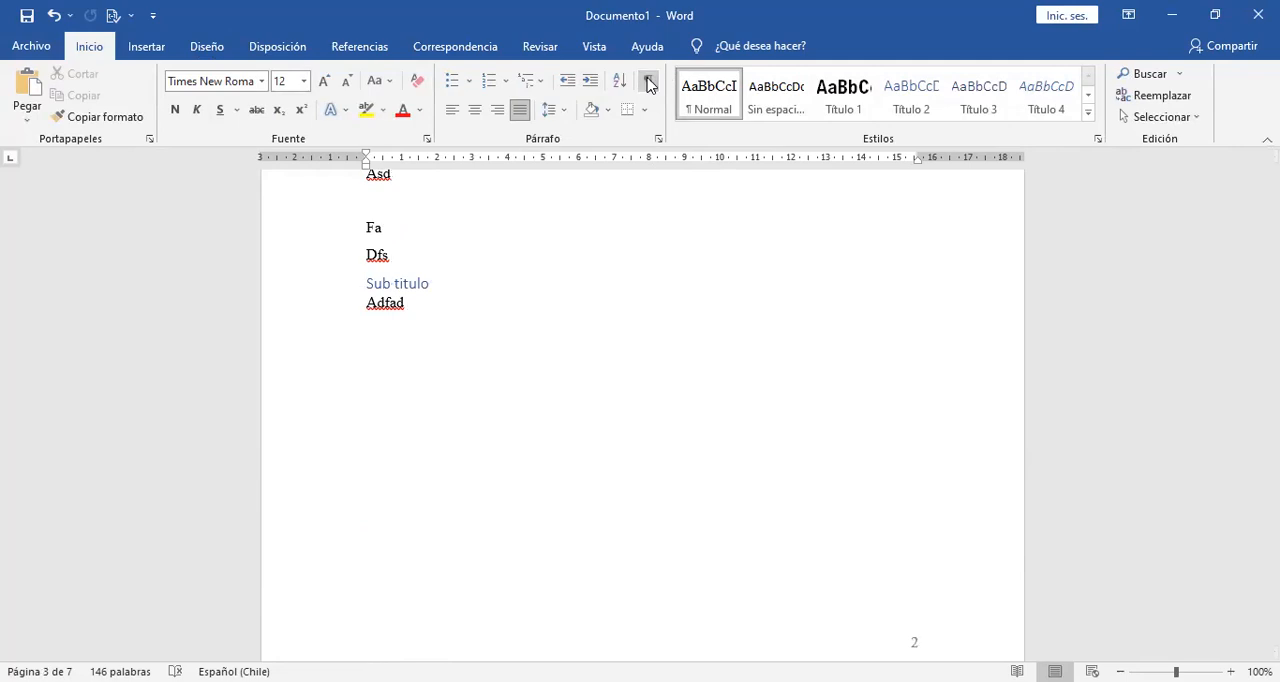
Look over the REUNA page and return to the page starting with "Asdfasdfasdf".
{"action": "left_click_drag", "start_coordinate": [1271, 349], "coordinate": [1271, 455]}
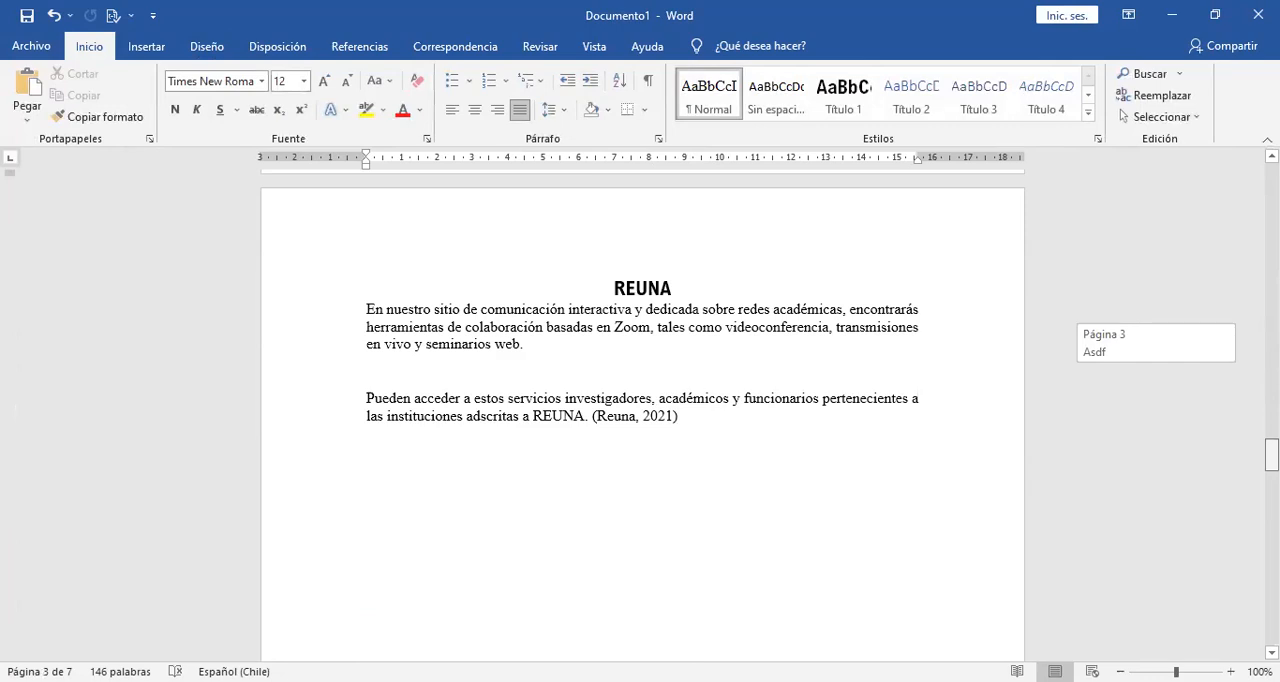
{"action": "left_click", "coordinate": [632, 416]}
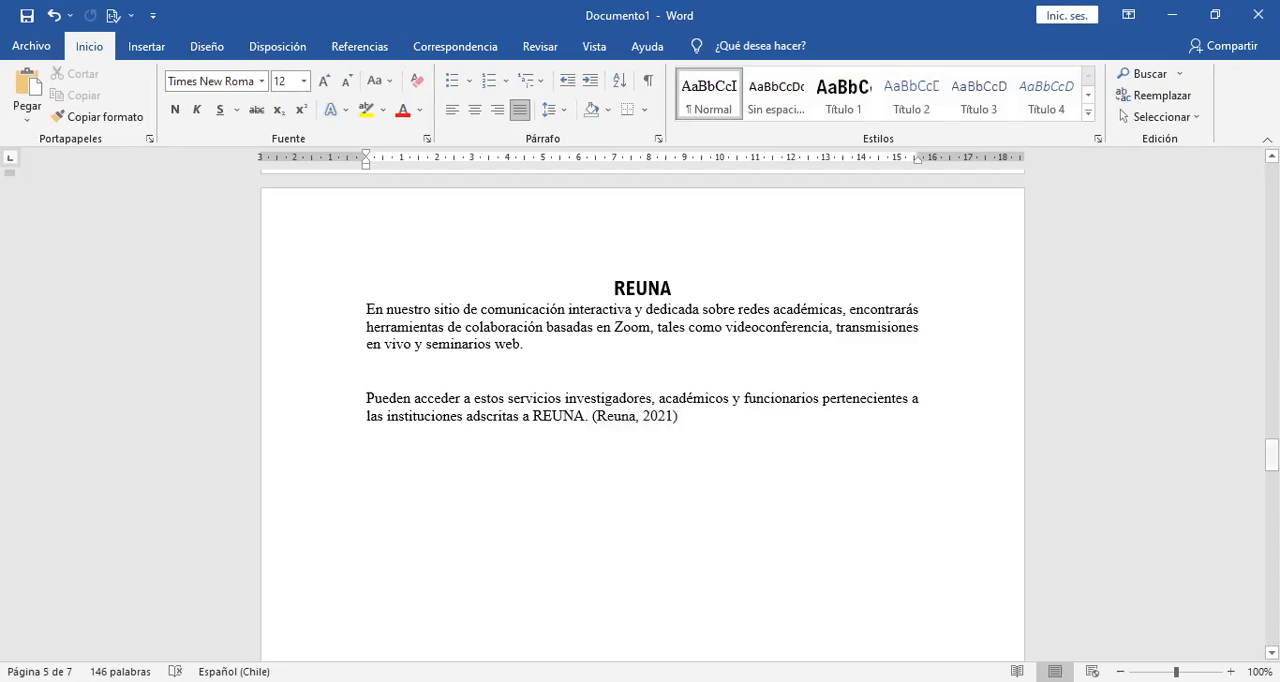
{"action": "left_click_drag", "start_coordinate": [1271, 455], "coordinate": [1271, 593]}
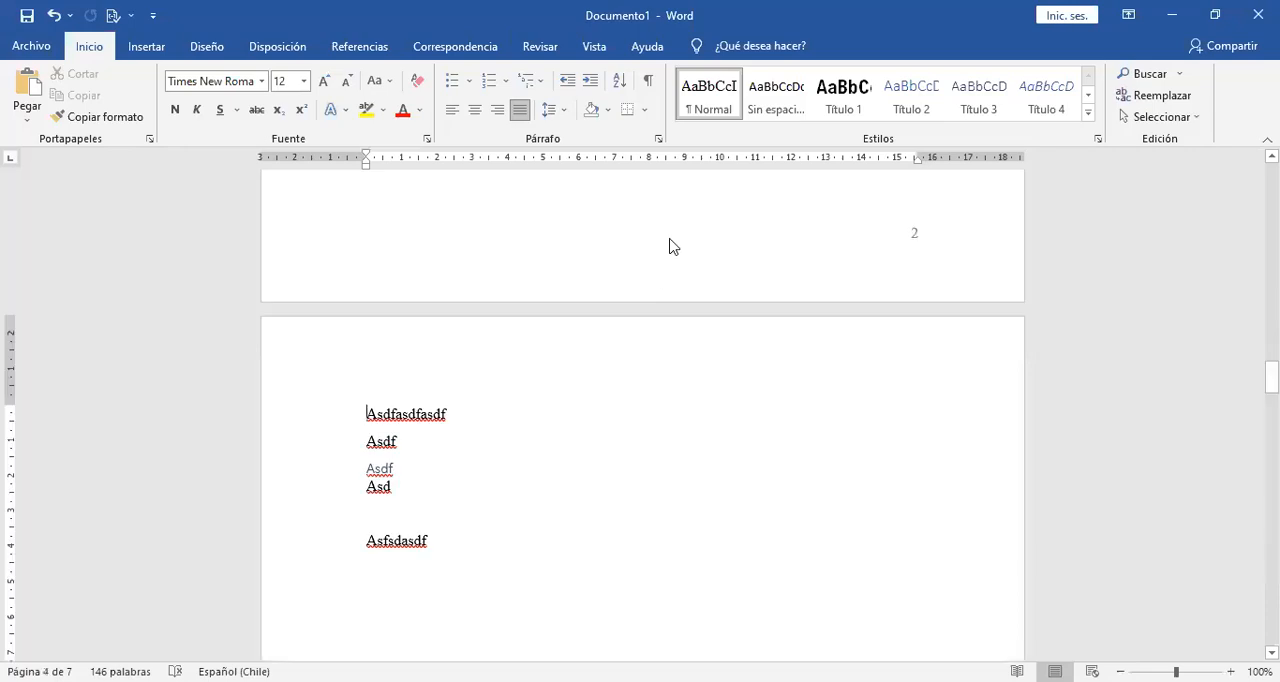
Examine the page number formats offered for the top and bottom of the page, without applying any.
{"action": "left_click", "coordinate": [150, 48]}
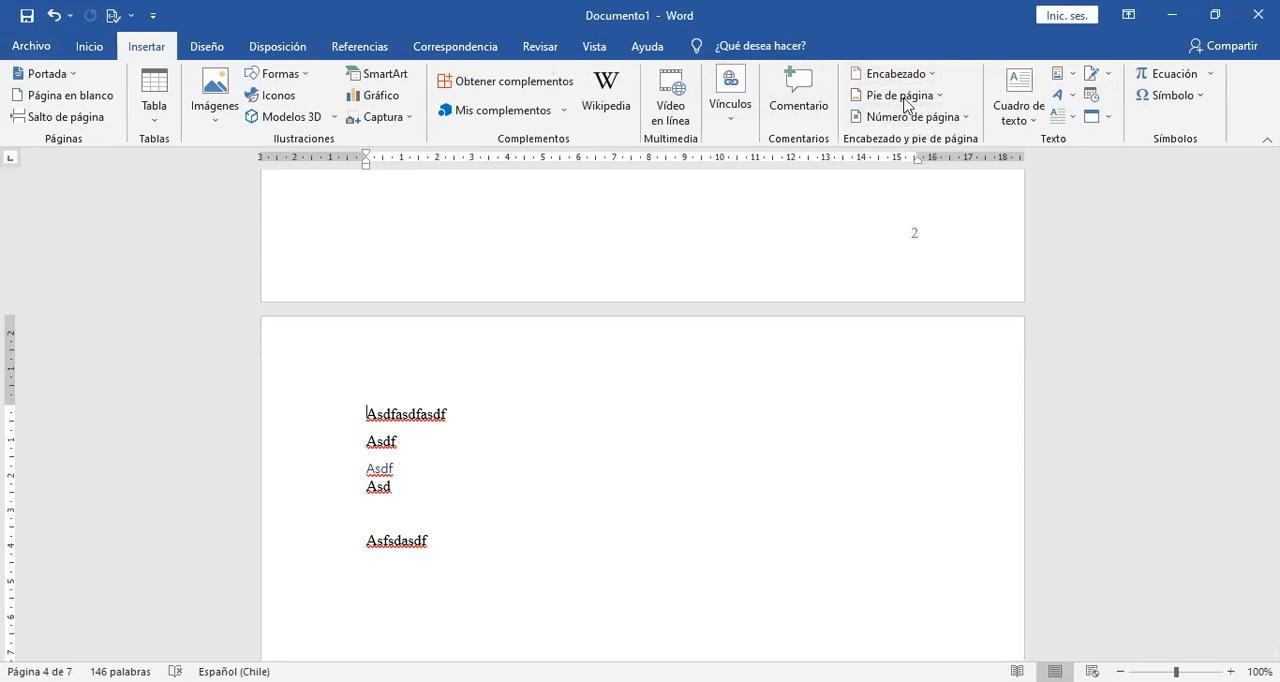
{"action": "left_click", "coordinate": [966, 120]}
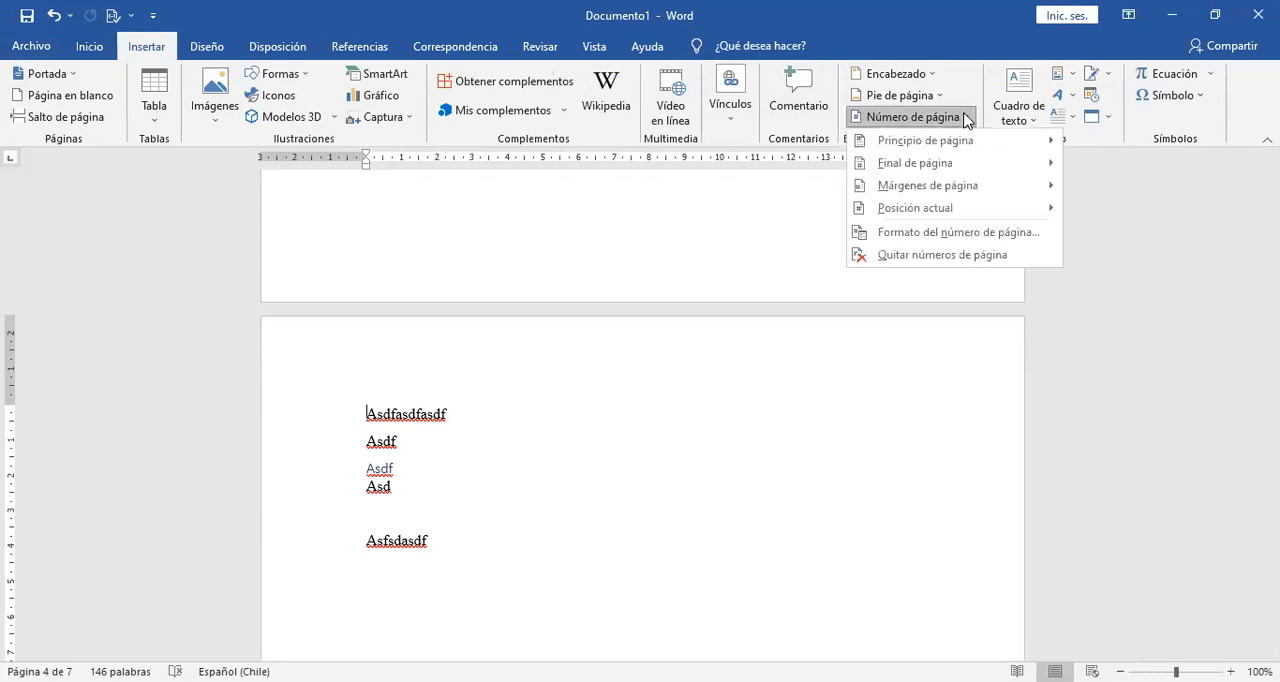
{"action": "mouse_move", "coordinate": [968, 146]}
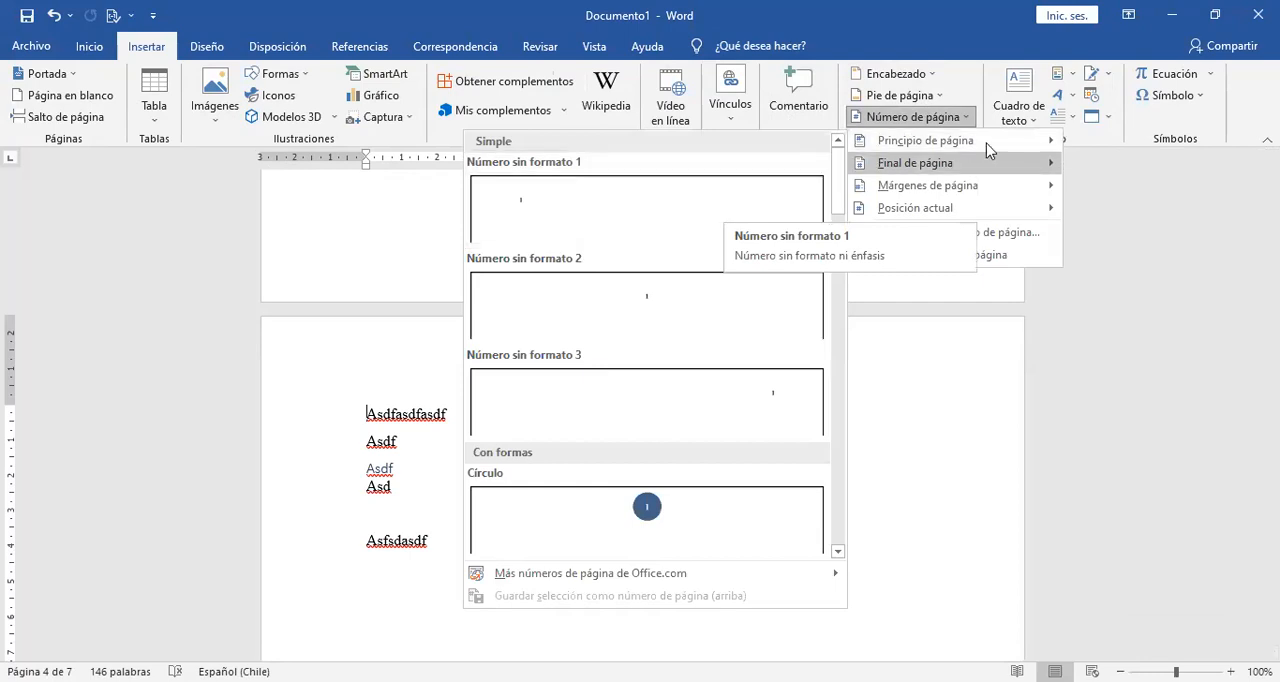
{"action": "mouse_move", "coordinate": [973, 170]}
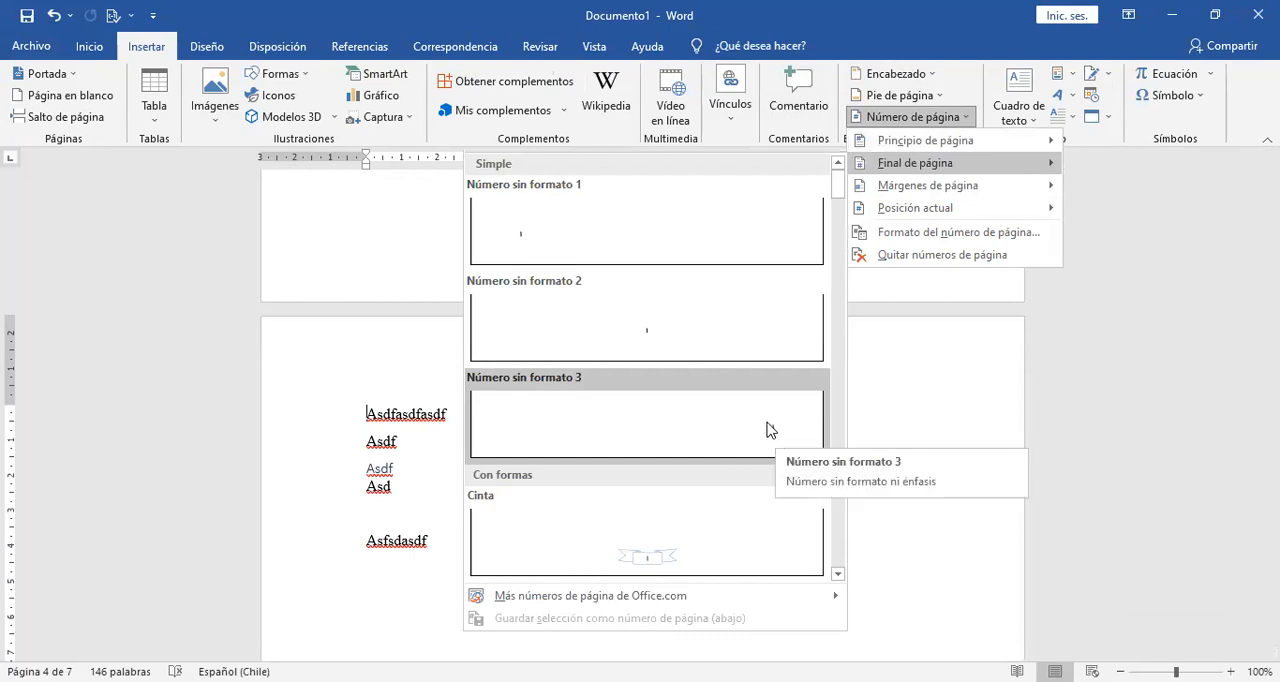
{"action": "left_click", "coordinate": [948, 389]}
Open the footer of the page numbered 2 for editing and set its distance from the bottom edge to 1 cm.
{"action": "double_click", "coordinate": [911, 234]}
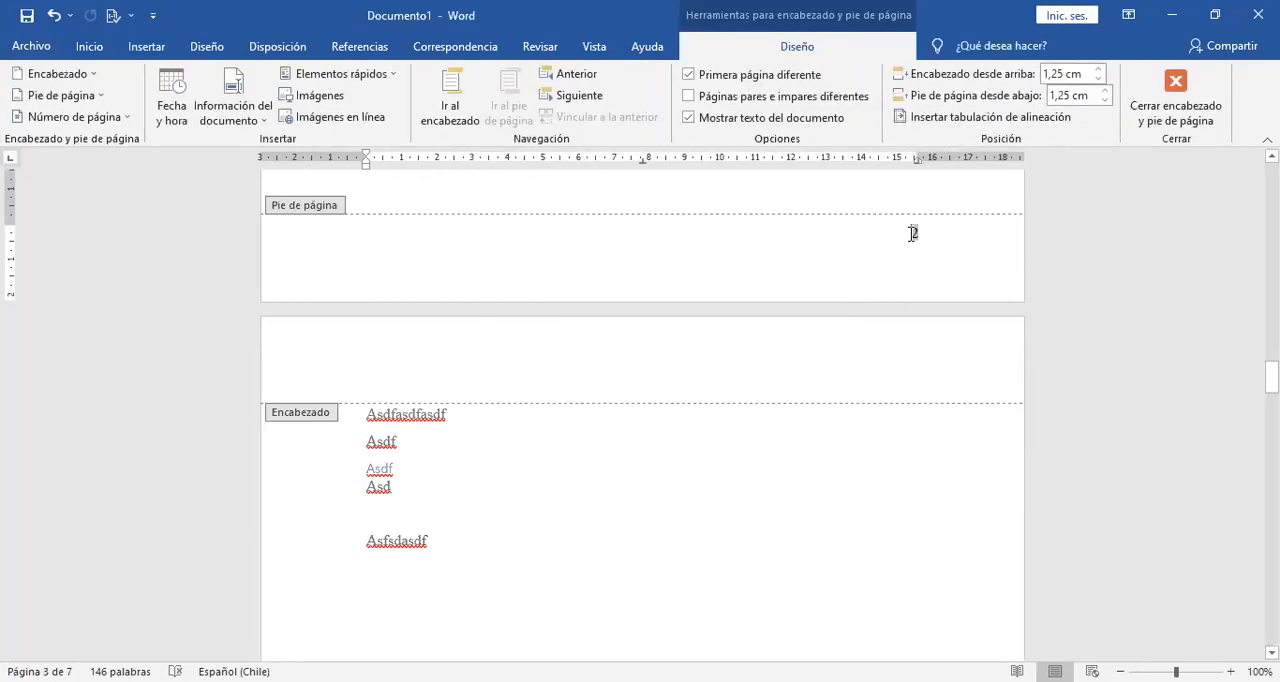
{"action": "left_click_drag", "start_coordinate": [1271, 376], "coordinate": [1271, 372]}
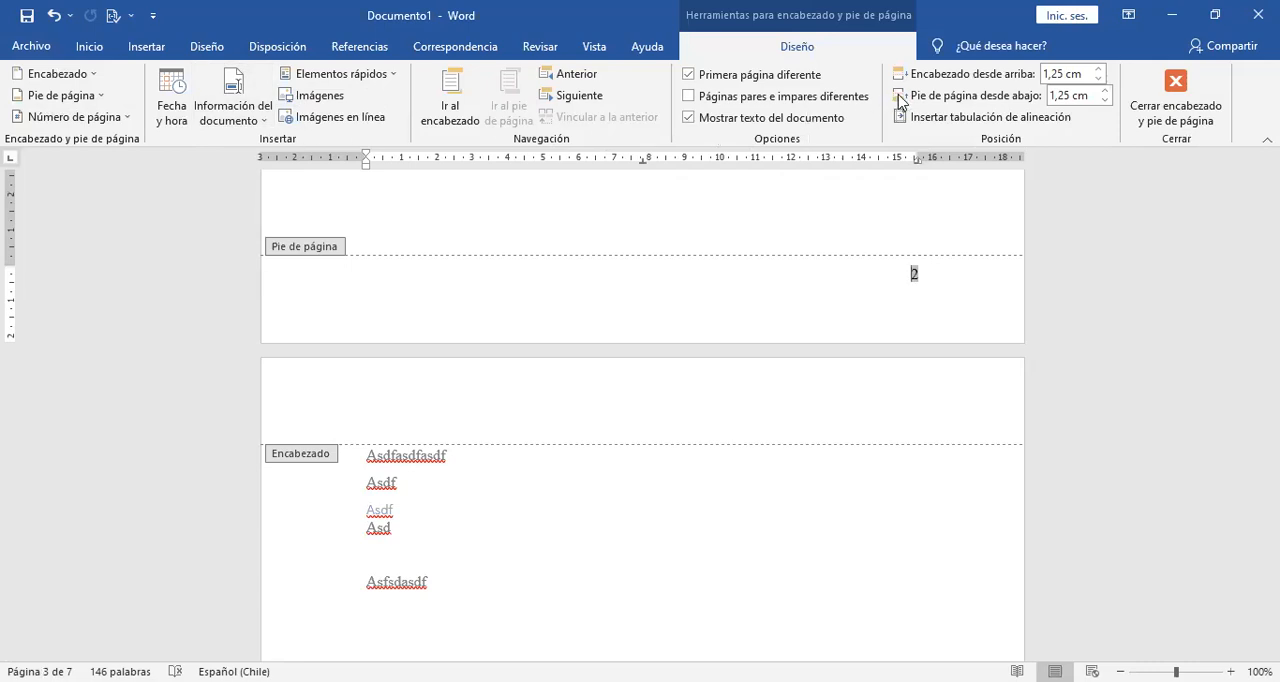
{"action": "left_click", "coordinate": [1104, 101]}
{"action": "left_click", "coordinate": [1104, 101]}
{"action": "left_click", "coordinate": [1104, 101]}
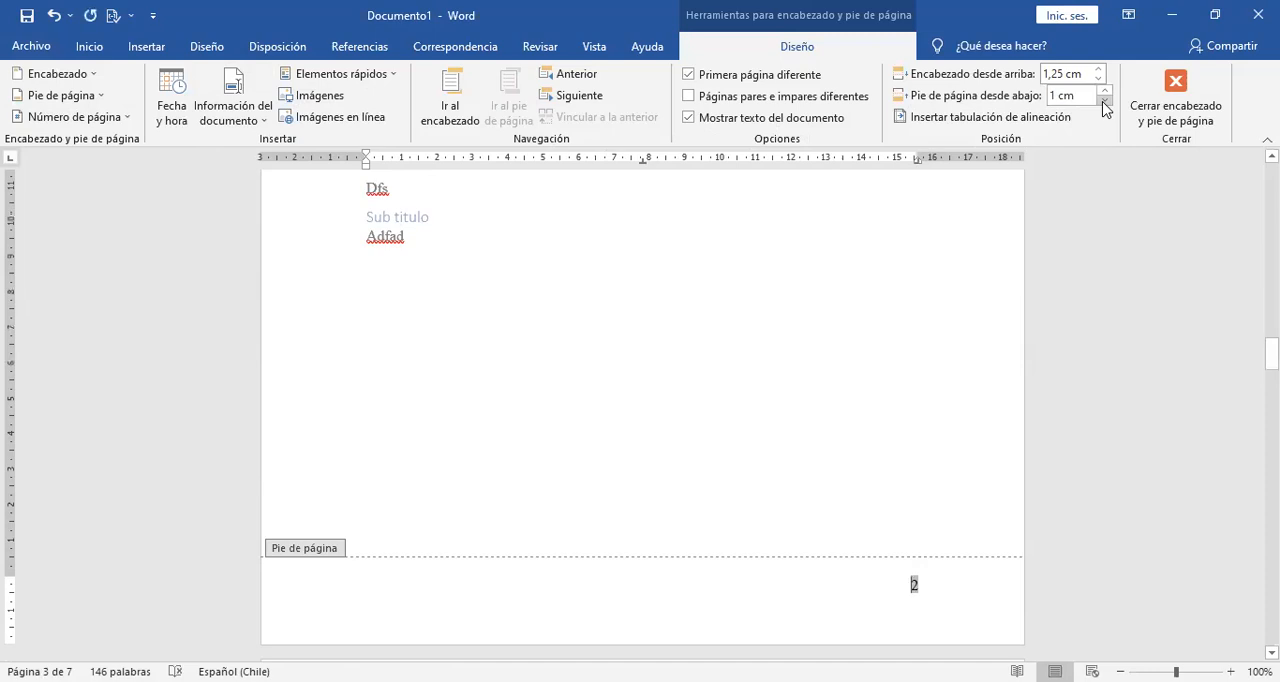
{"action": "left_click", "coordinate": [1104, 101]}
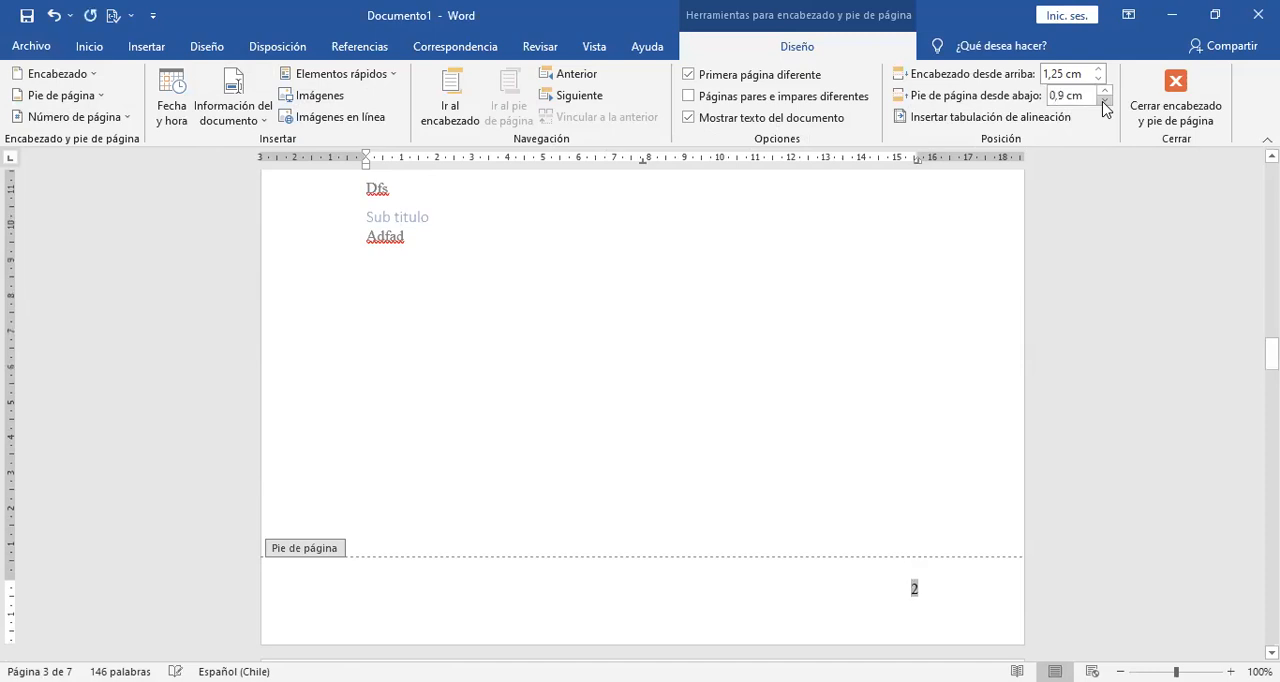
{"action": "left_click", "coordinate": [1104, 90]}
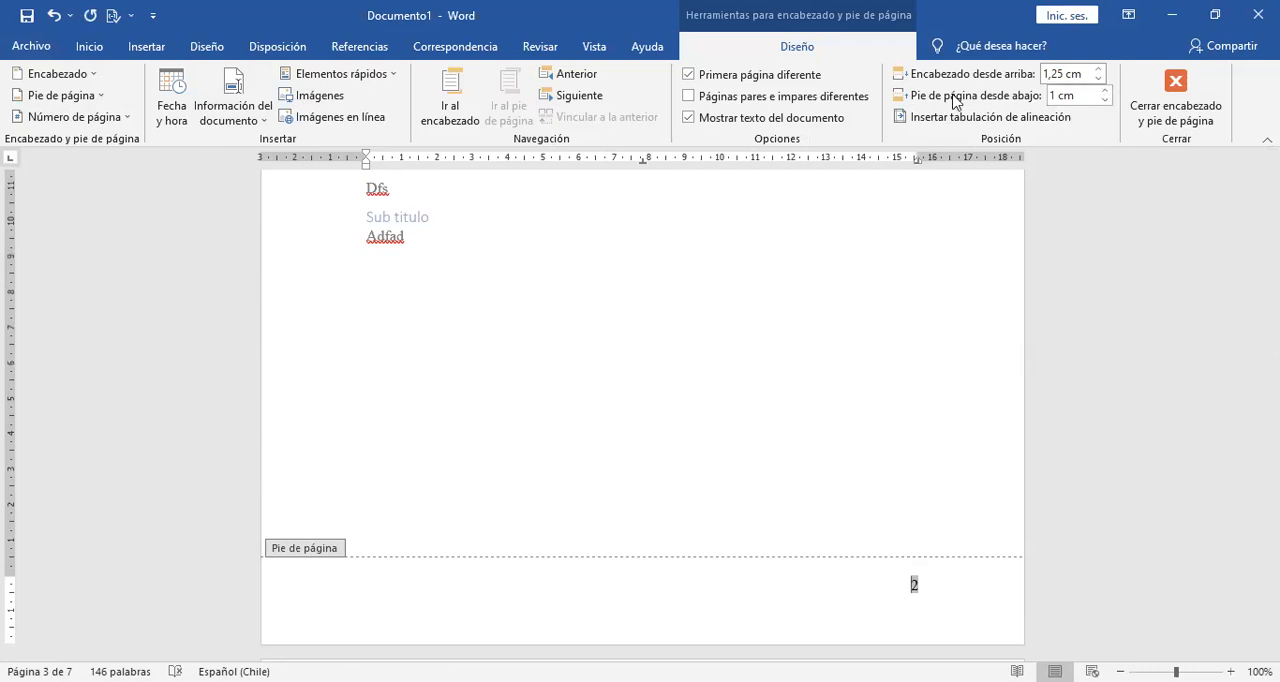
Turn the different first page option off and on again for the header and footer.
{"action": "left_click", "coordinate": [754, 76]}
{"action": "left_click", "coordinate": [754, 76]}
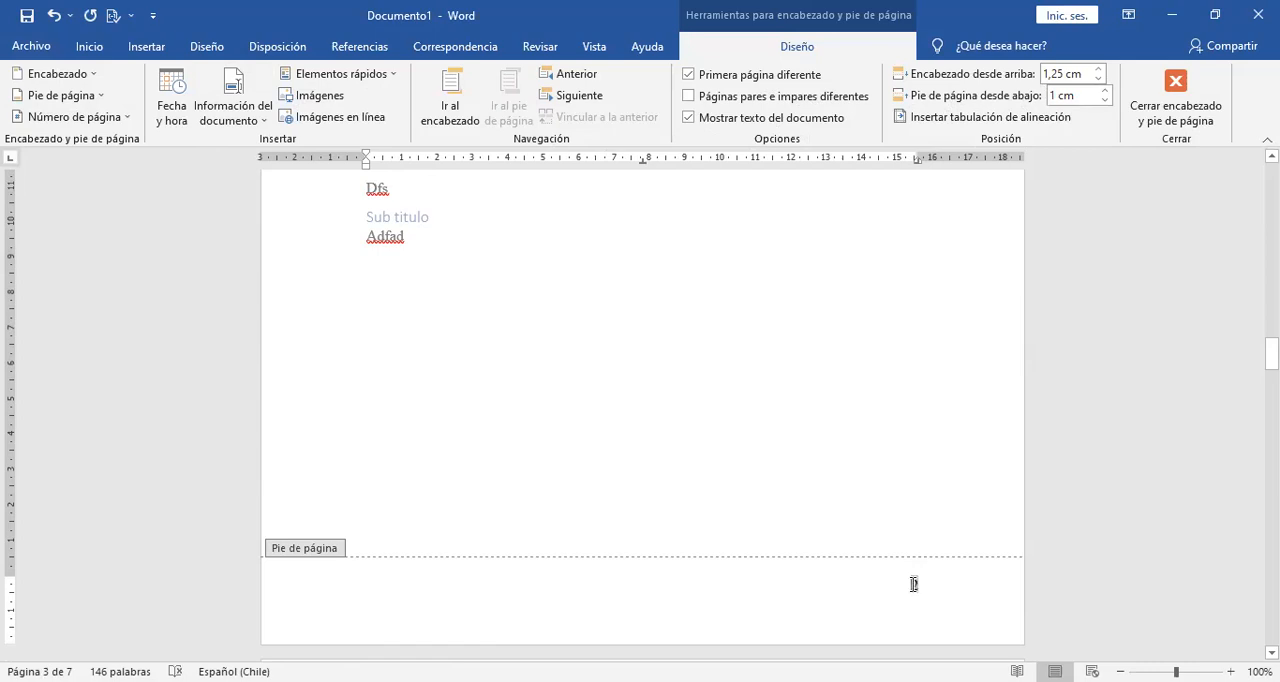
Turn on different odd and even pages, check the footers across the document, and turn the option off again.
{"action": "left_click", "coordinate": [732, 100]}
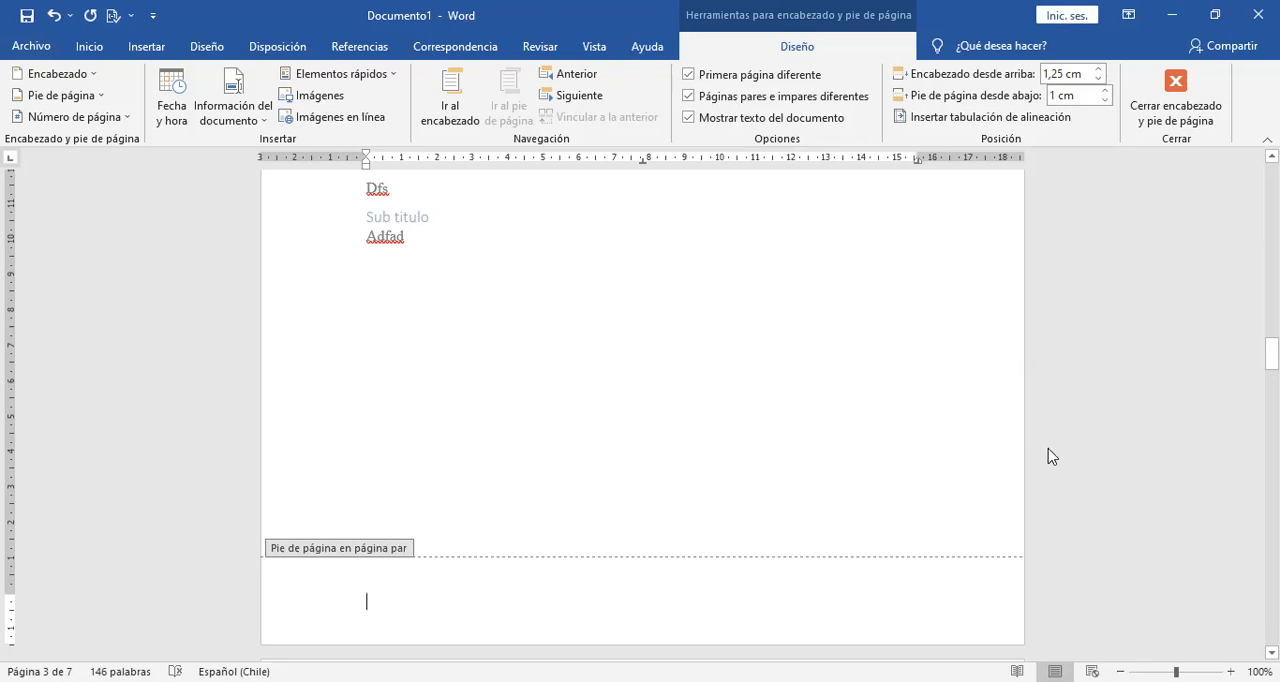
{"action": "left_click_drag", "start_coordinate": [1271, 356], "coordinate": [1271, 442]}
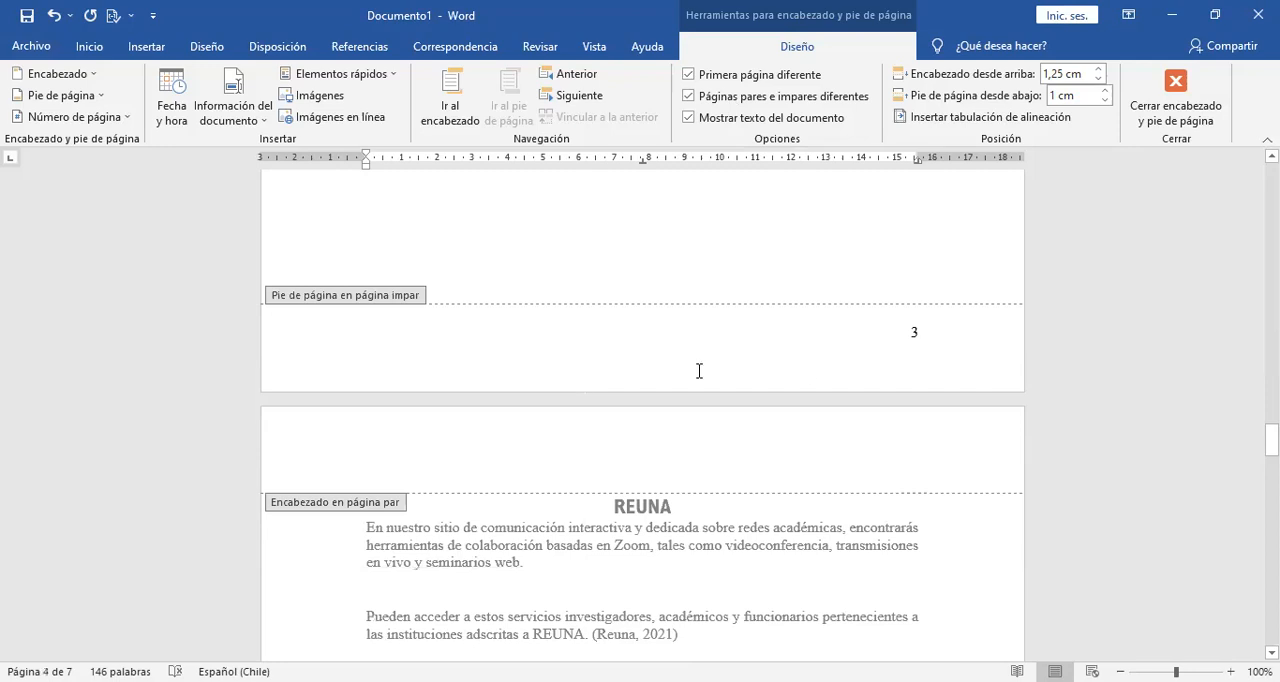
{"action": "left_click_drag", "start_coordinate": [1271, 440], "coordinate": [1248, 231]}
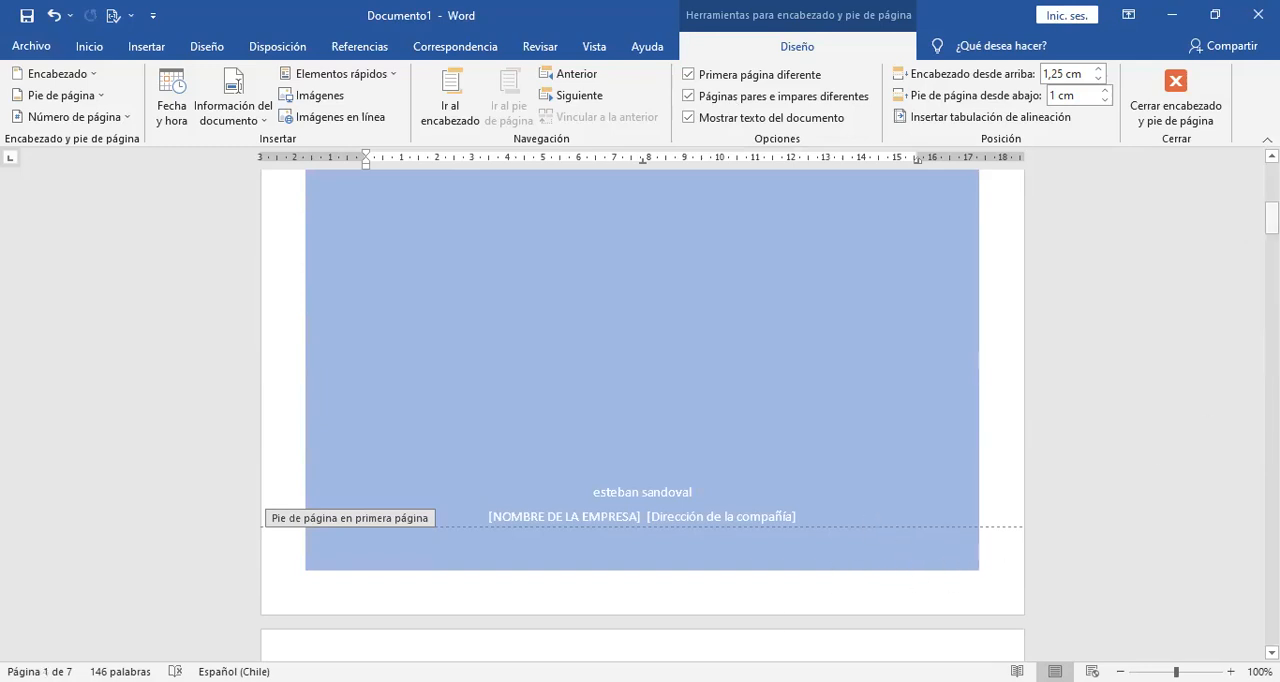
{"action": "left_click_drag", "start_coordinate": [1271, 217], "coordinate": [1271, 287]}
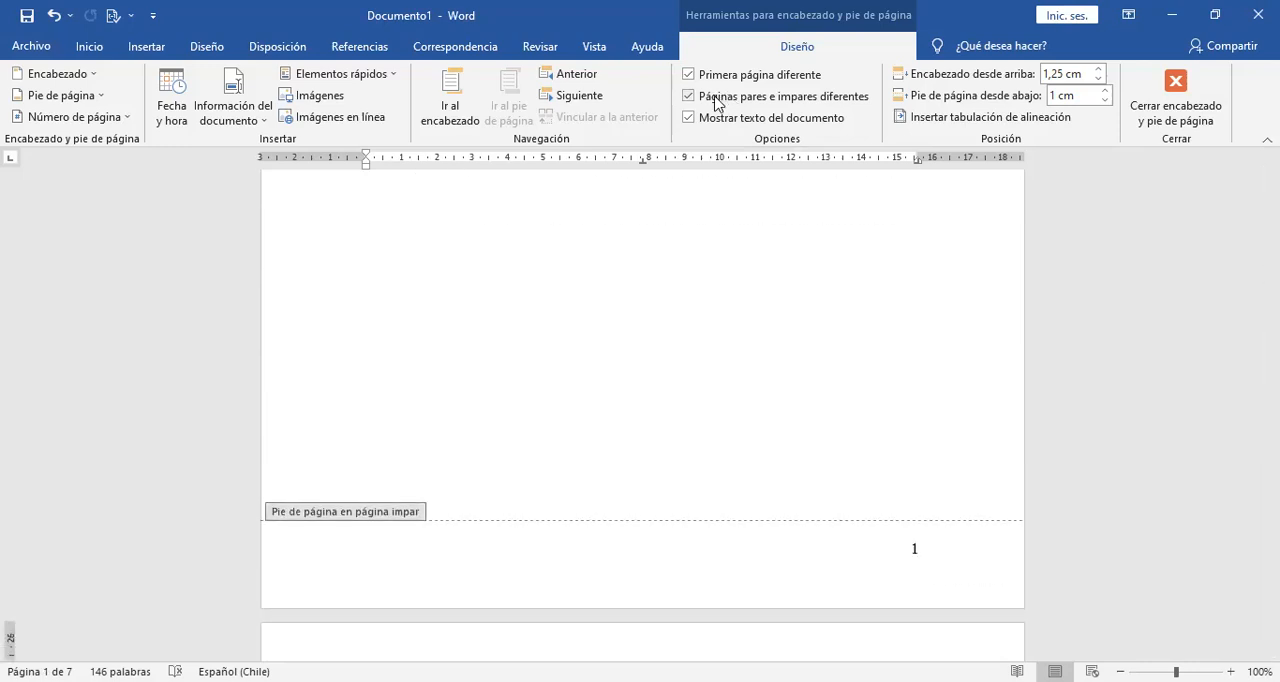
{"action": "left_click_drag", "start_coordinate": [1271, 287], "coordinate": [1271, 355]}
{"action": "left_click", "coordinate": [783, 97]}
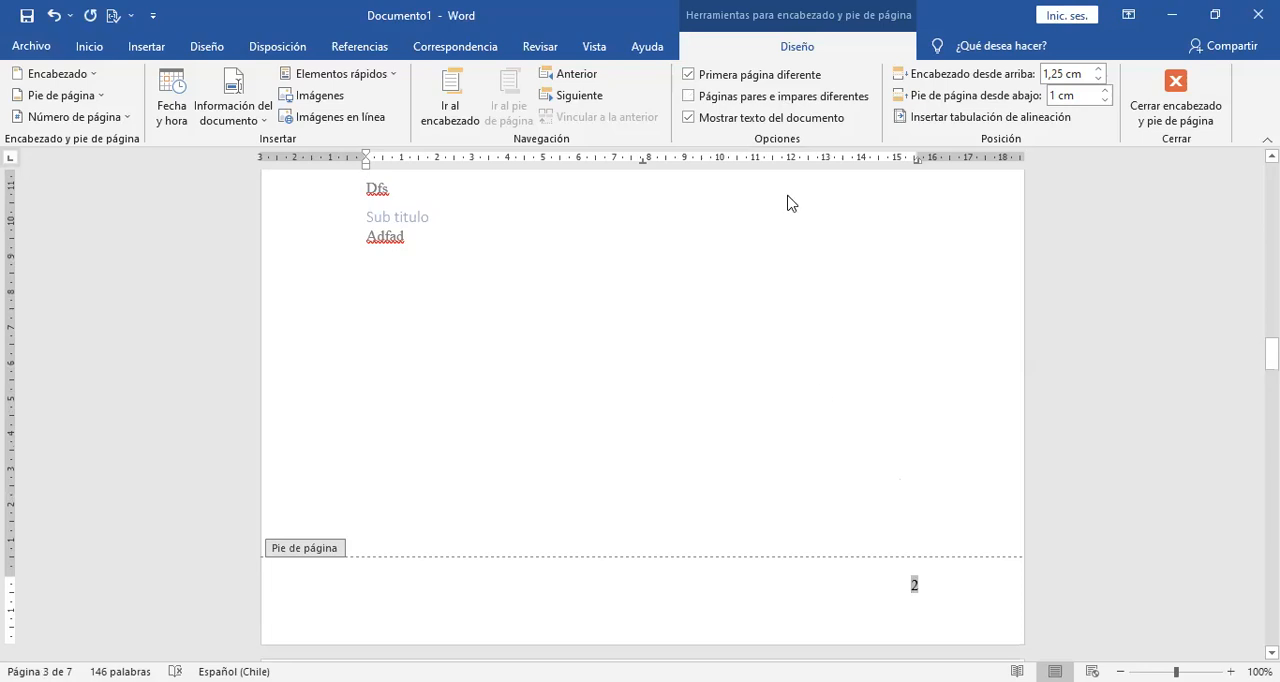
Try hiding the document text while editing the footer, and close header and footer editing.
{"action": "left_click", "coordinate": [725, 119]}
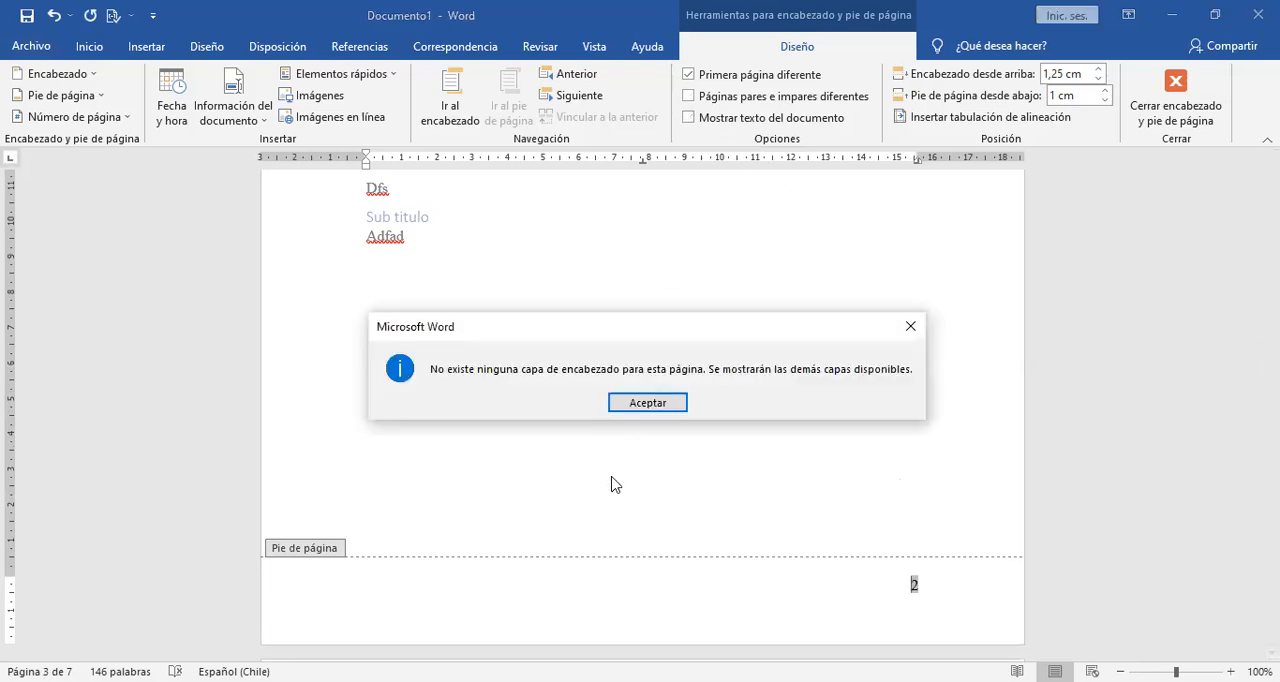
{"action": "left_click", "coordinate": [656, 402]}
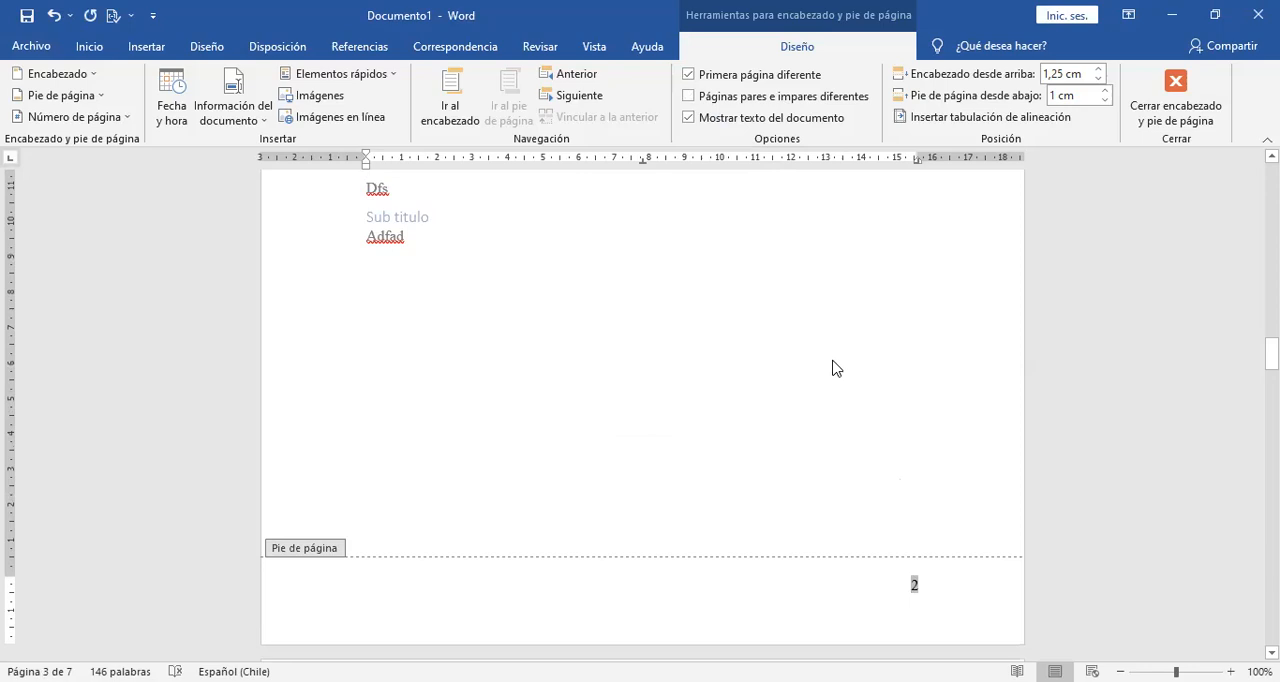
{"action": "left_click", "coordinate": [1185, 115]}
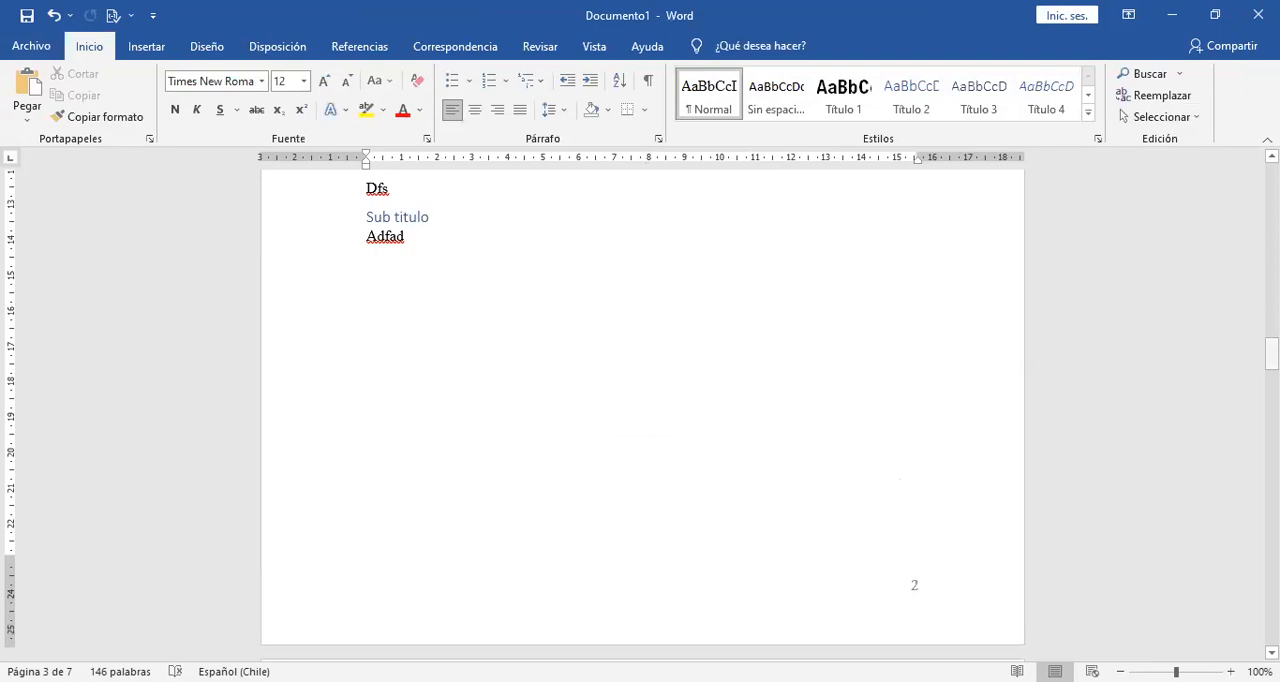
Return to the Índice page and place the cursor in the blank space below the table of contents.
{"action": "left_click_drag", "start_coordinate": [1272, 352], "coordinate": [1272, 327]}
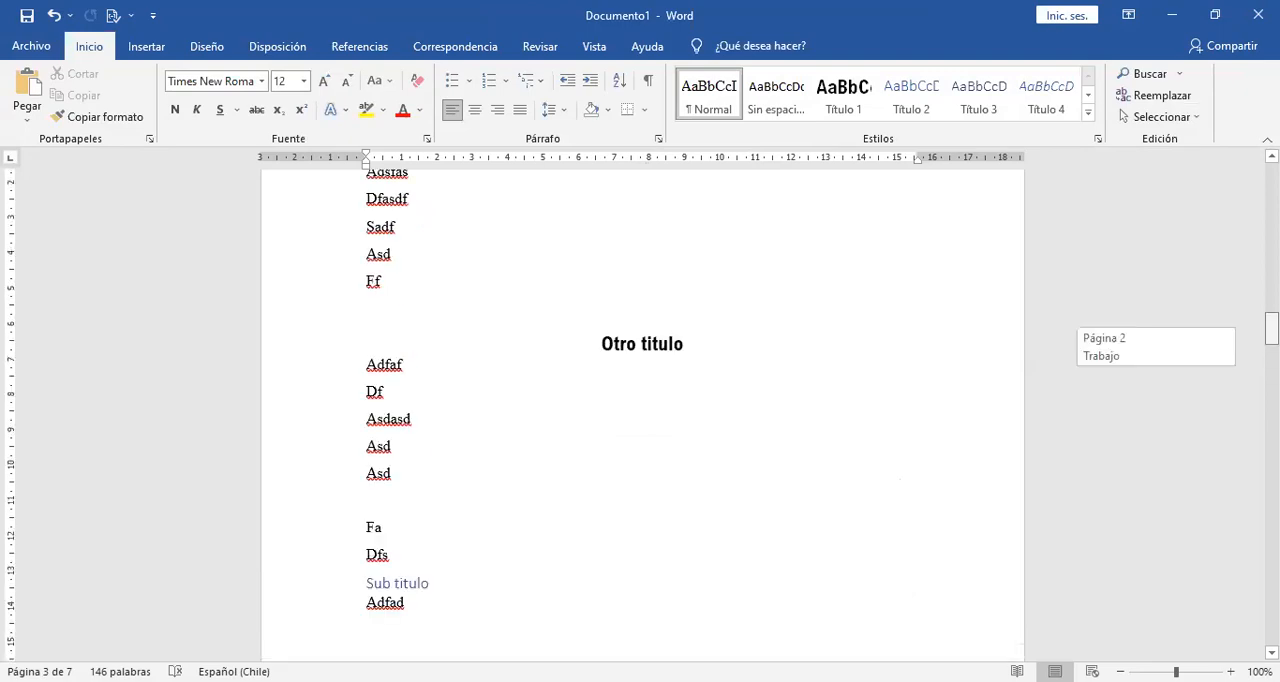
{"action": "left_click_drag", "start_coordinate": [1272, 281], "coordinate": [1272, 246]}
{"action": "left_click", "coordinate": [674, 288]}
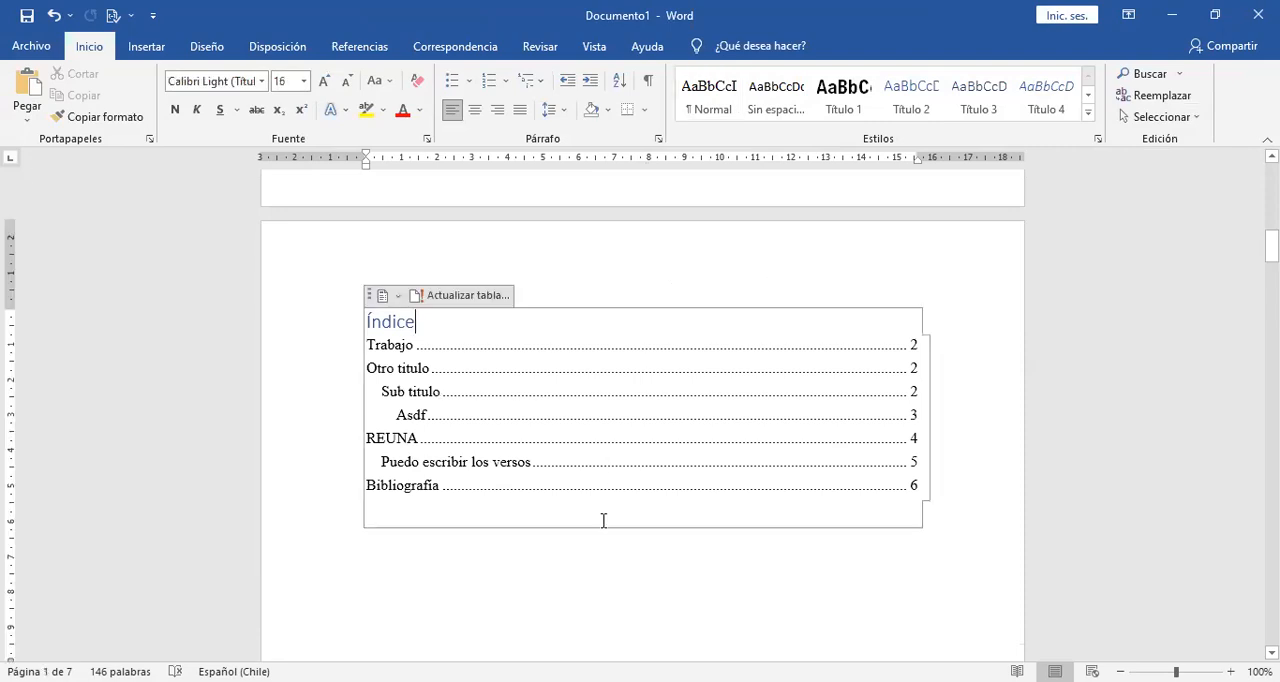
{"action": "left_click", "coordinate": [606, 593]}
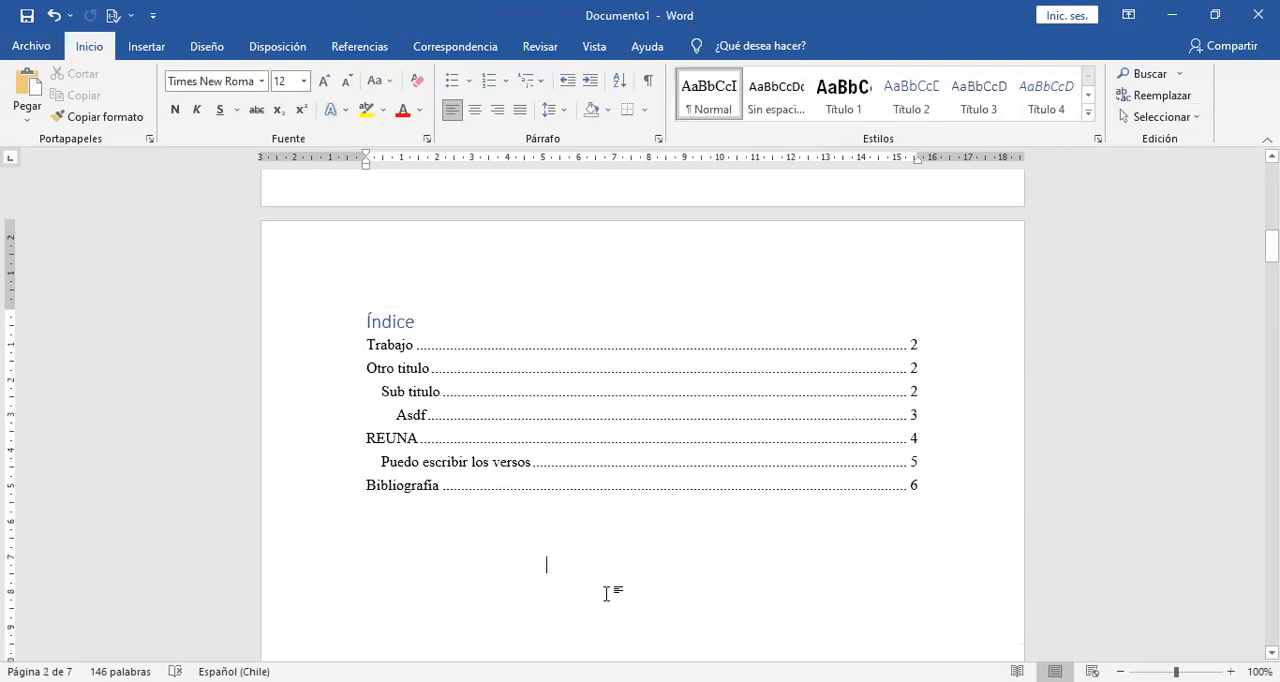